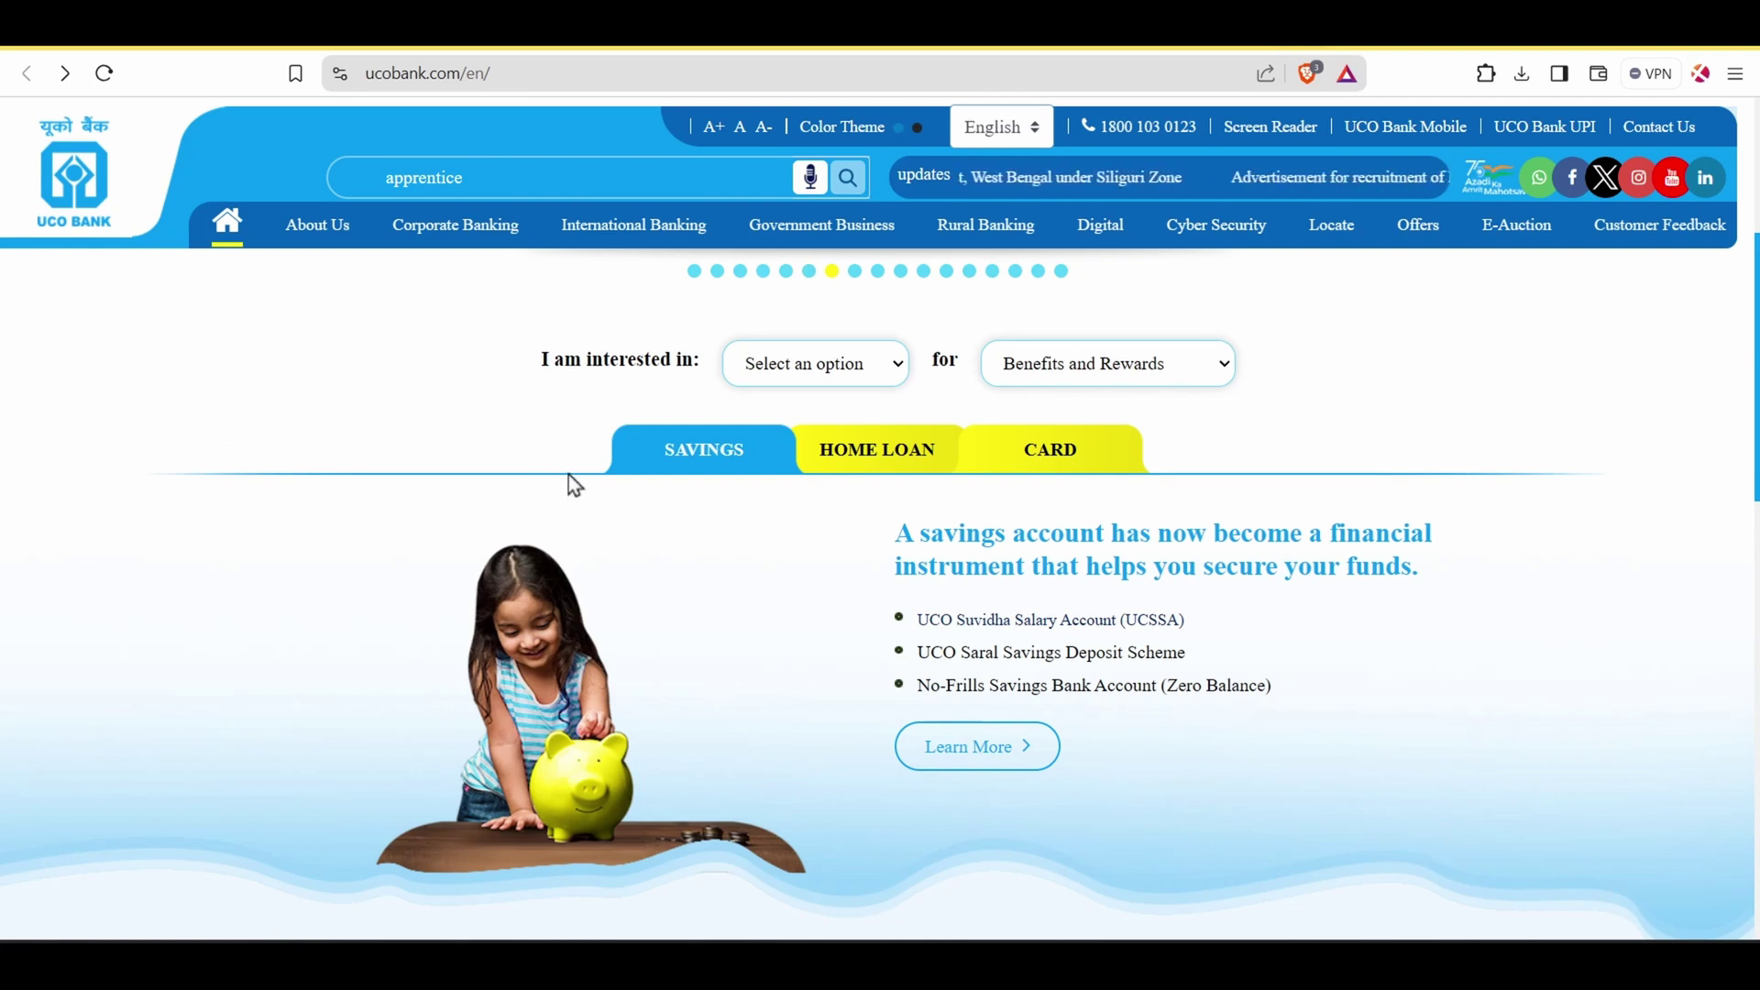
scroll(631, 448, "up", 6)
scroll(981, 450, "down", 10)
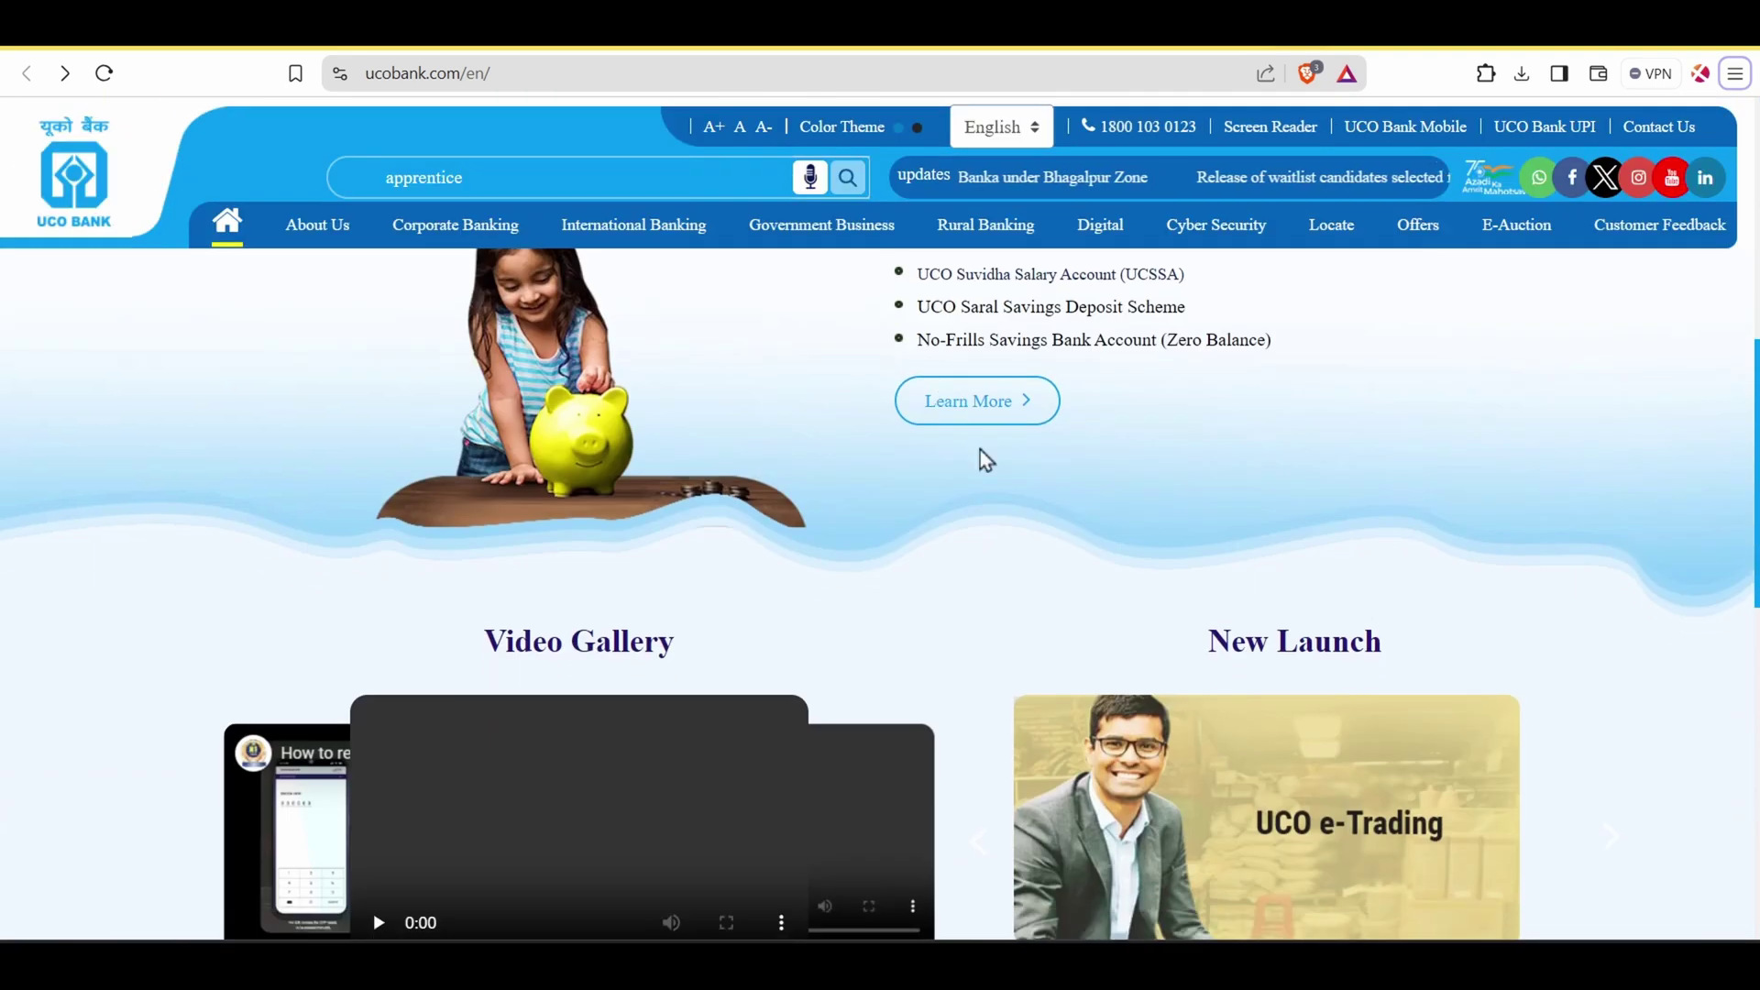
scroll(1120, 471, "up", 10)
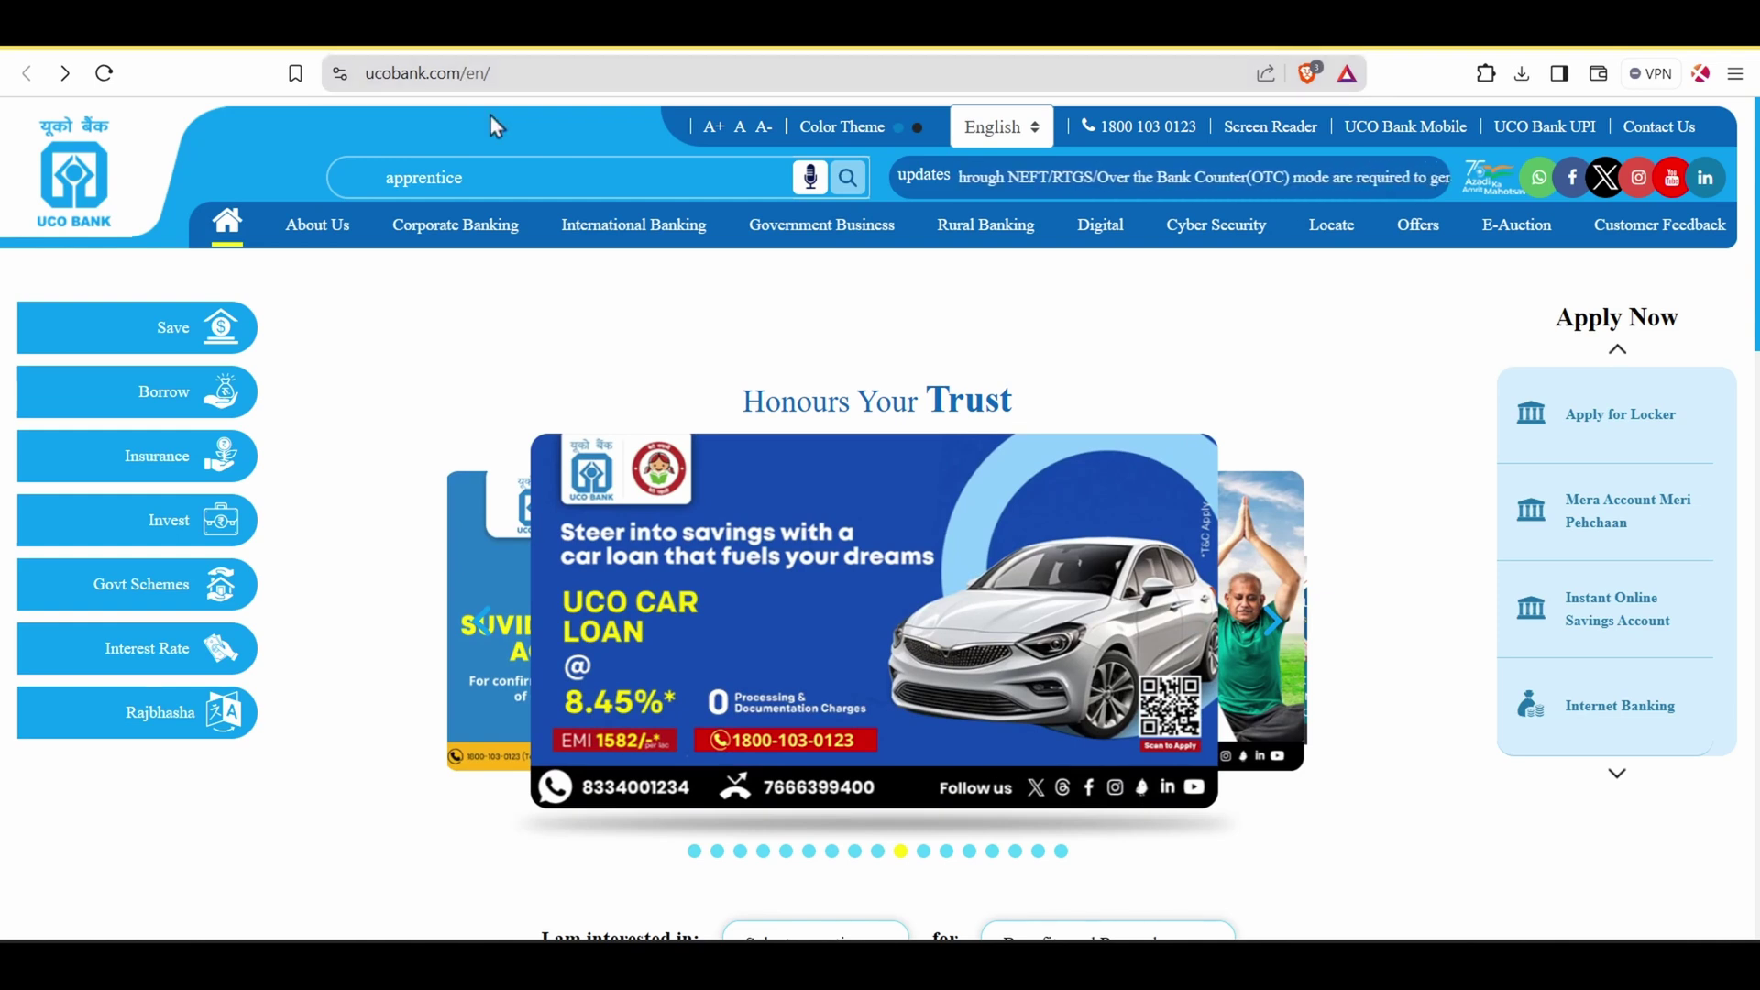
Open the Career page linked in the footer of the UCO Bank homepage.
scroll(1367, 718, "down", 5)
scroll(1368, 731, "down", 15)
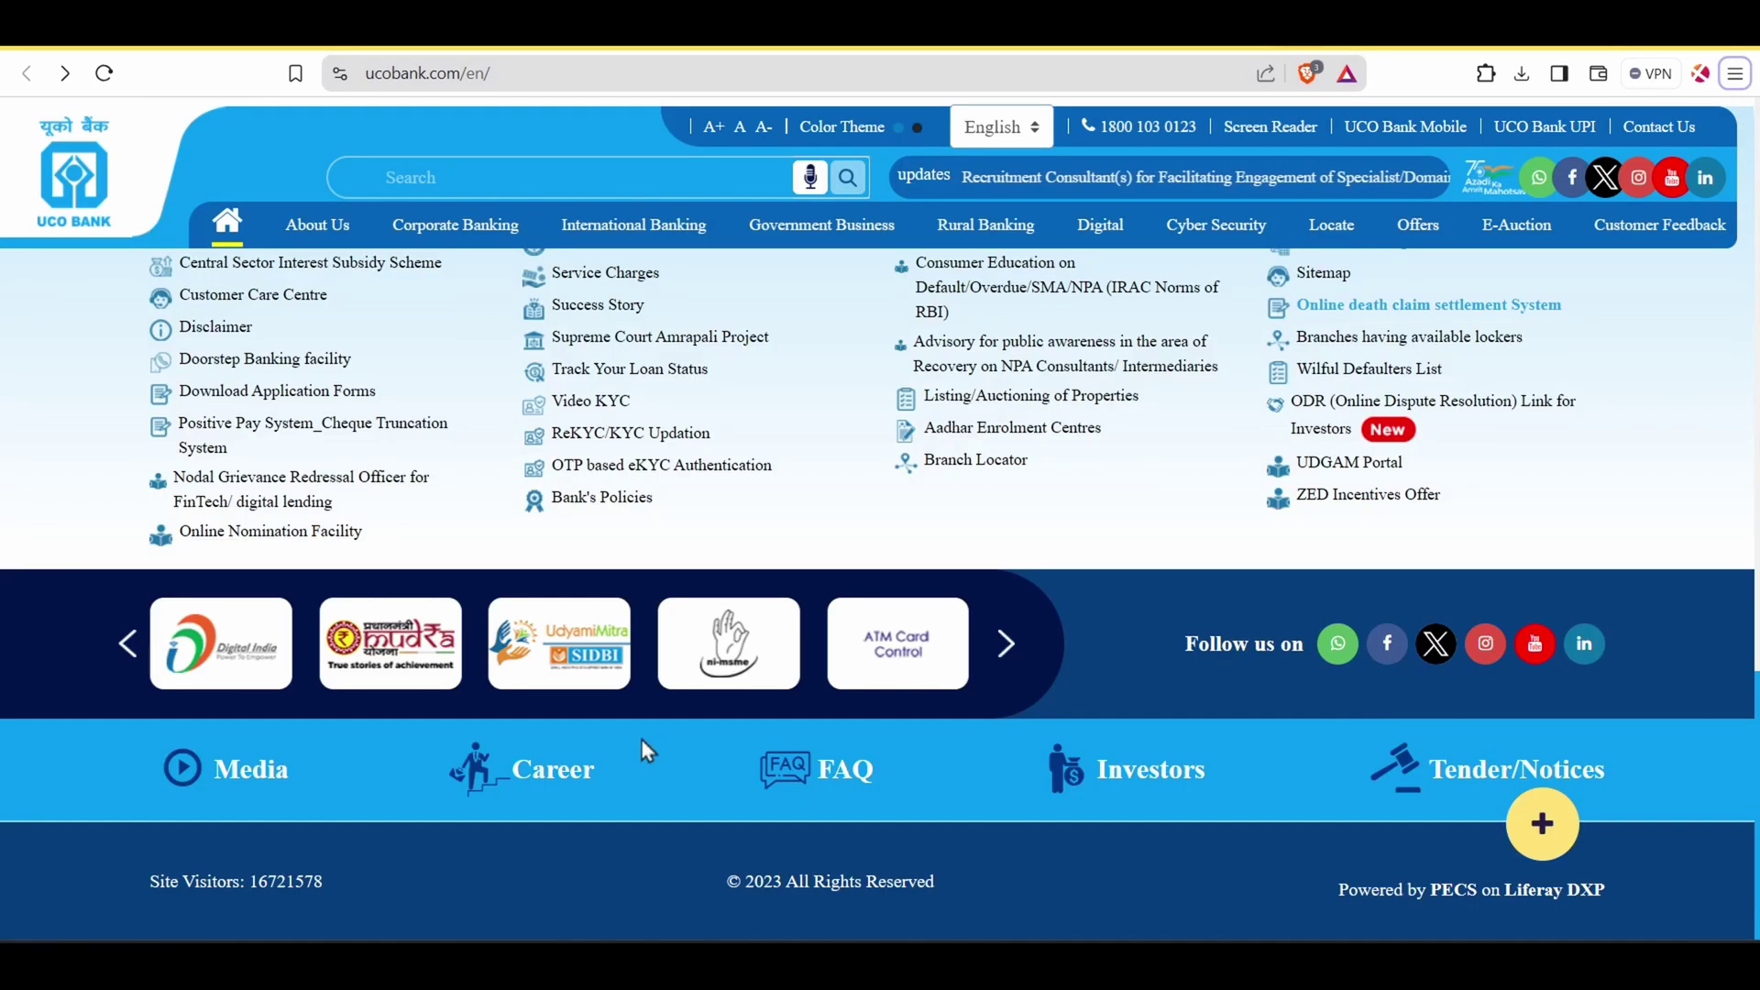
left_click(565, 783)
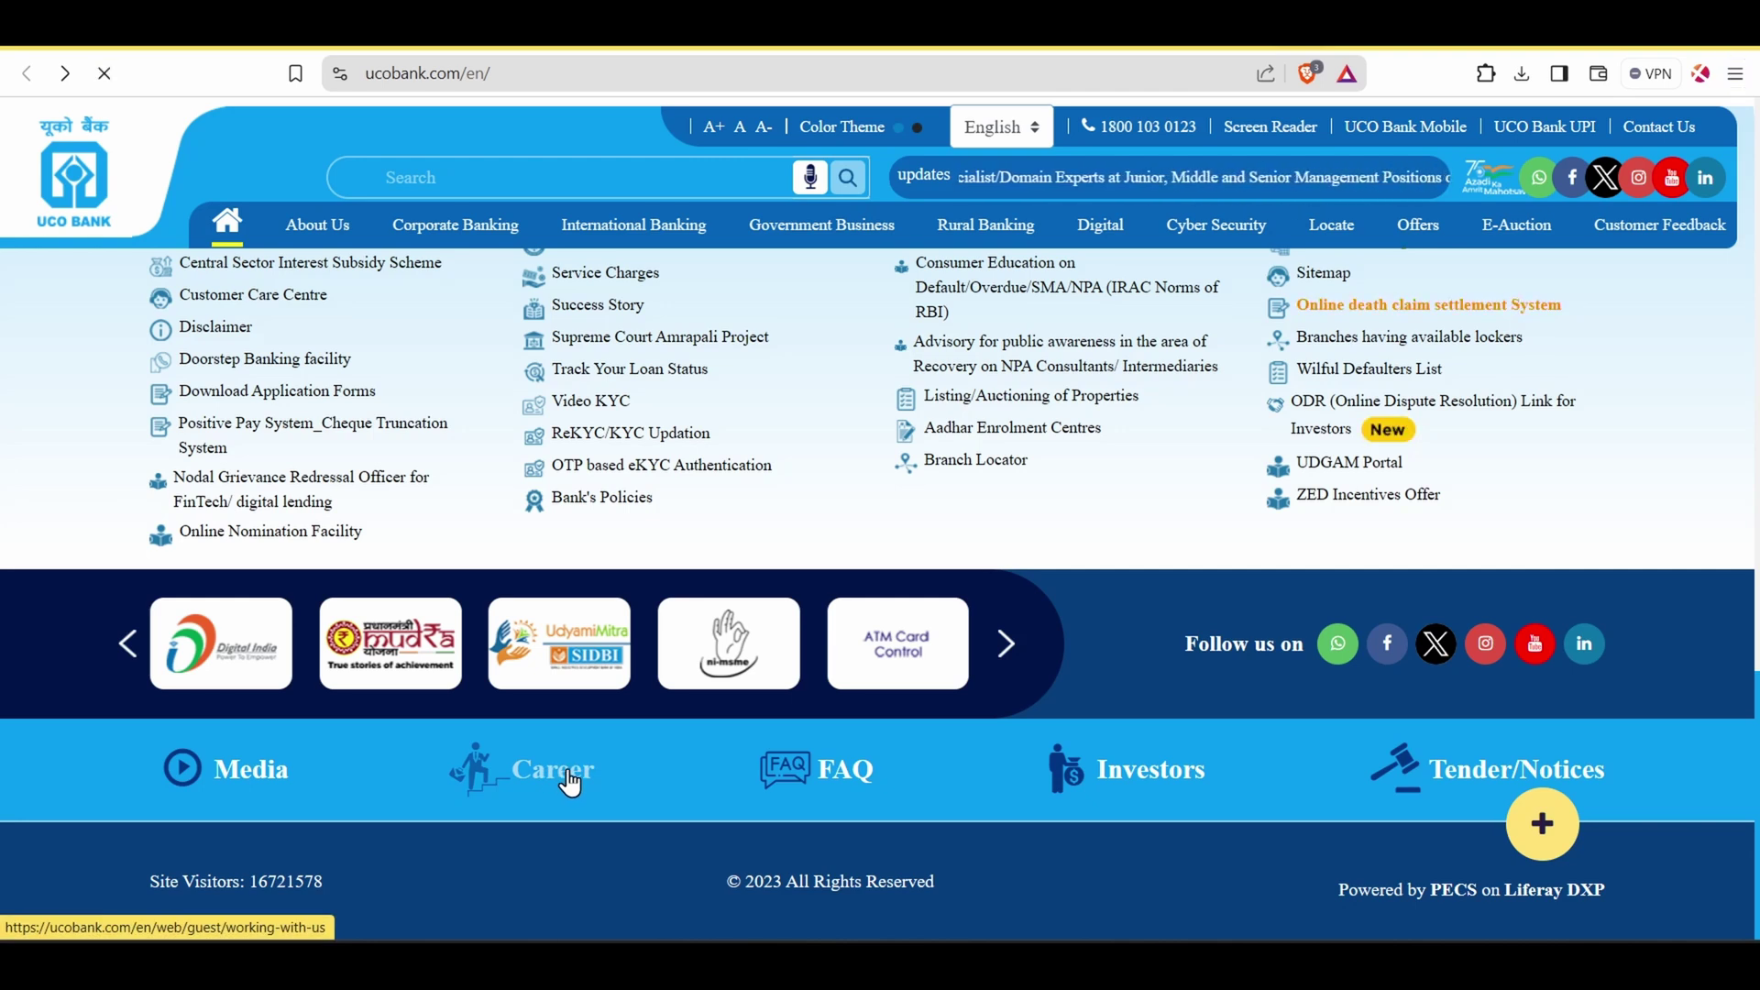
Open Recruitment Opportunities from the Career page.
scroll(956, 674, "down", 7)
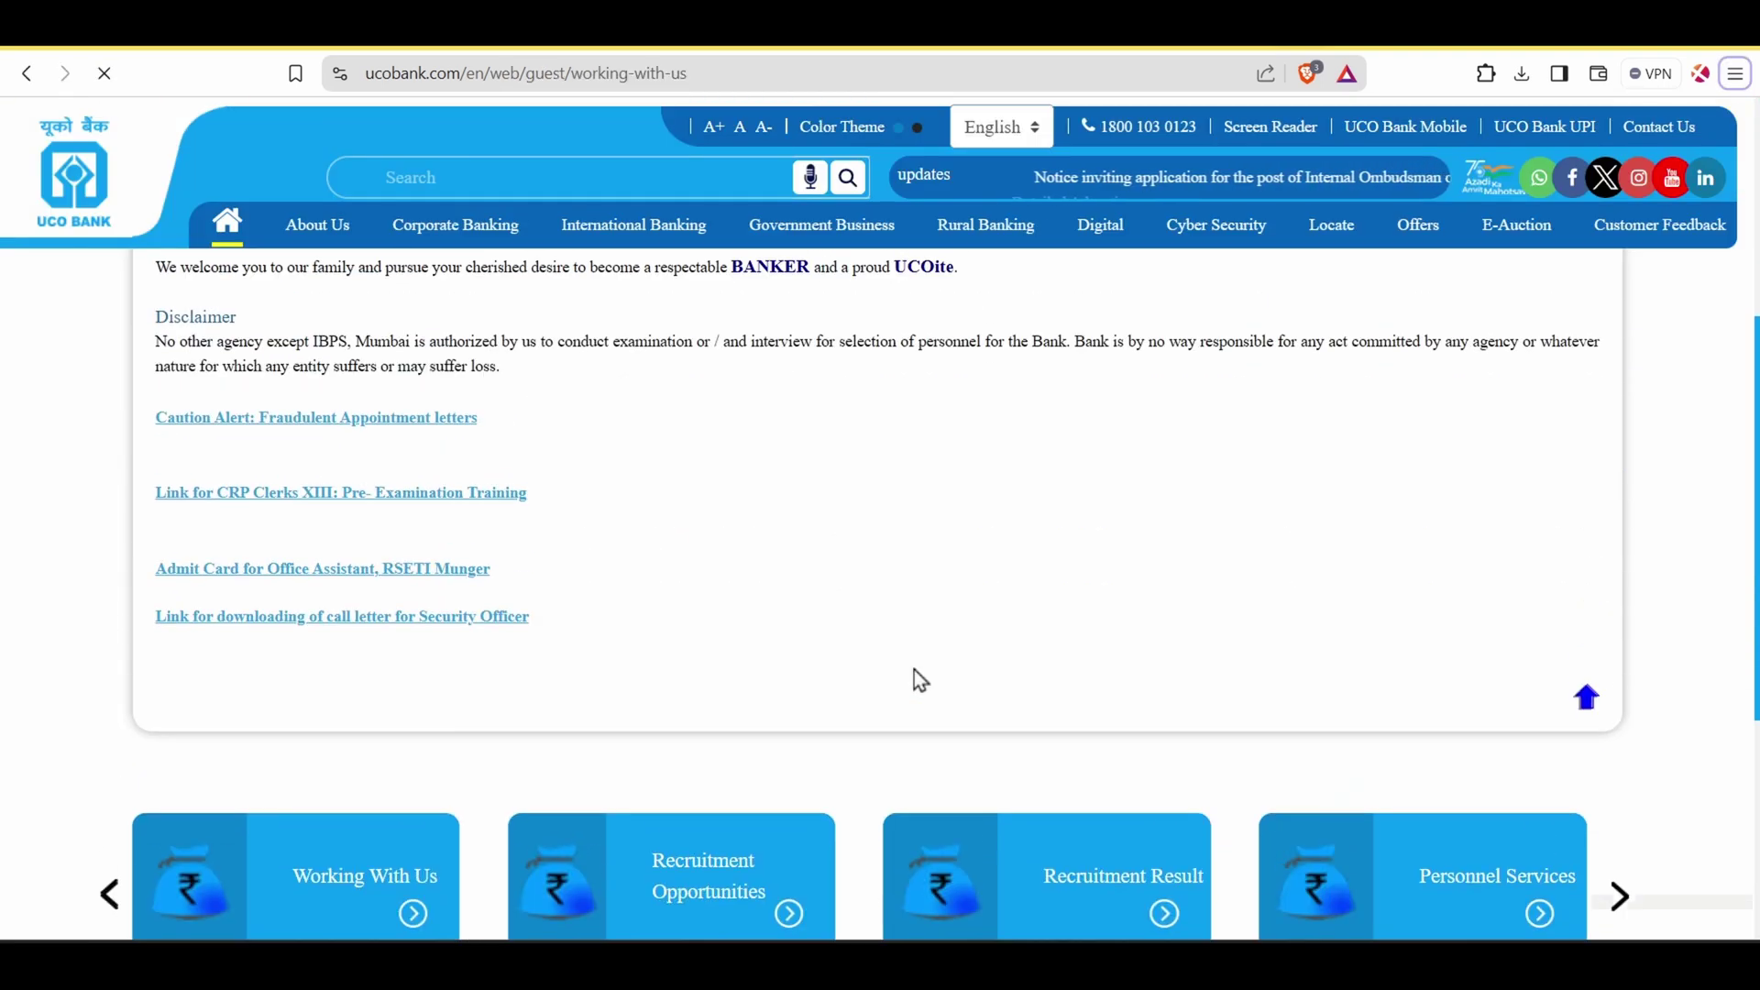
scroll(915, 679, "down", 3)
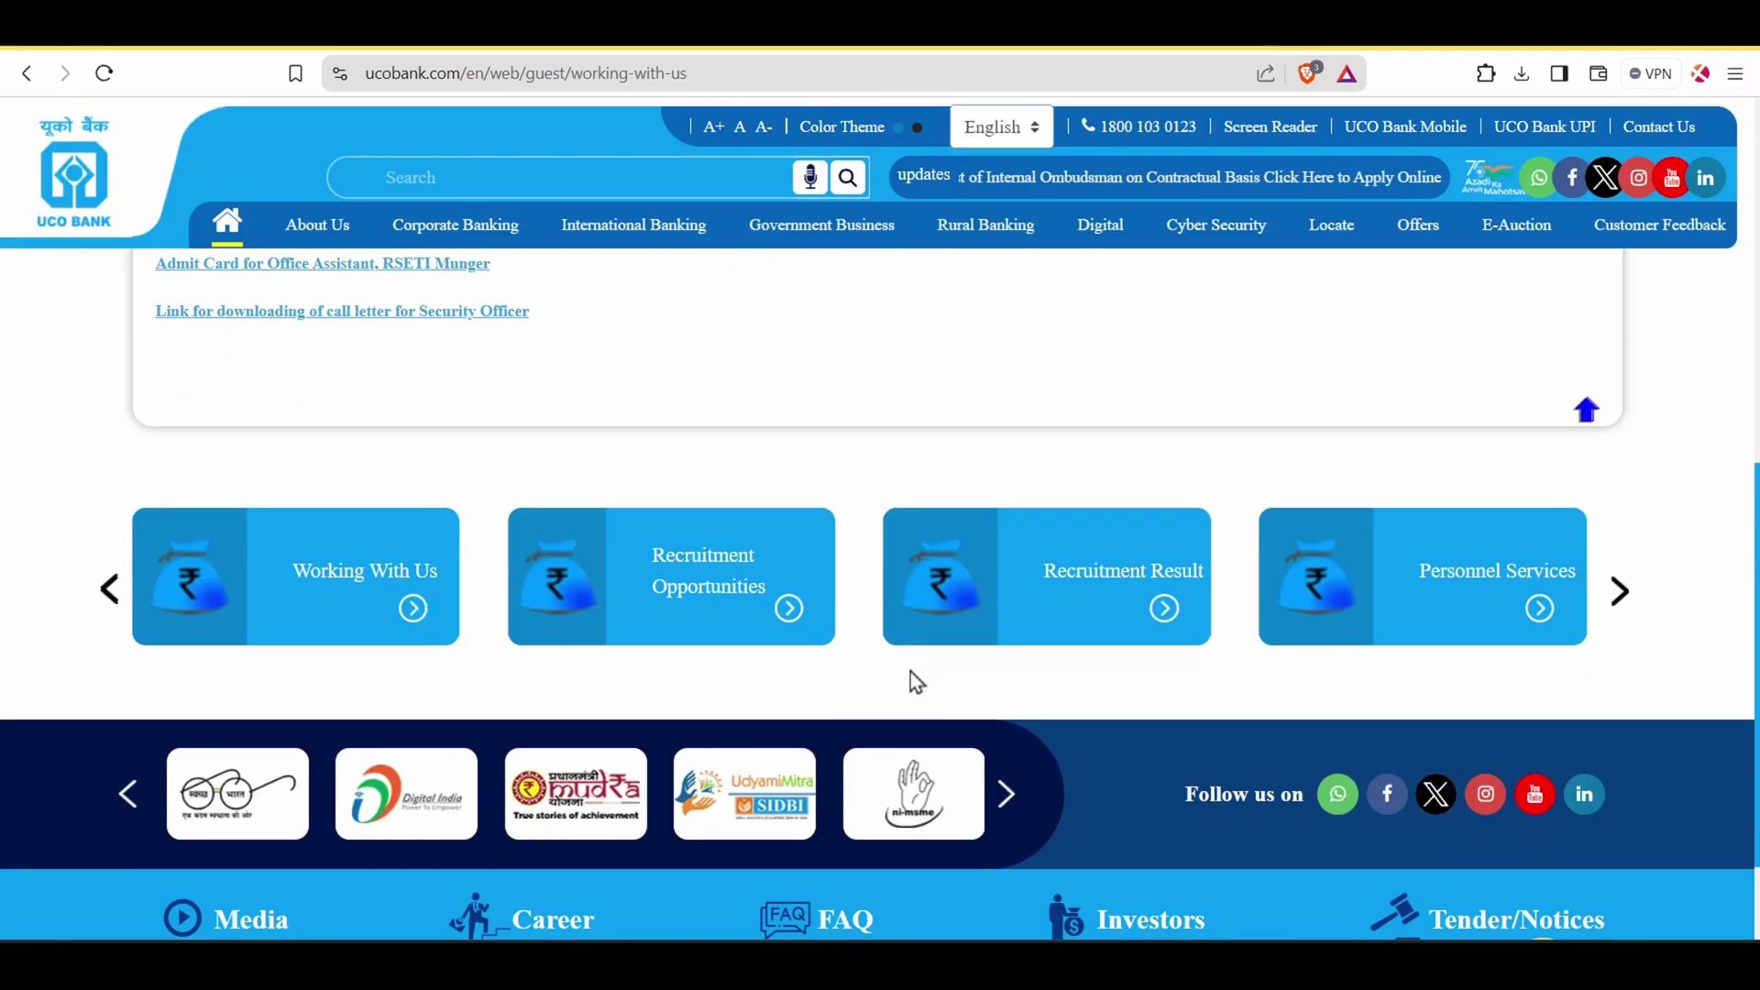
left_click(739, 595)
Open the document for the 2 July 2024 notice on engagement of apprentices under the Apprenticeship Act 1961.
scroll(990, 647, "down", 5)
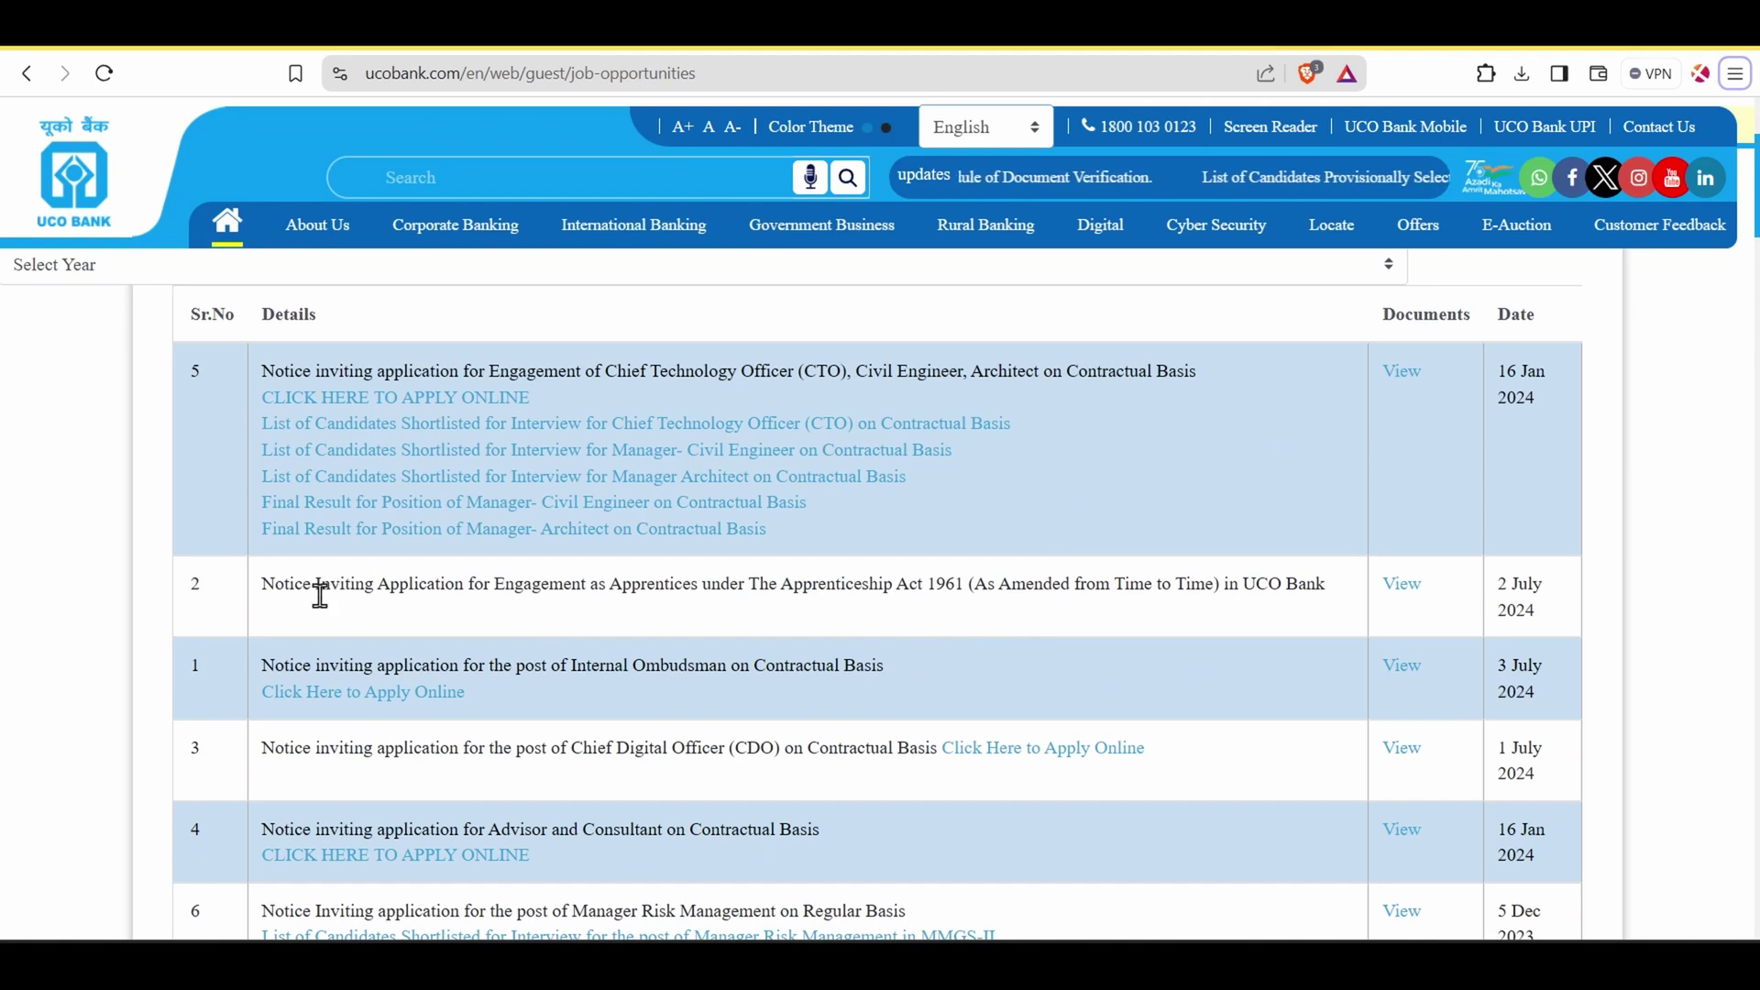
left_click_drag(276, 584, 590, 585)
left_click(717, 613)
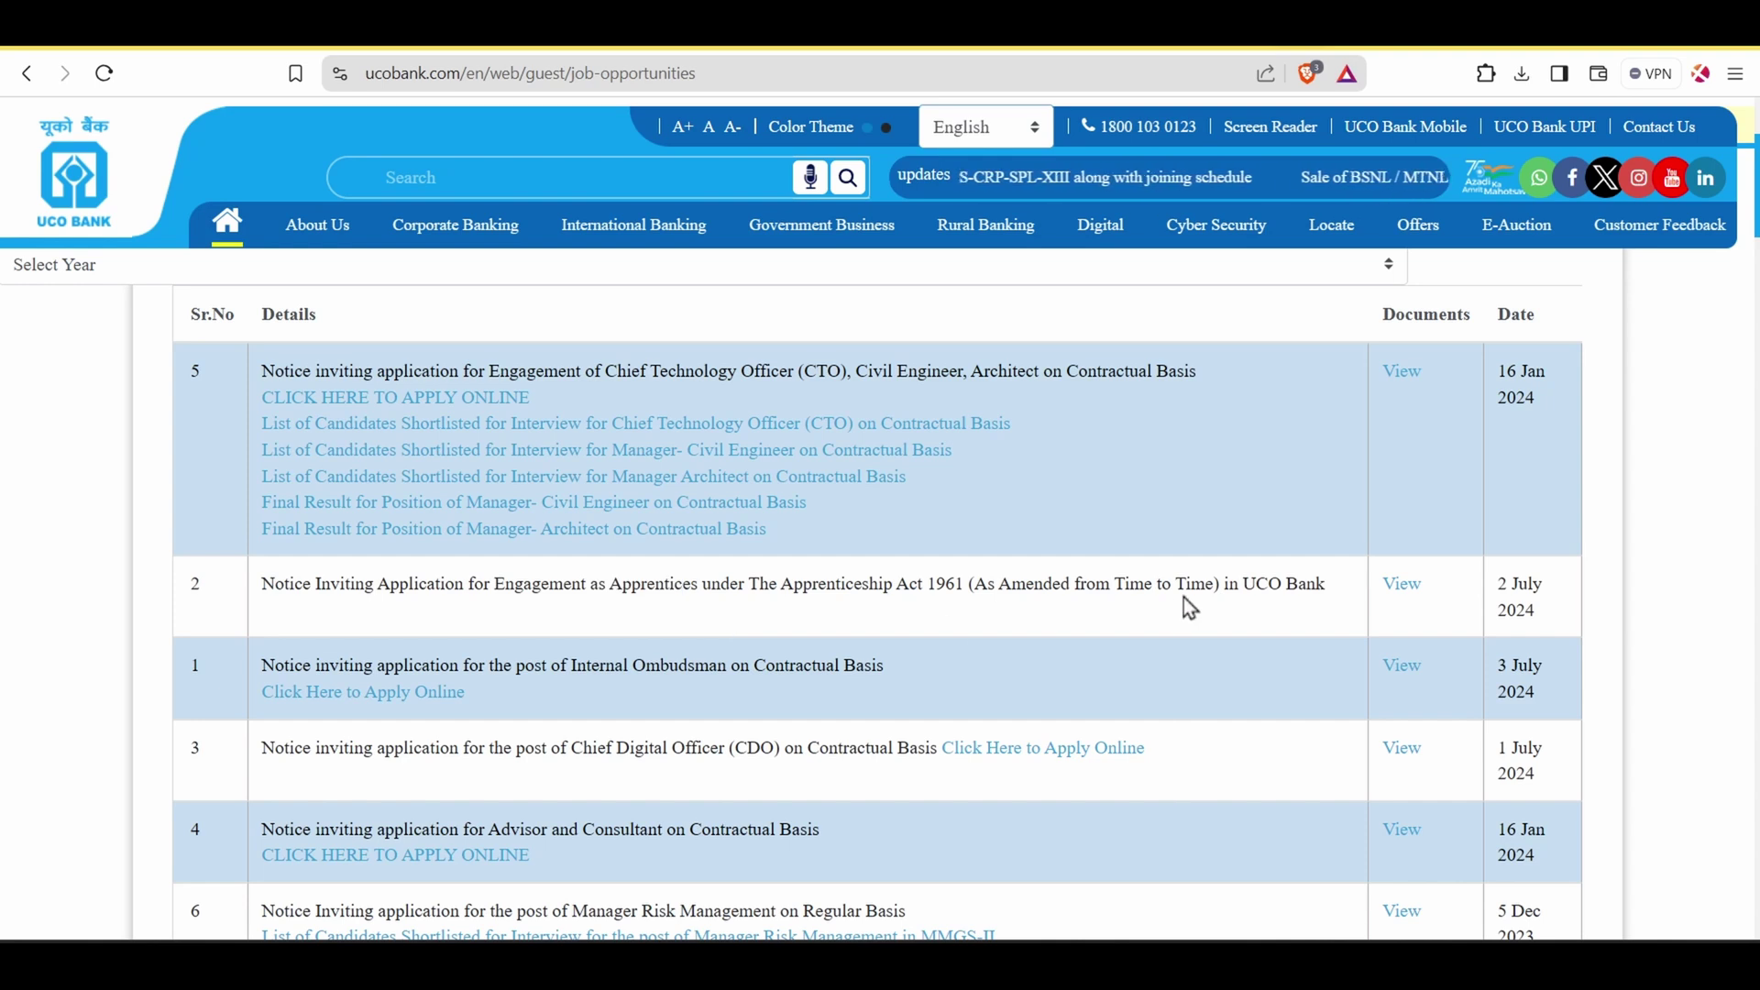
left_click(1406, 587)
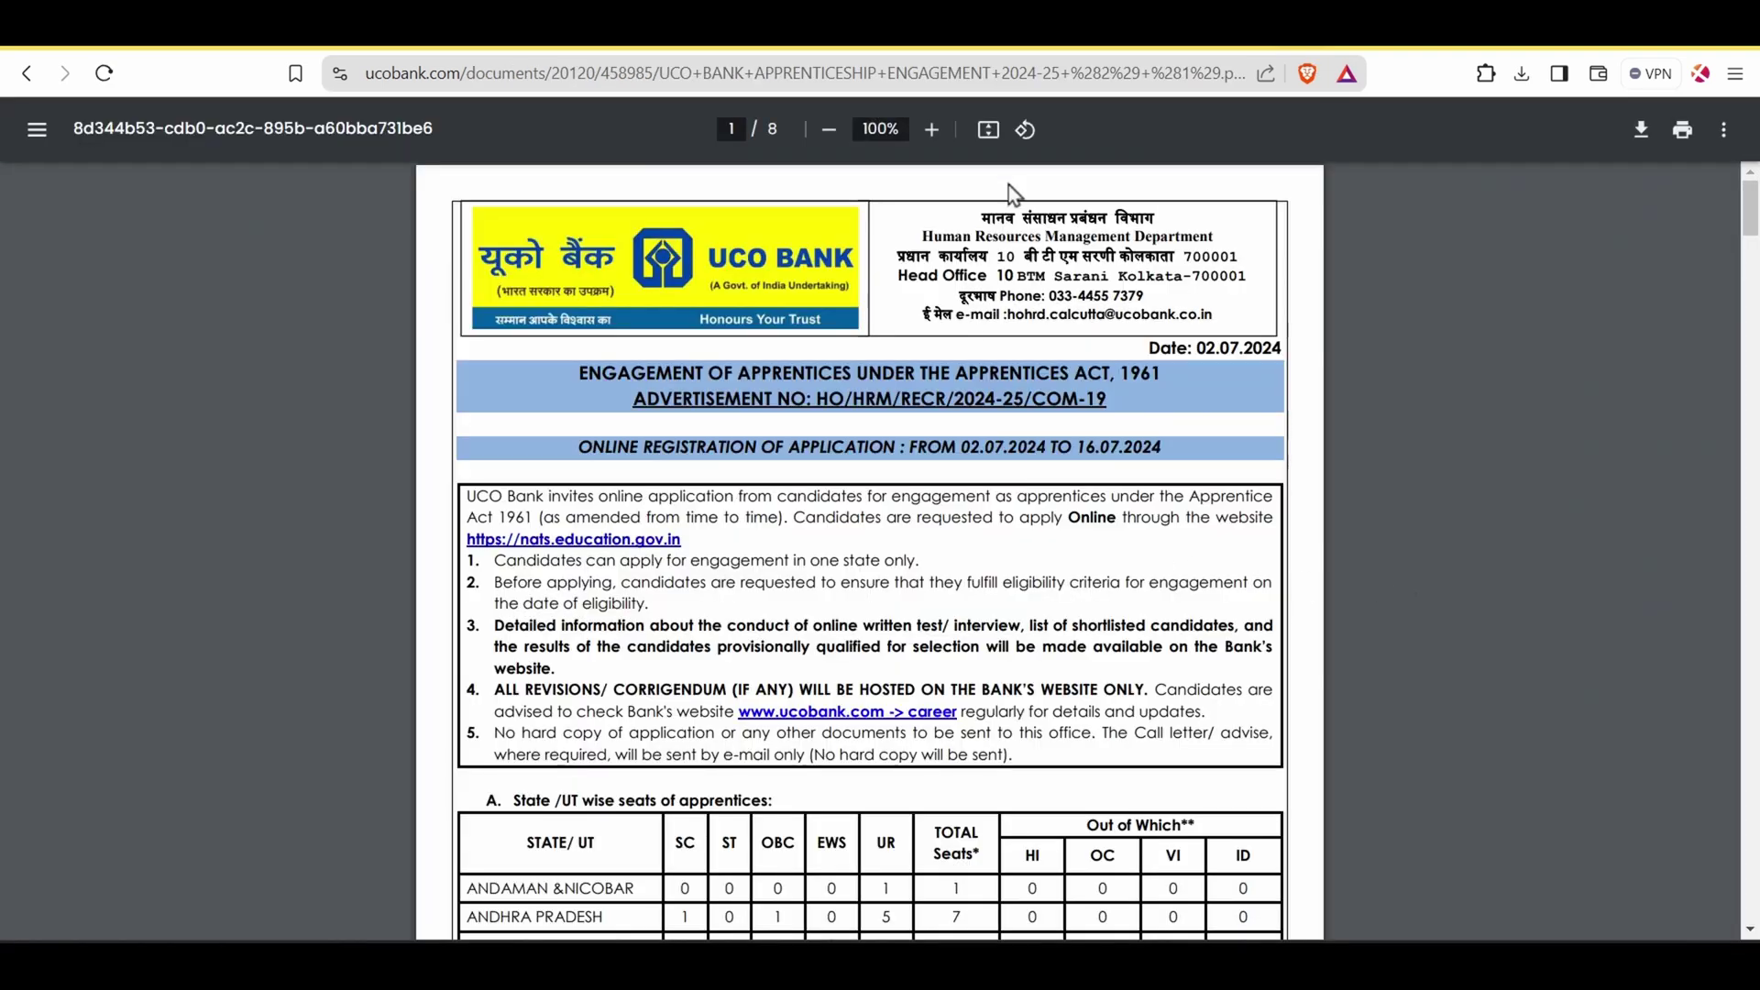
Enlarge the notice to 133% and read its title and online registration dates.
left_click(932, 129)
scroll(981, 358, "down", 1)
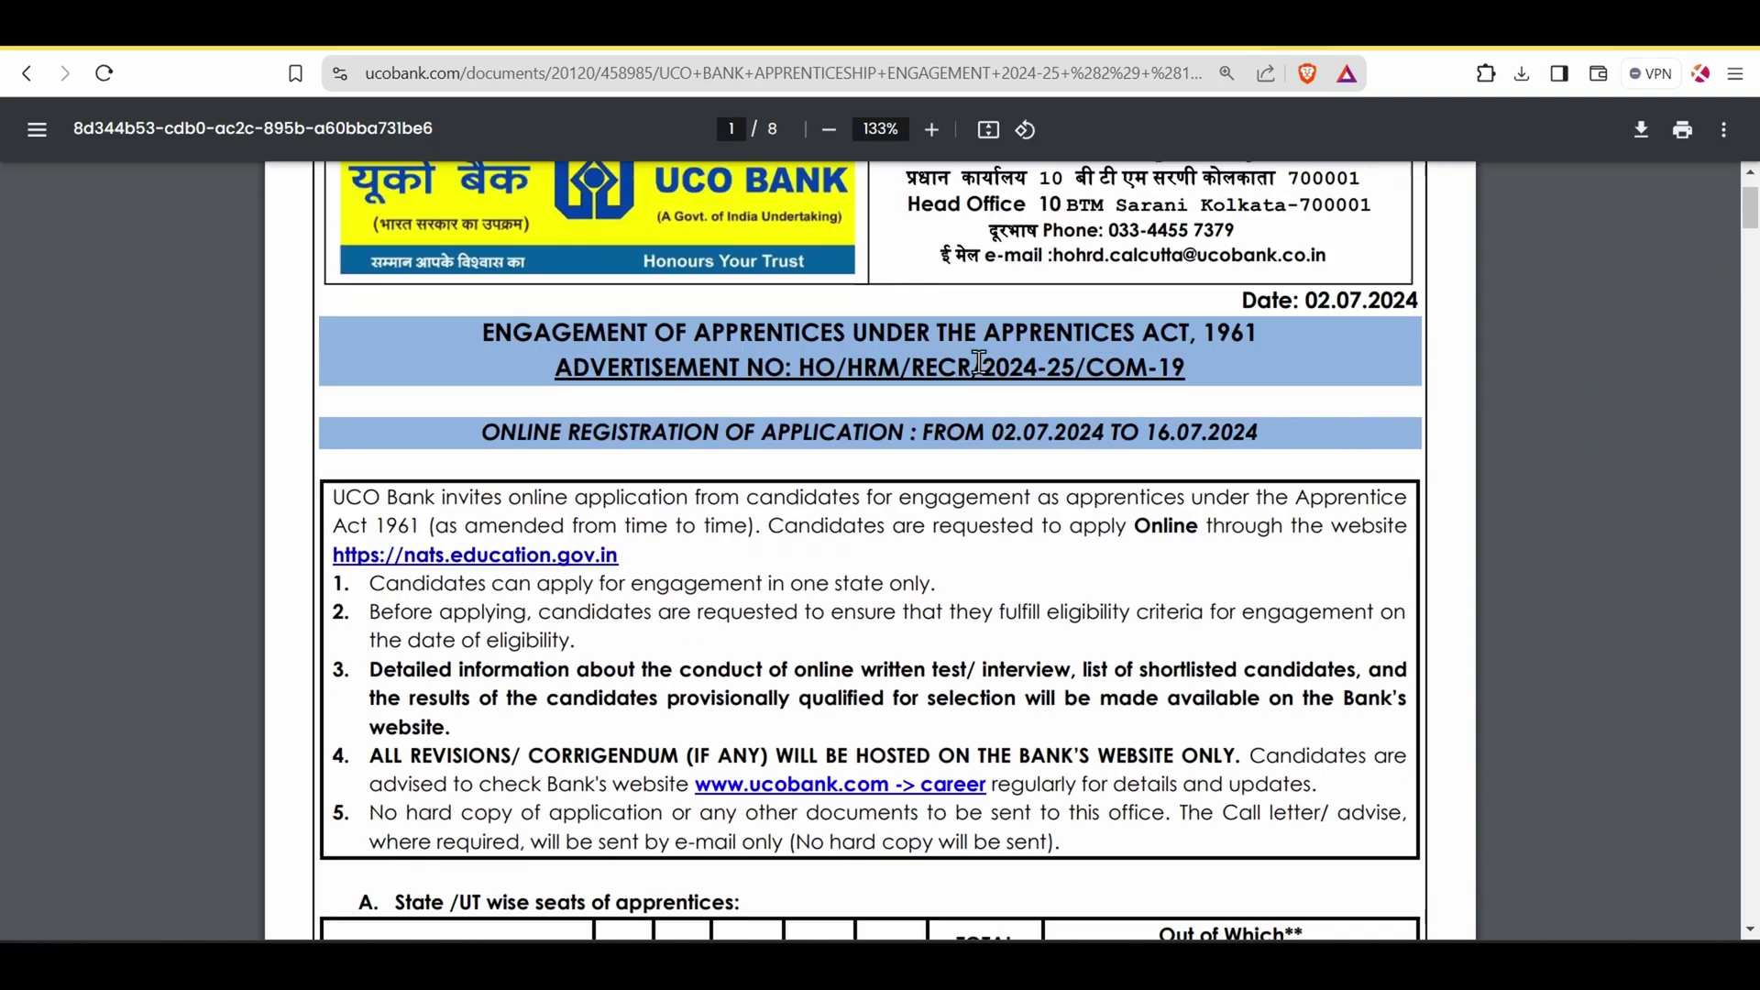
scroll(979, 362, "down", 1)
left_click_drag(566, 325, 852, 291)
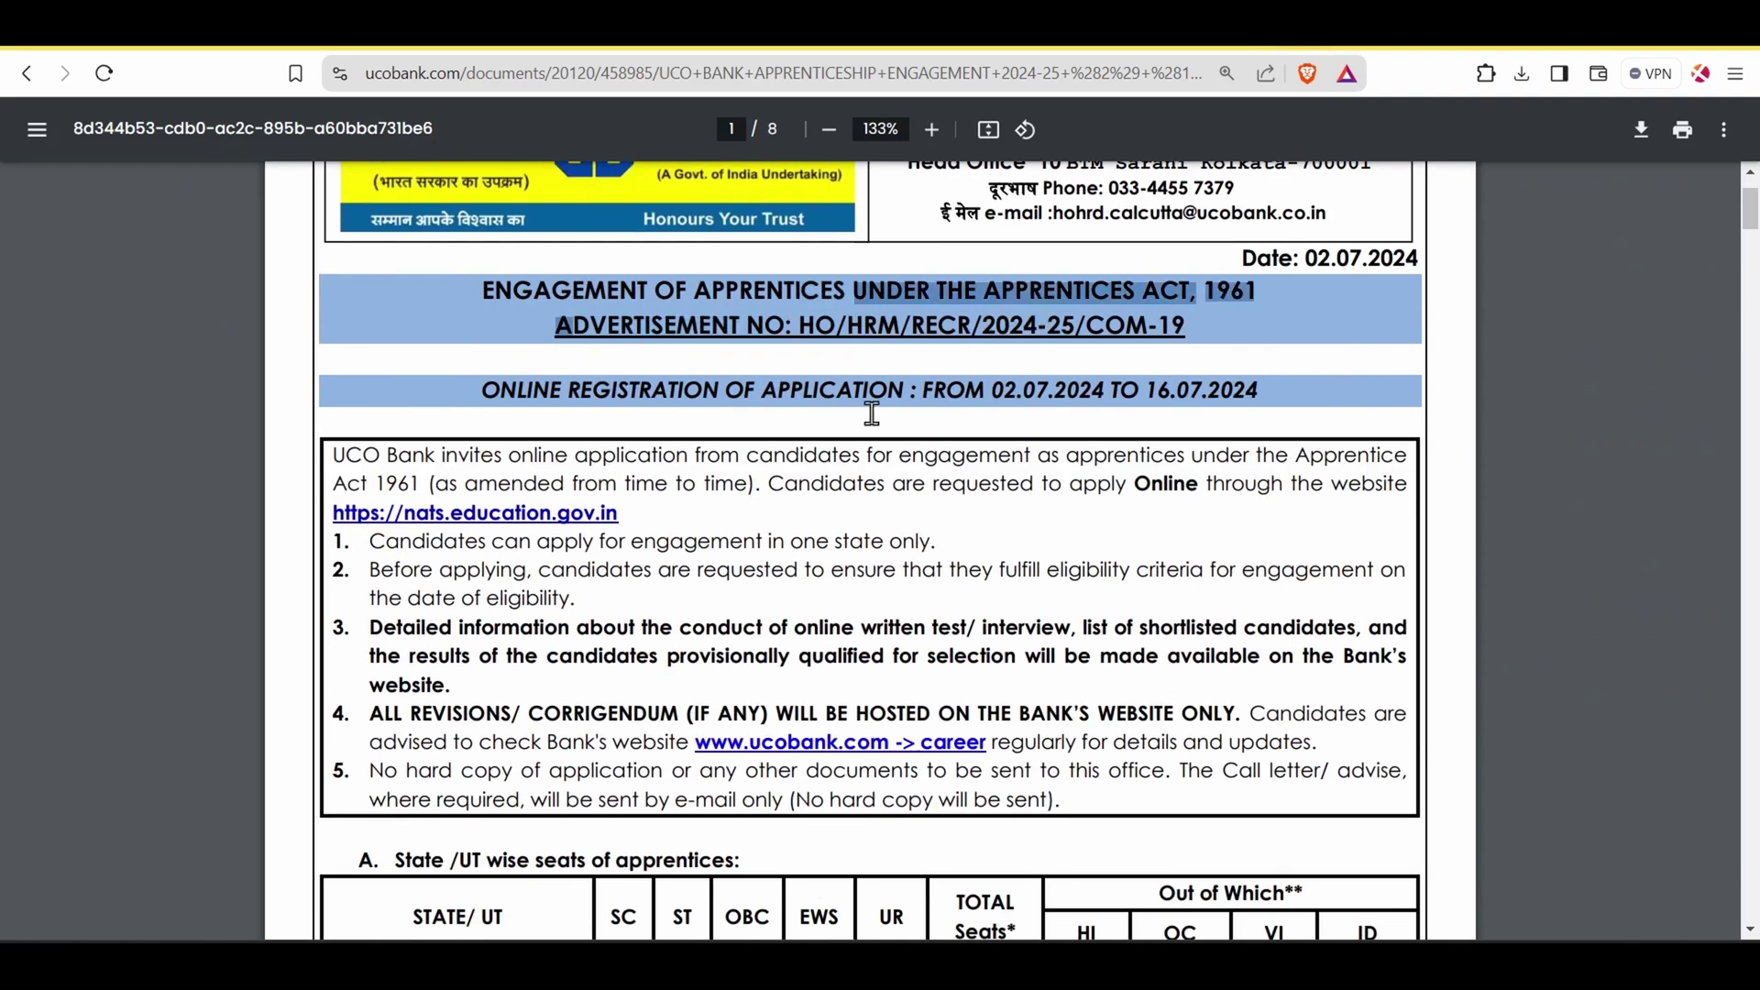
left_click_drag(977, 397, 1291, 398)
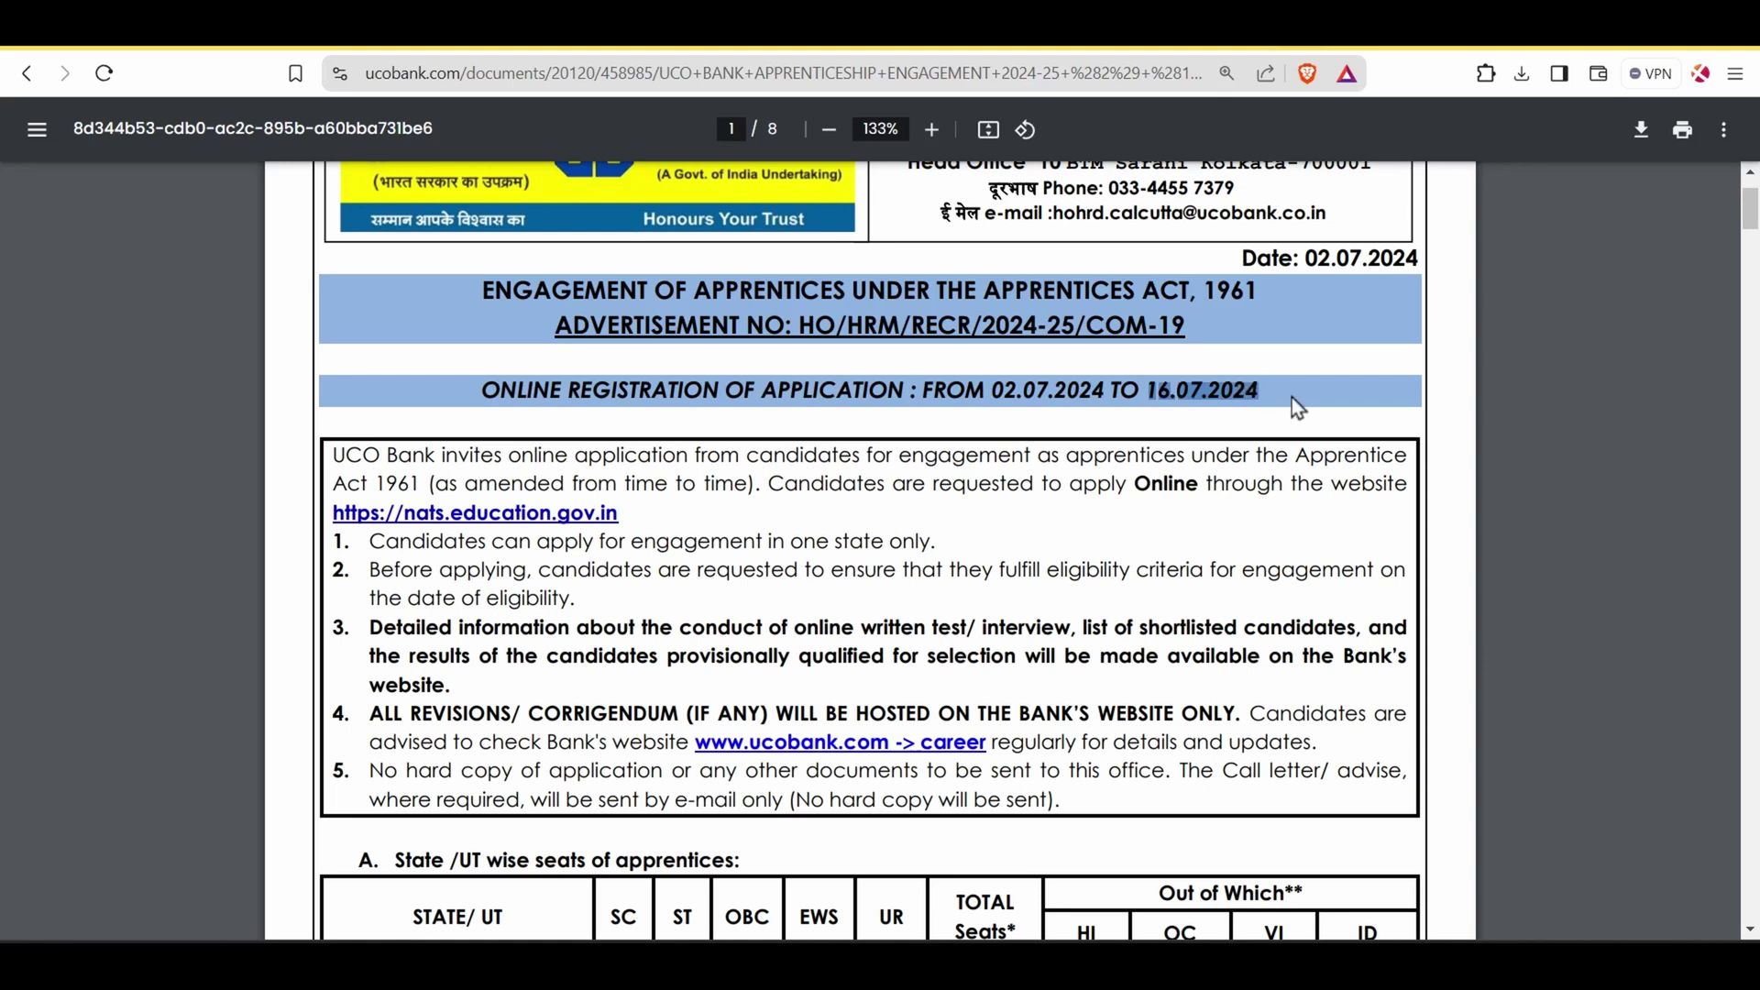
left_click(1291, 398)
Read the application instructions and check Bihar's total seats in the state-wise apprentice seat table.
scroll(1291, 398, "down", 2)
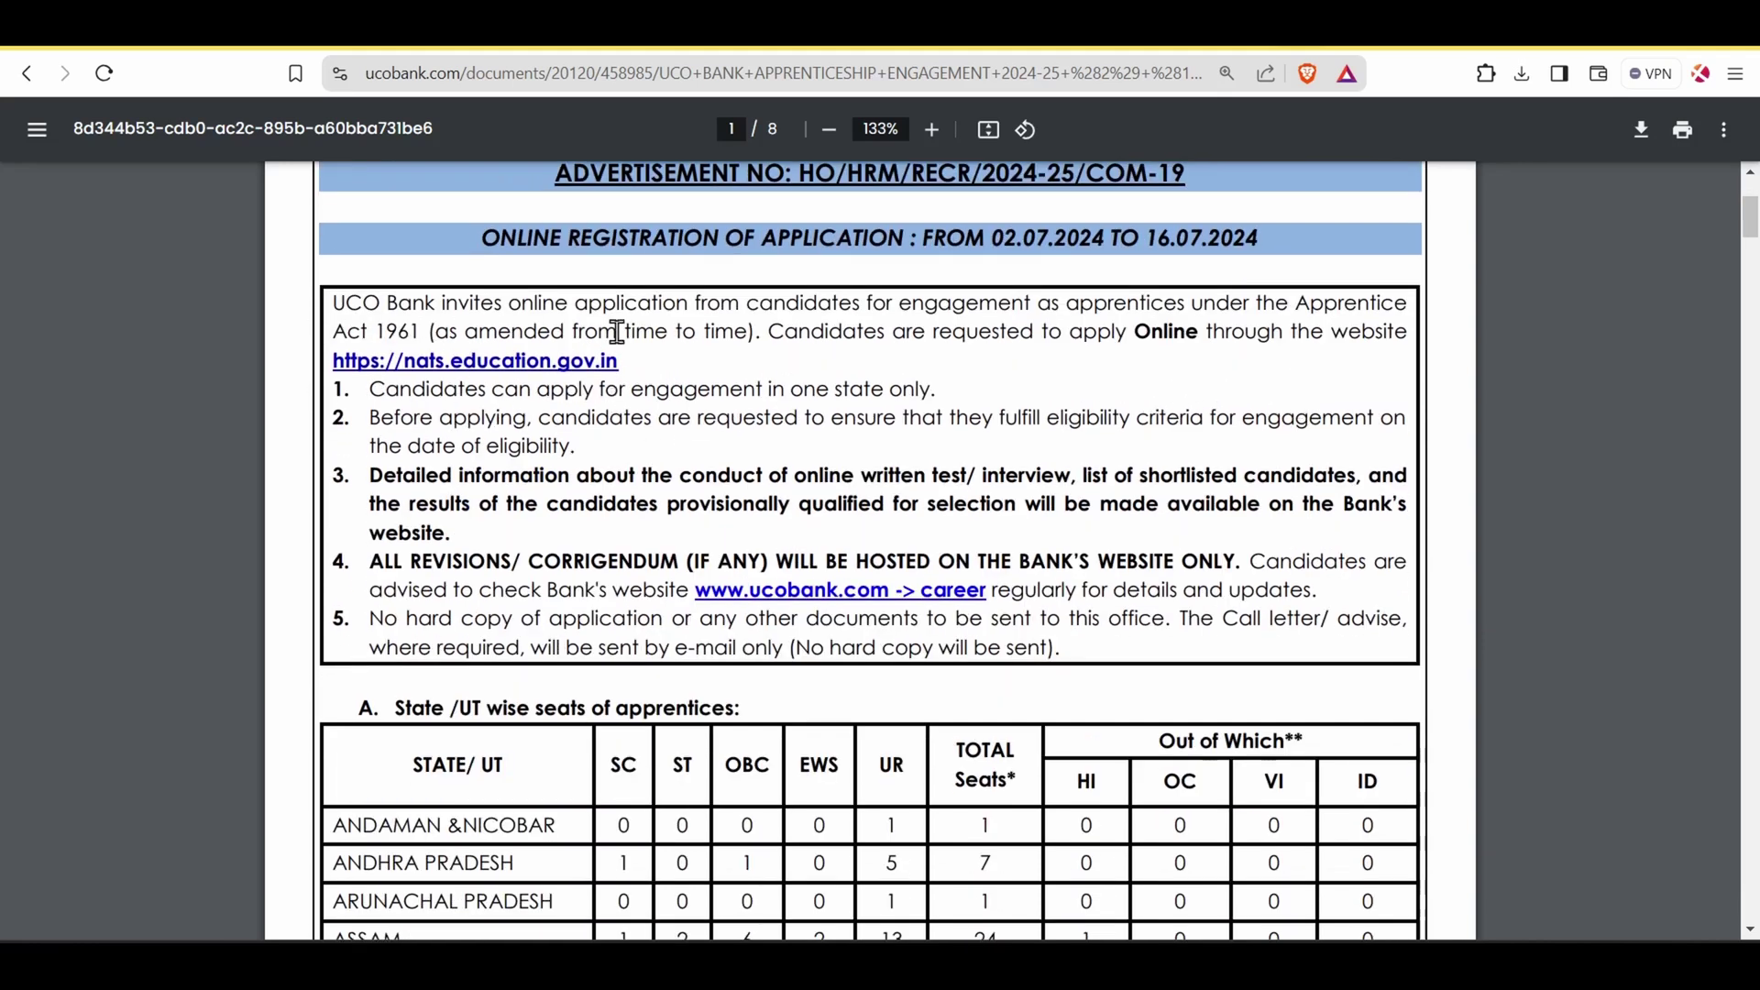
scroll(608, 534, "down", 2)
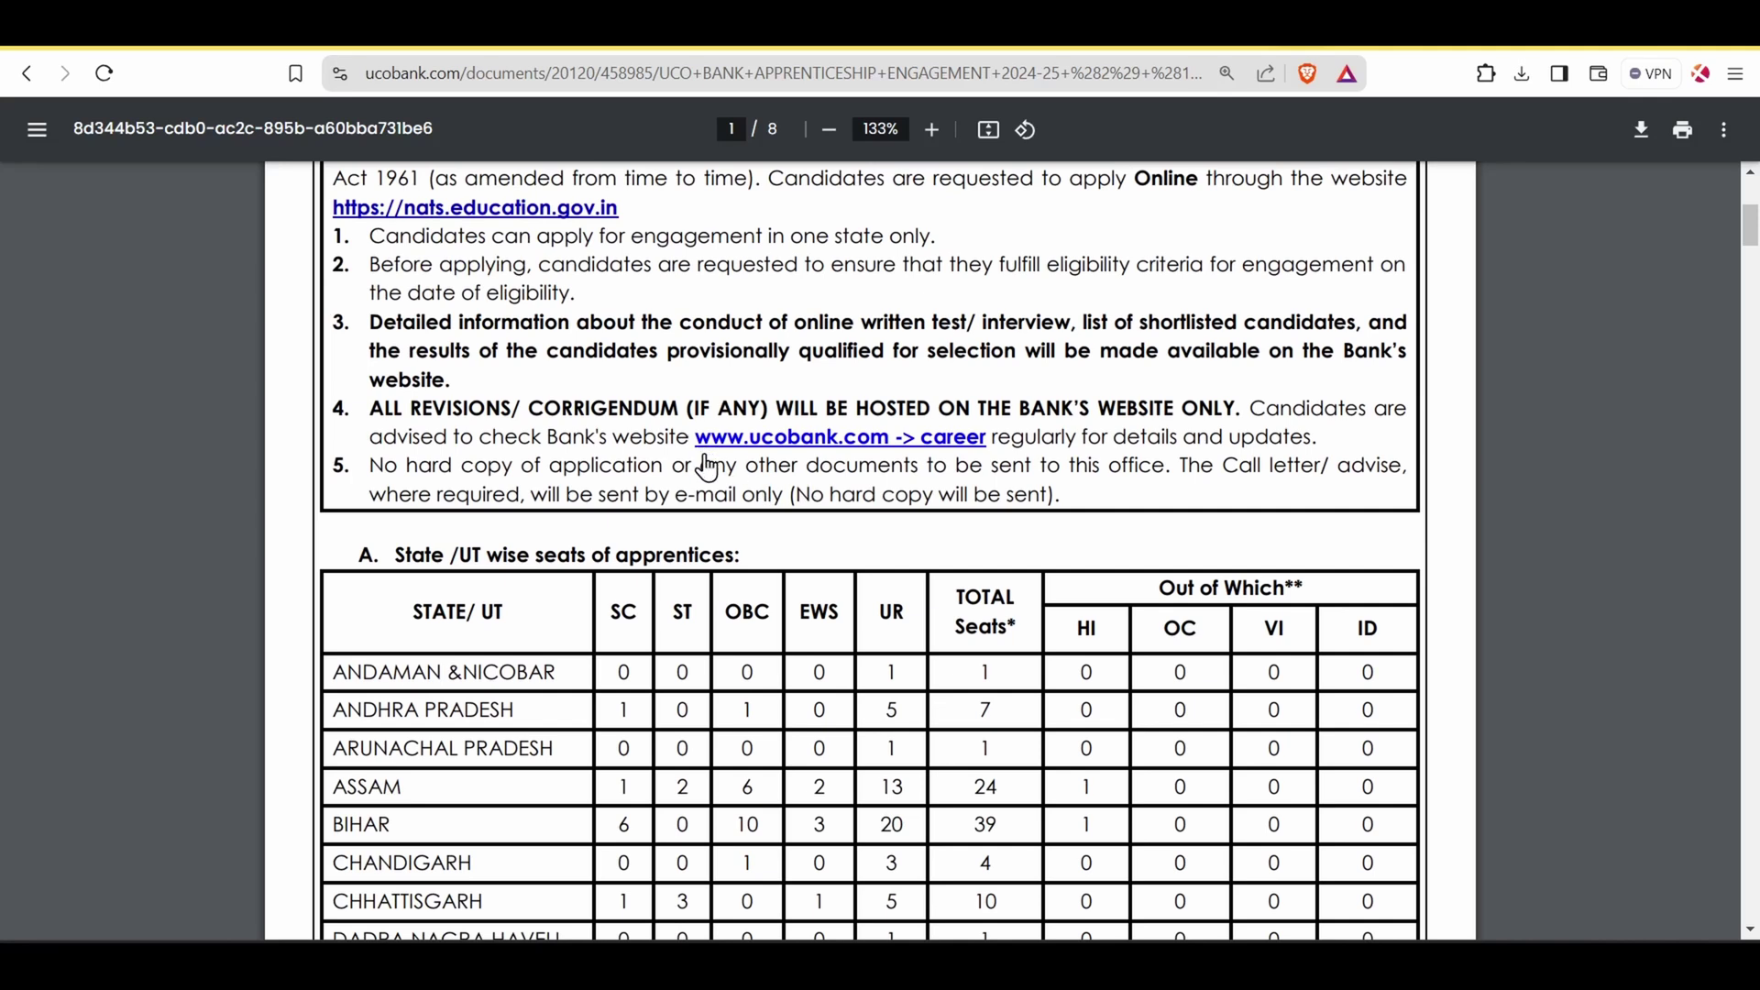
scroll(1124, 427, "down", 3)
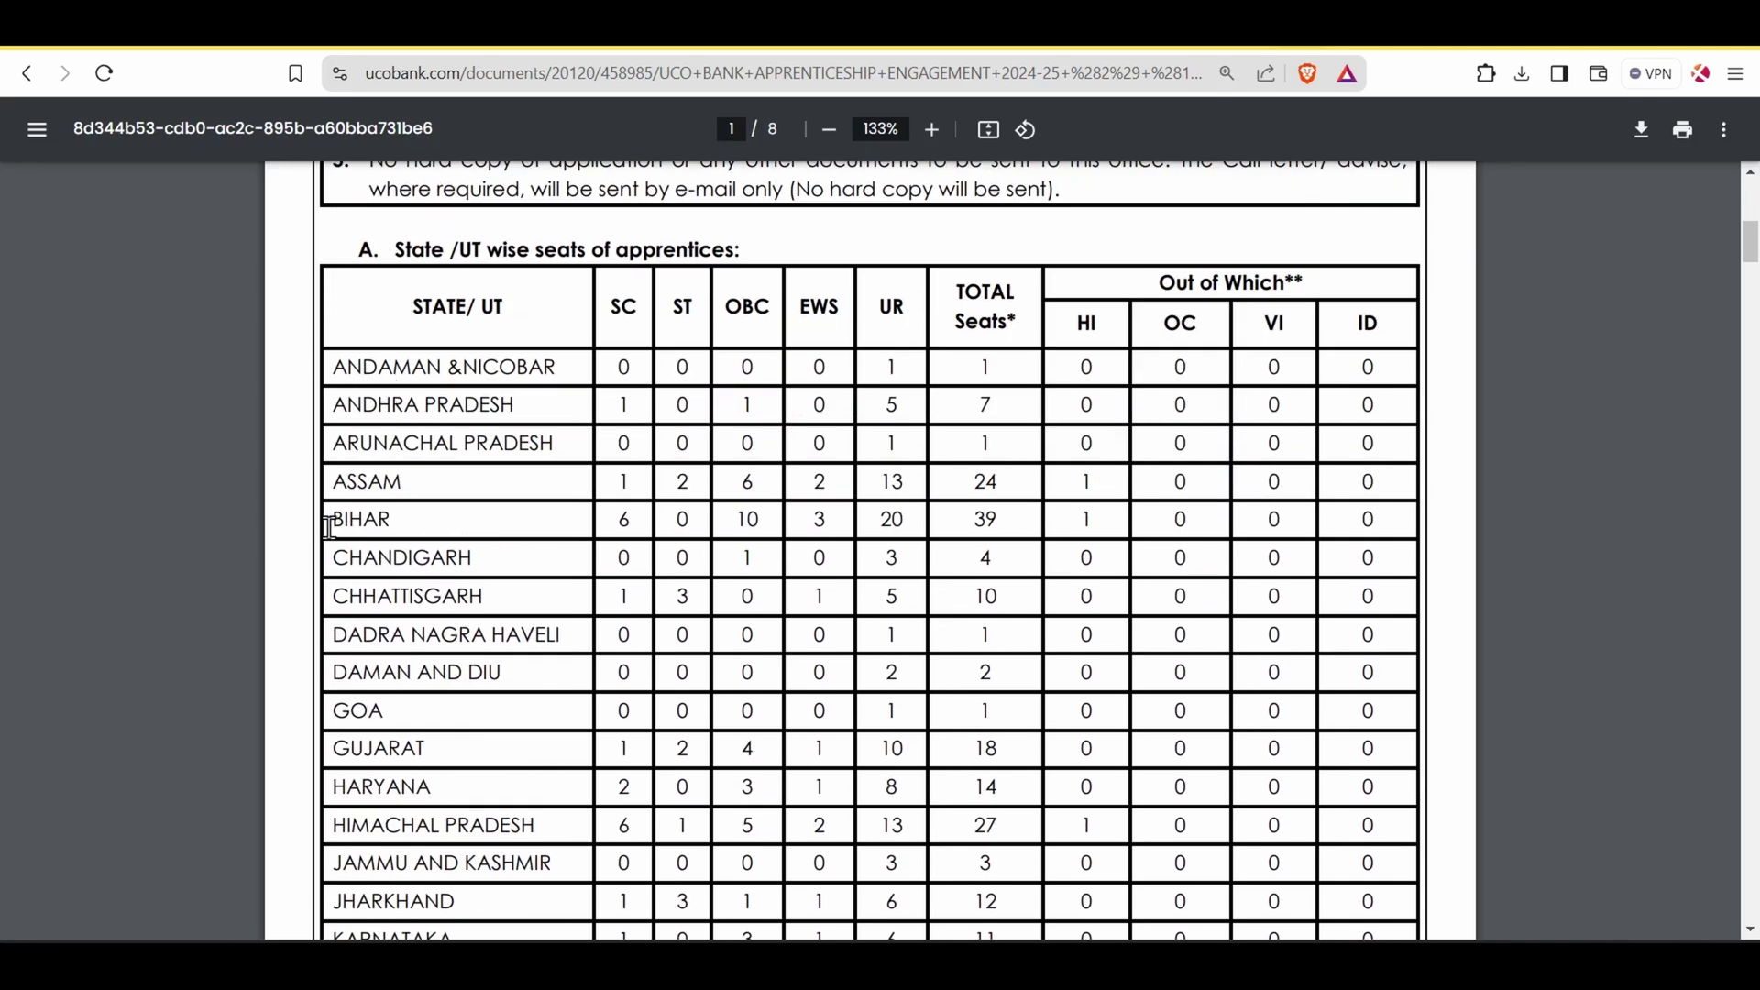
left_click_drag(346, 518, 426, 527)
left_click(441, 530)
left_click_drag(1006, 518, 985, 482)
Check the seat totals for Rajasthan, West Bengal and Uttar Pradesh and the overall total in the seat table.
scroll(985, 482, "down", 10)
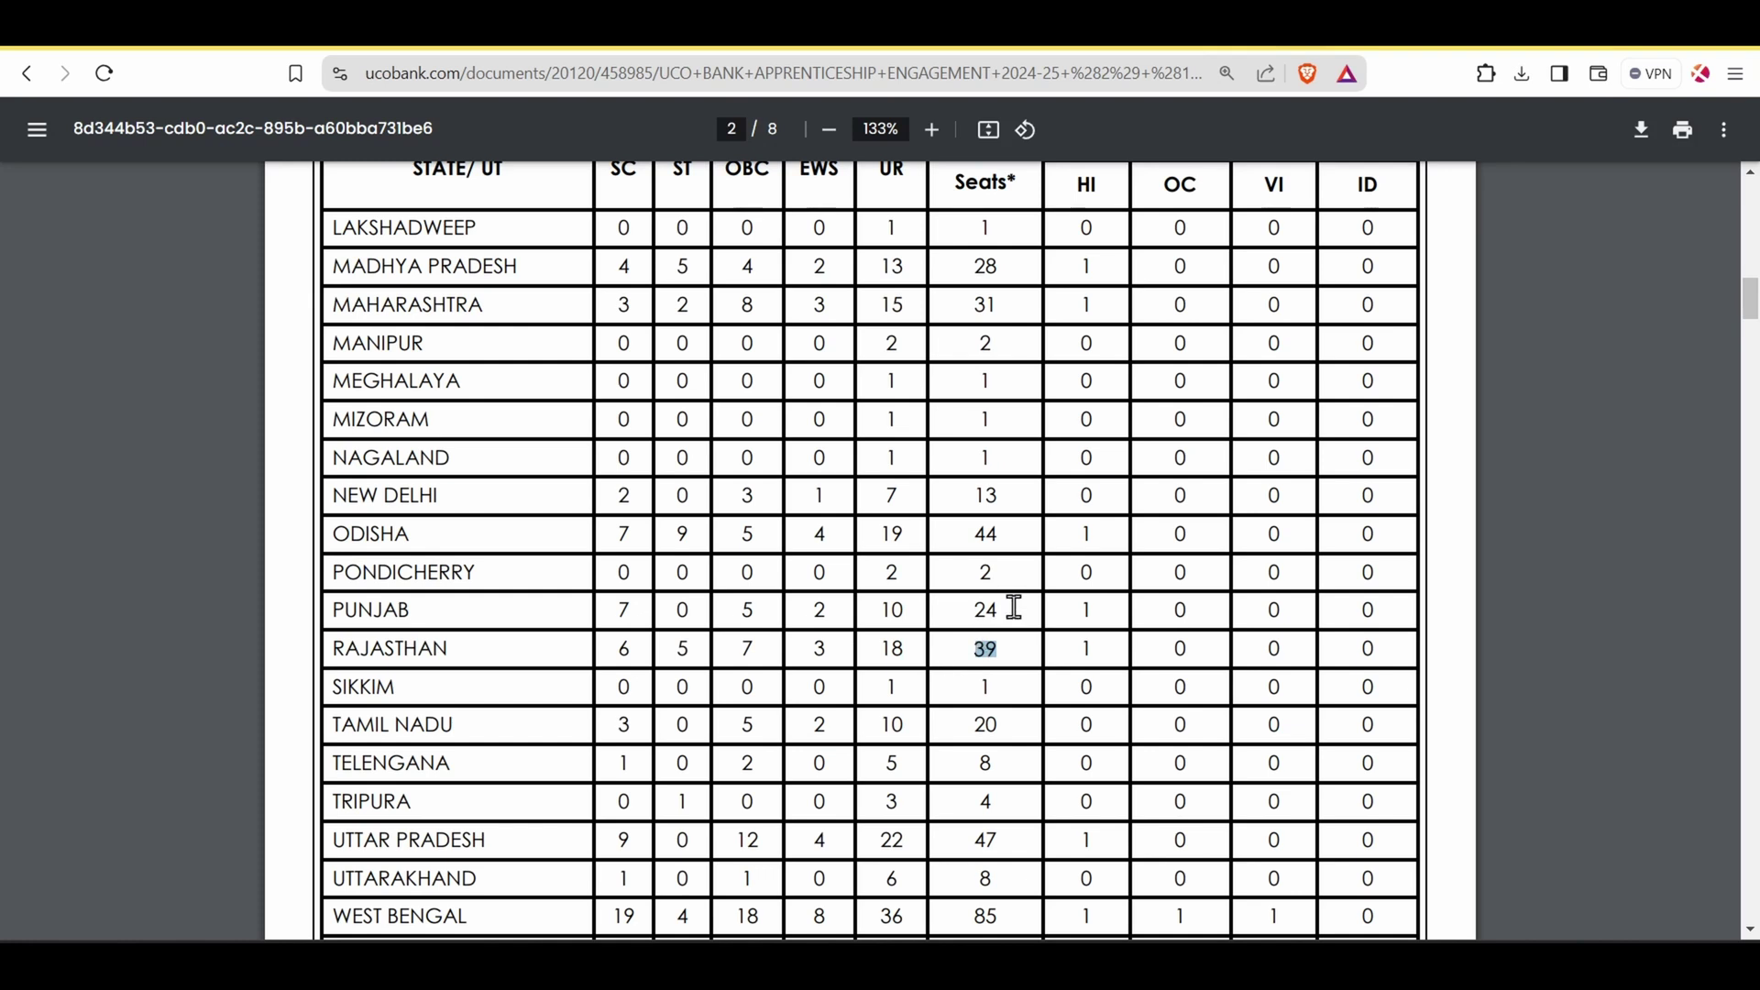
left_click_drag(1011, 610, 970, 623)
scroll(995, 642, "down", 3)
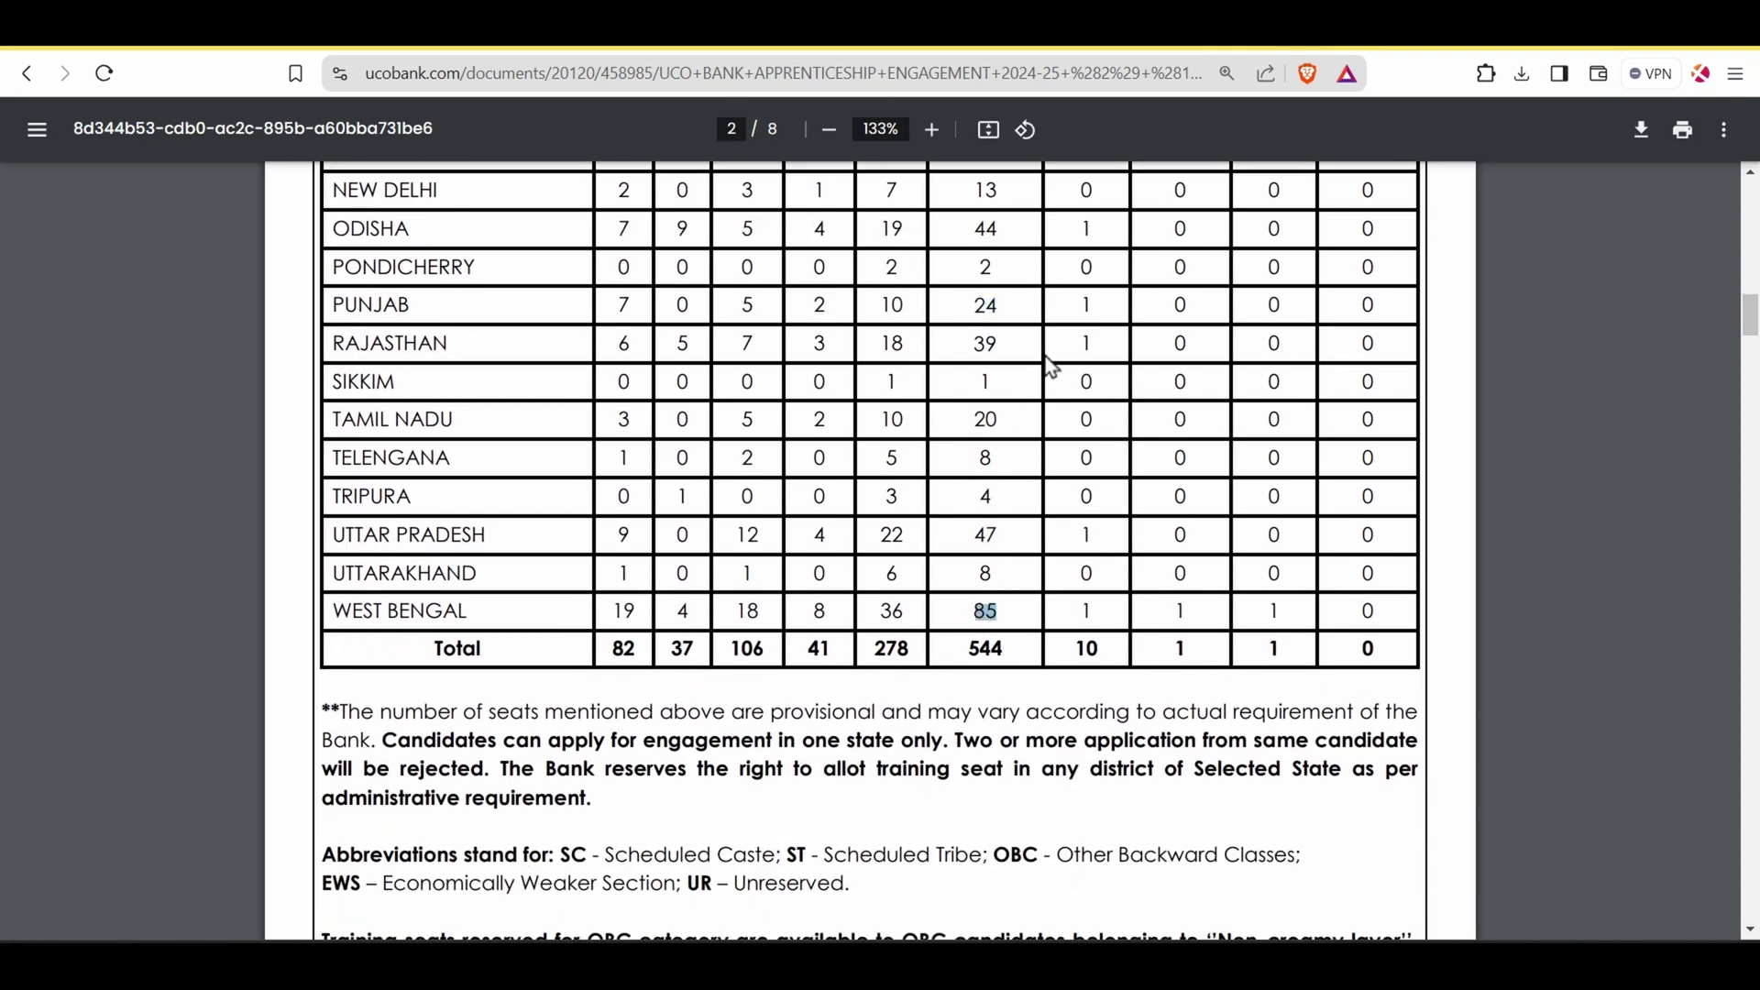
left_click_drag(1003, 538, 967, 532)
left_click_drag(1016, 635, 955, 642)
Return to the first part of the seat table and examine Bihar's category-wise seats from SC to UR.
scroll(944, 679, "up", 15)
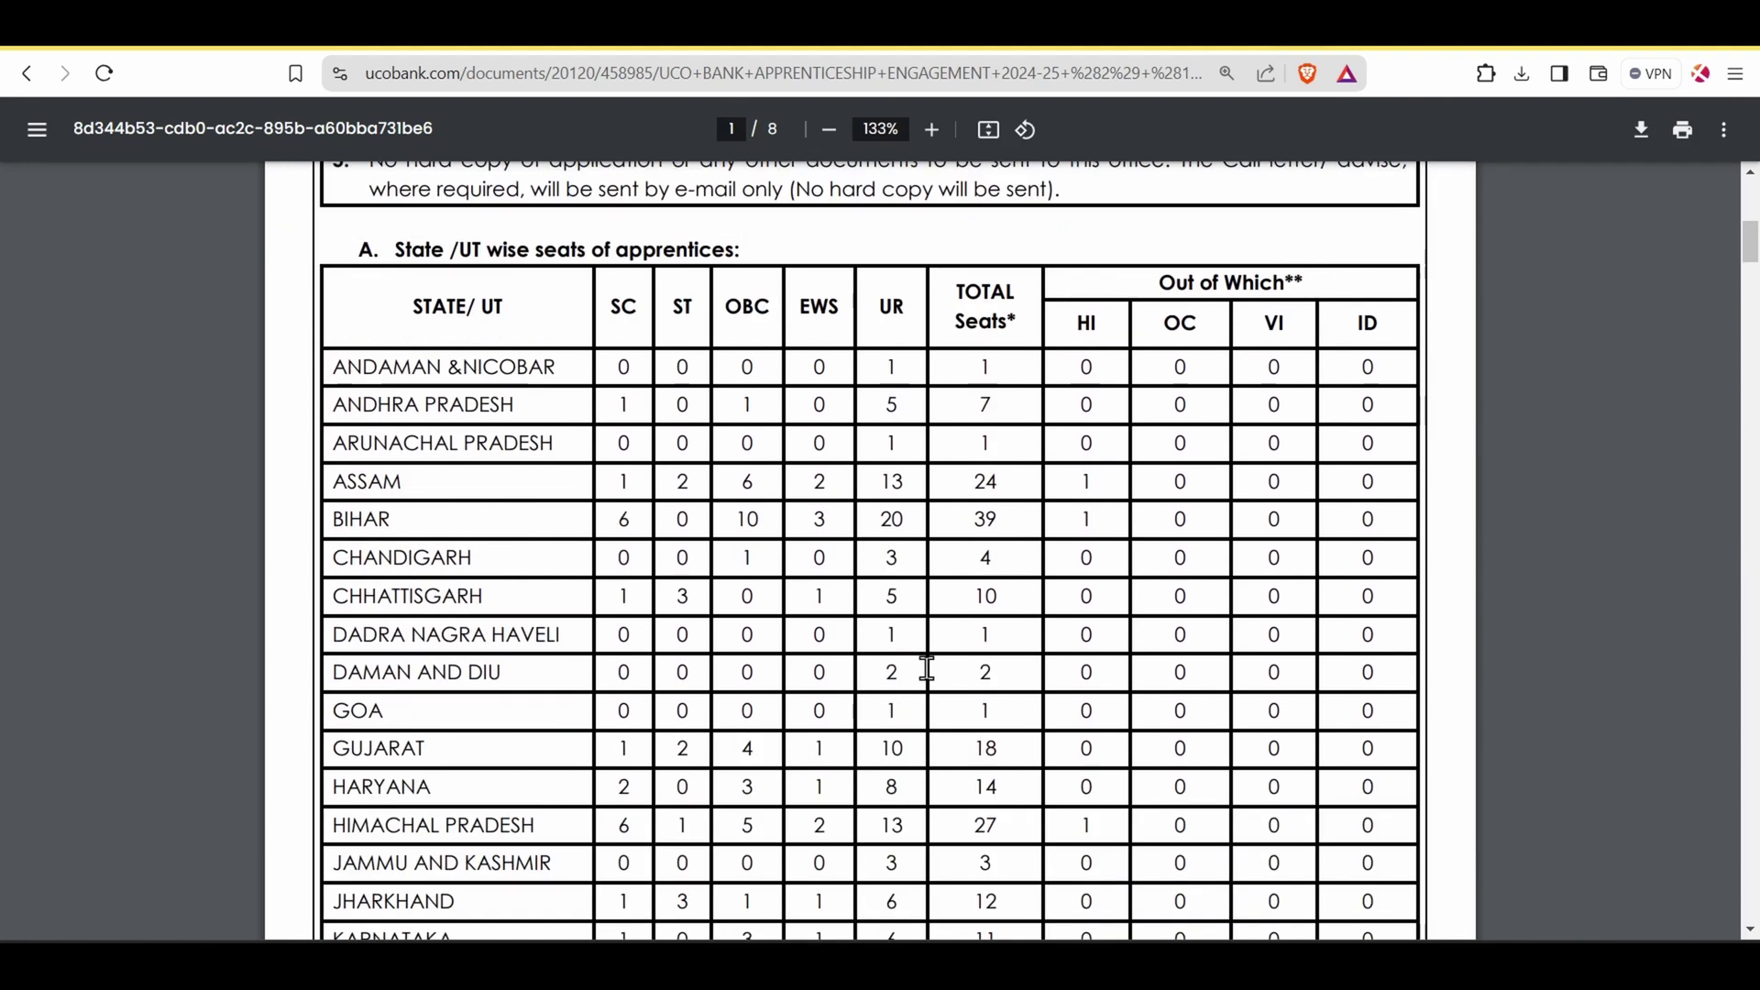
scroll(926, 670, "up", 2)
scroll(683, 660, "down", 2)
left_click_drag(617, 519, 874, 521)
Read the Age section of the notice, highlighting the minimum and maximum age and the birth date limits.
scroll(820, 573, "down", 1)
scroll(821, 573, "down", 15)
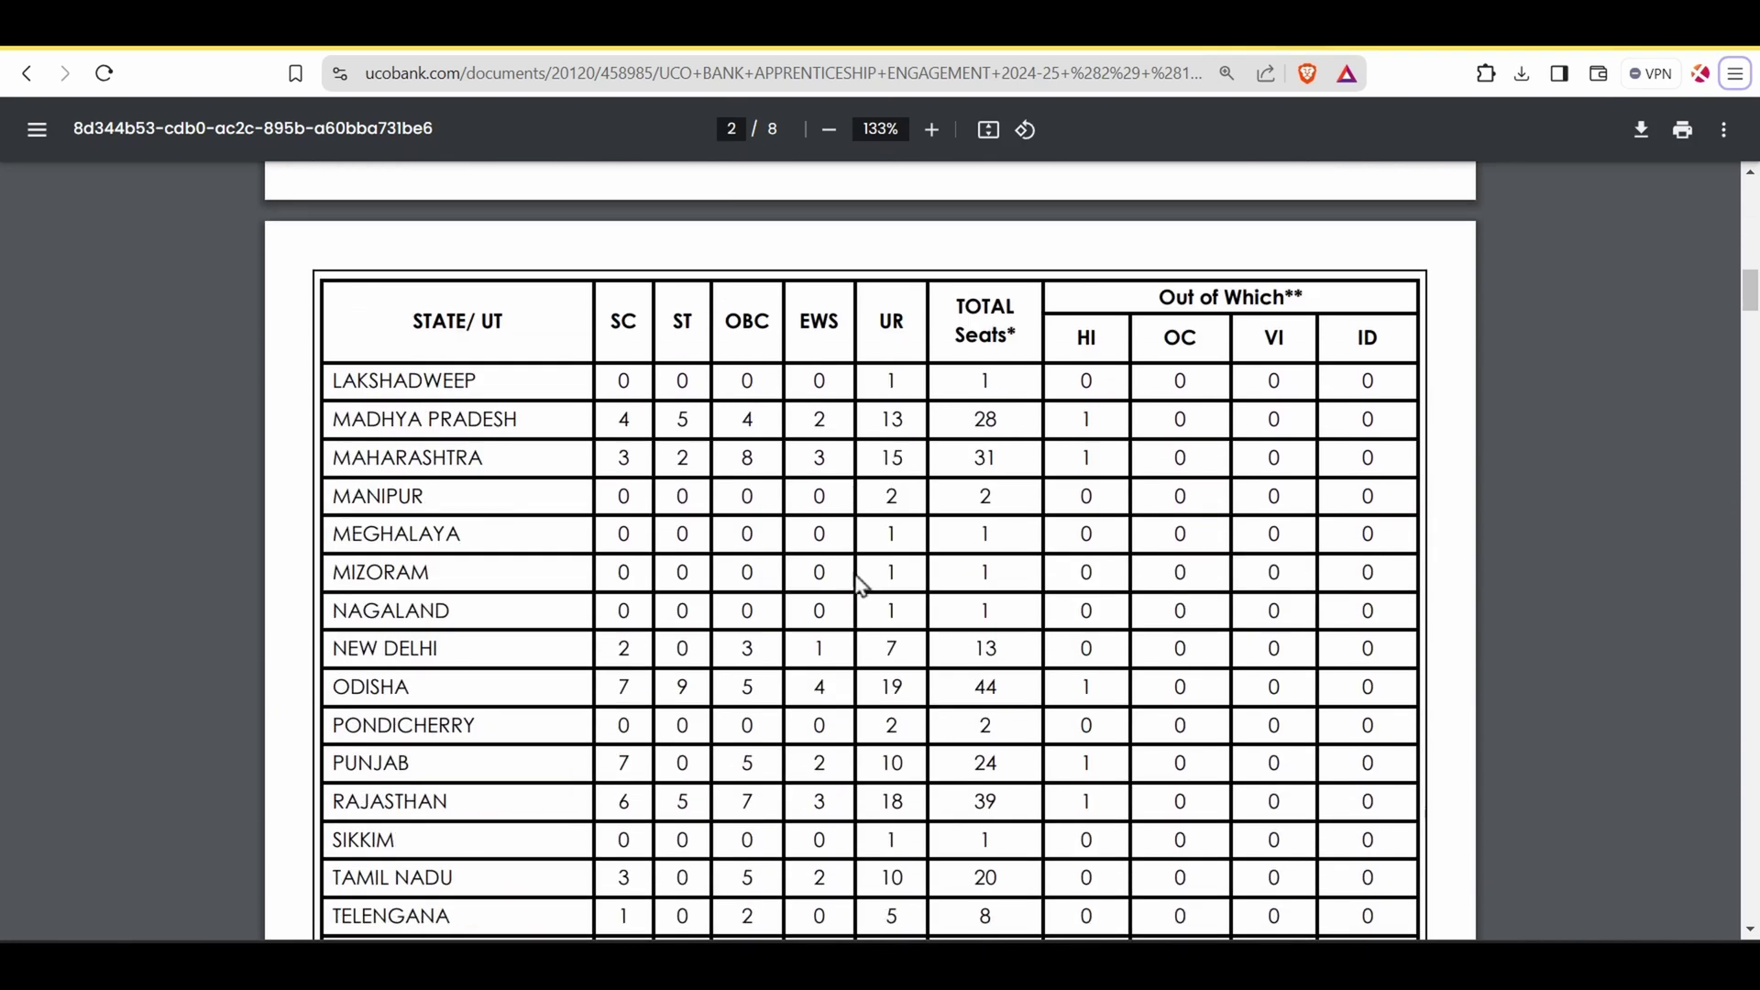
scroll(860, 577, "down", 20)
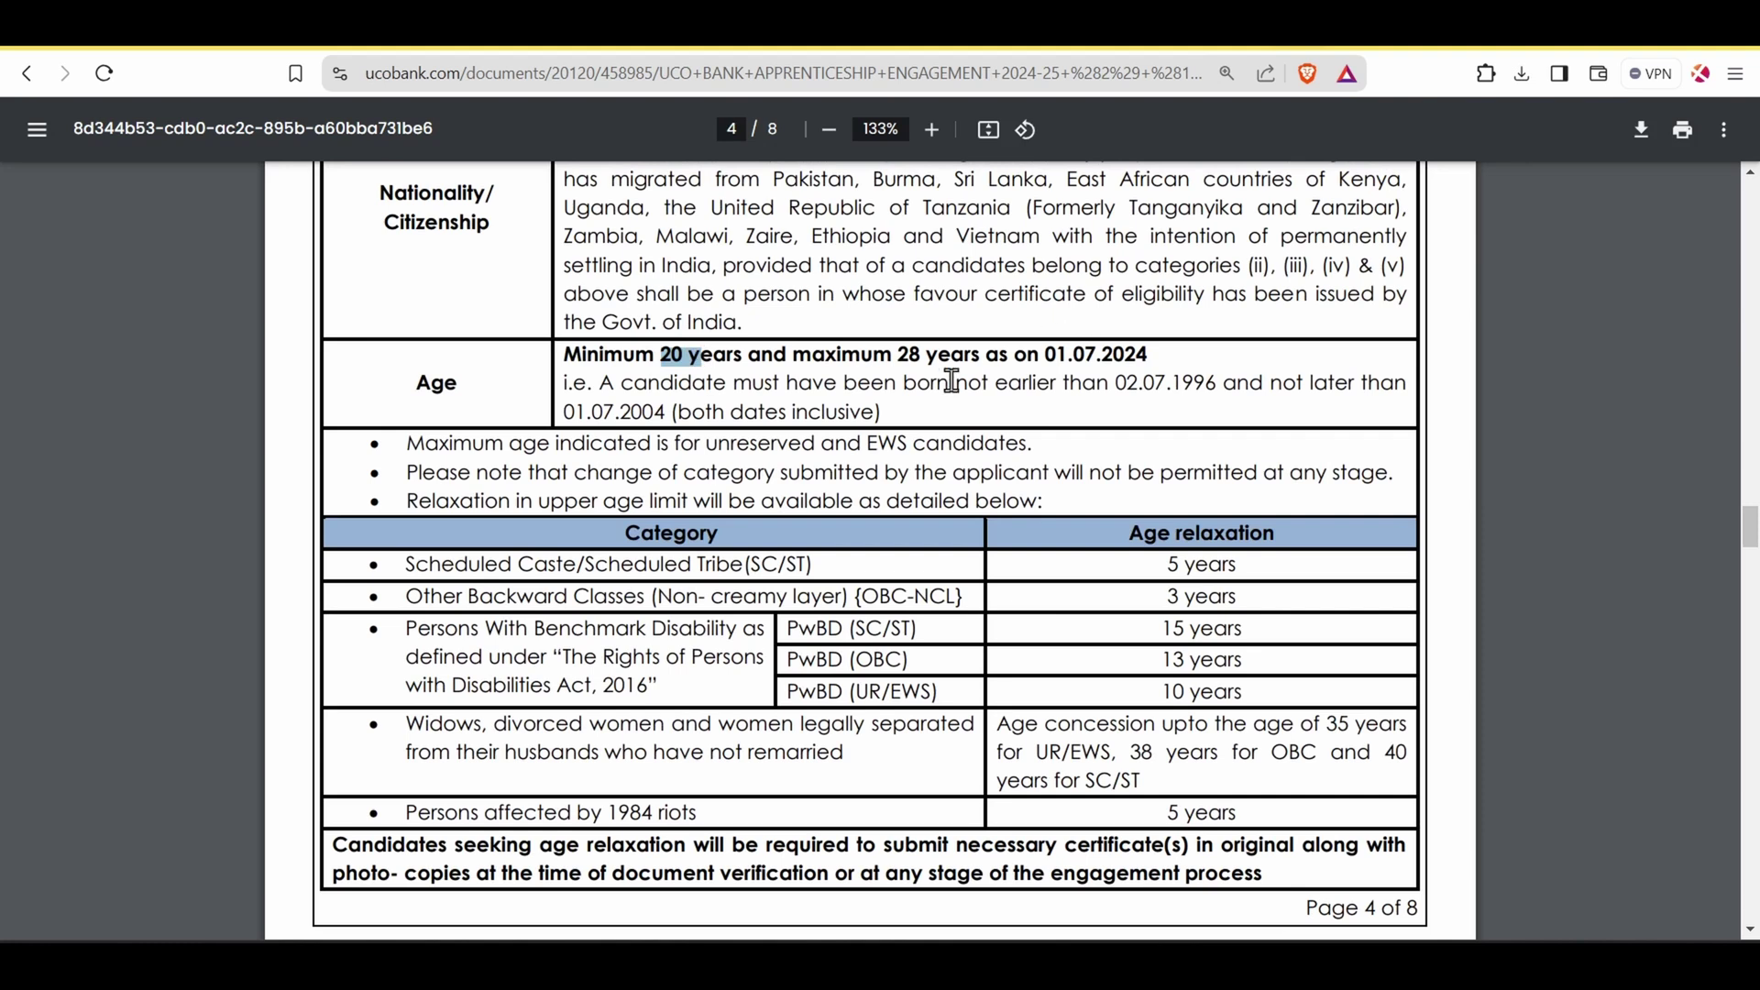
left_click_drag(898, 356, 939, 358)
left_click_drag(661, 356, 697, 358)
left_click(1054, 394)
left_click_drag(1120, 376, 1201, 385)
left_click(1162, 393)
left_click_drag(561, 415, 665, 415)
left_click(913, 418)
Check the age relaxation for the SC/ST and OBC-NCL categories.
scroll(939, 416, "down", 2)
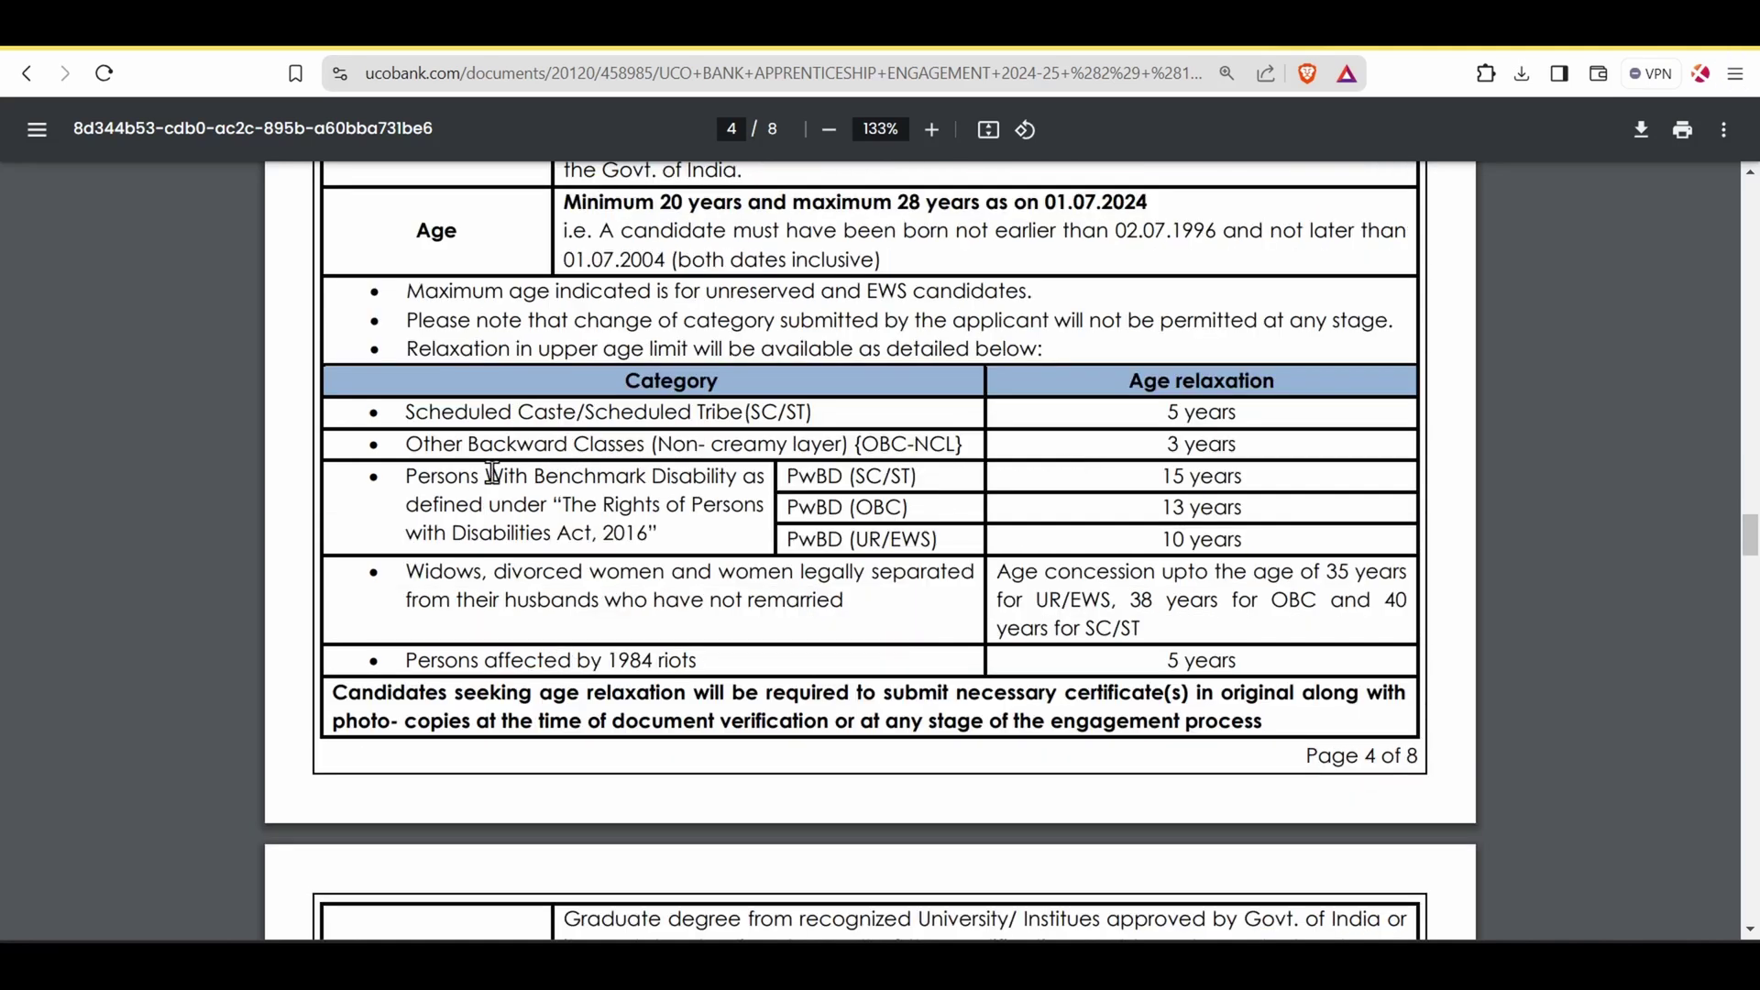
left_click_drag(1170, 417, 1252, 446)
left_click(1245, 421)
left_click(1253, 445)
Read the educational qualification requirement, highlighting the degree condition and the result cut-off date.
scroll(1174, 503, "down", 8)
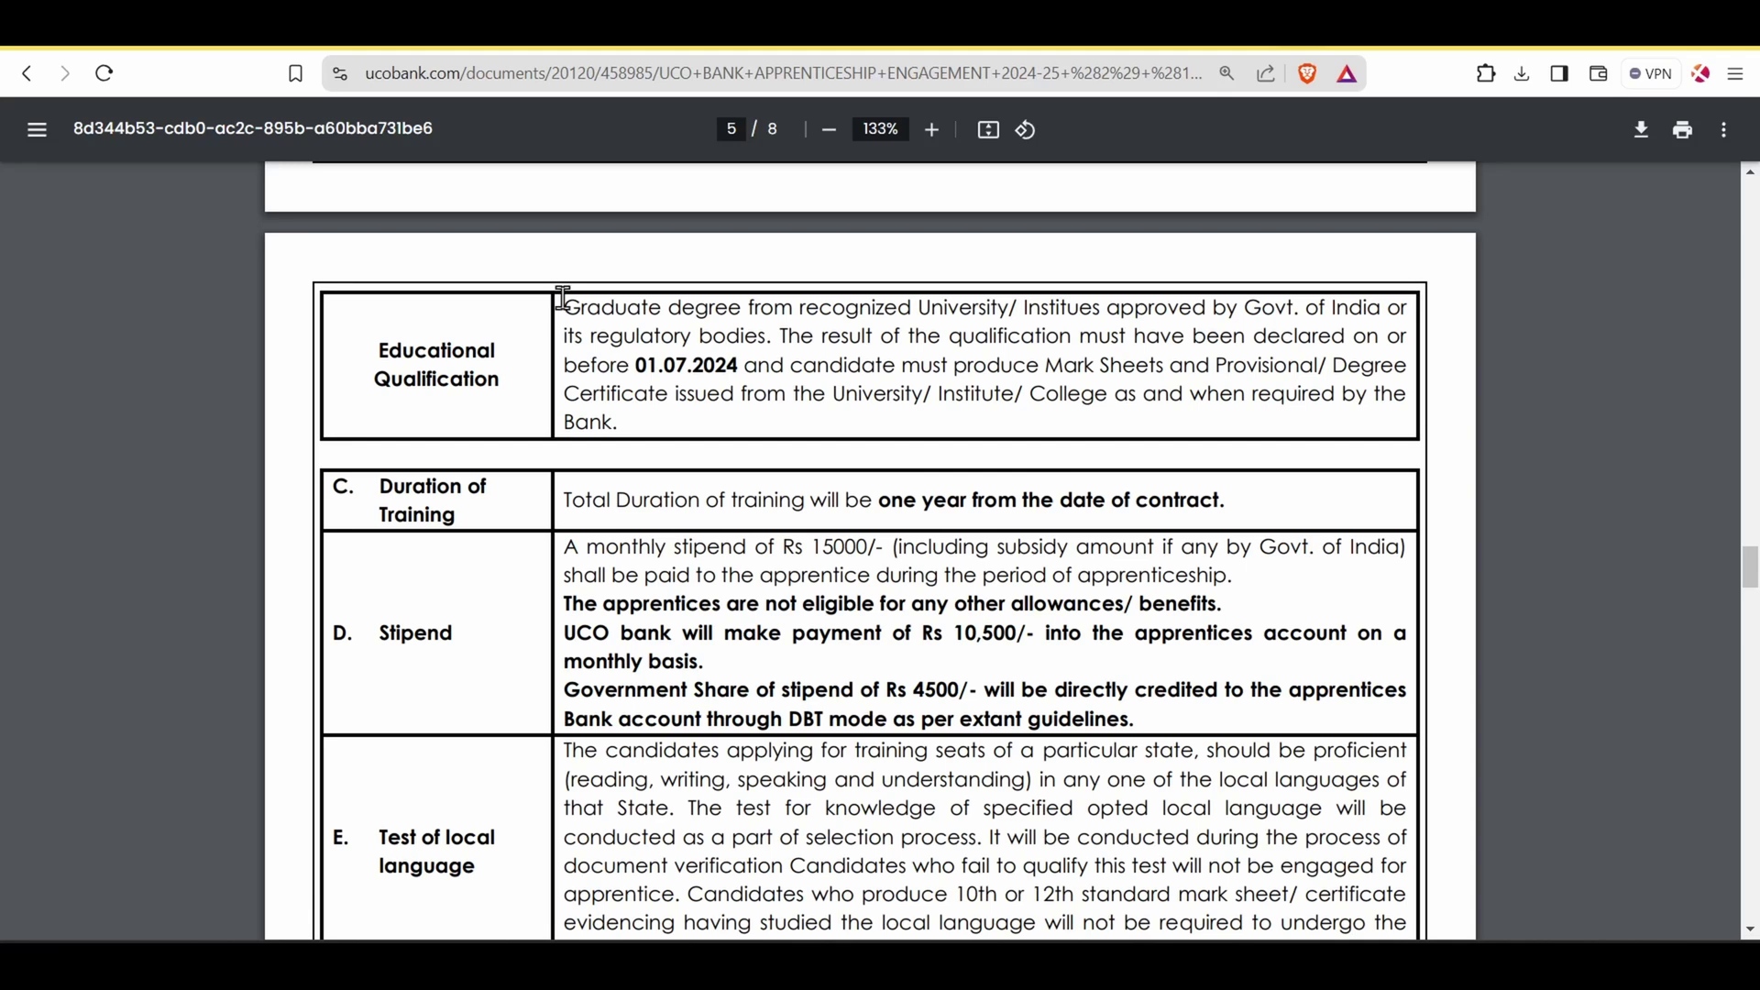
left_click_drag(562, 298, 1018, 303)
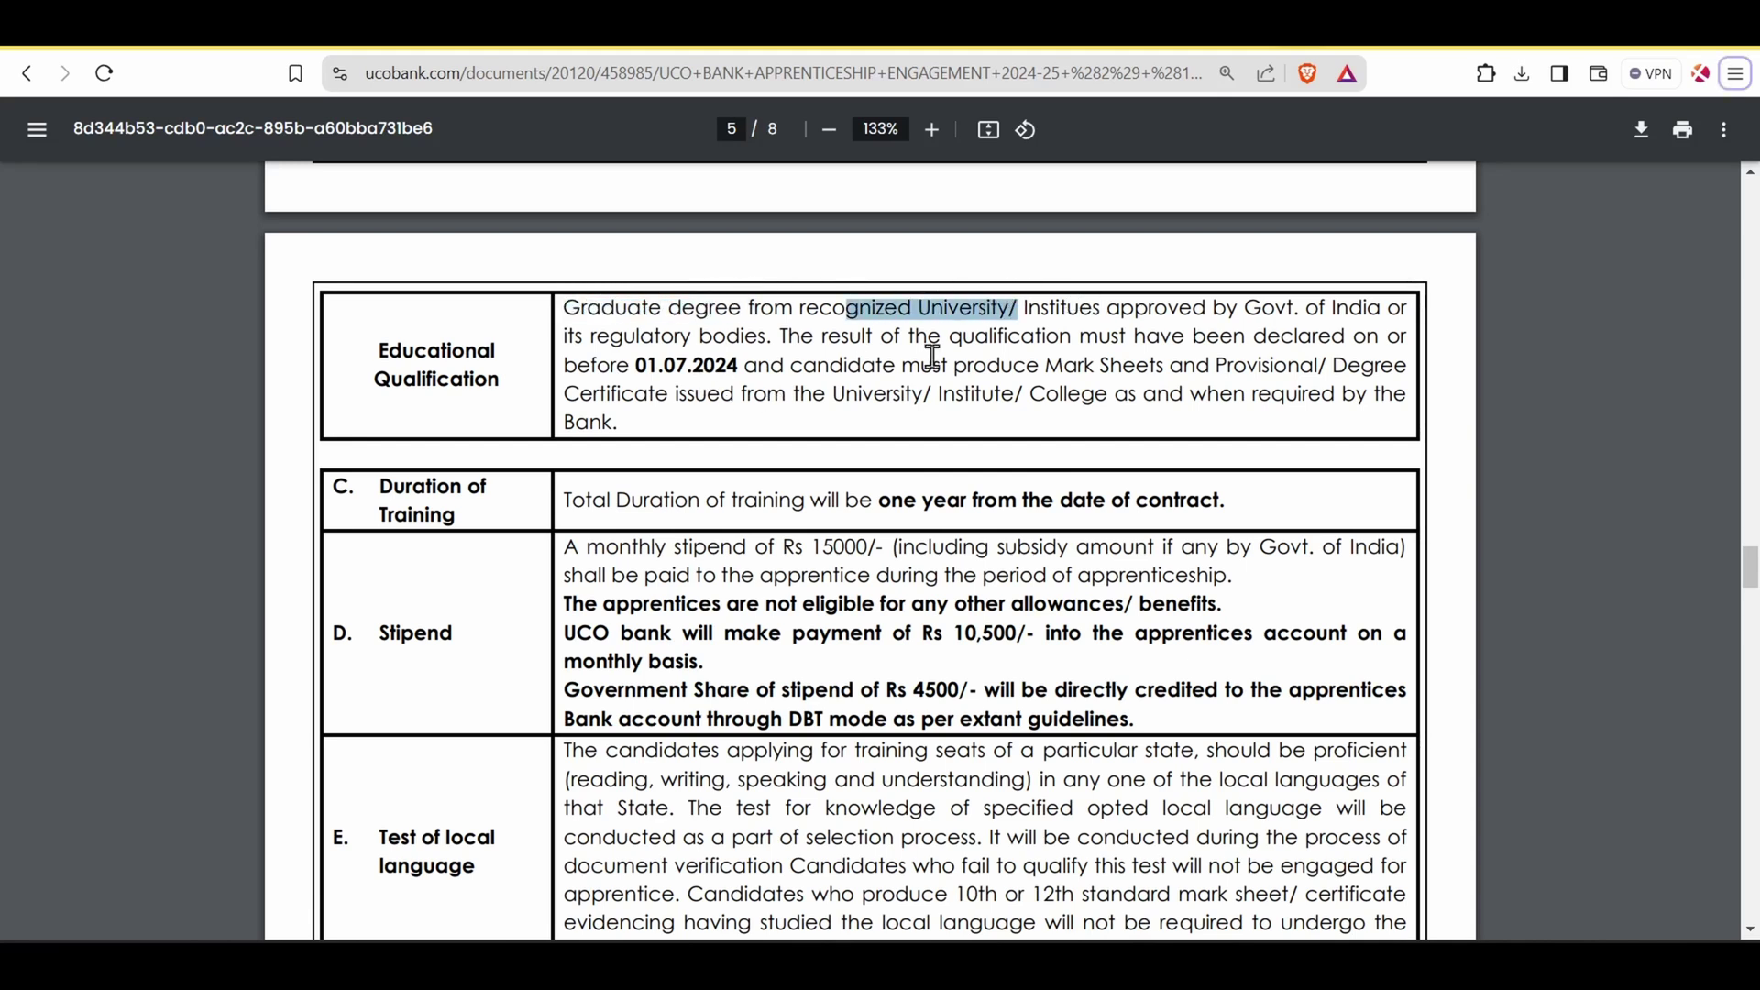
left_click_drag(635, 365, 748, 365)
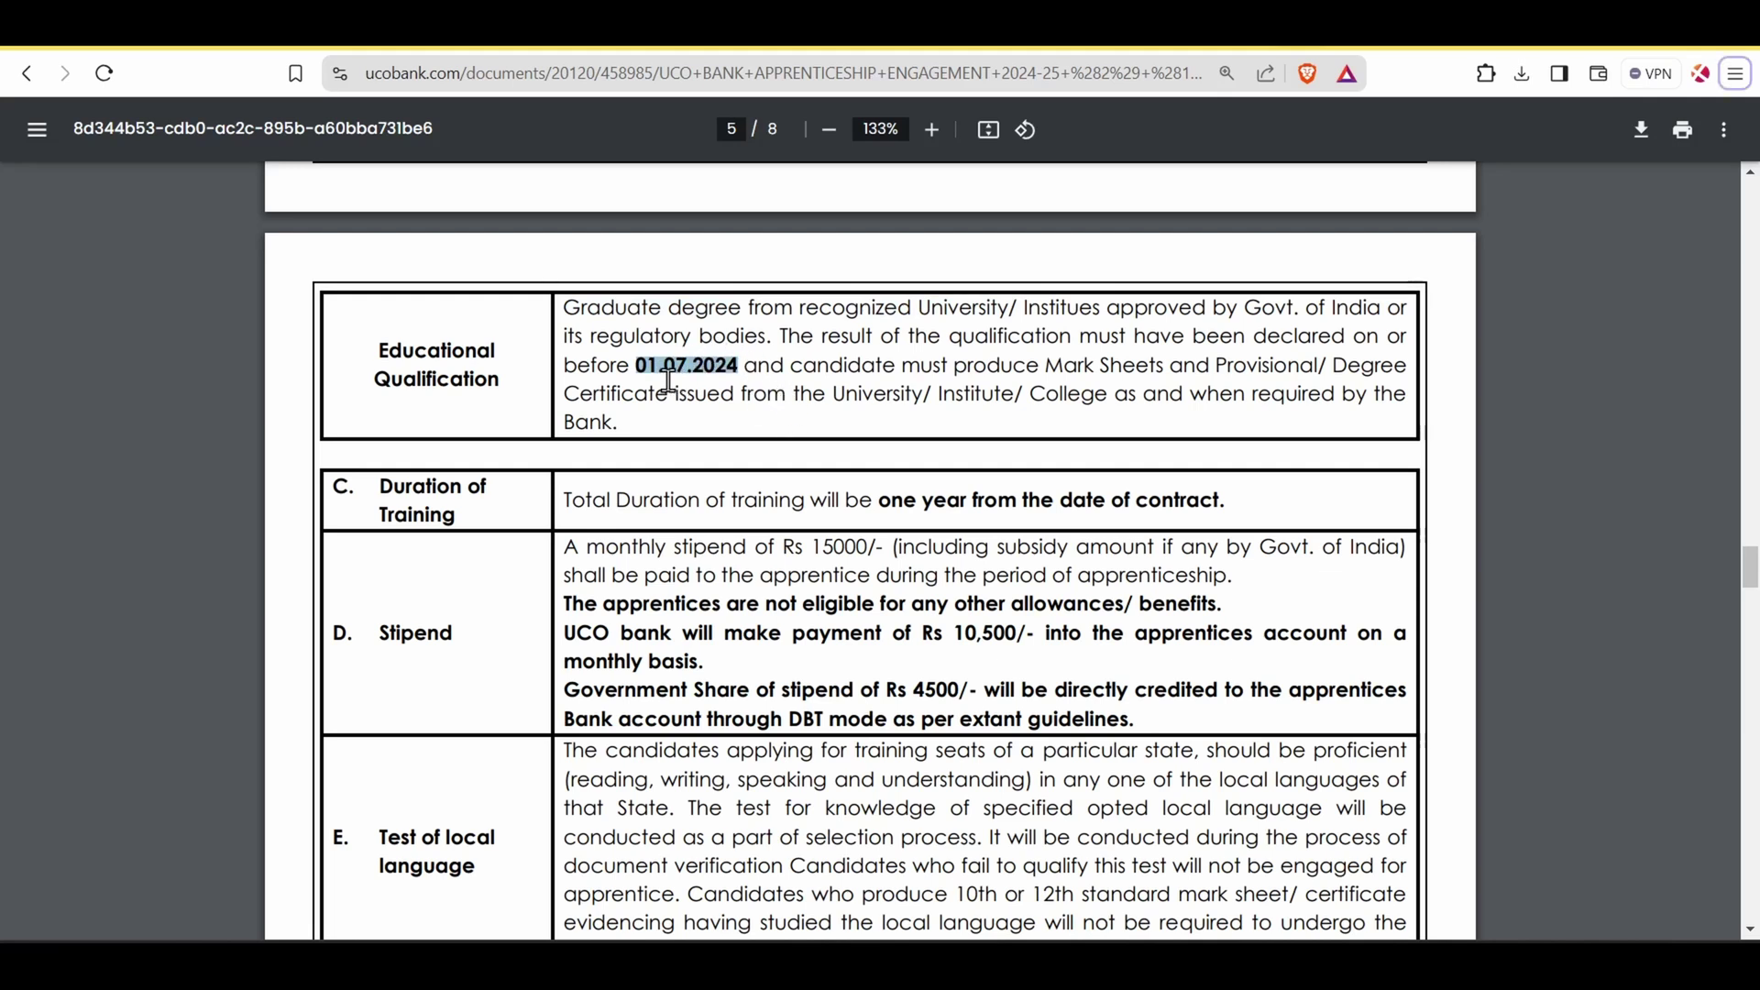
left_click_drag(635, 367, 738, 365)
Read the Stipend section, highlighting the monthly amount.
scroll(867, 376, "down", 3)
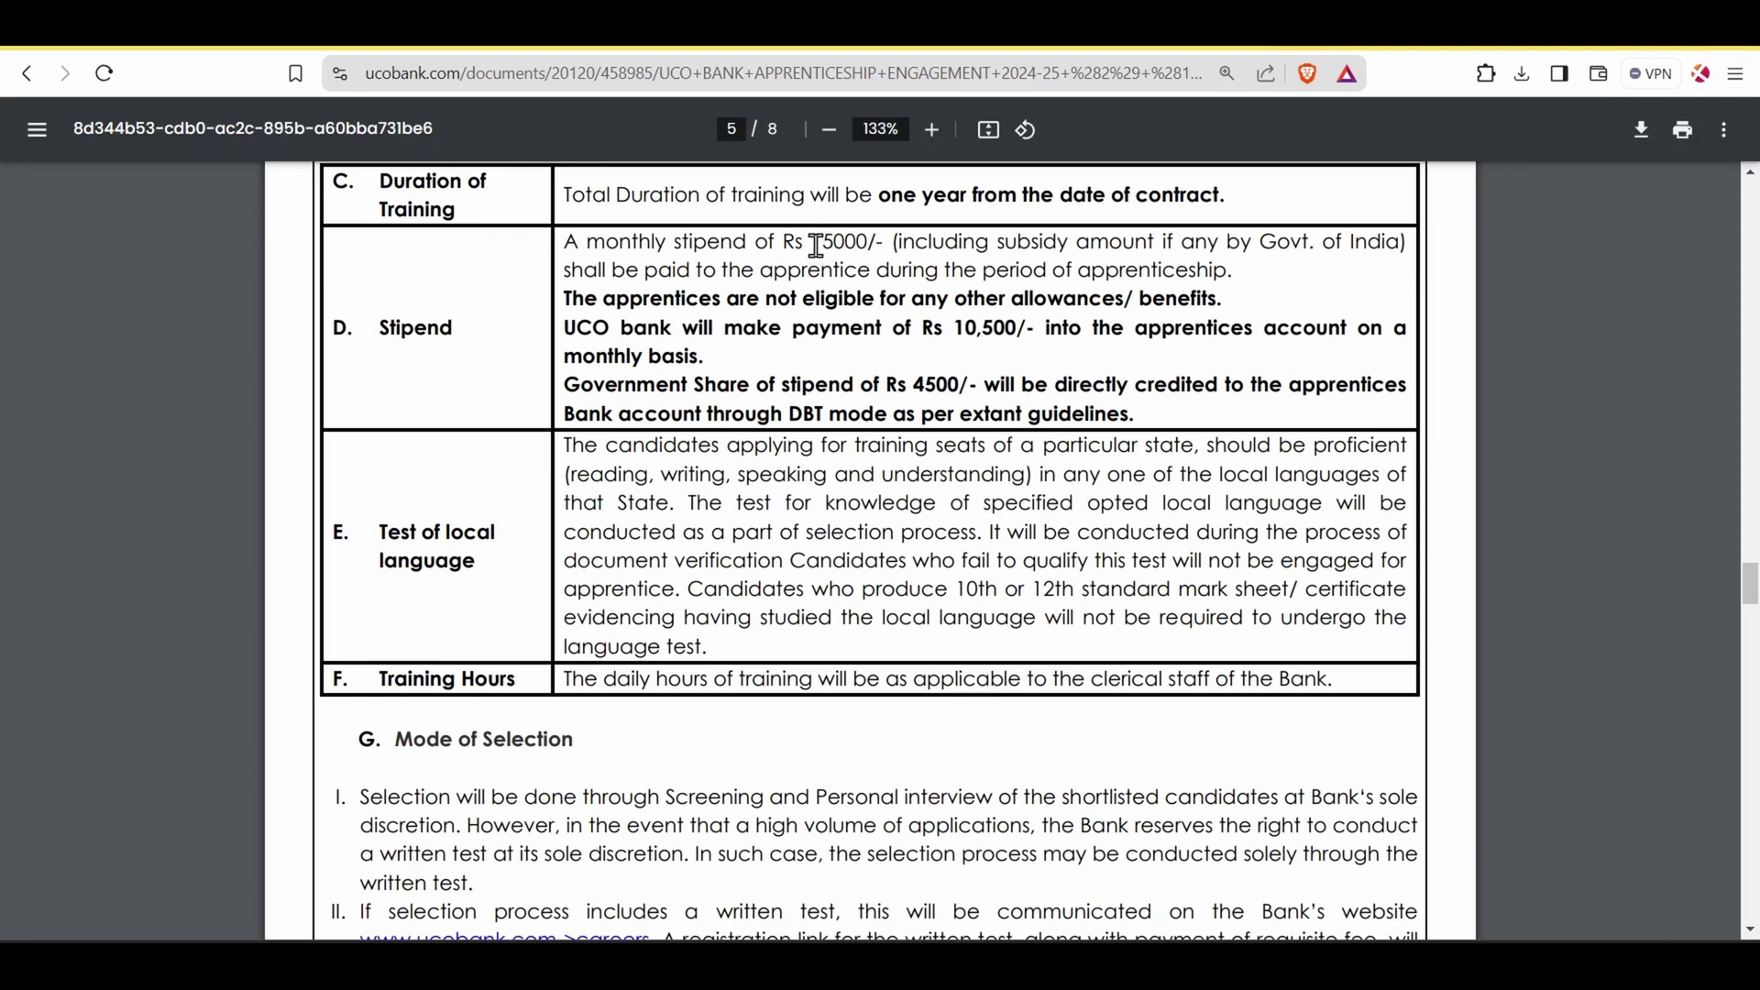
left_click_drag(813, 244, 868, 245)
left_click(899, 272)
left_click_drag(814, 243, 879, 244)
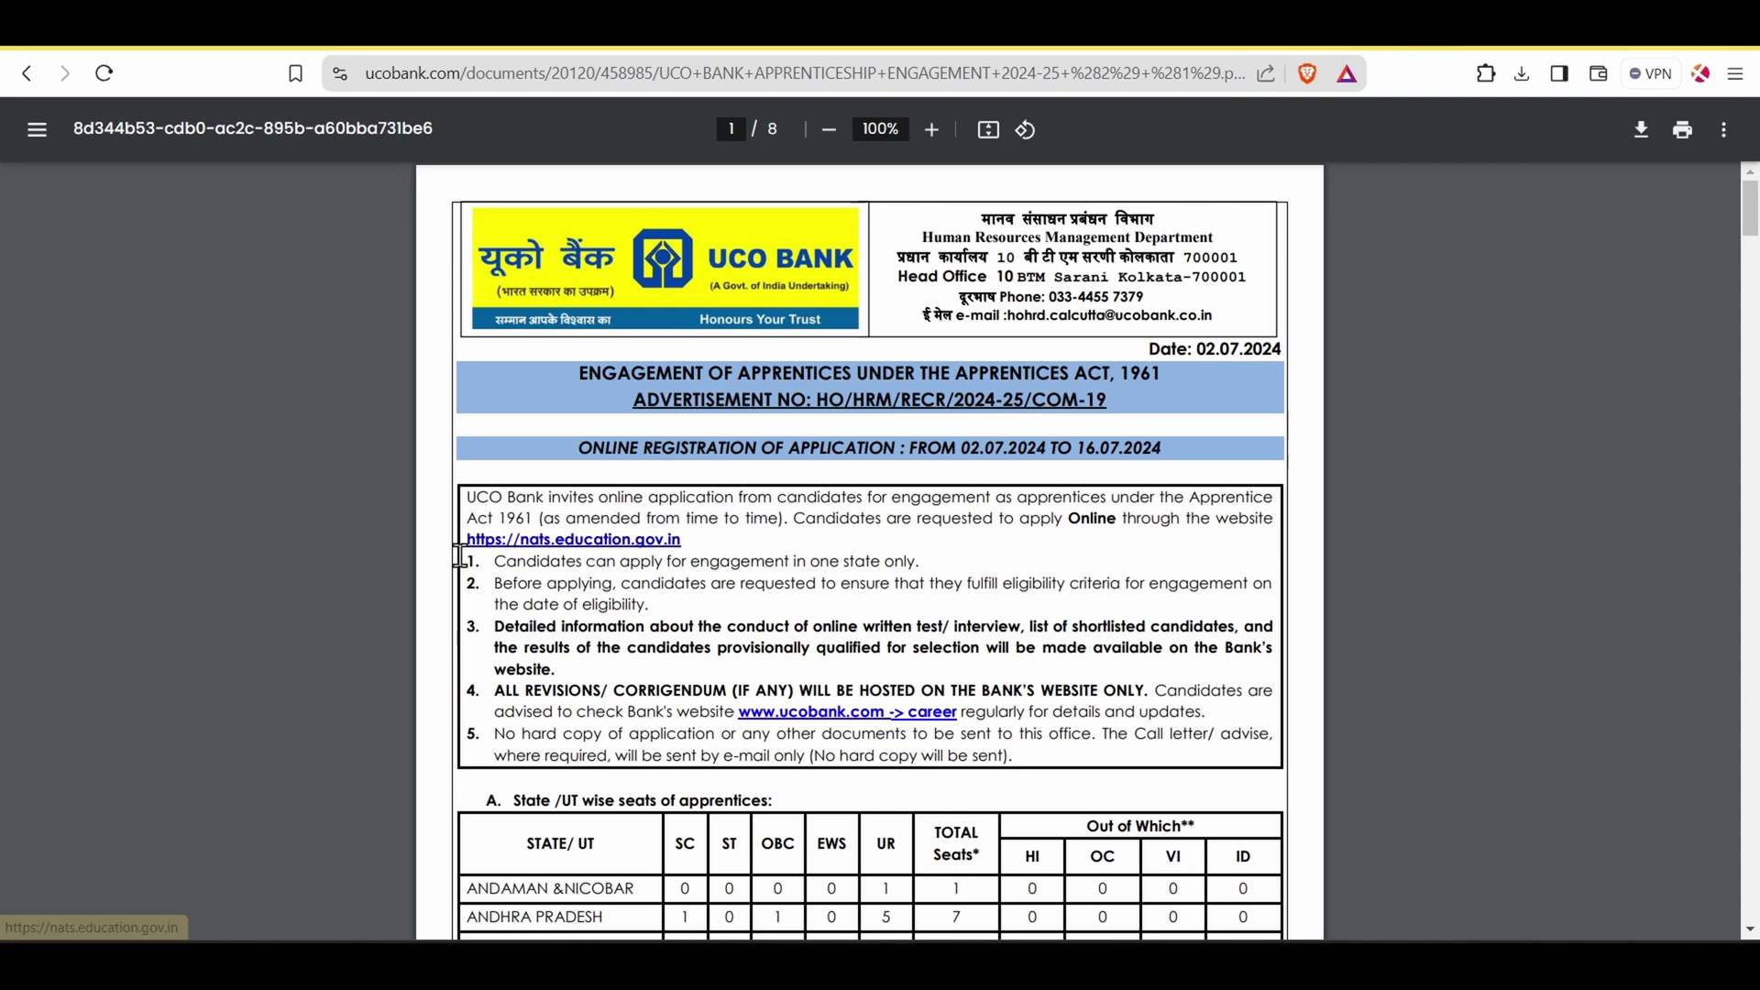
Follow the nats.education.gov.in link on the notice's first page and open the portal's Student Register page.
left_click(679, 550)
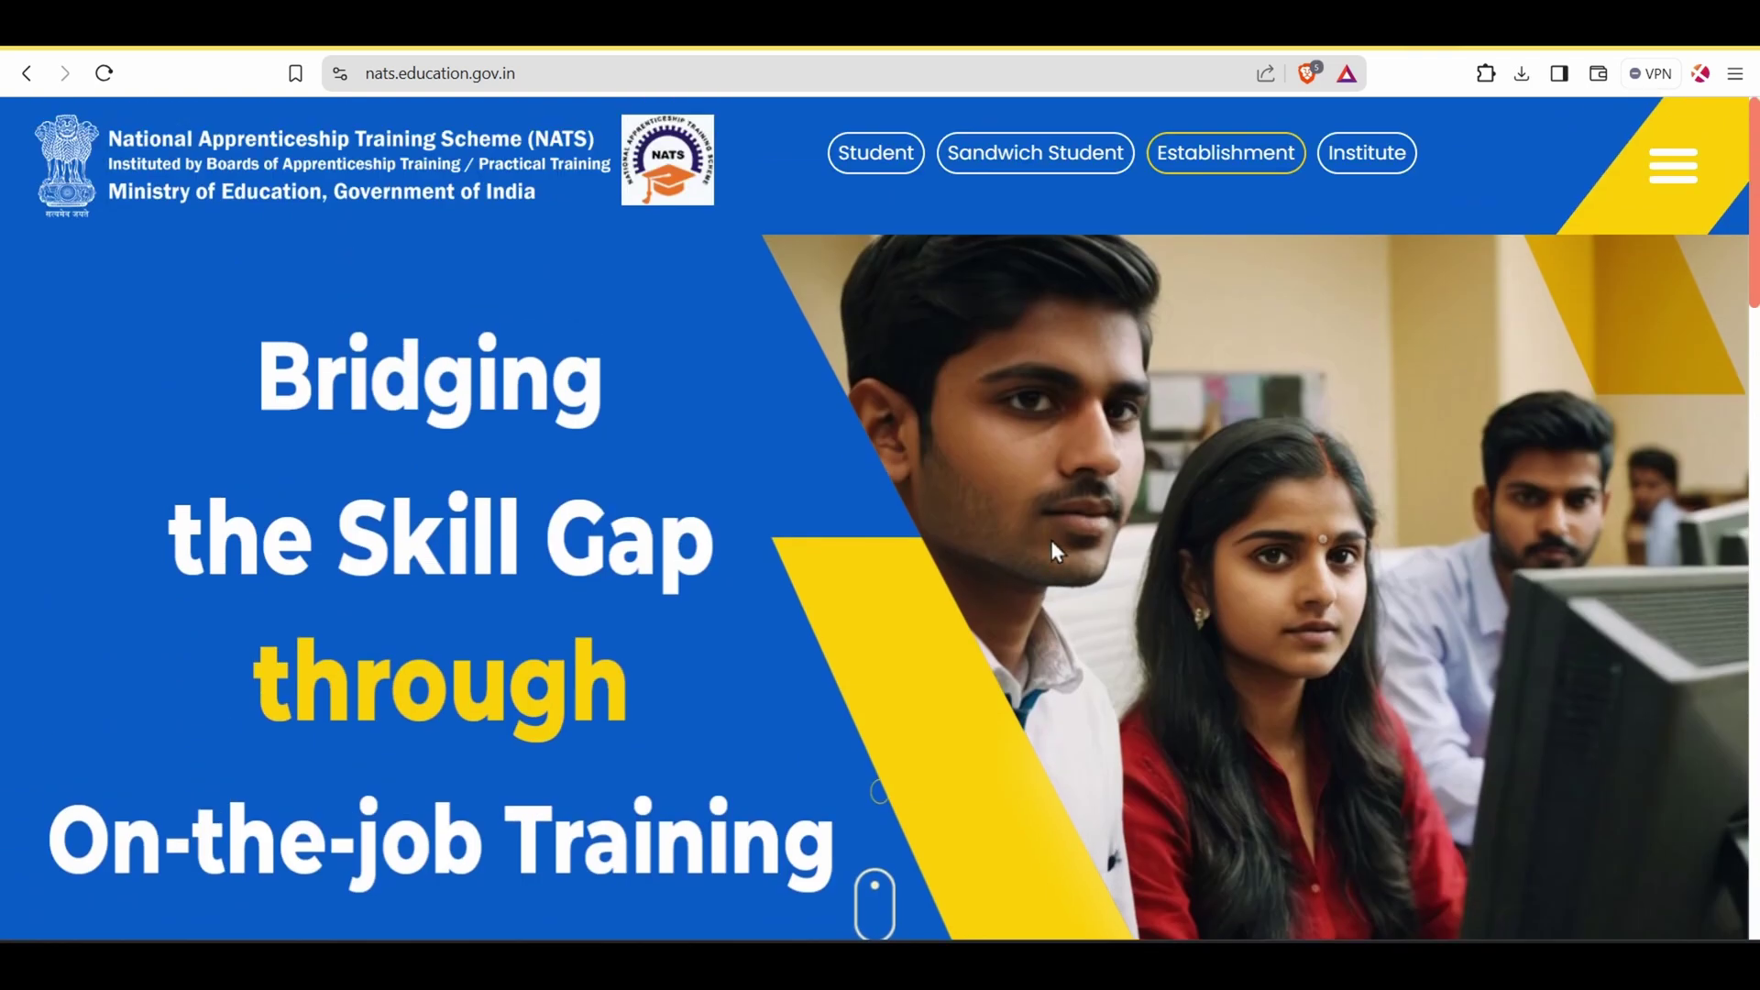
left_click(876, 153)
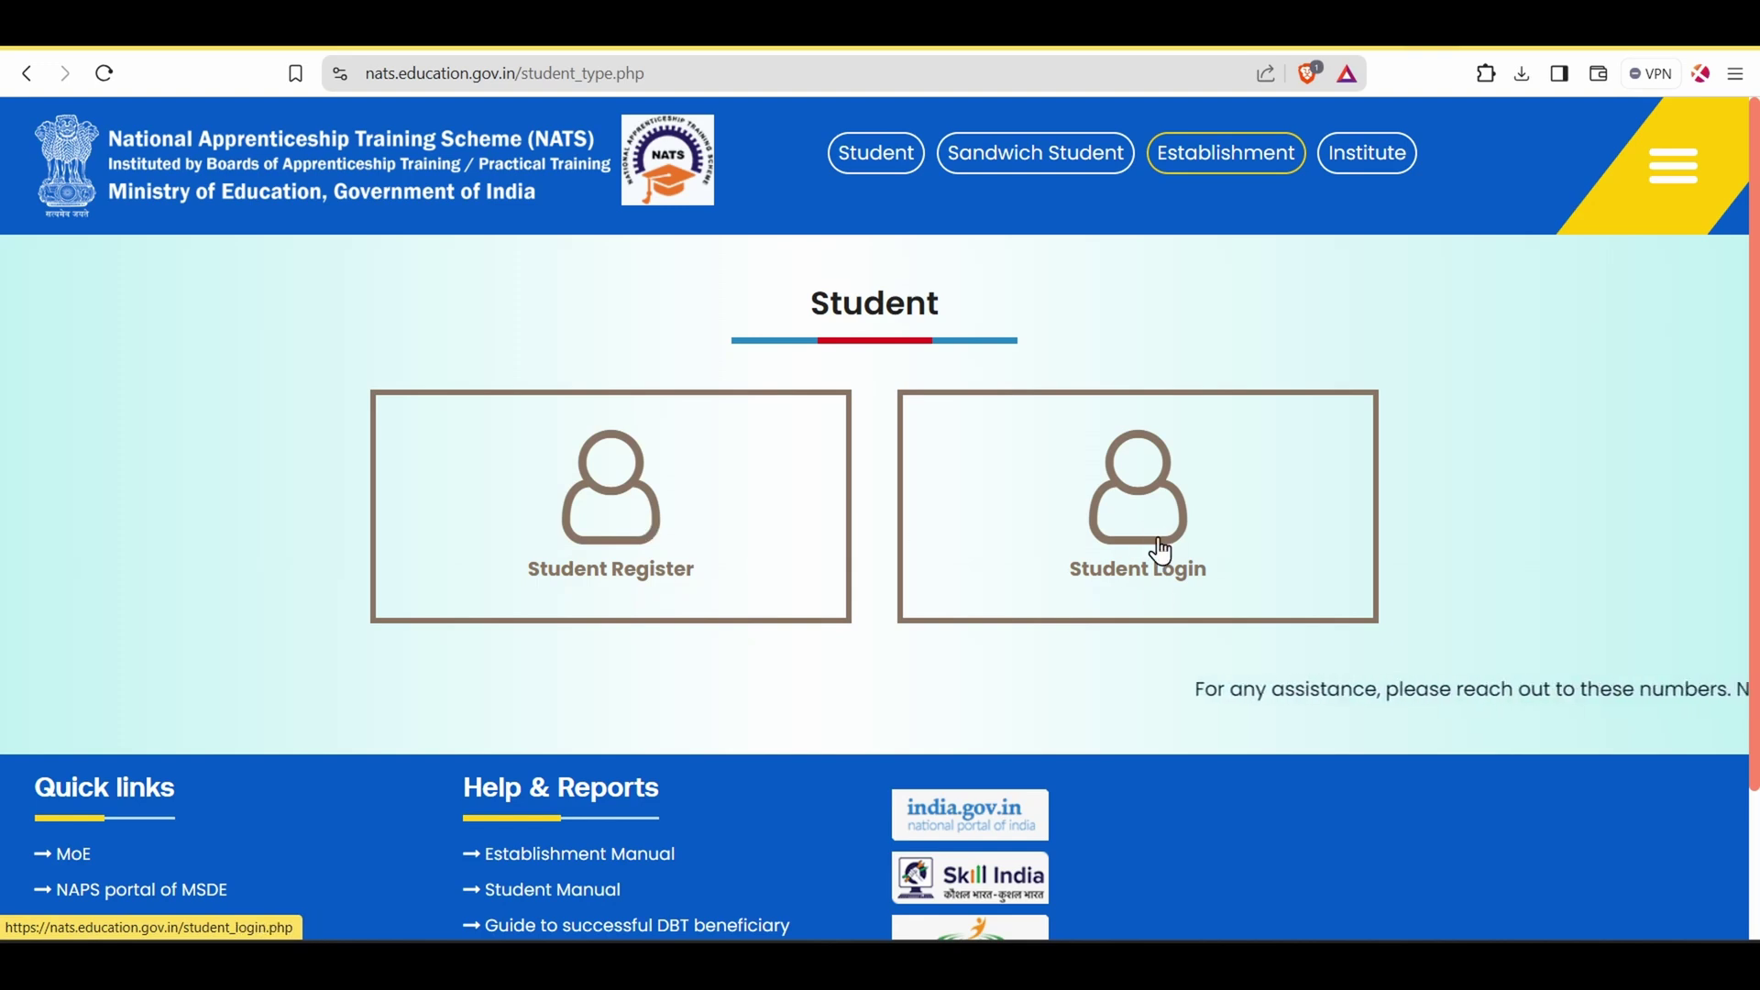
left_click(631, 553)
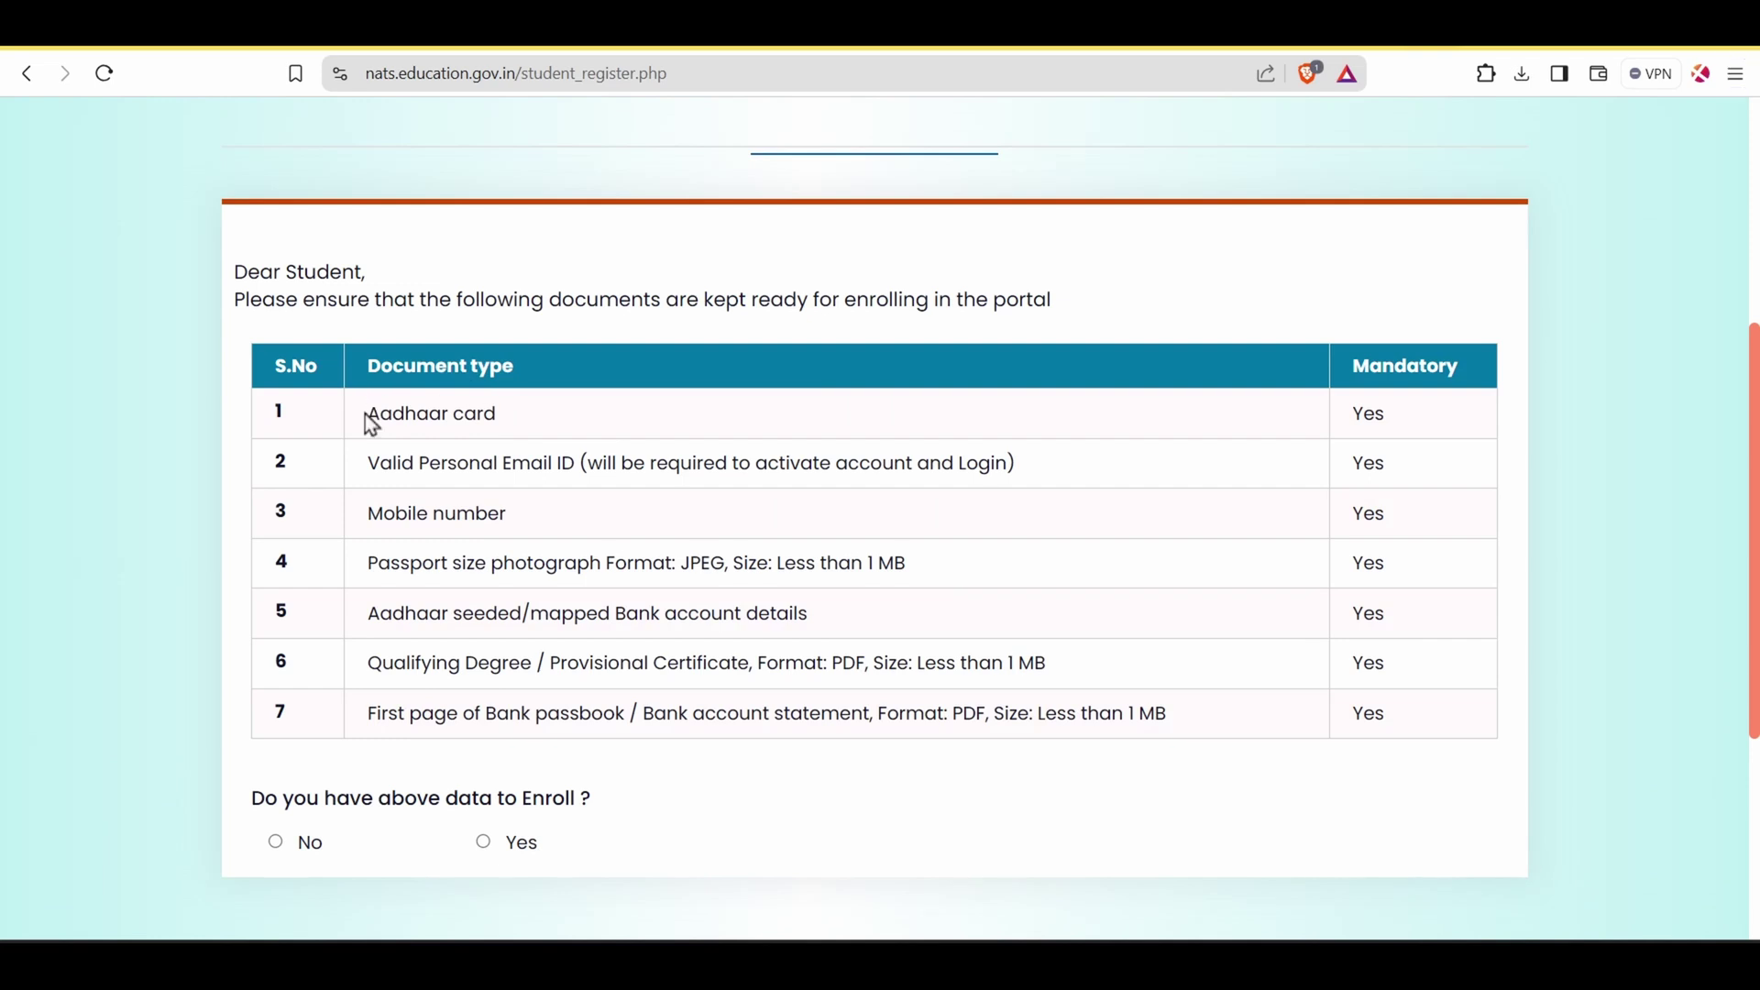
Review the Aadhaar card, email ID, mobile number and passport photograph requirements in the enrolment document list.
left_click_drag(370, 424, 453, 409)
left_click(508, 413)
left_click_drag(369, 469, 773, 570)
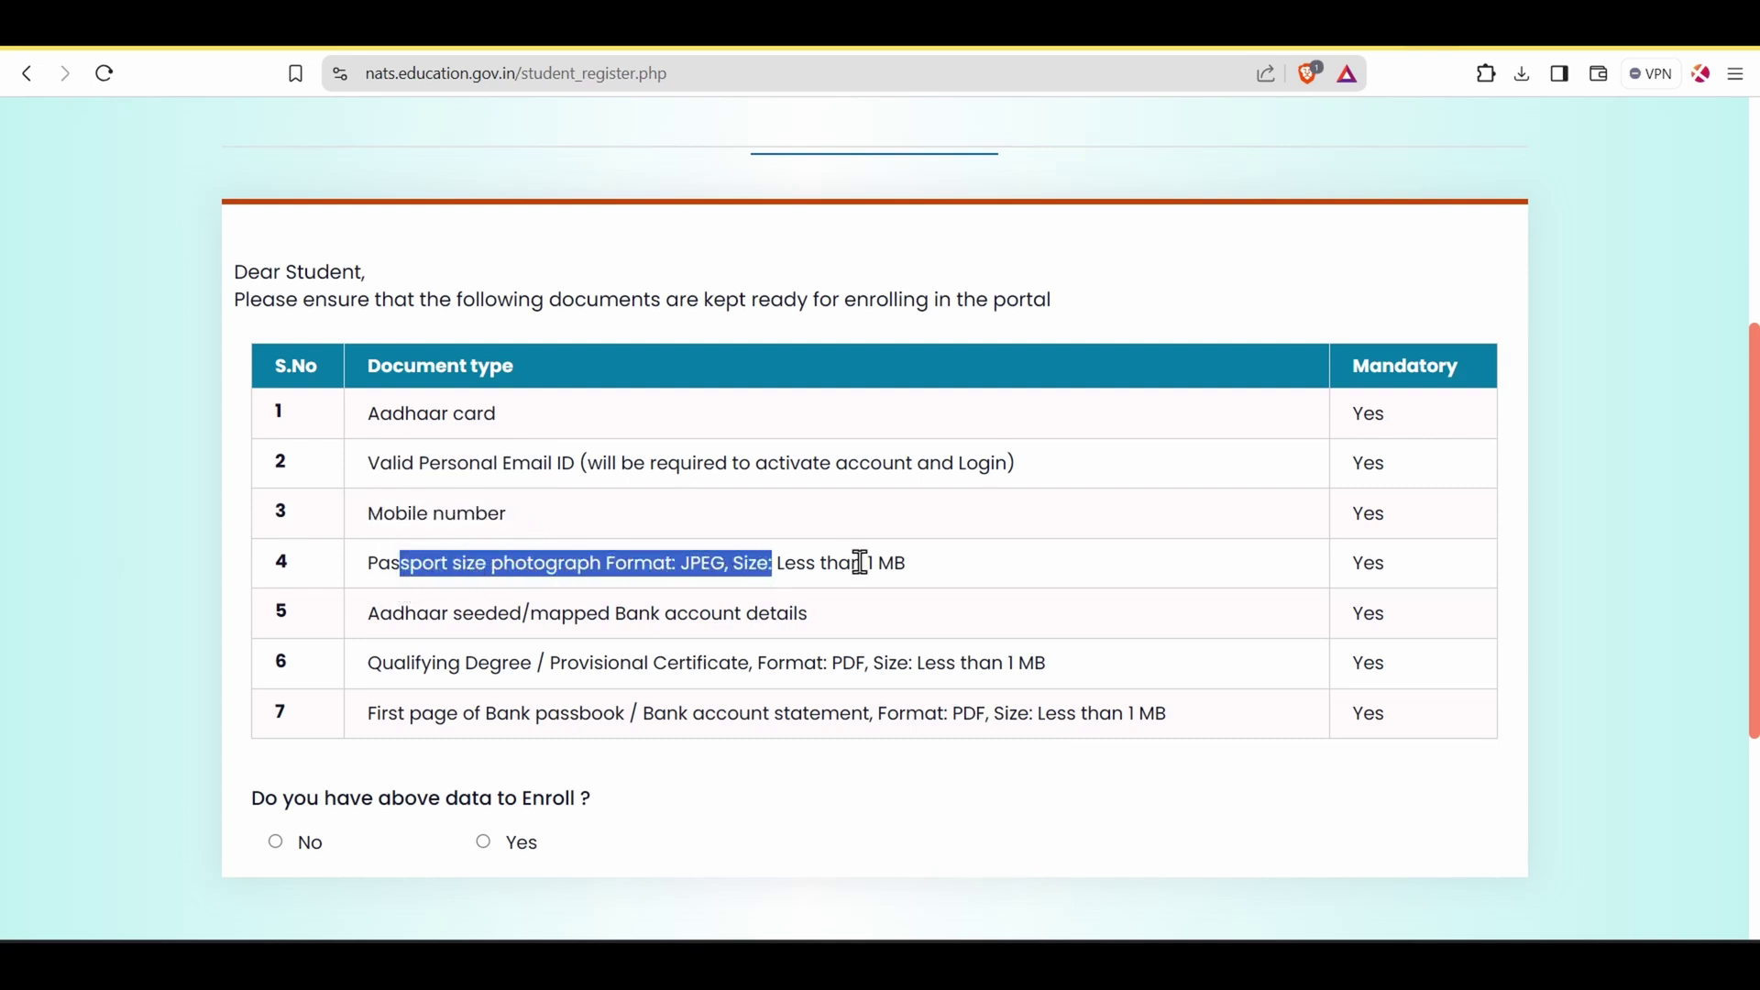
left_click_drag(906, 565, 798, 566)
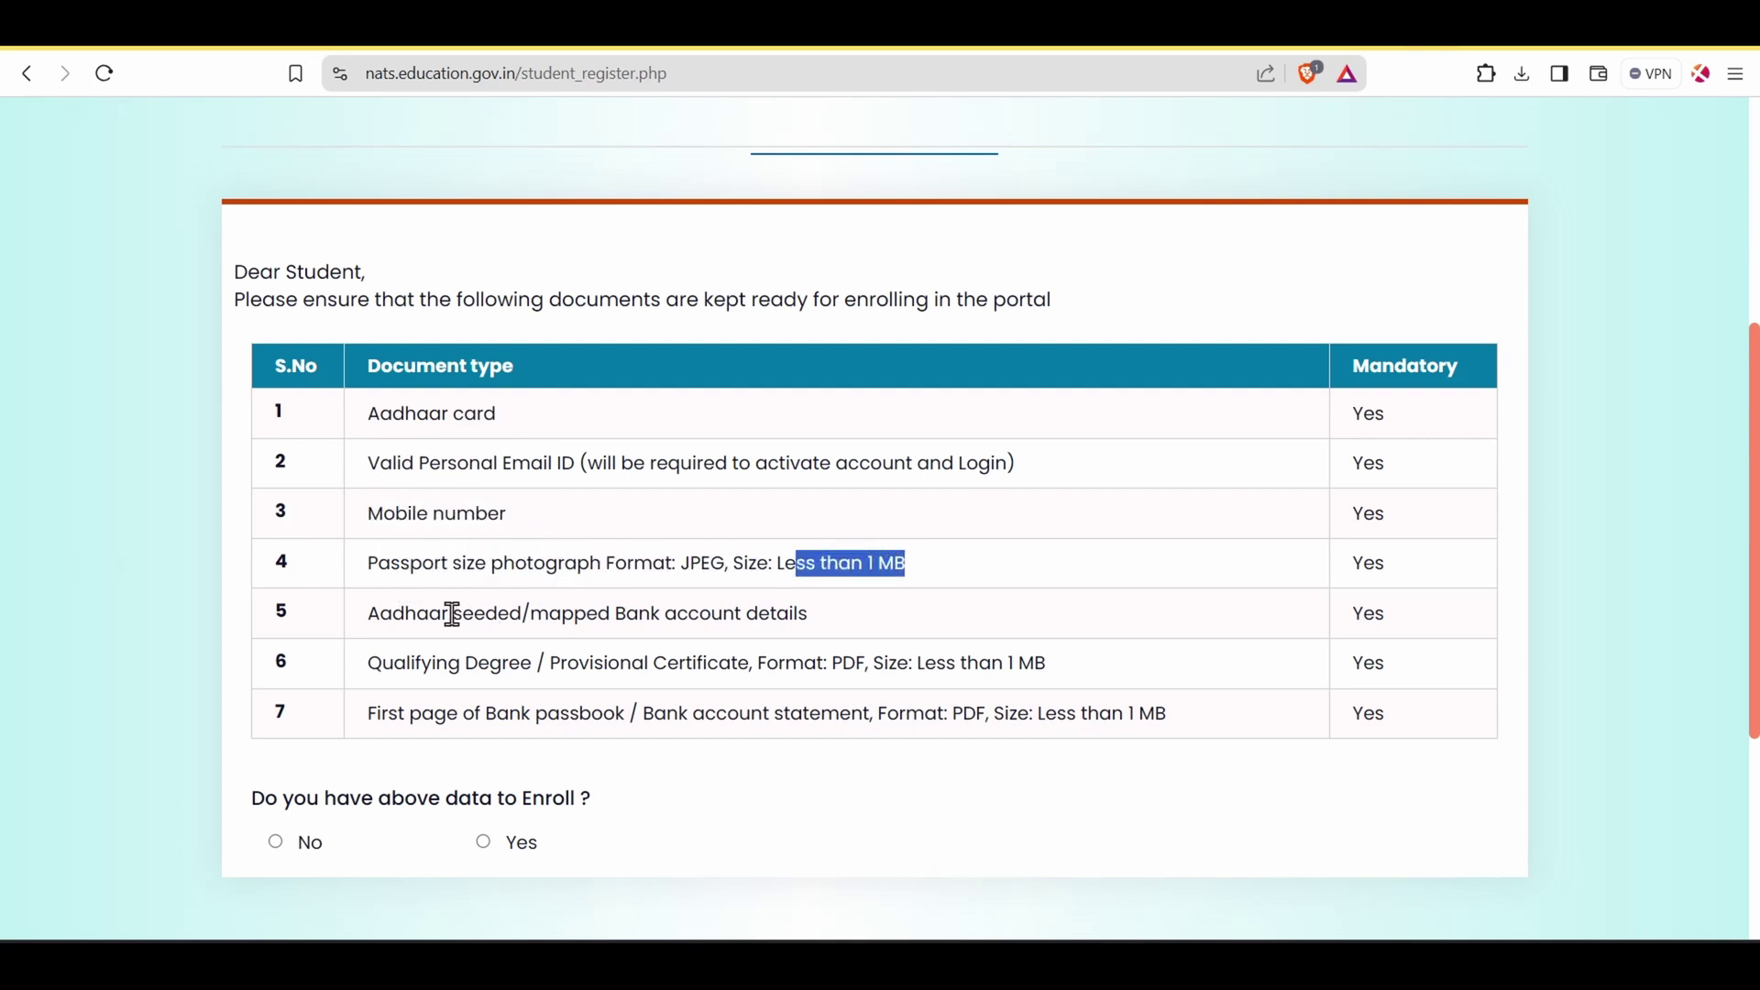
Review the Aadhaar seeded/mapped bank account details requirement in the document list.
left_click_drag(404, 614, 659, 612)
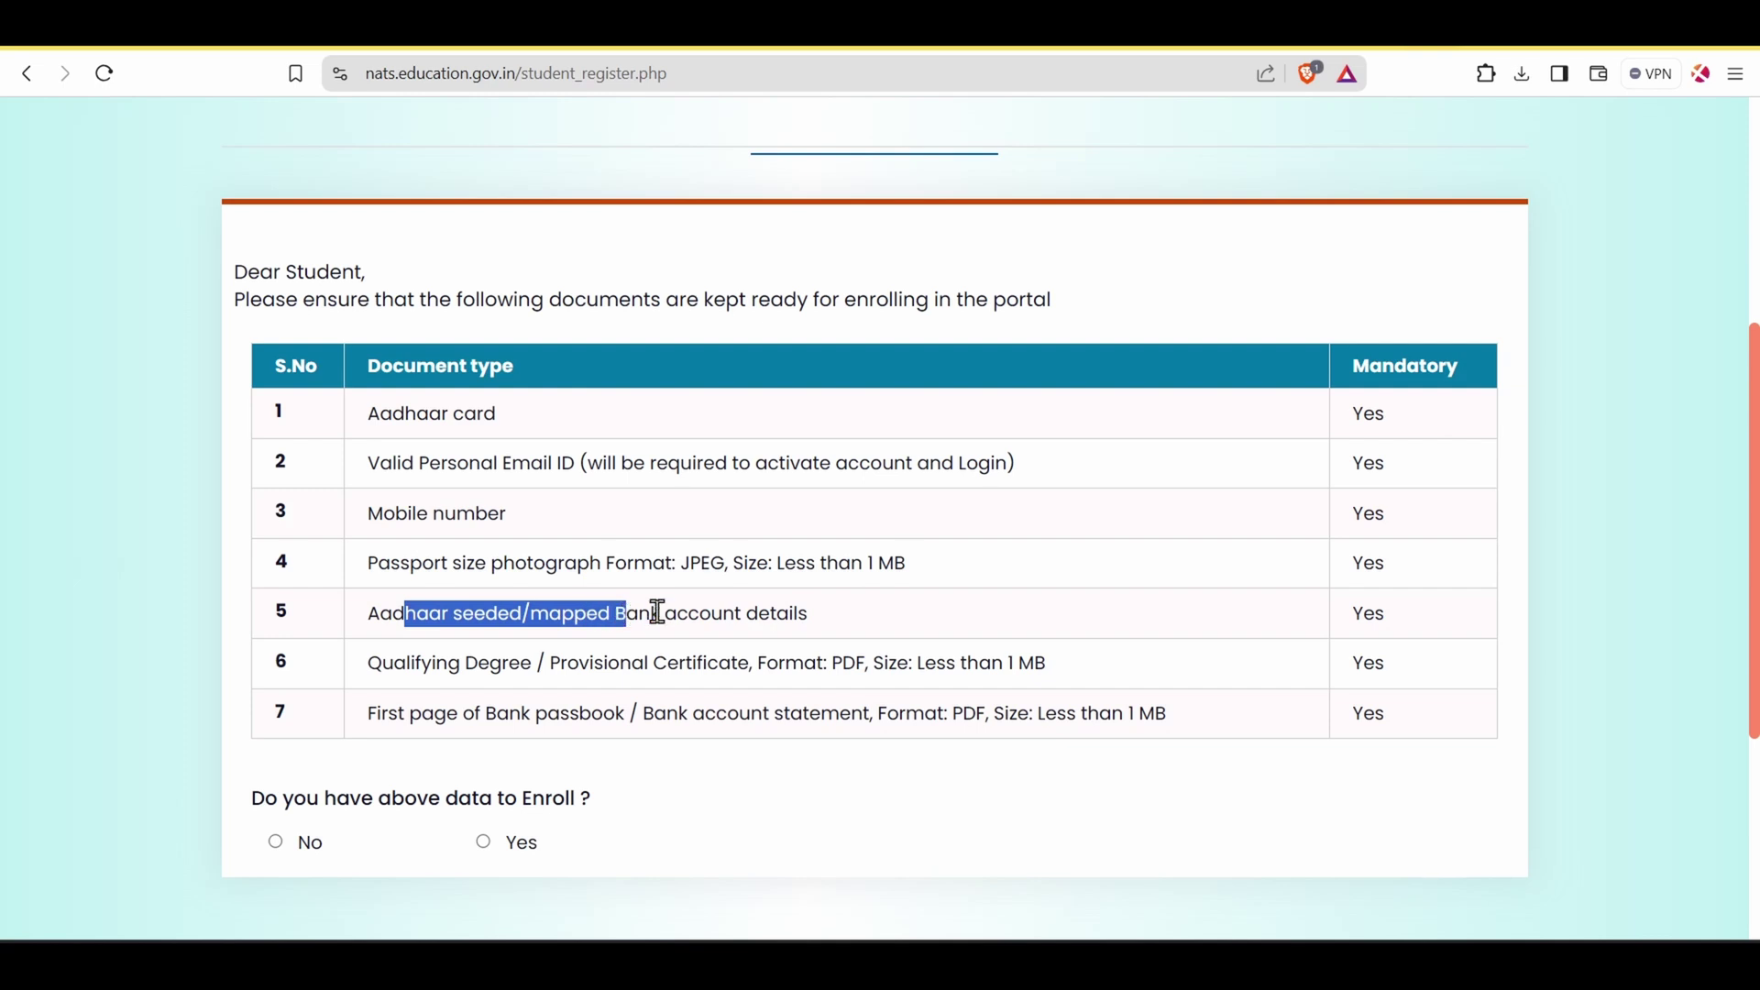
left_click_drag(811, 616, 393, 613)
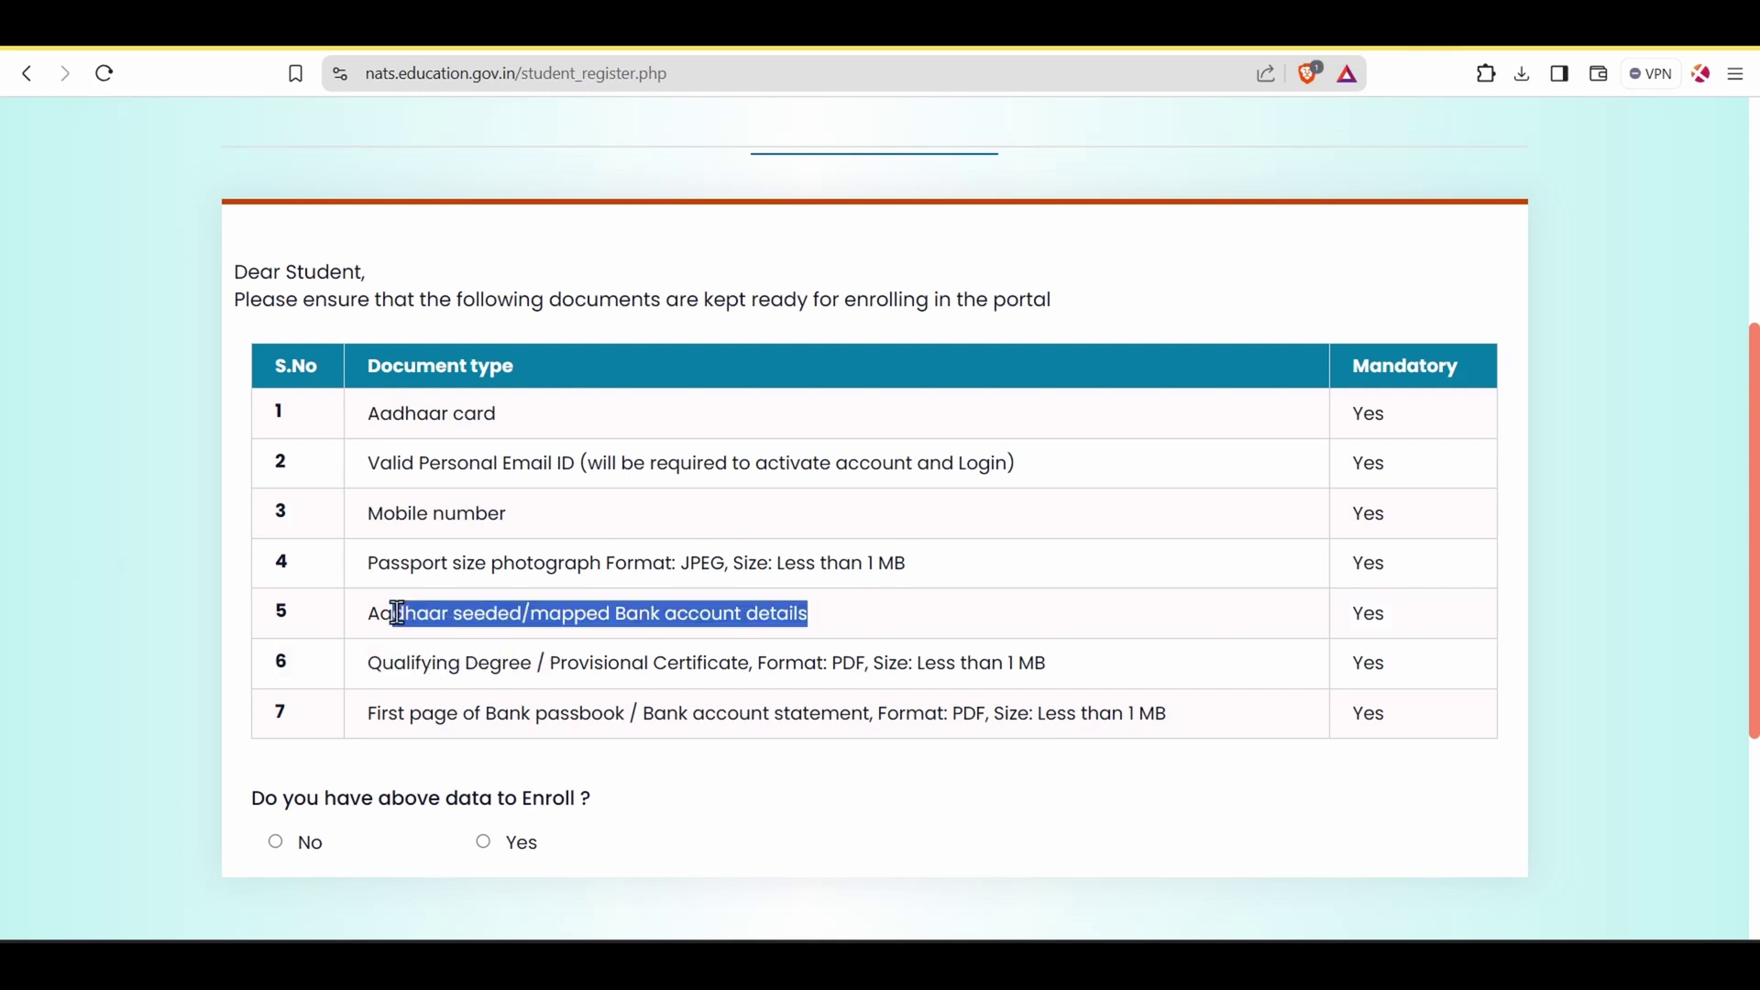
key("alt")
key("Escape")
left_click(587, 647)
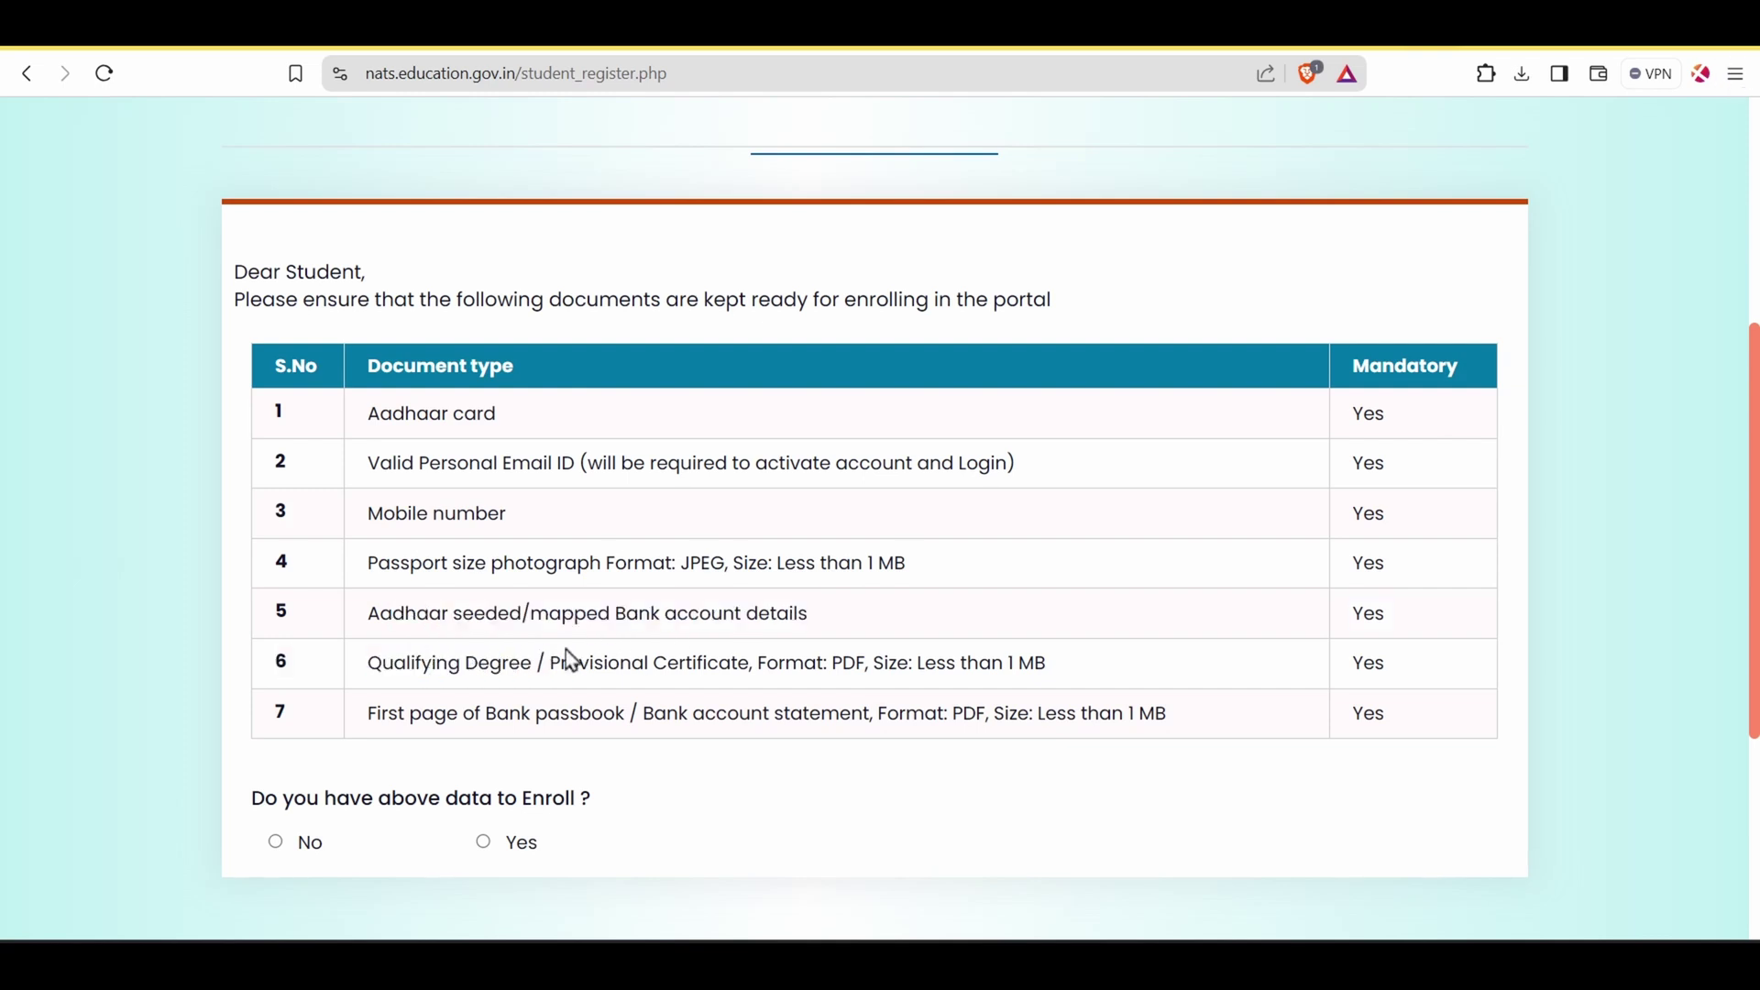
key("alt")
Review the format and size requirements for the qualifying degree certificate and the bank passbook or account statement.
left_click_drag(410, 670, 679, 688)
left_click(1041, 666)
left_click_drag(1041, 665, 869, 665)
left_click_drag(867, 666, 824, 665)
left_click_drag(474, 715, 657, 715)
left_click_drag(790, 717, 639, 725)
left_click_drag(950, 710, 996, 714)
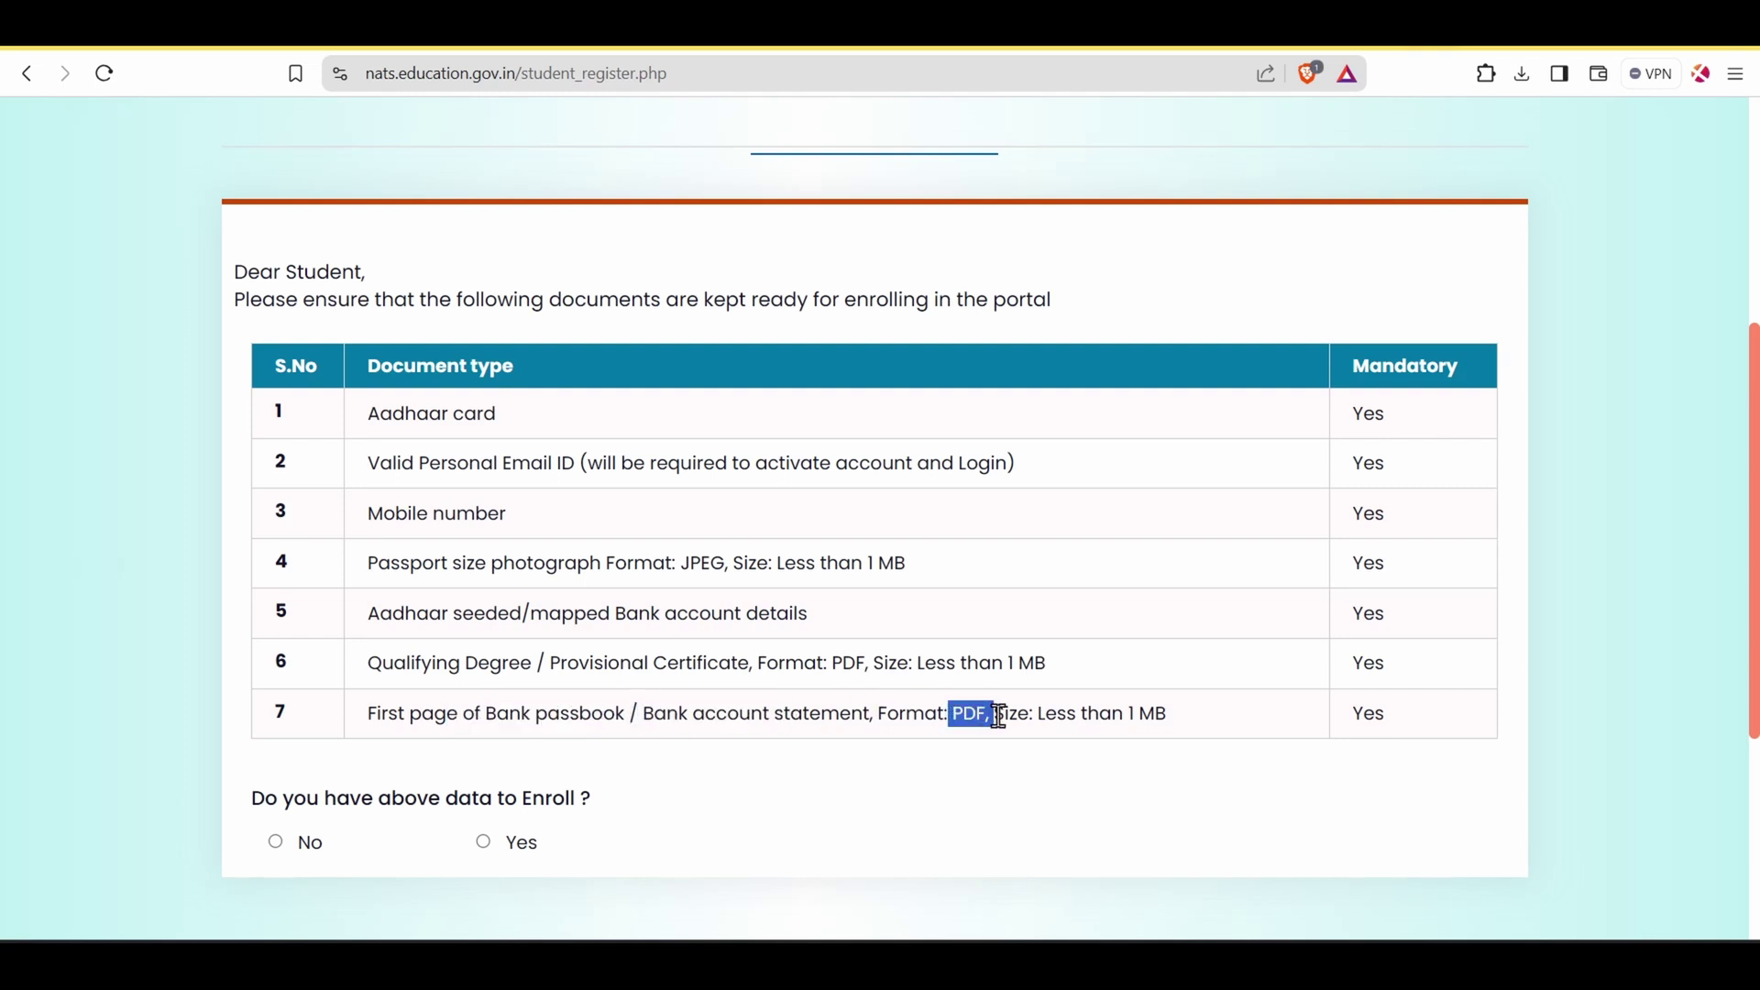
Answer Yes to having the enrolment data, then request OTPs using the student's email, mobile number and the captcha answer.
left_click_drag(1176, 725, 1104, 715)
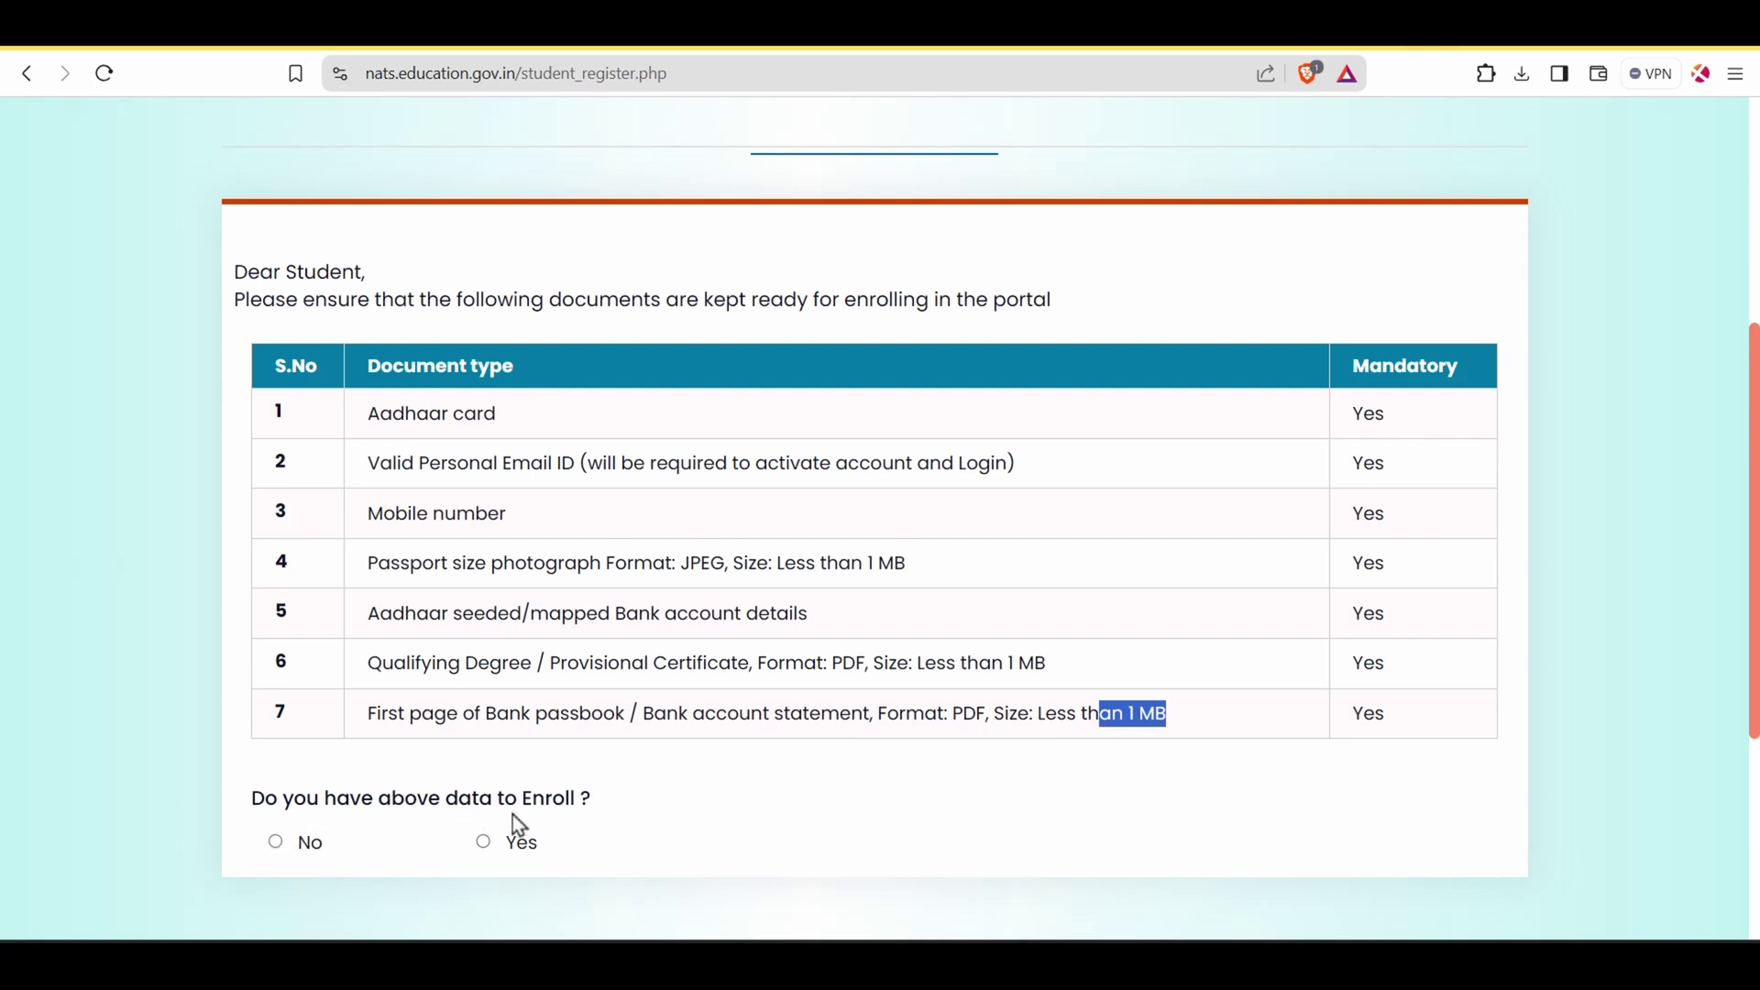
left_click(487, 843)
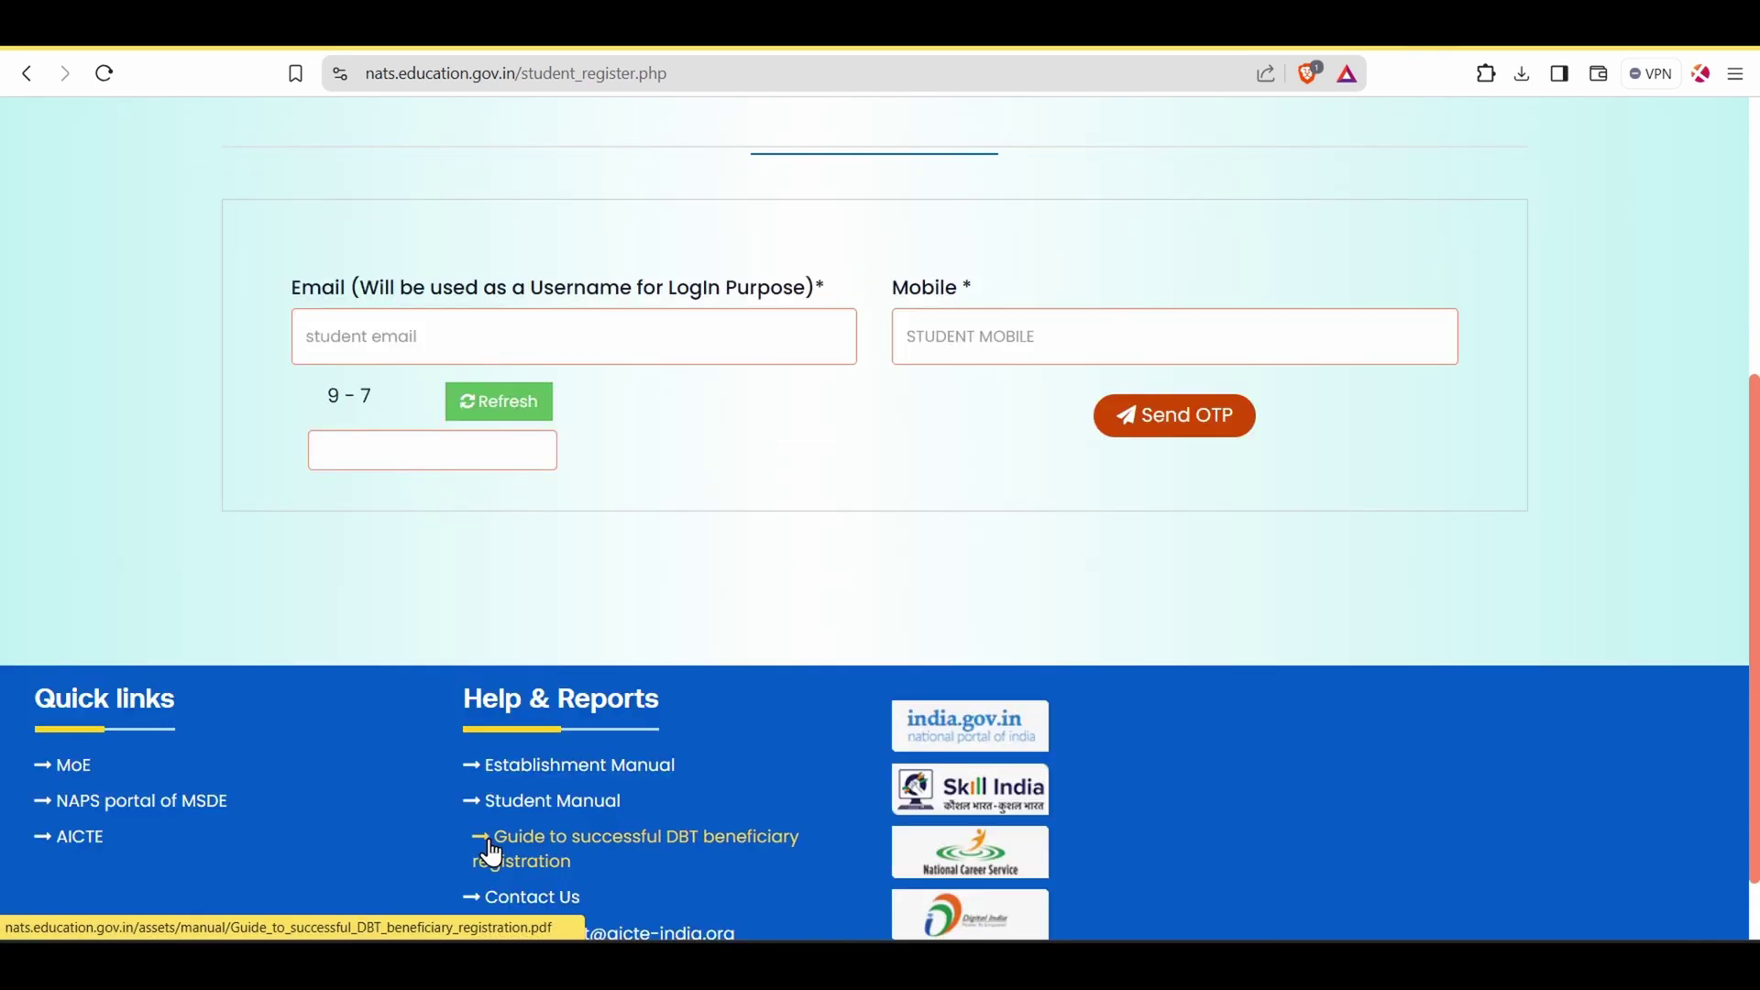
left_click(396, 338)
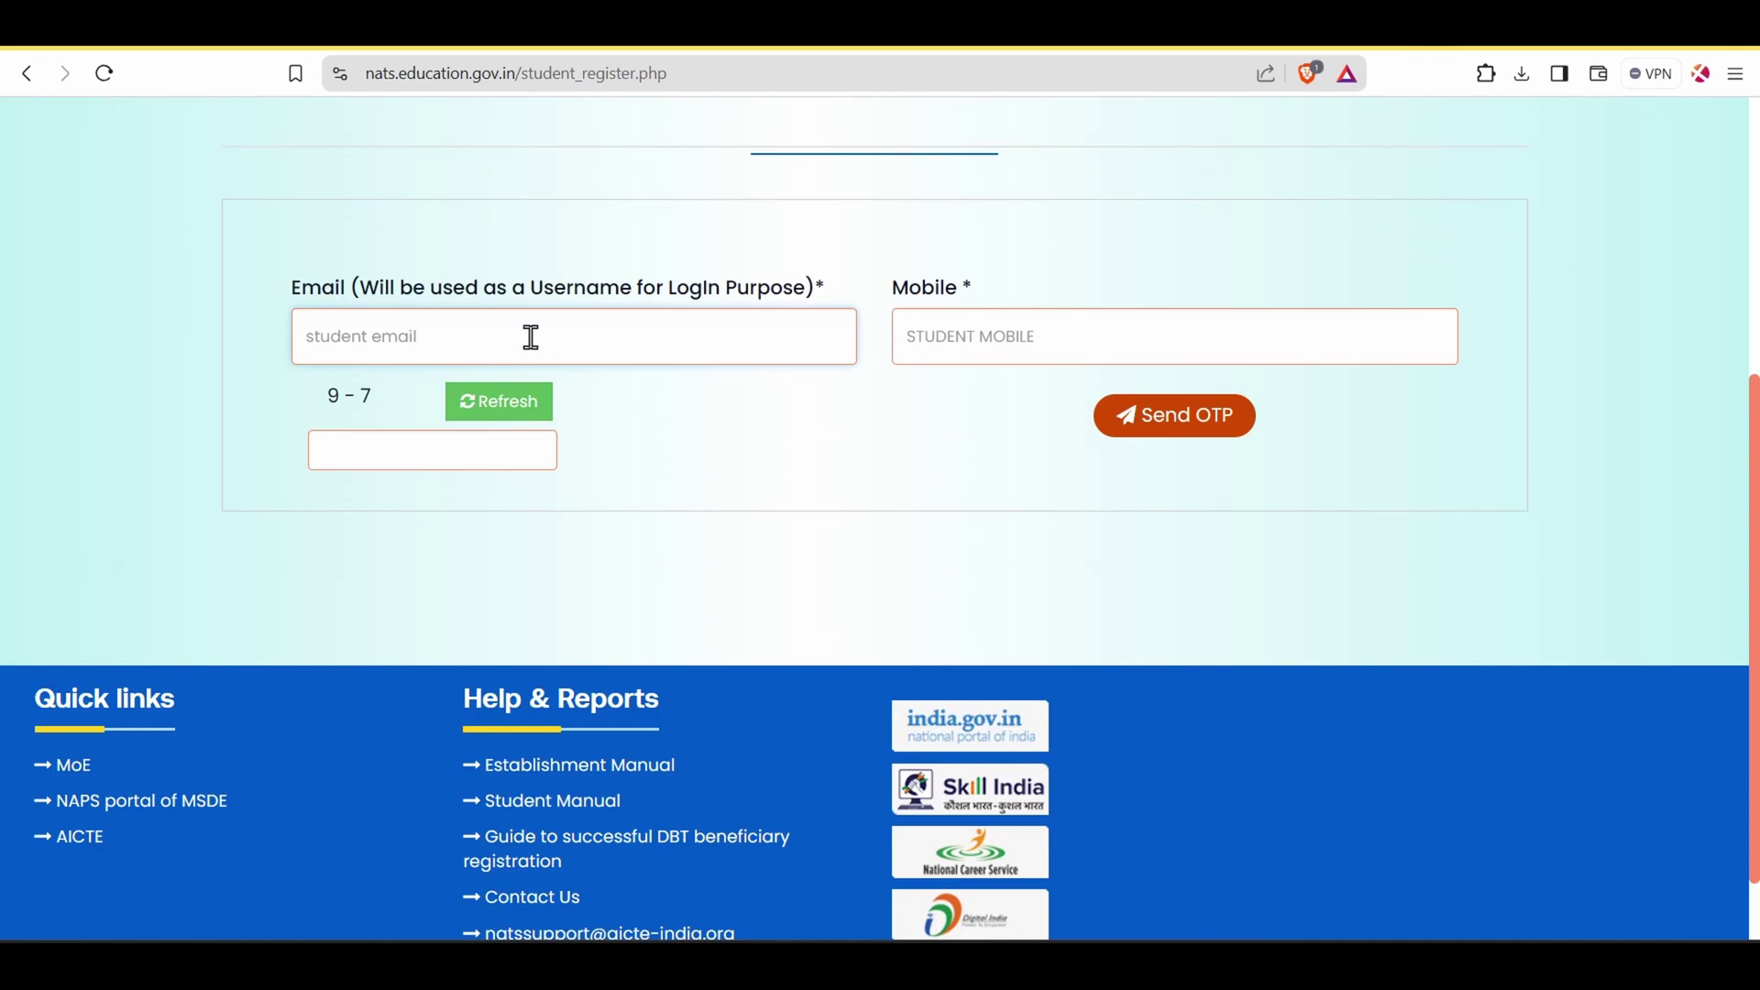
left_click(1034, 339)
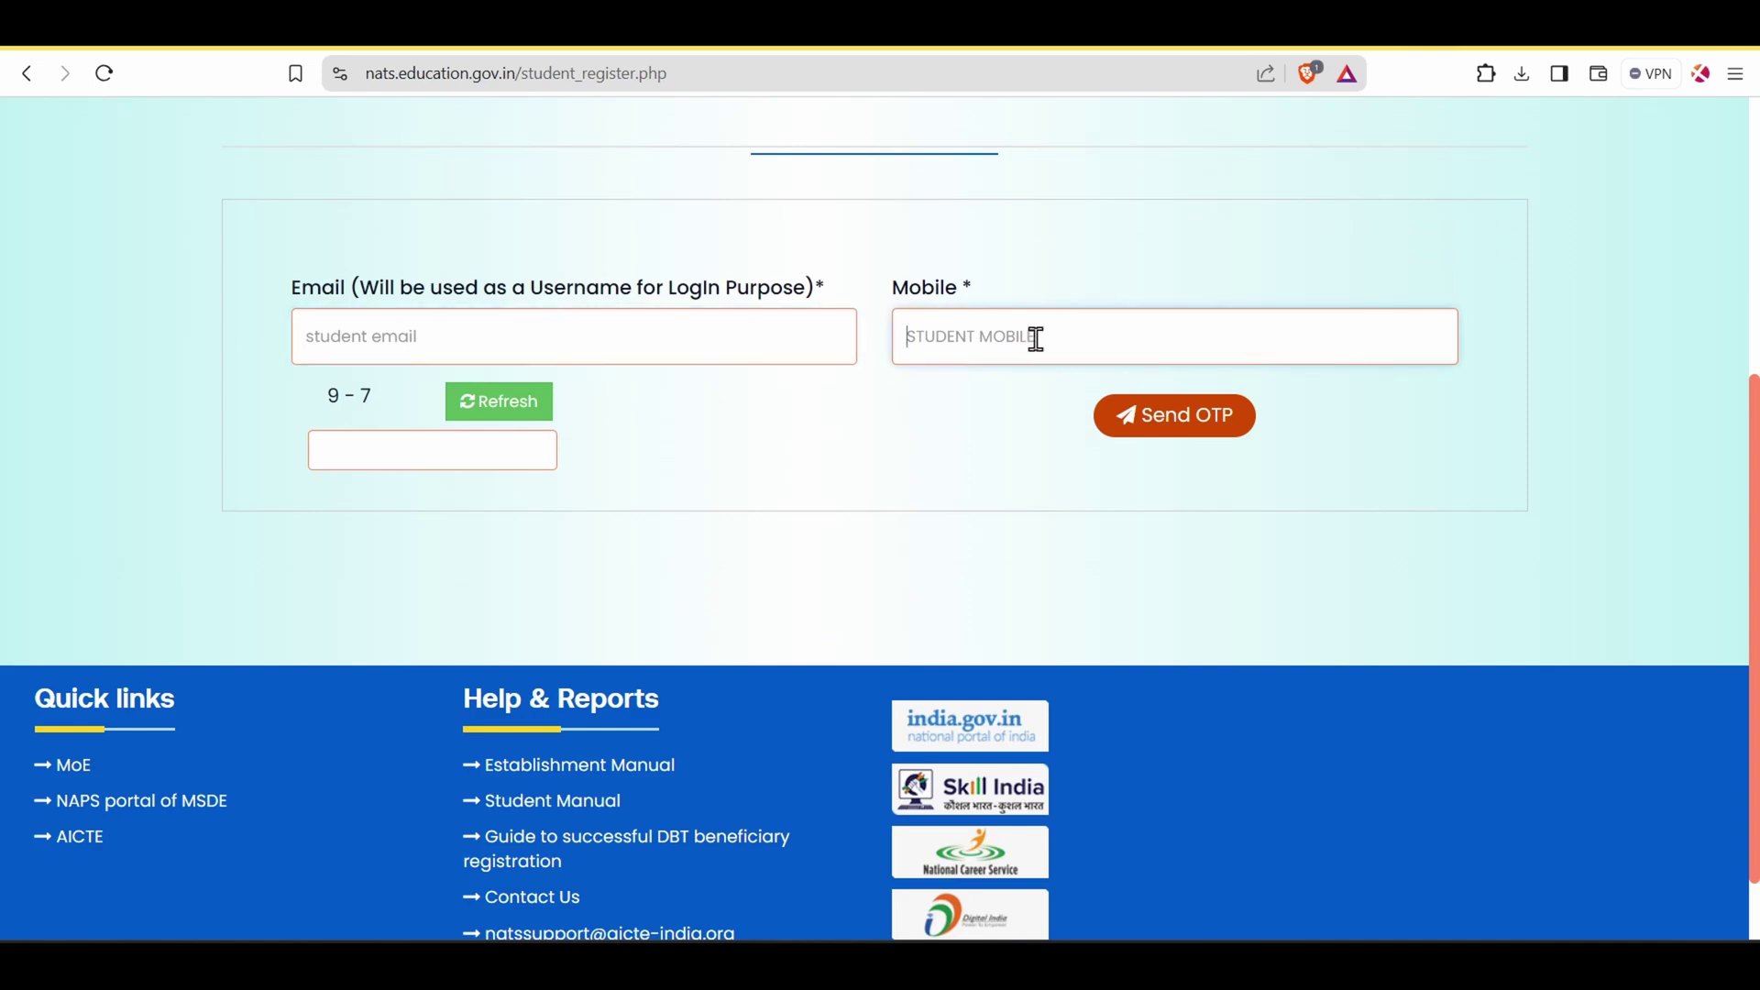
left_click(1158, 431)
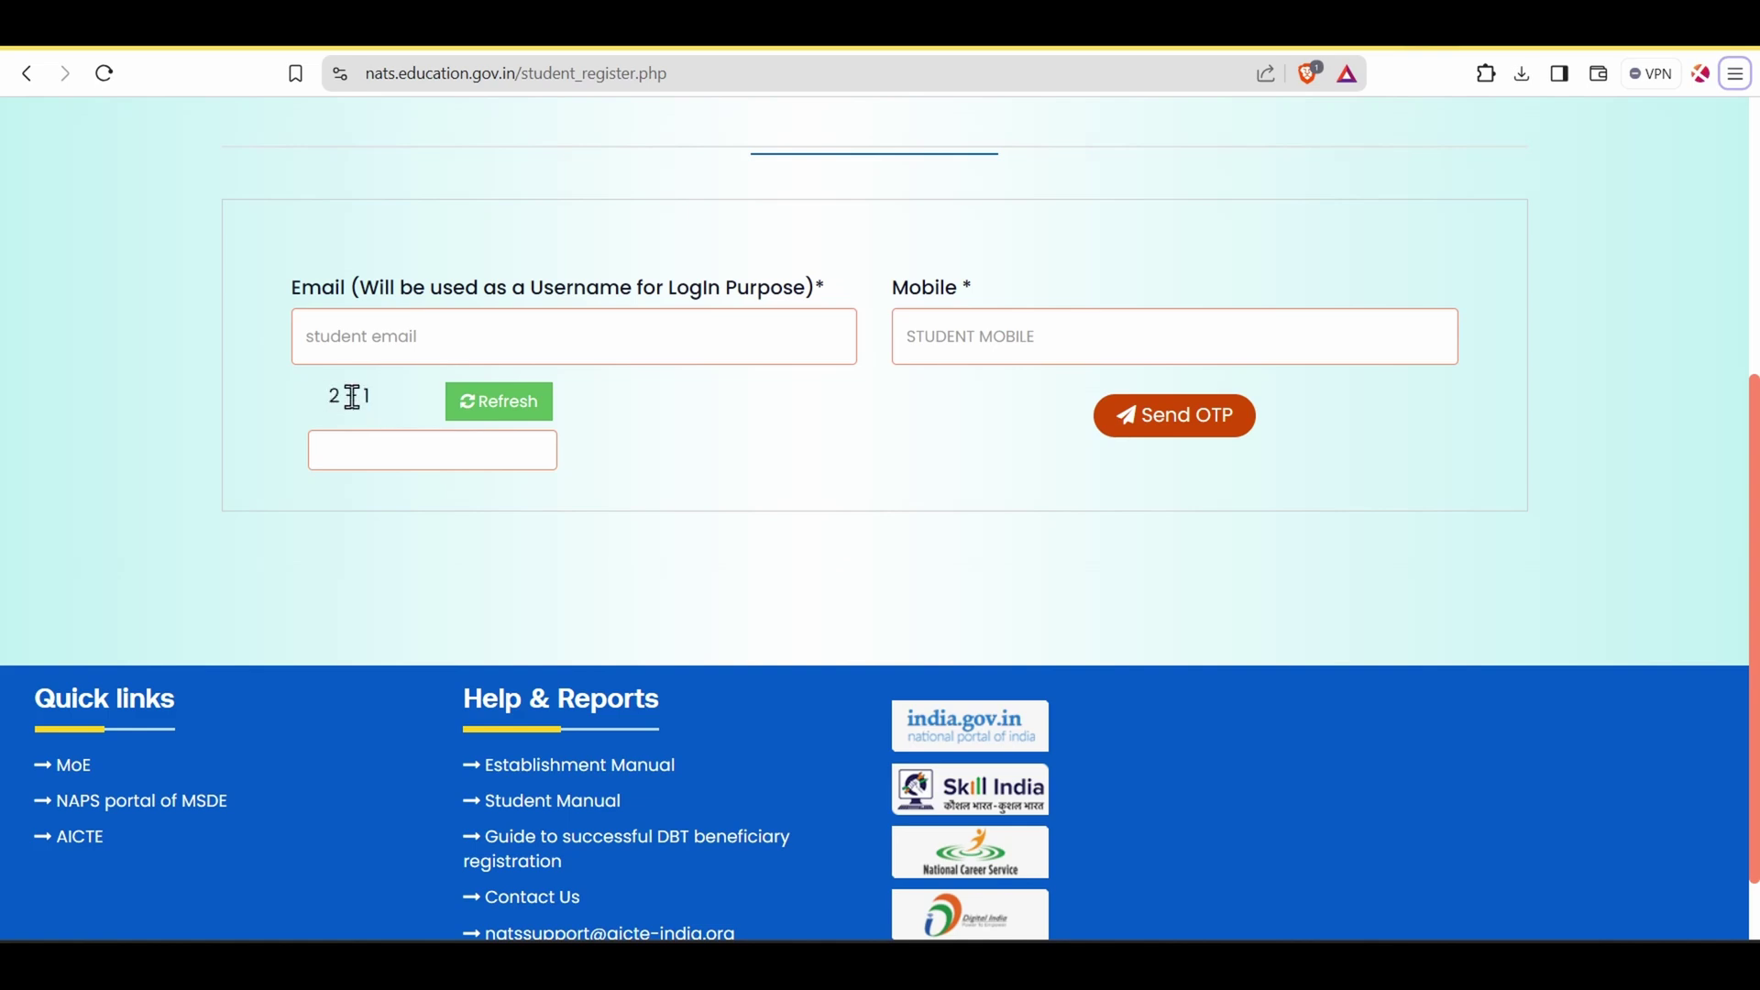
left_click(427, 457)
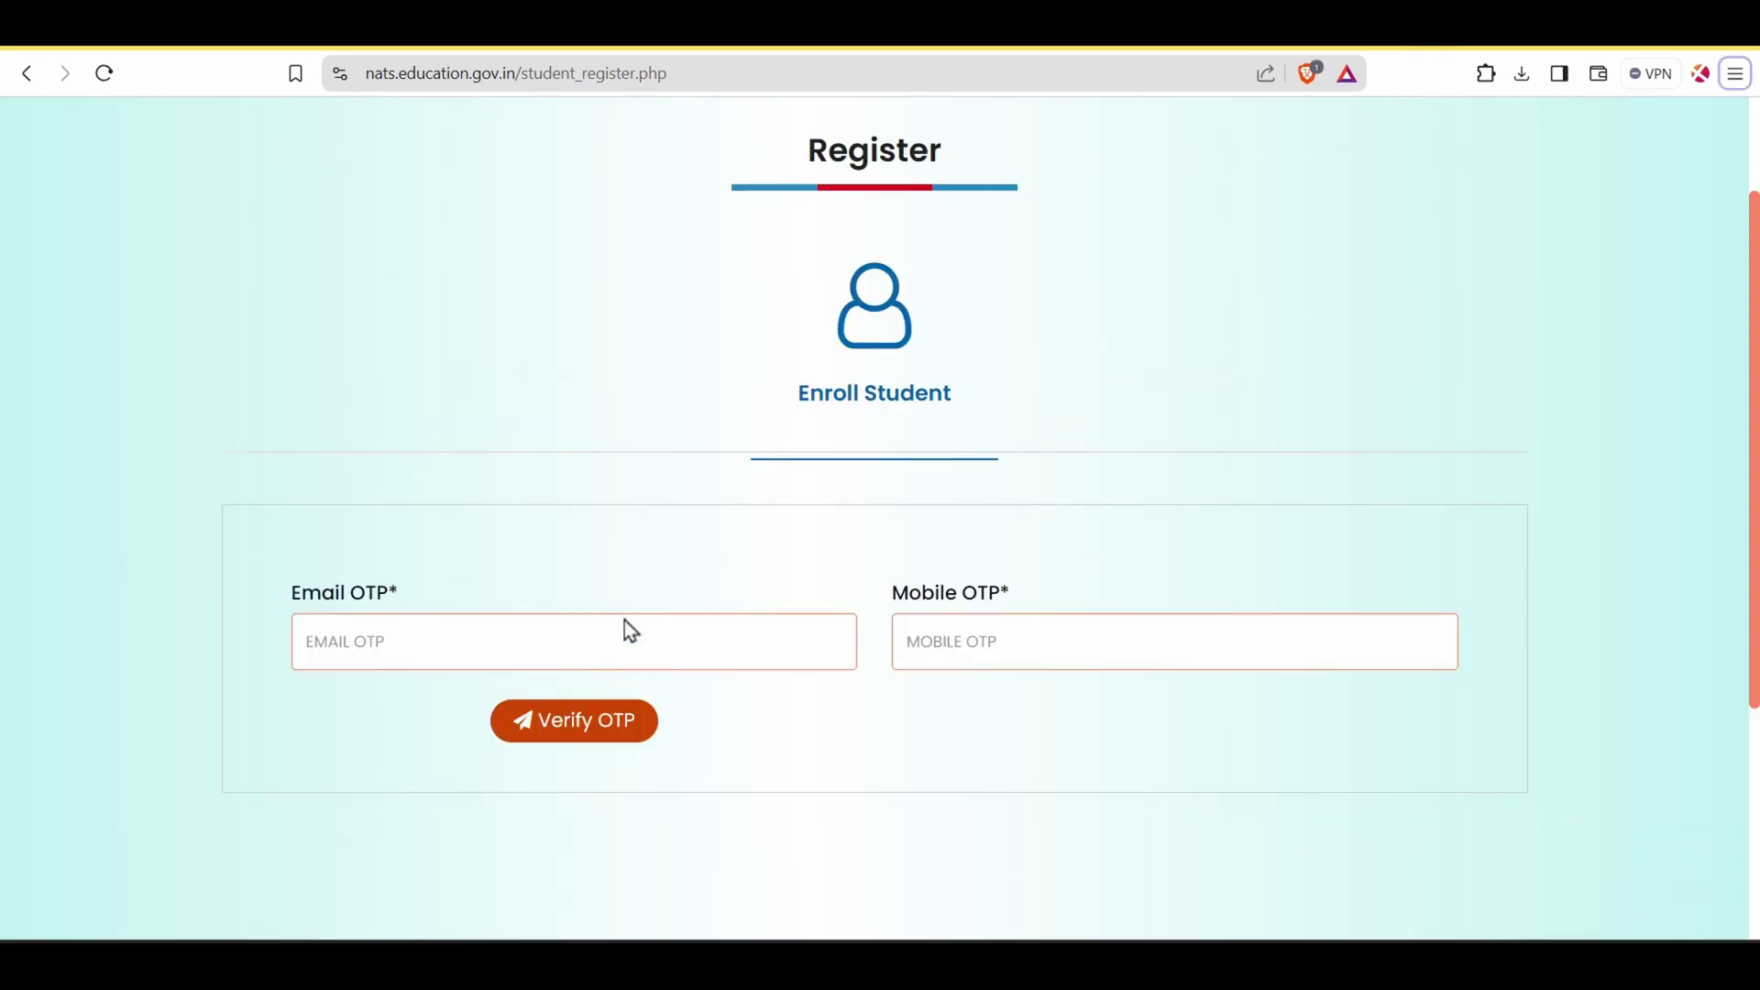
Enter the email OTP and mobile OTP and verify them to open the Student Register form.
left_click(431, 649)
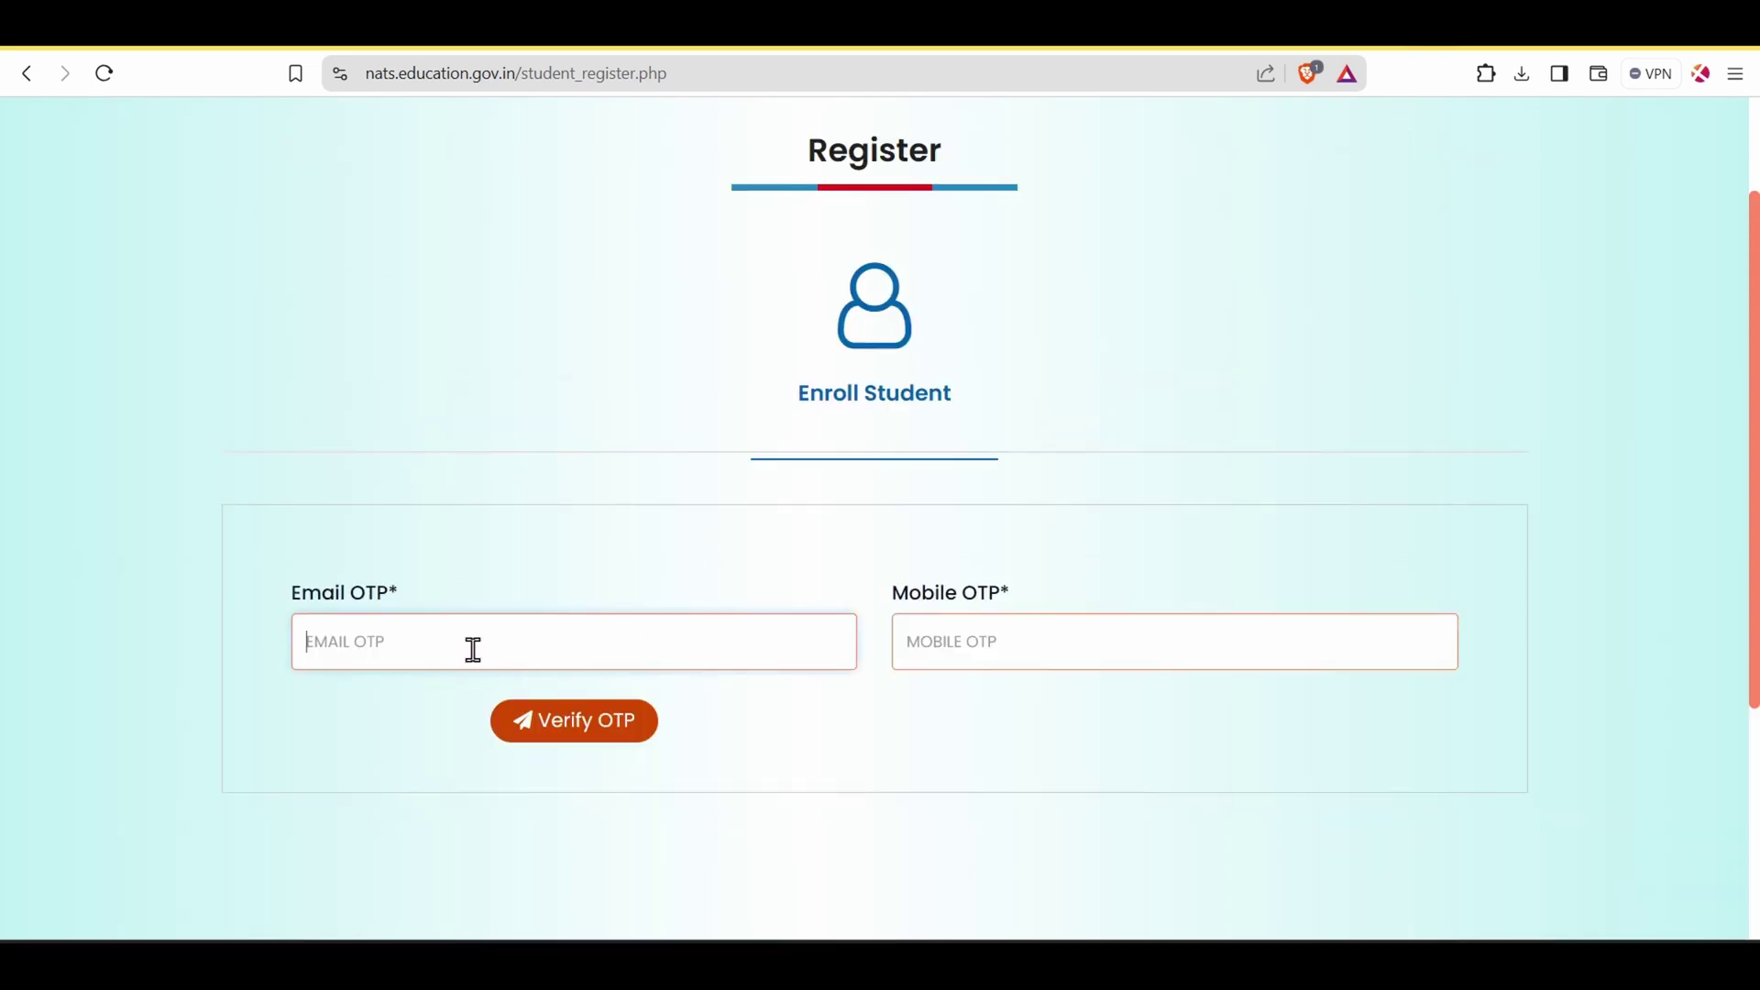
left_click(1028, 654)
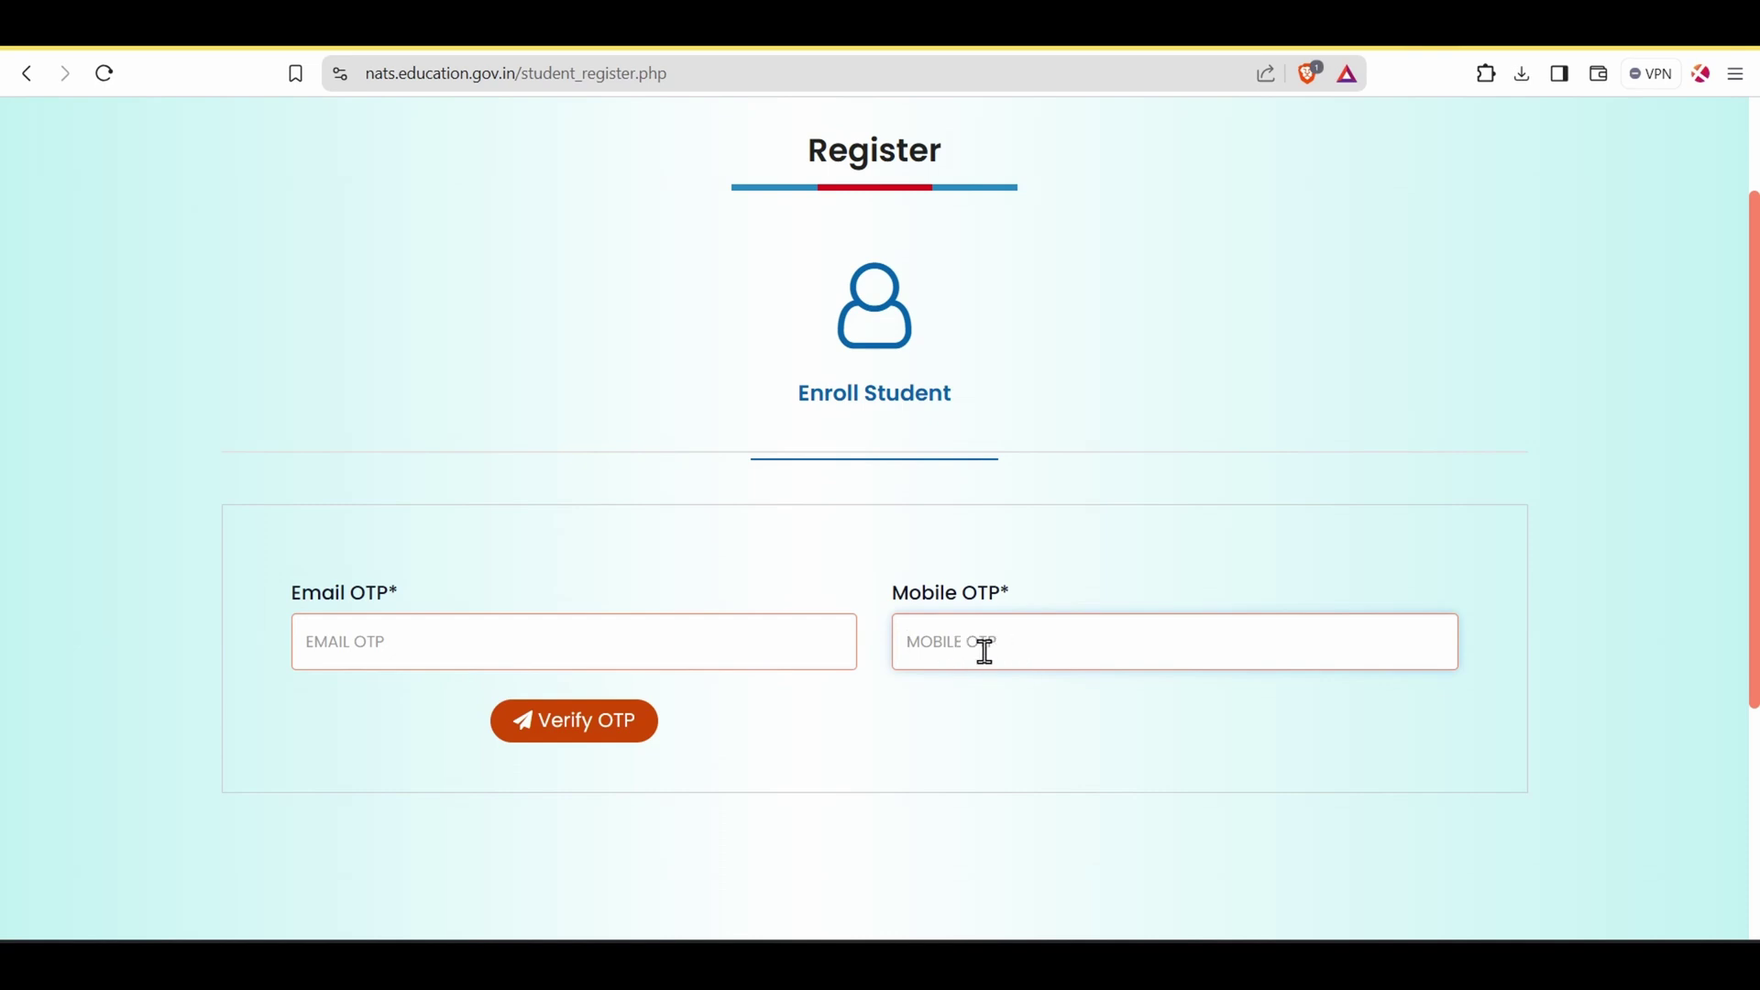
left_click(575, 723)
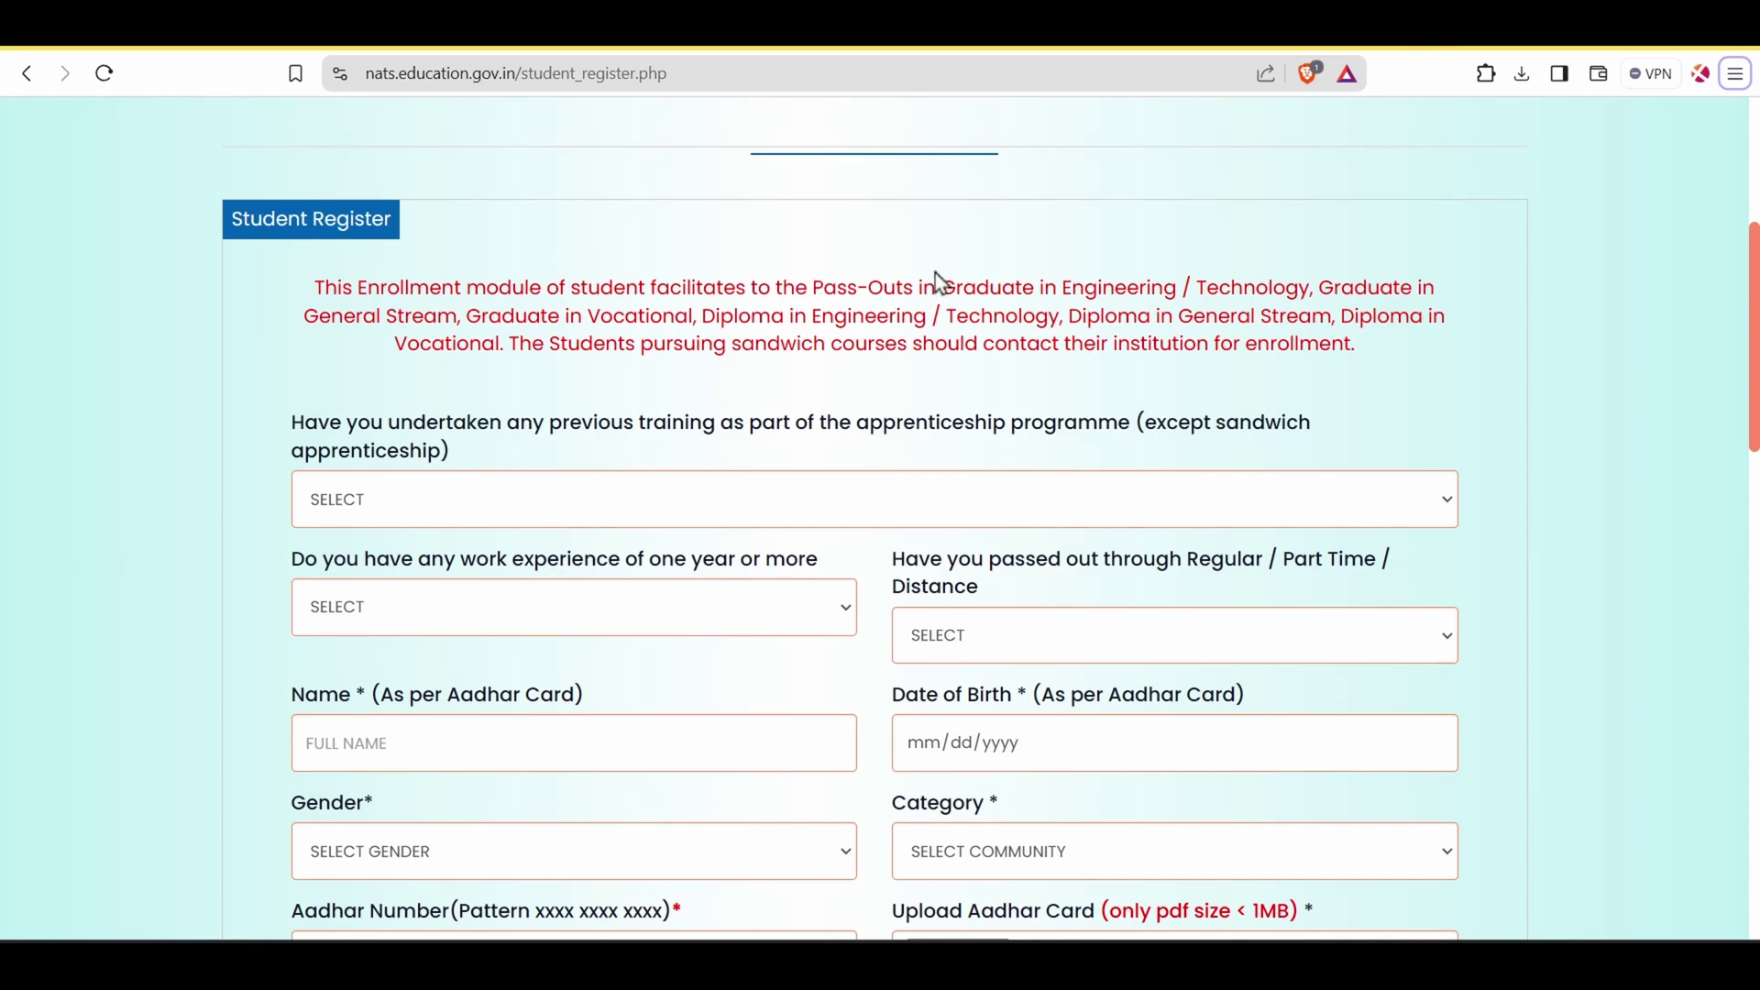
Review the enrolment note on eligible graduate and diploma pass-outs and the instruction for sandwich course students.
left_click_drag(935, 272, 1312, 291)
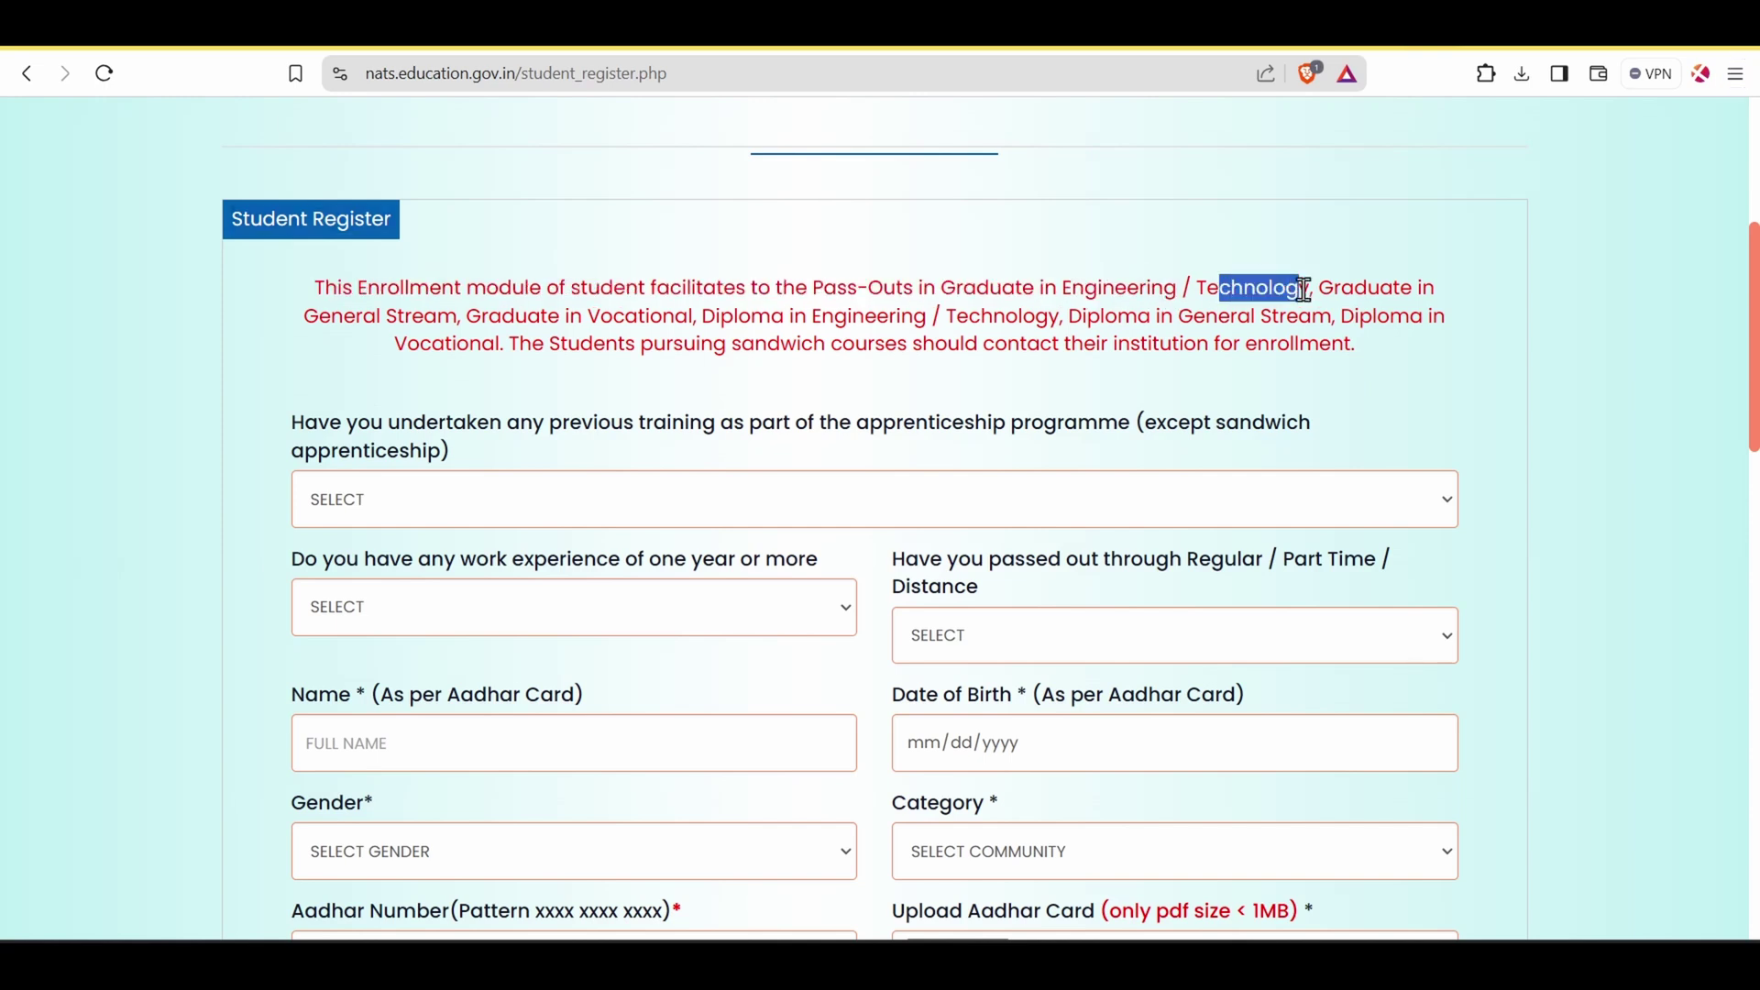
left_click_drag(331, 317, 936, 319)
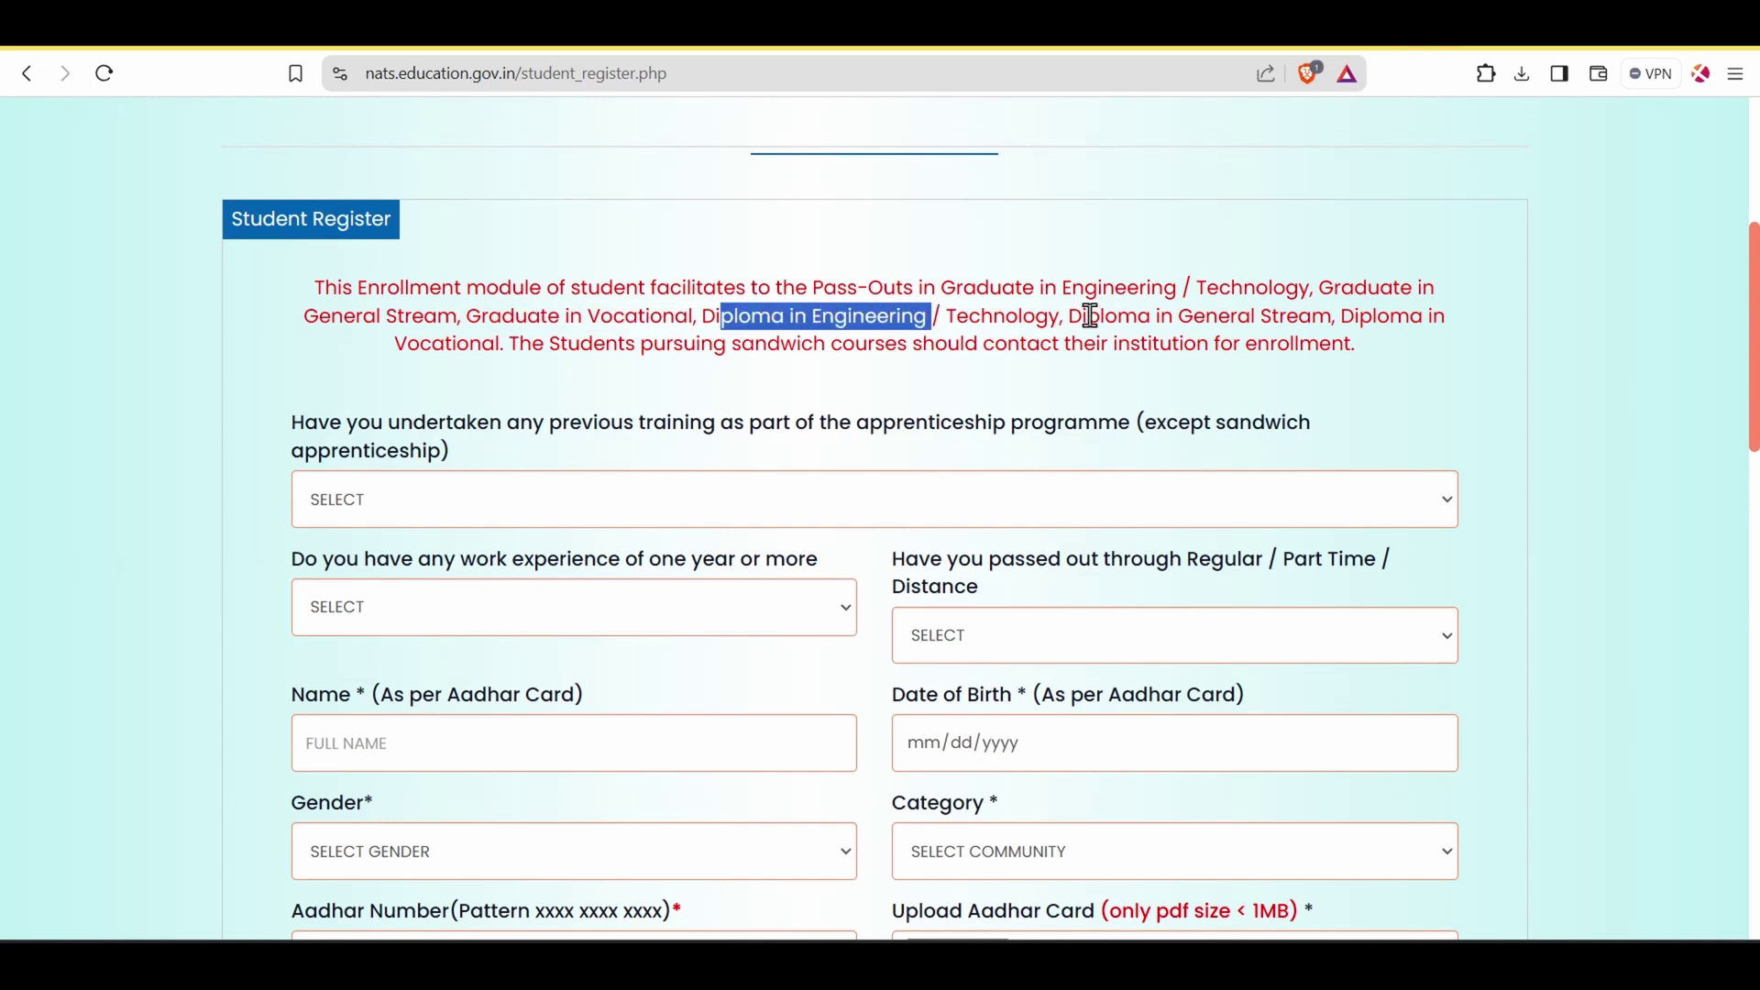
left_click_drag(1088, 318, 1446, 321)
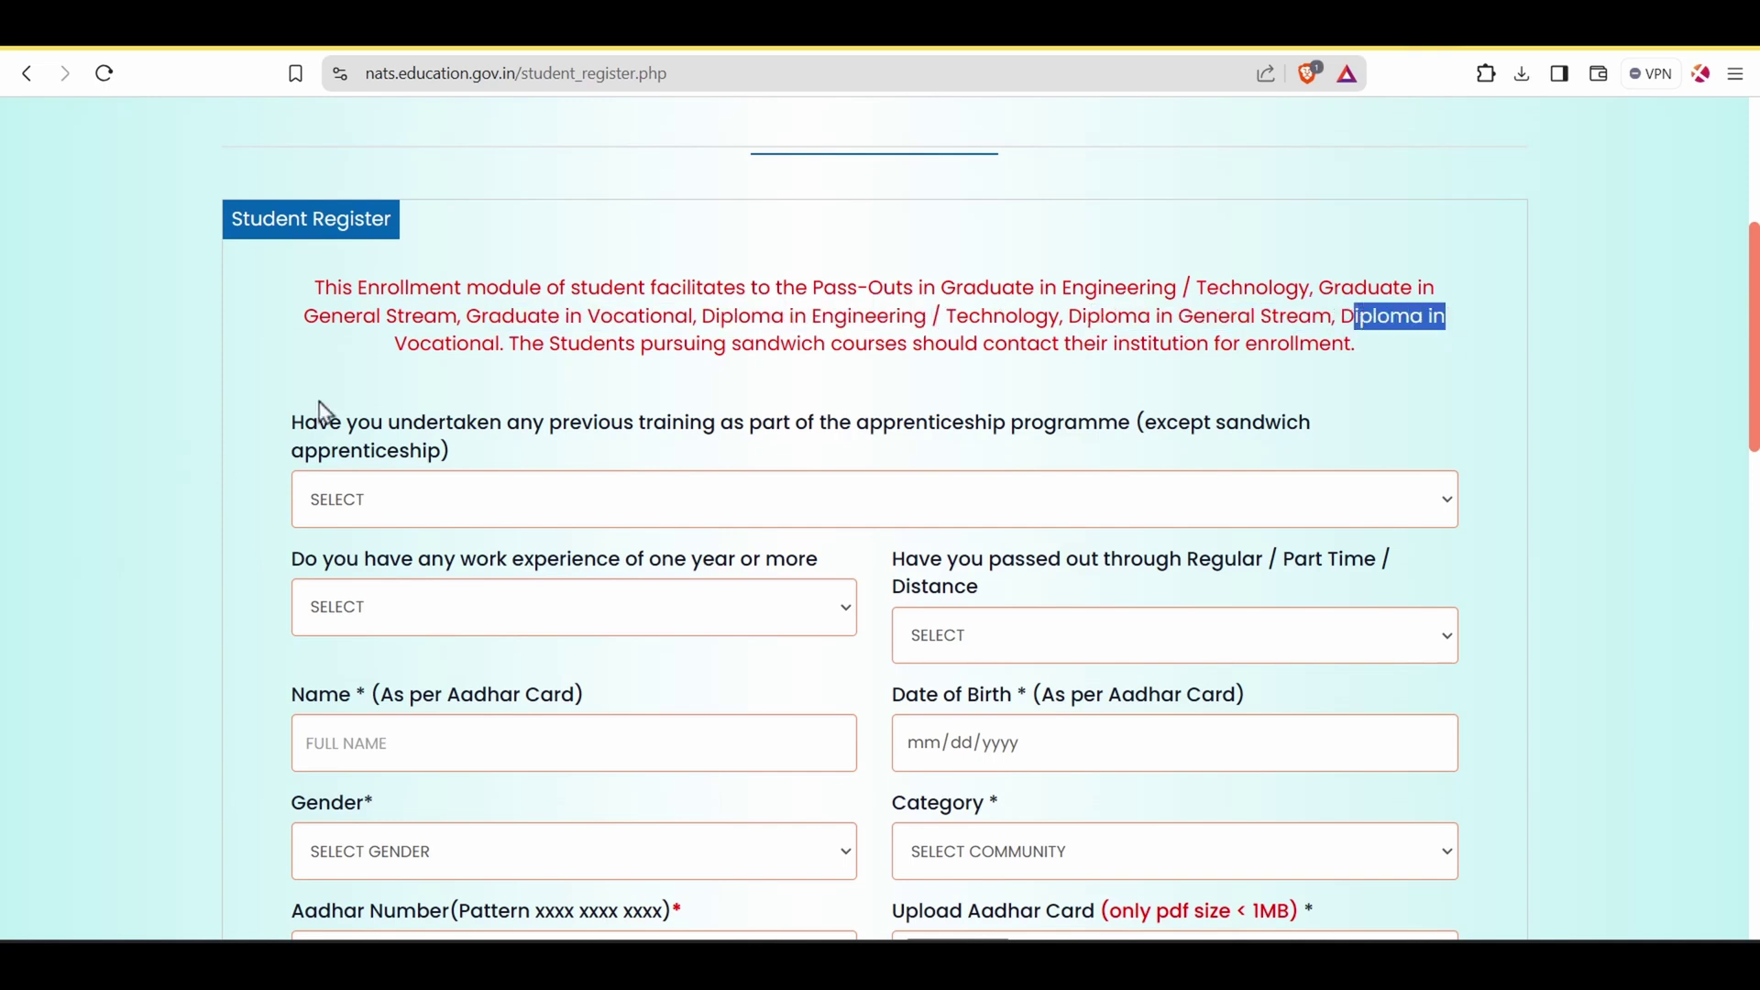
left_click_drag(435, 350, 496, 348)
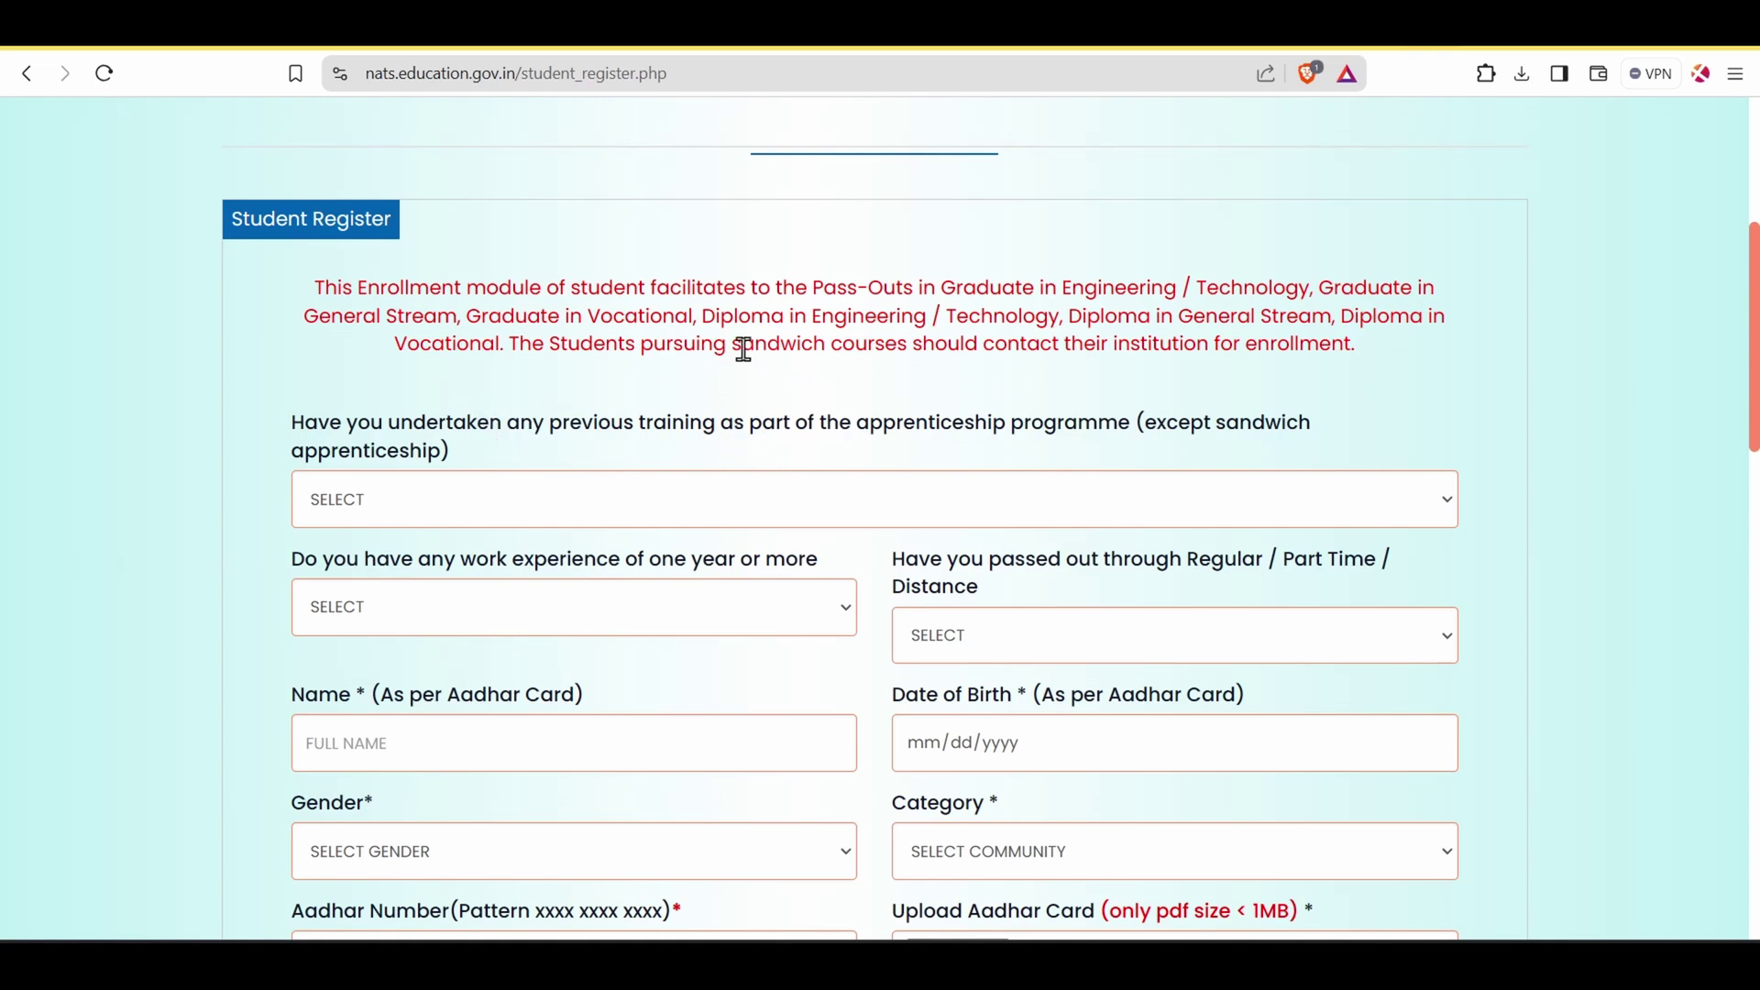
left_click_drag(738, 345, 814, 345)
left_click(845, 378)
left_click_drag(1098, 351, 1206, 344)
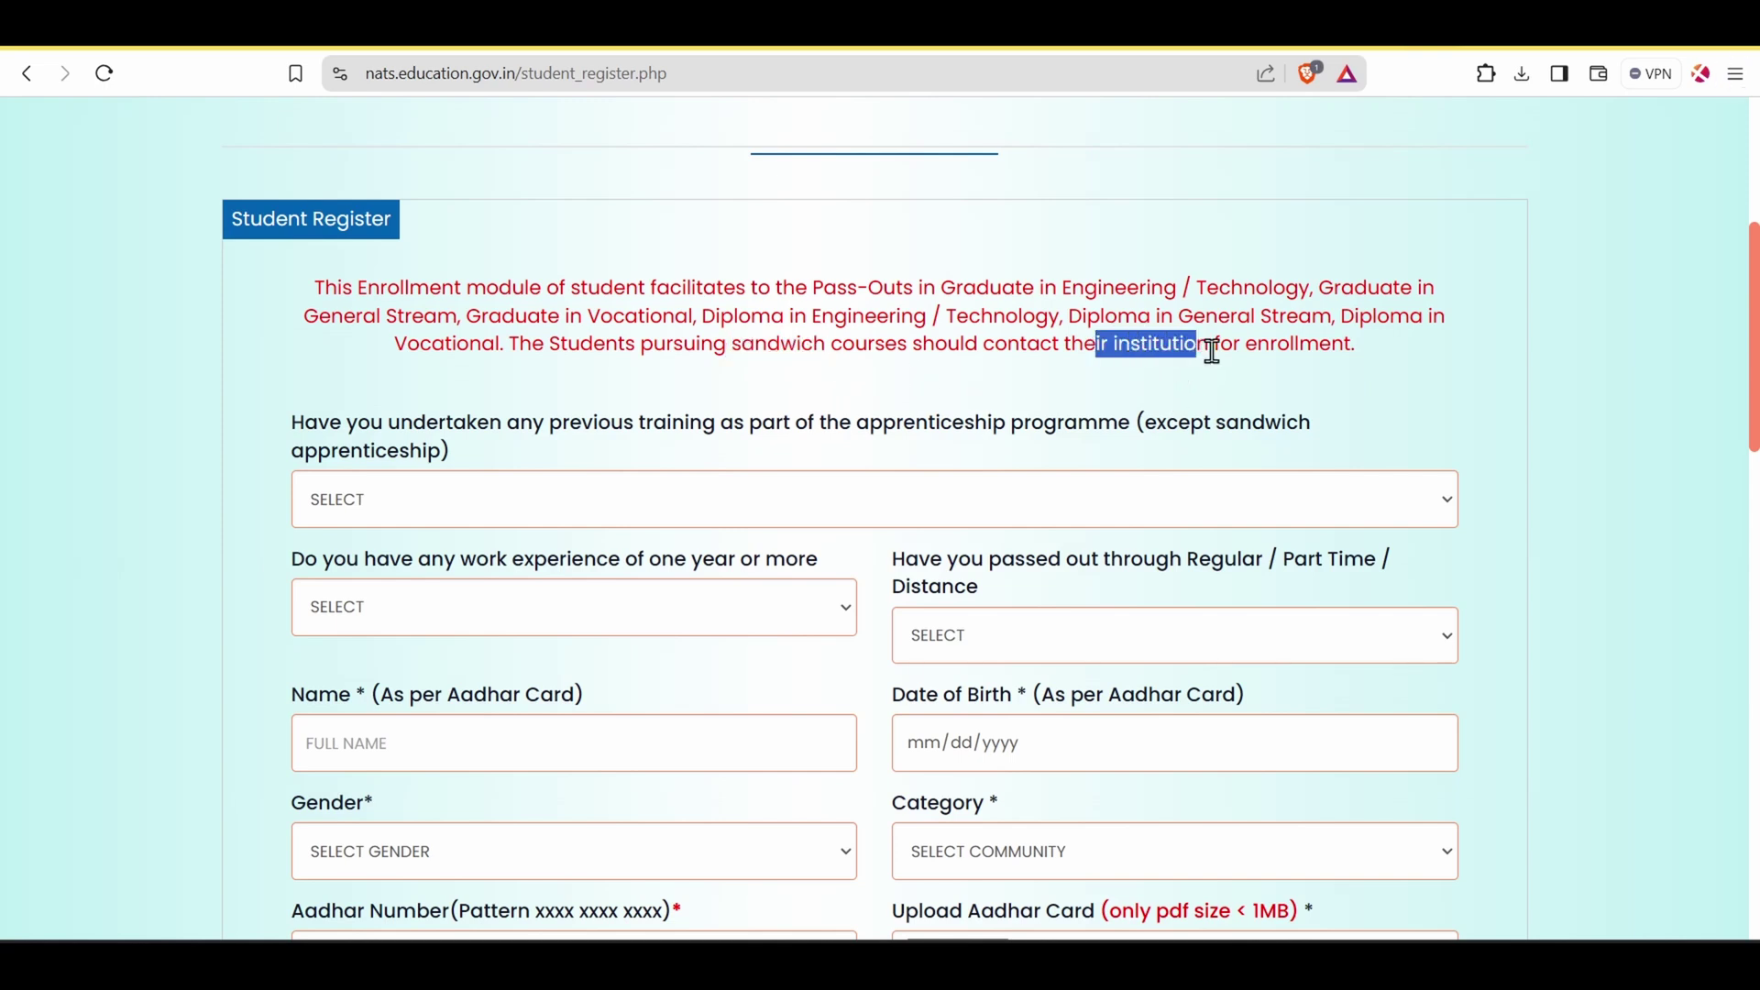
left_click(1227, 392)
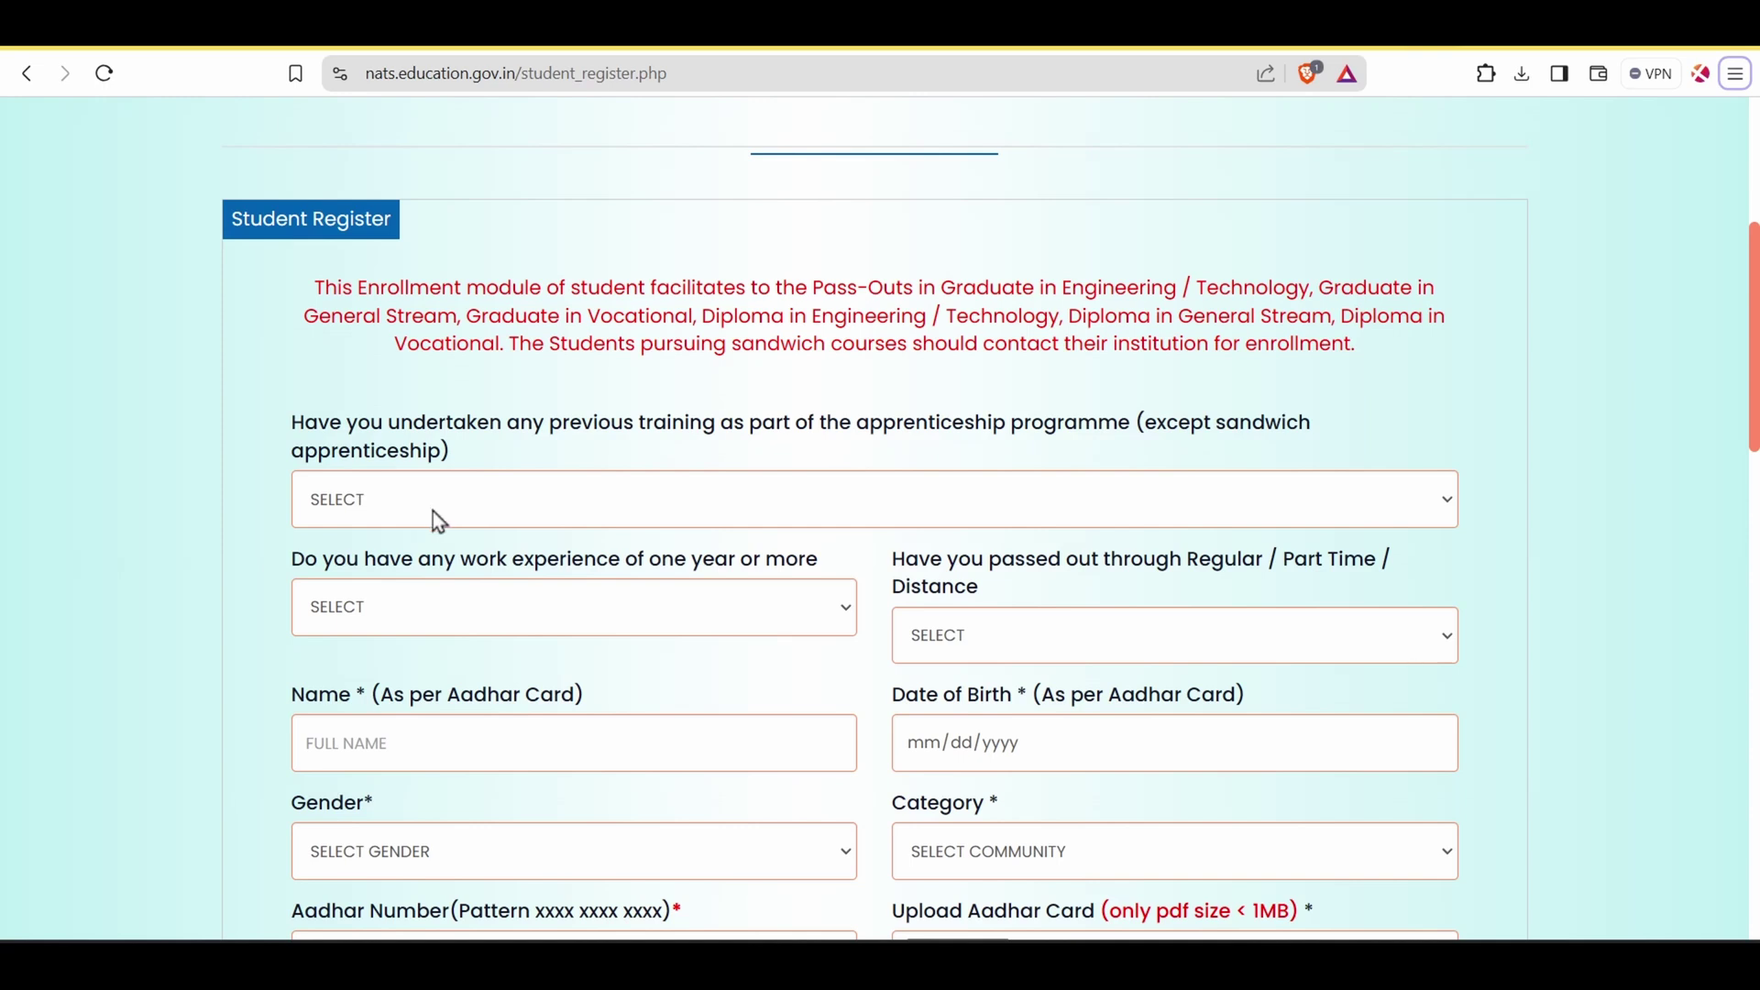
Set previous apprenticeship training to NO, work experience of one year or more to NO, and mode of passing out to REGULAR.
left_click(891, 495)
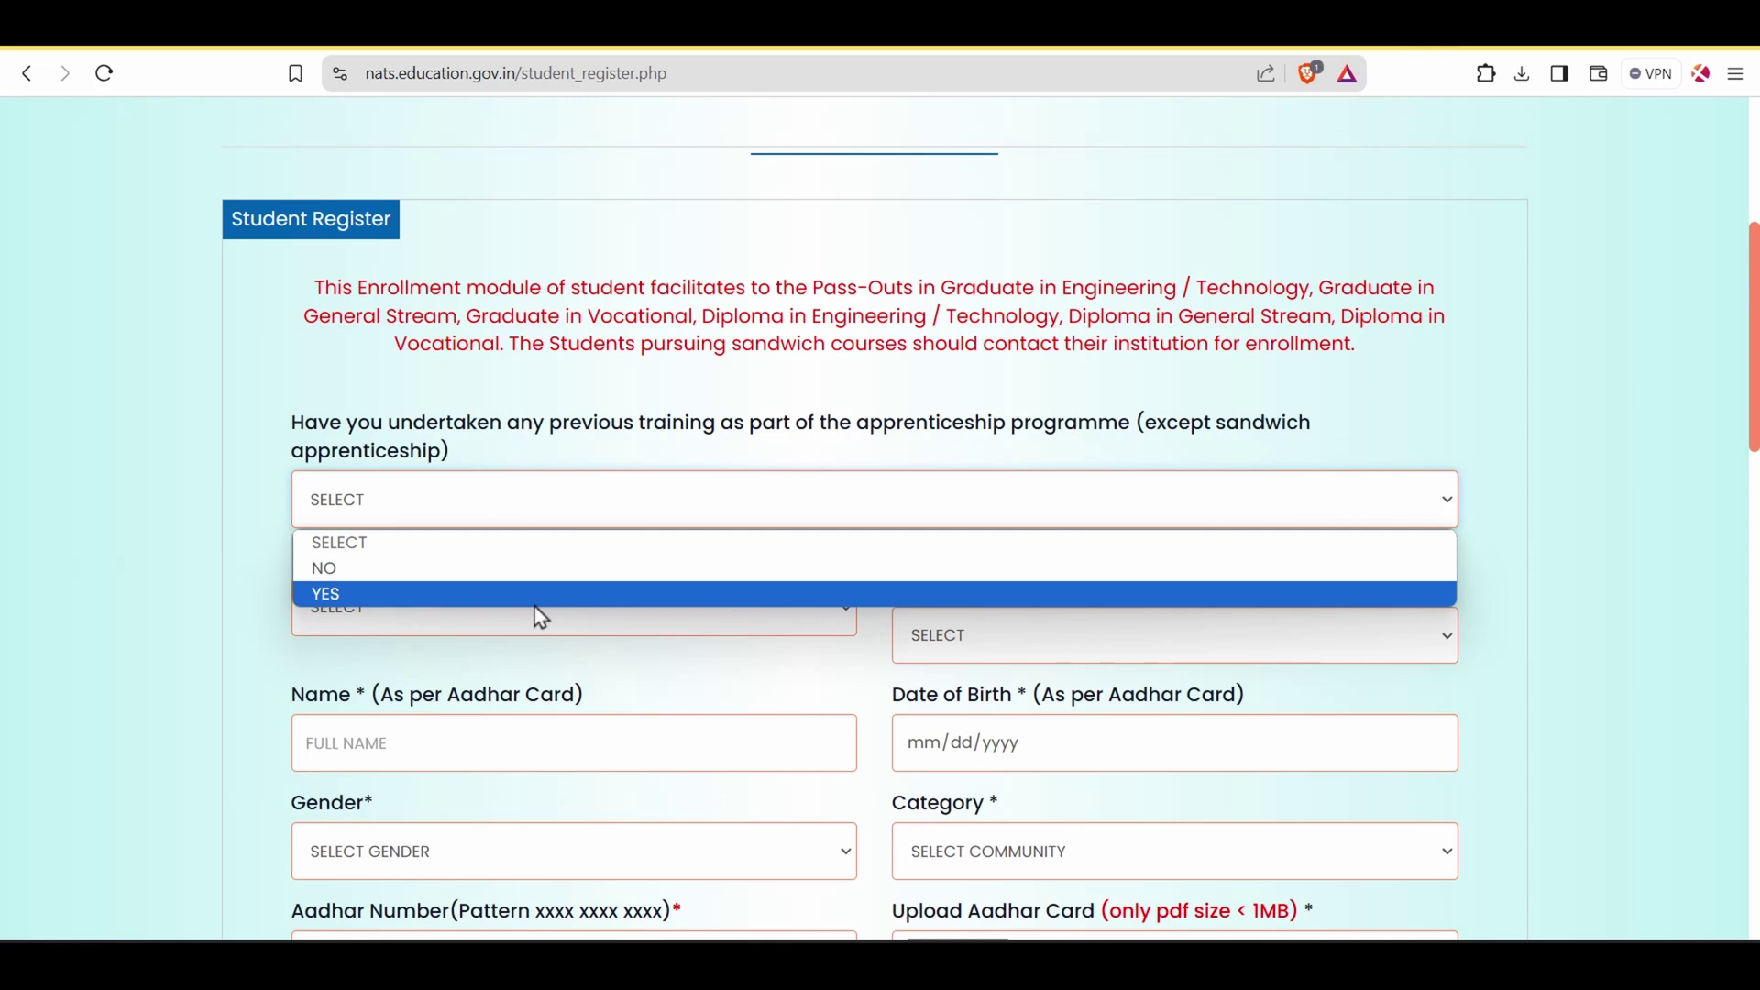
left_click(459, 576)
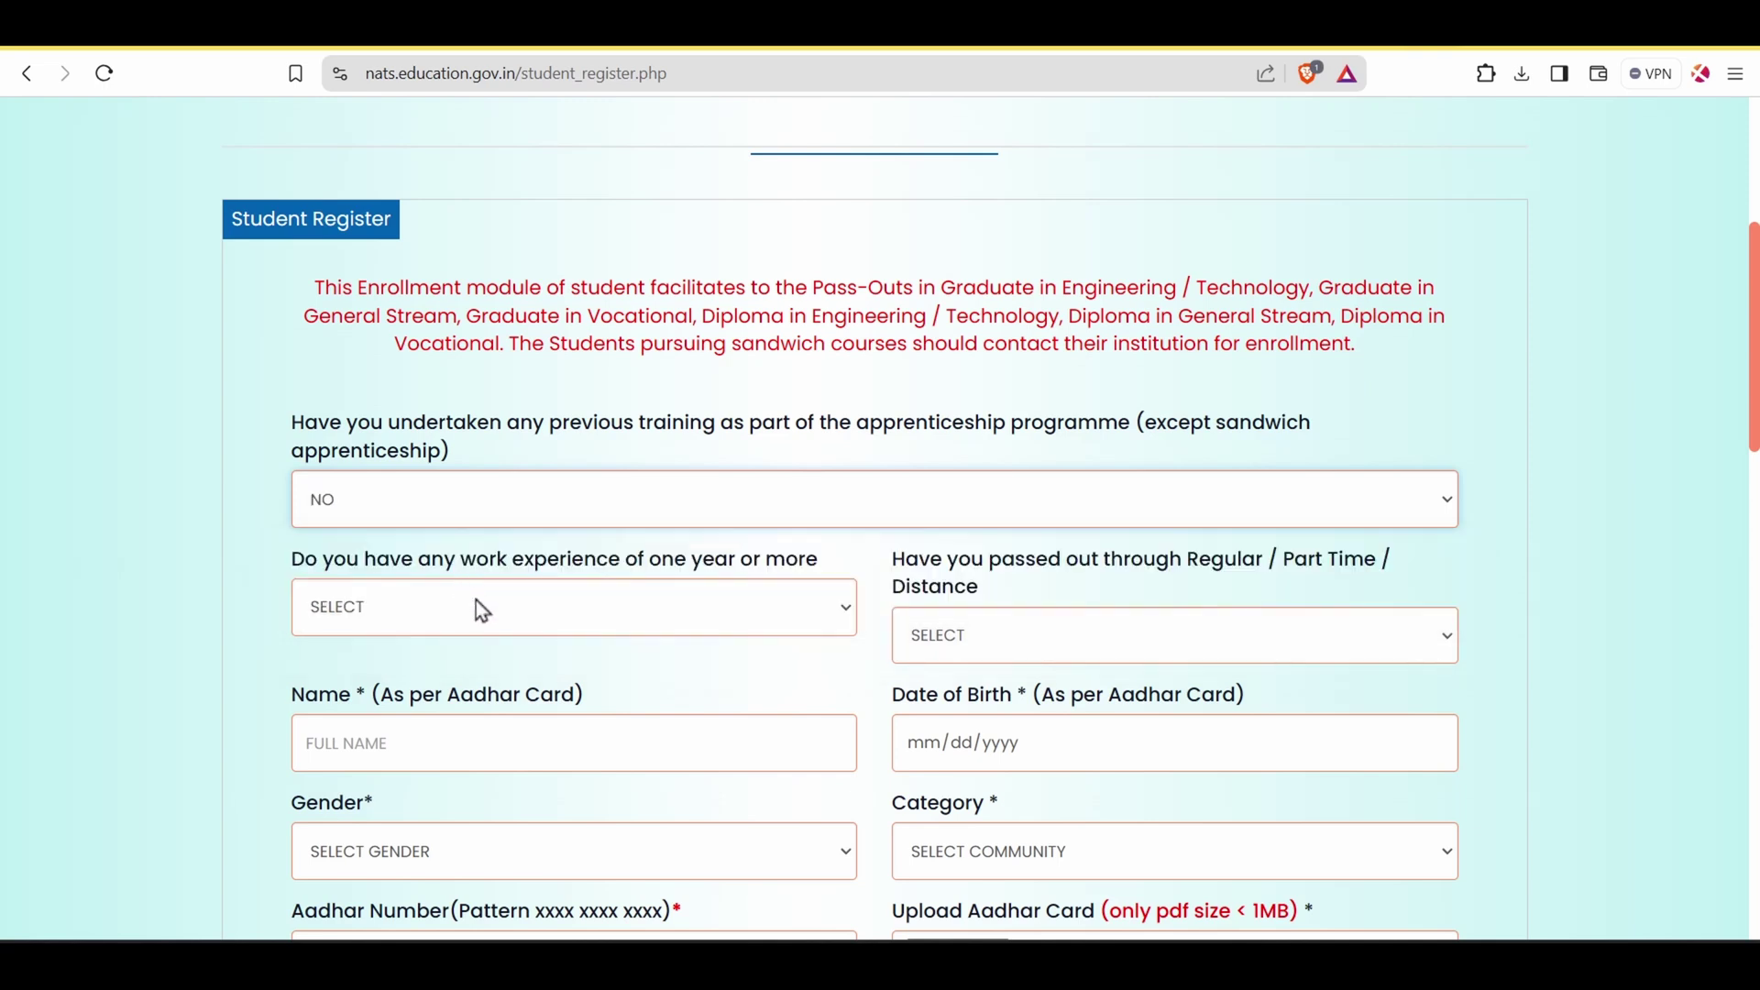
left_click(476, 604)
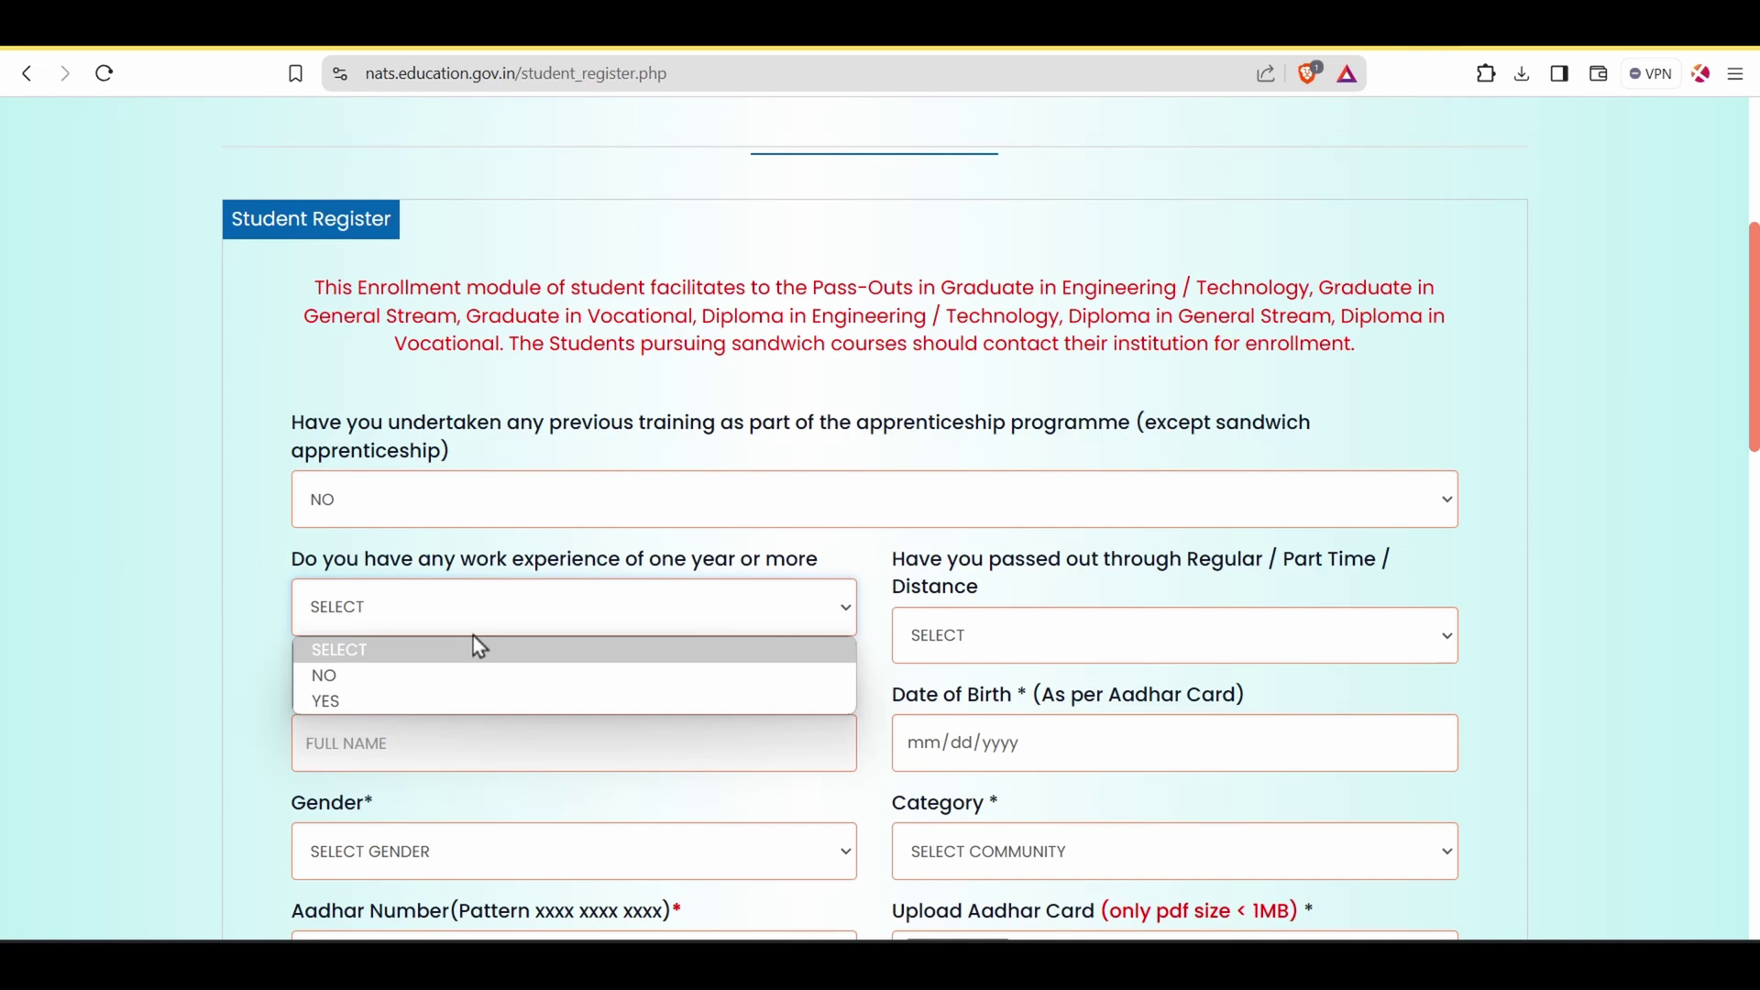
left_click(433, 680)
left_click(1148, 646)
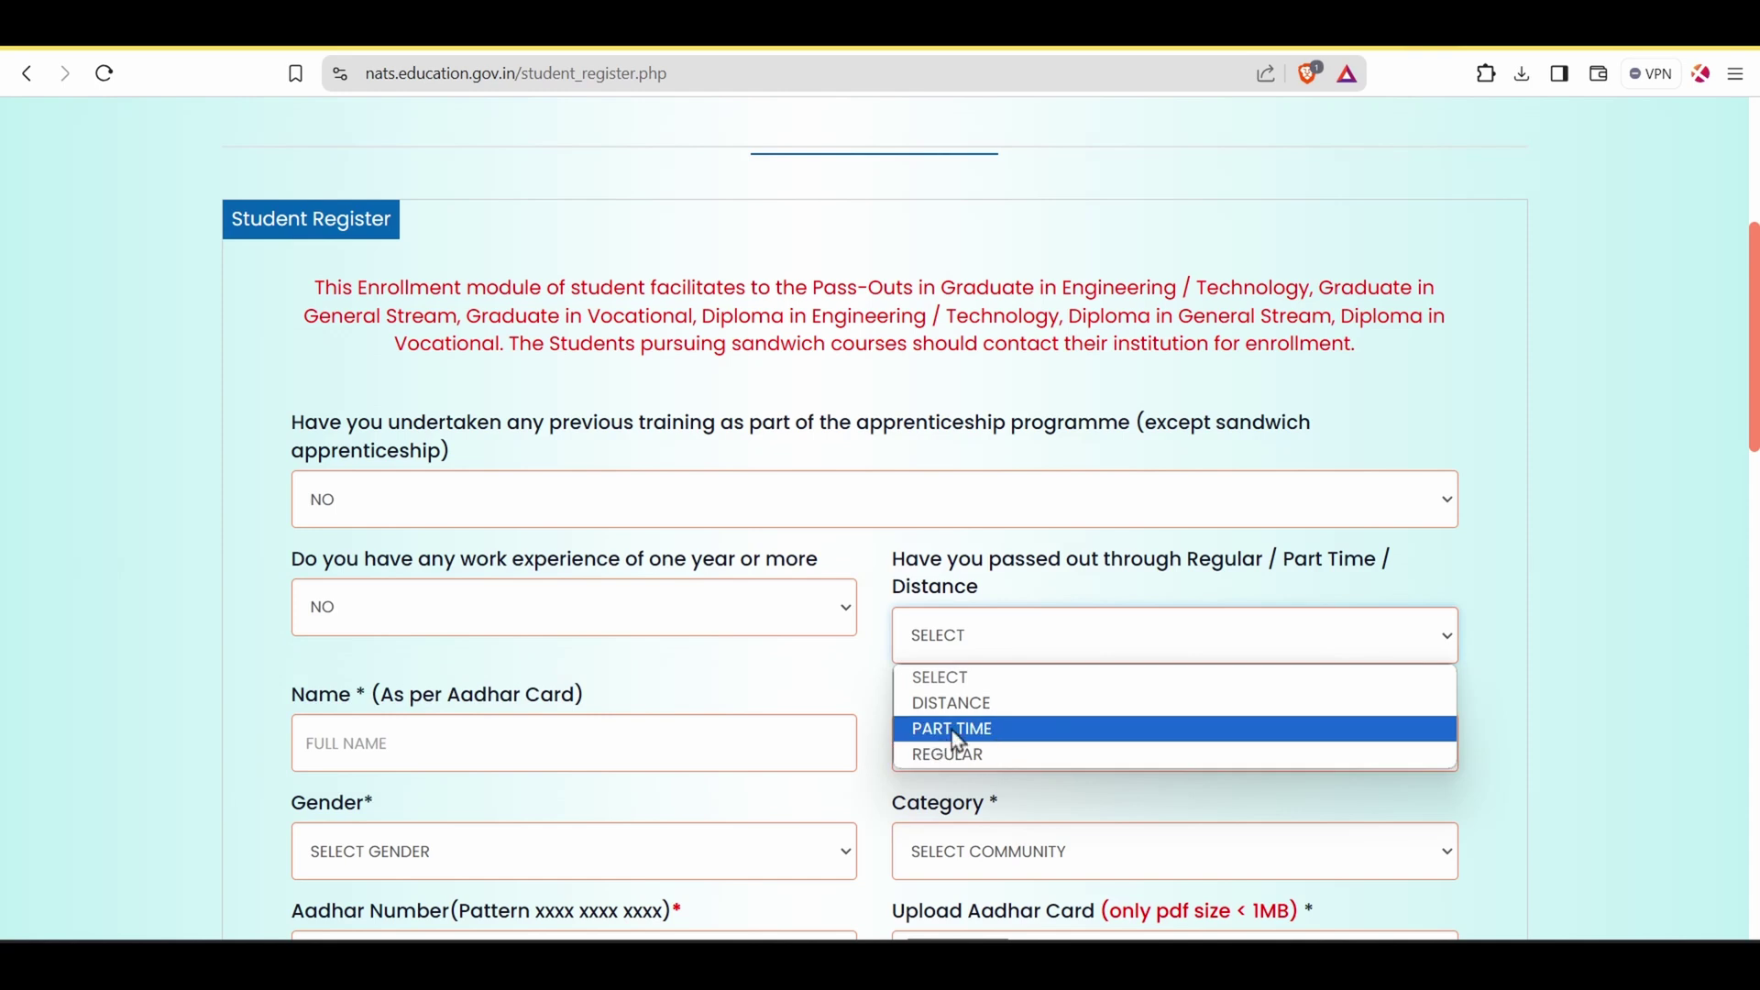
left_click(957, 763)
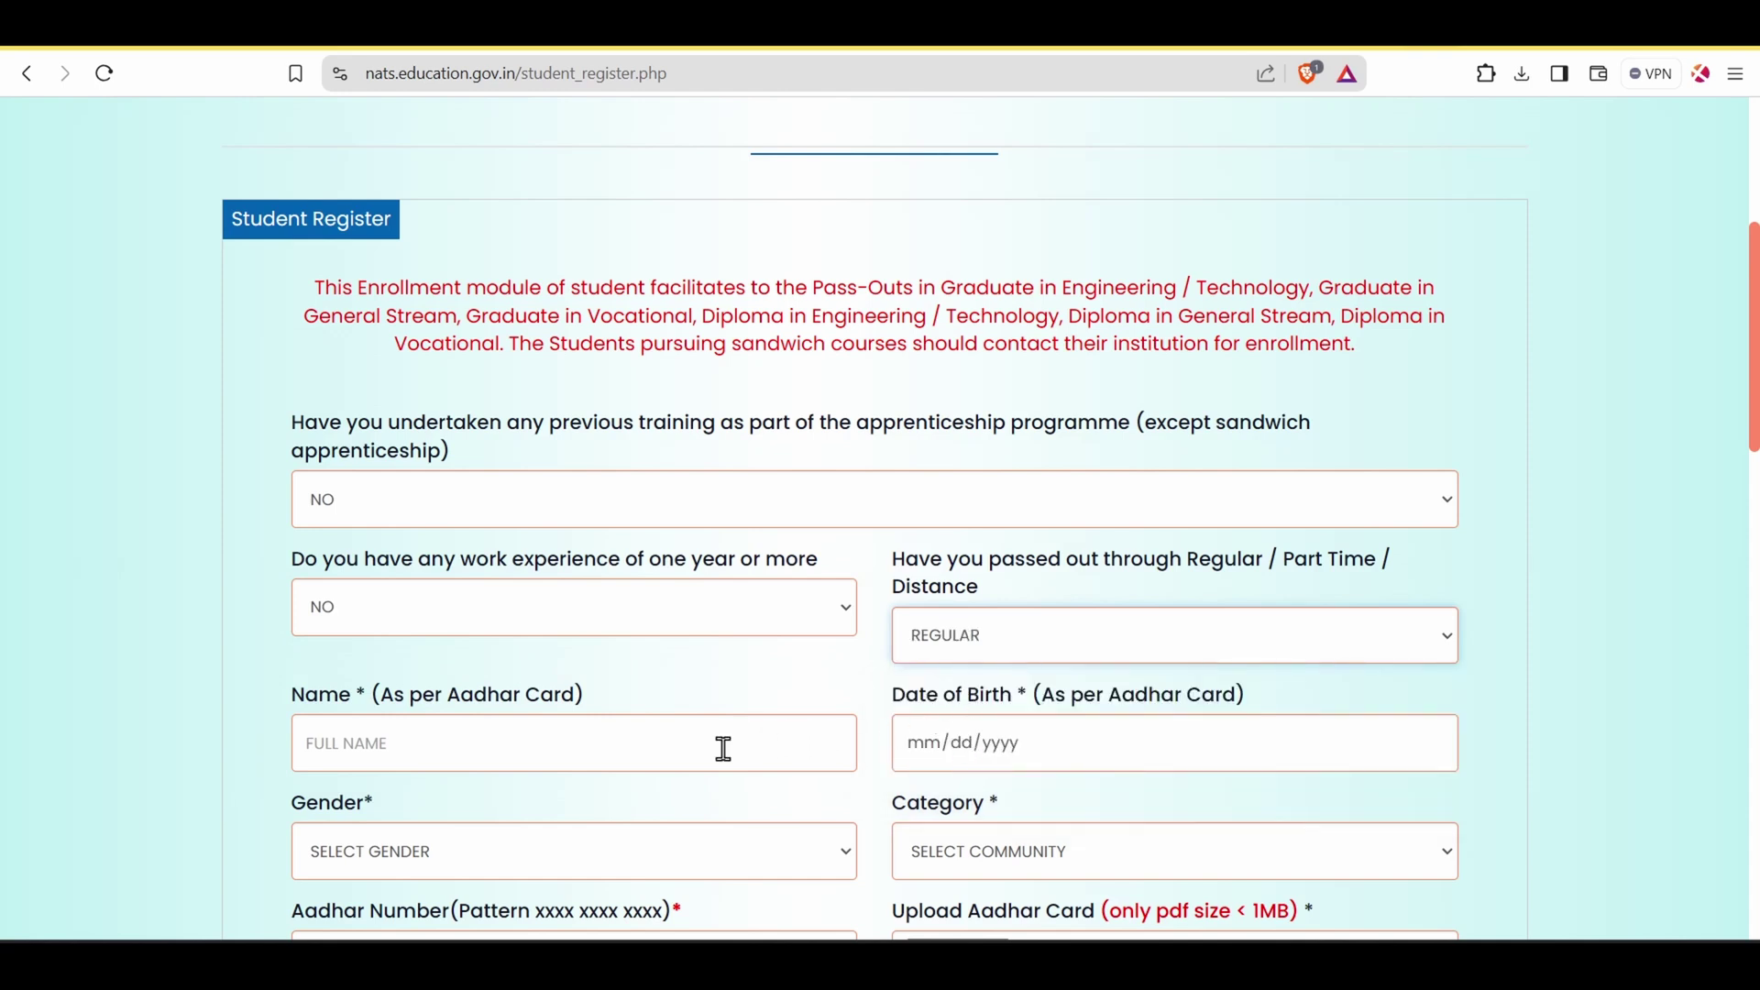
Examine the name, date of birth, gender, category and Aadhaar number fields, including the available gender and category options.
left_click(674, 757)
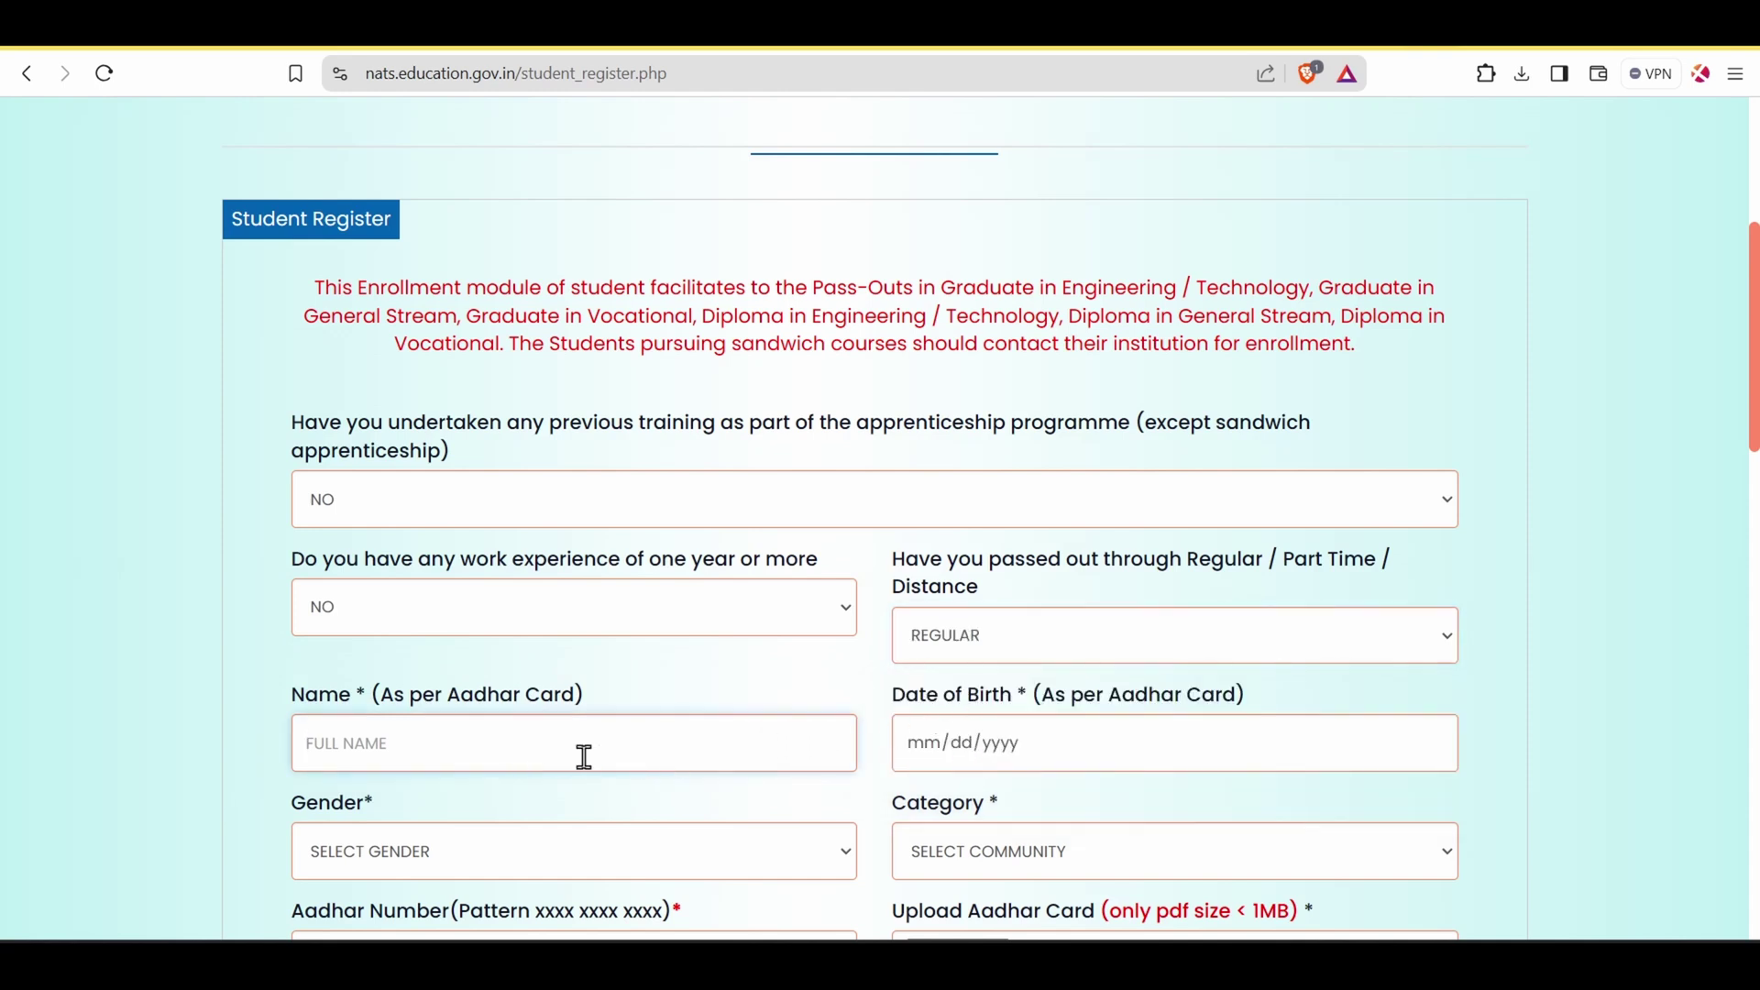
left_click(1038, 756)
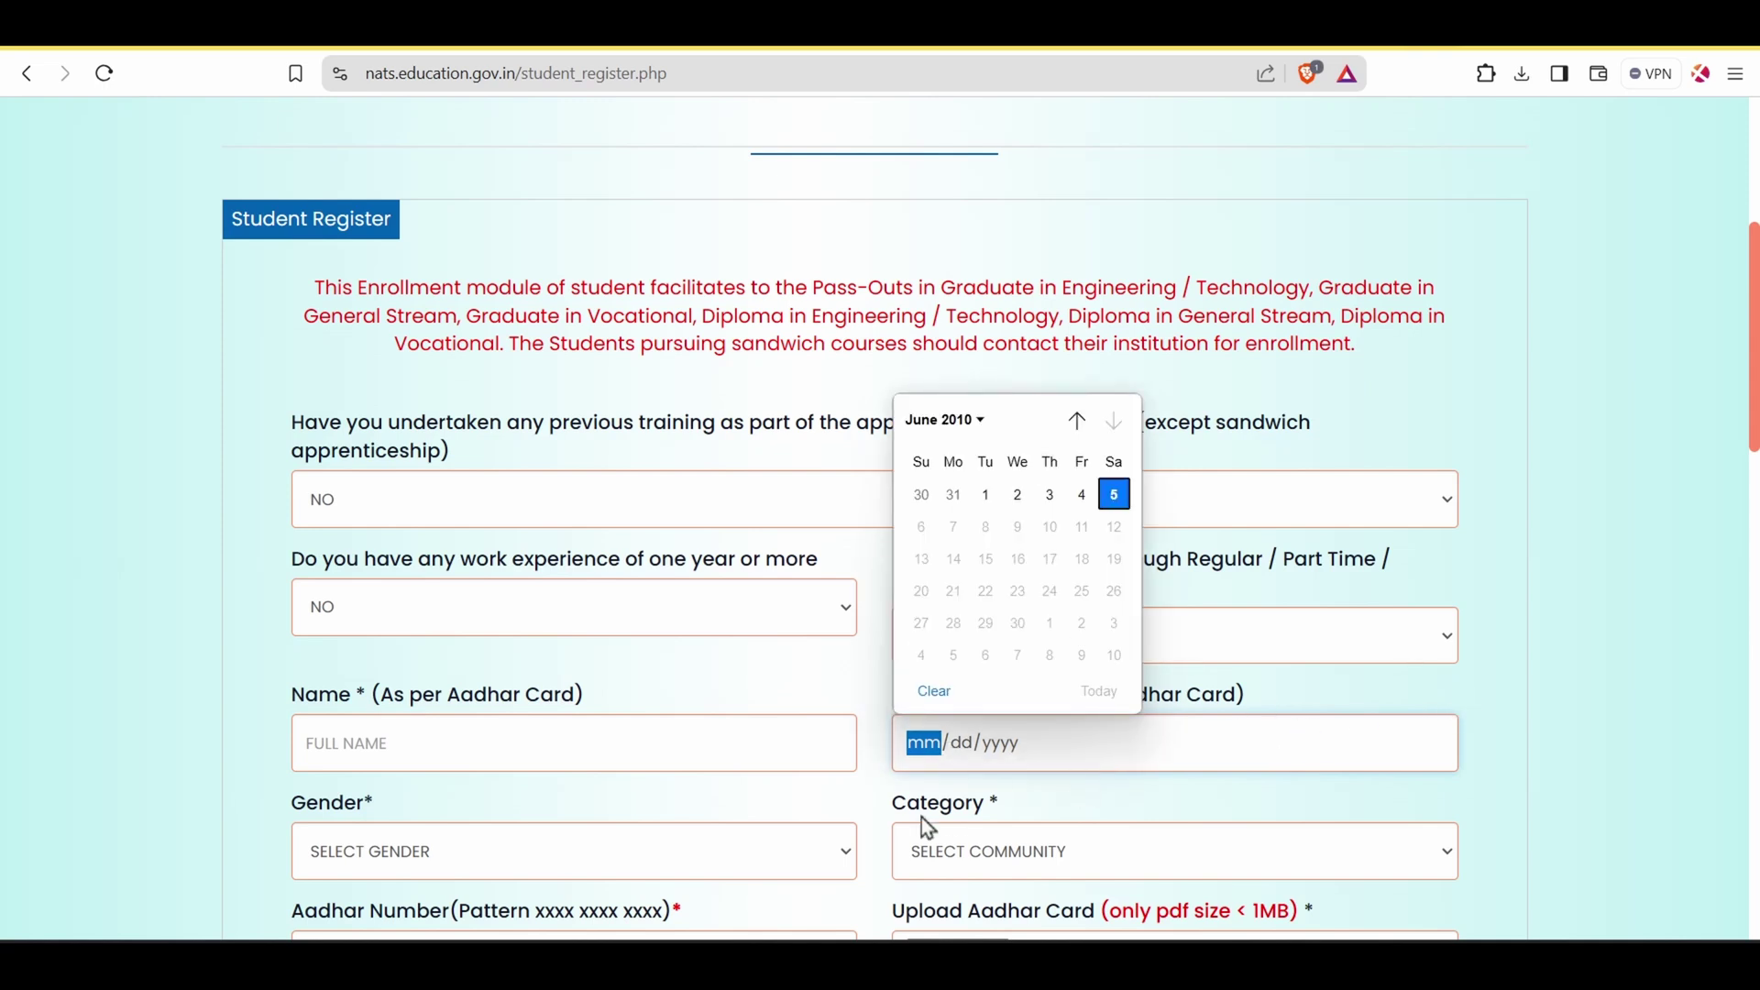
left_click(650, 855)
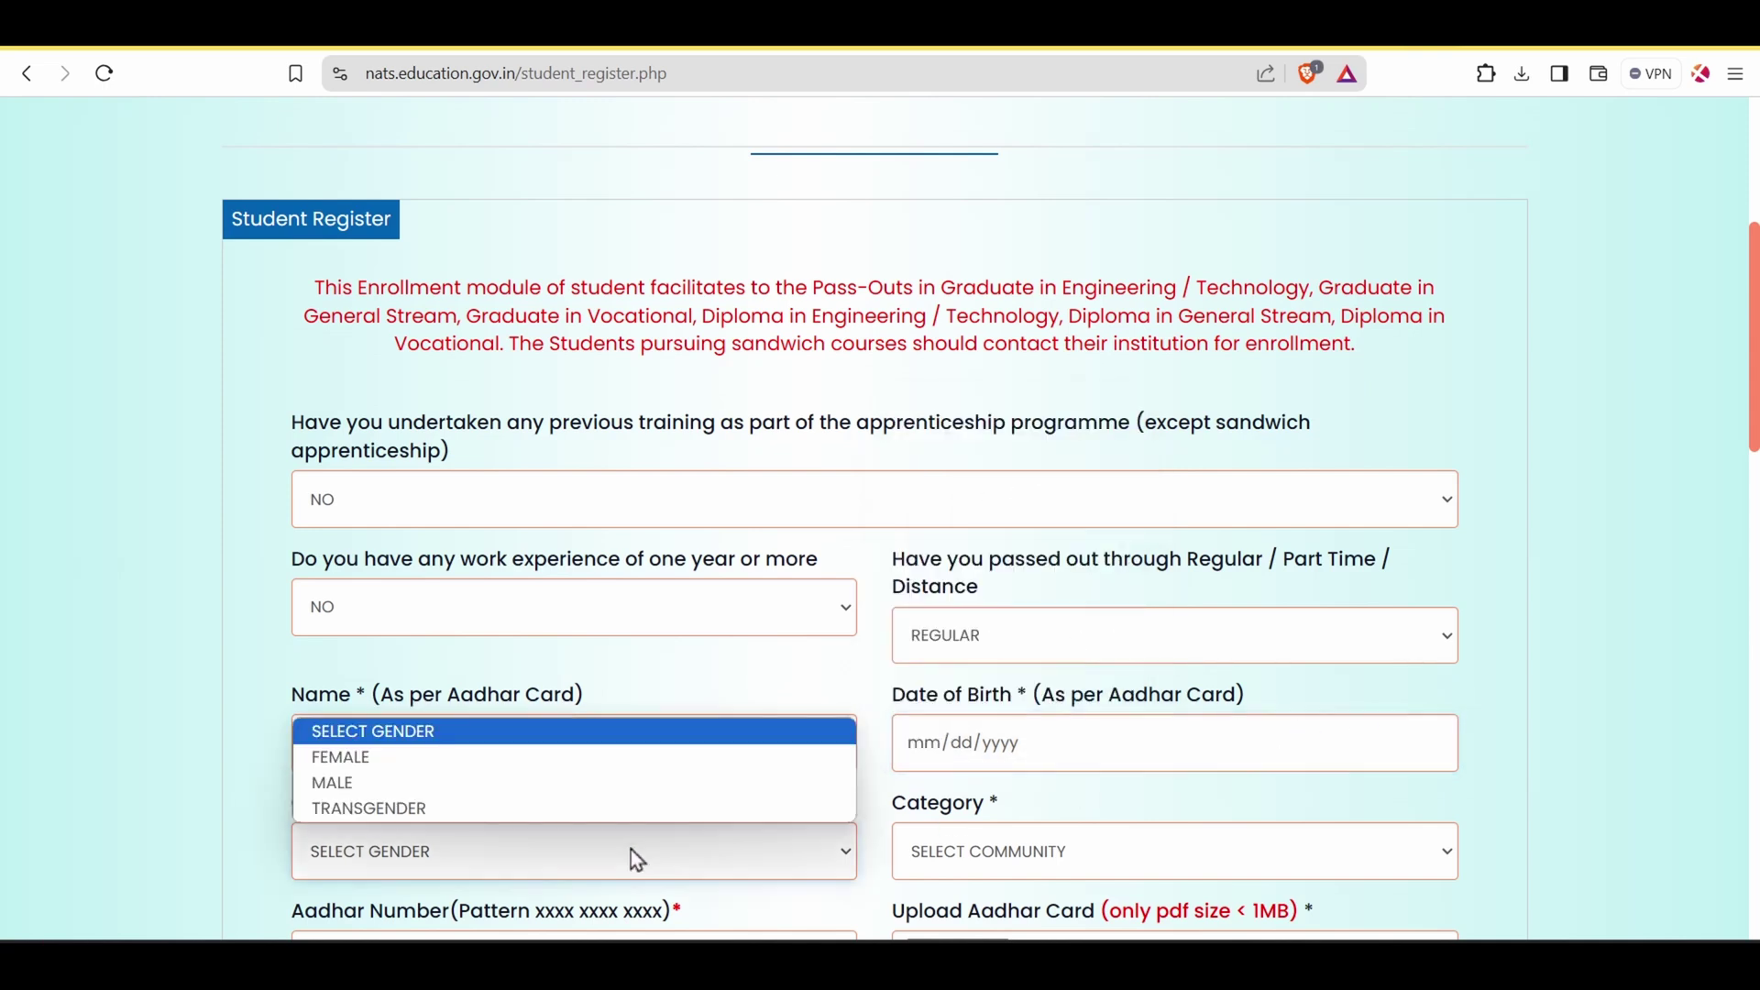
left_click(1046, 851)
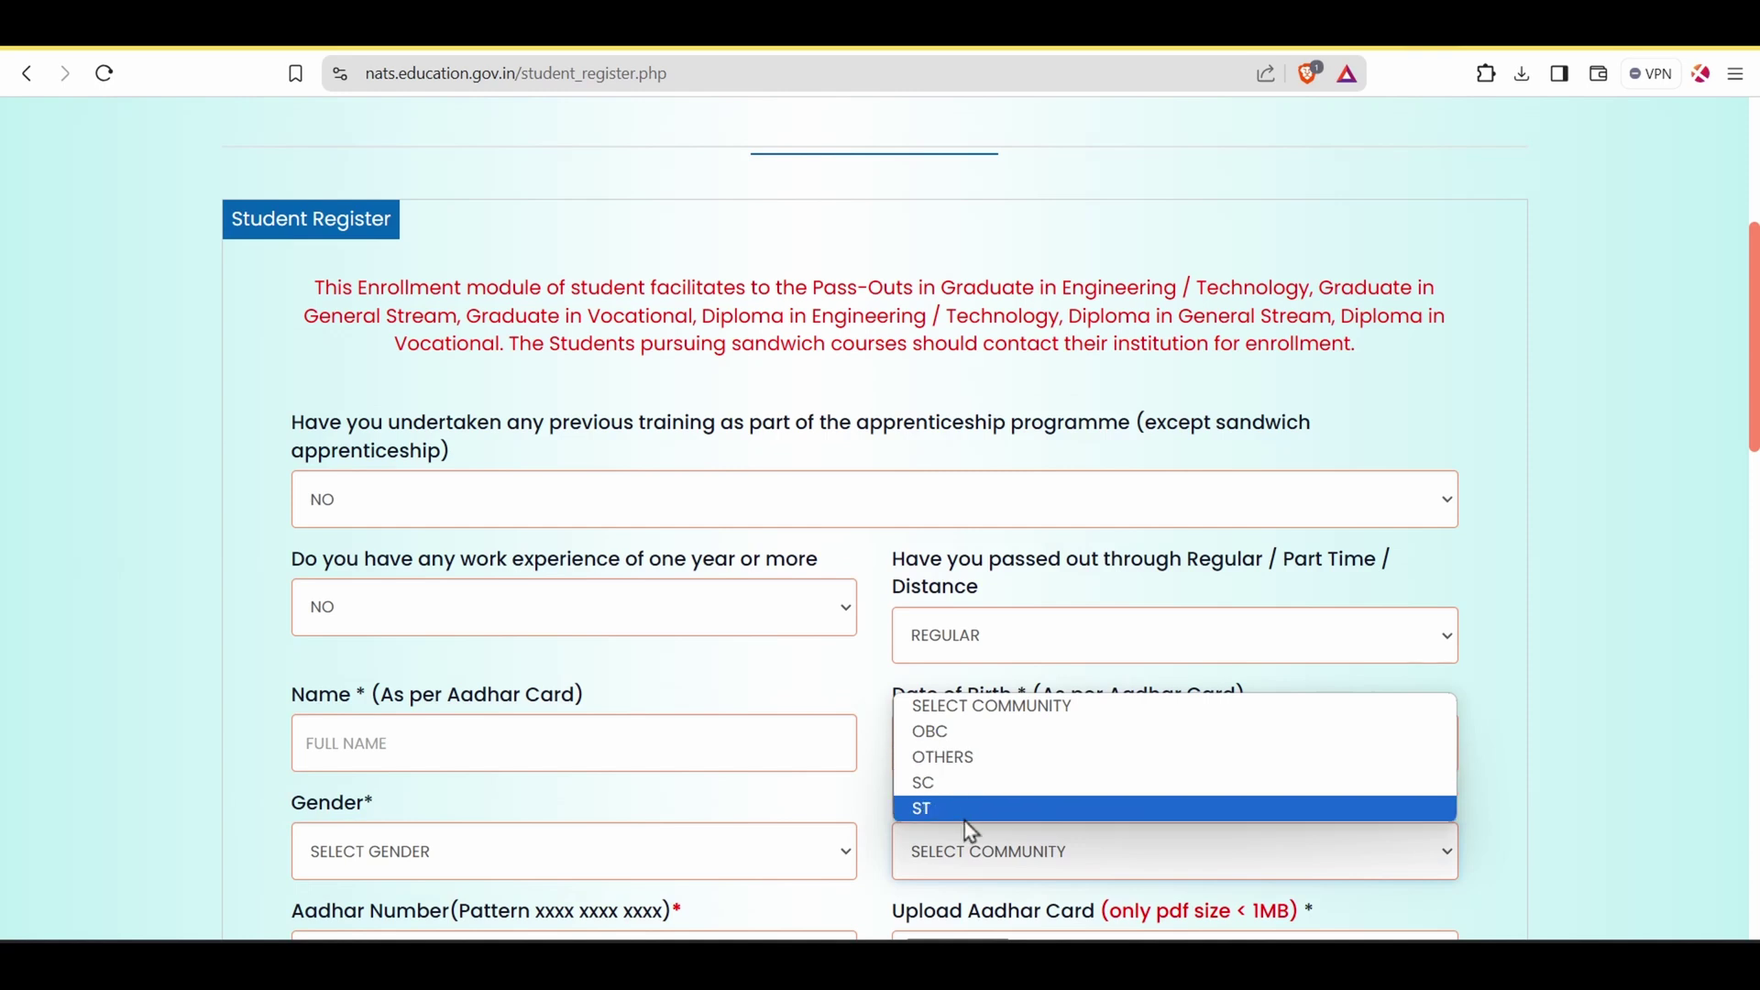
left_click(1077, 860)
scroll(1152, 806, "down", 3)
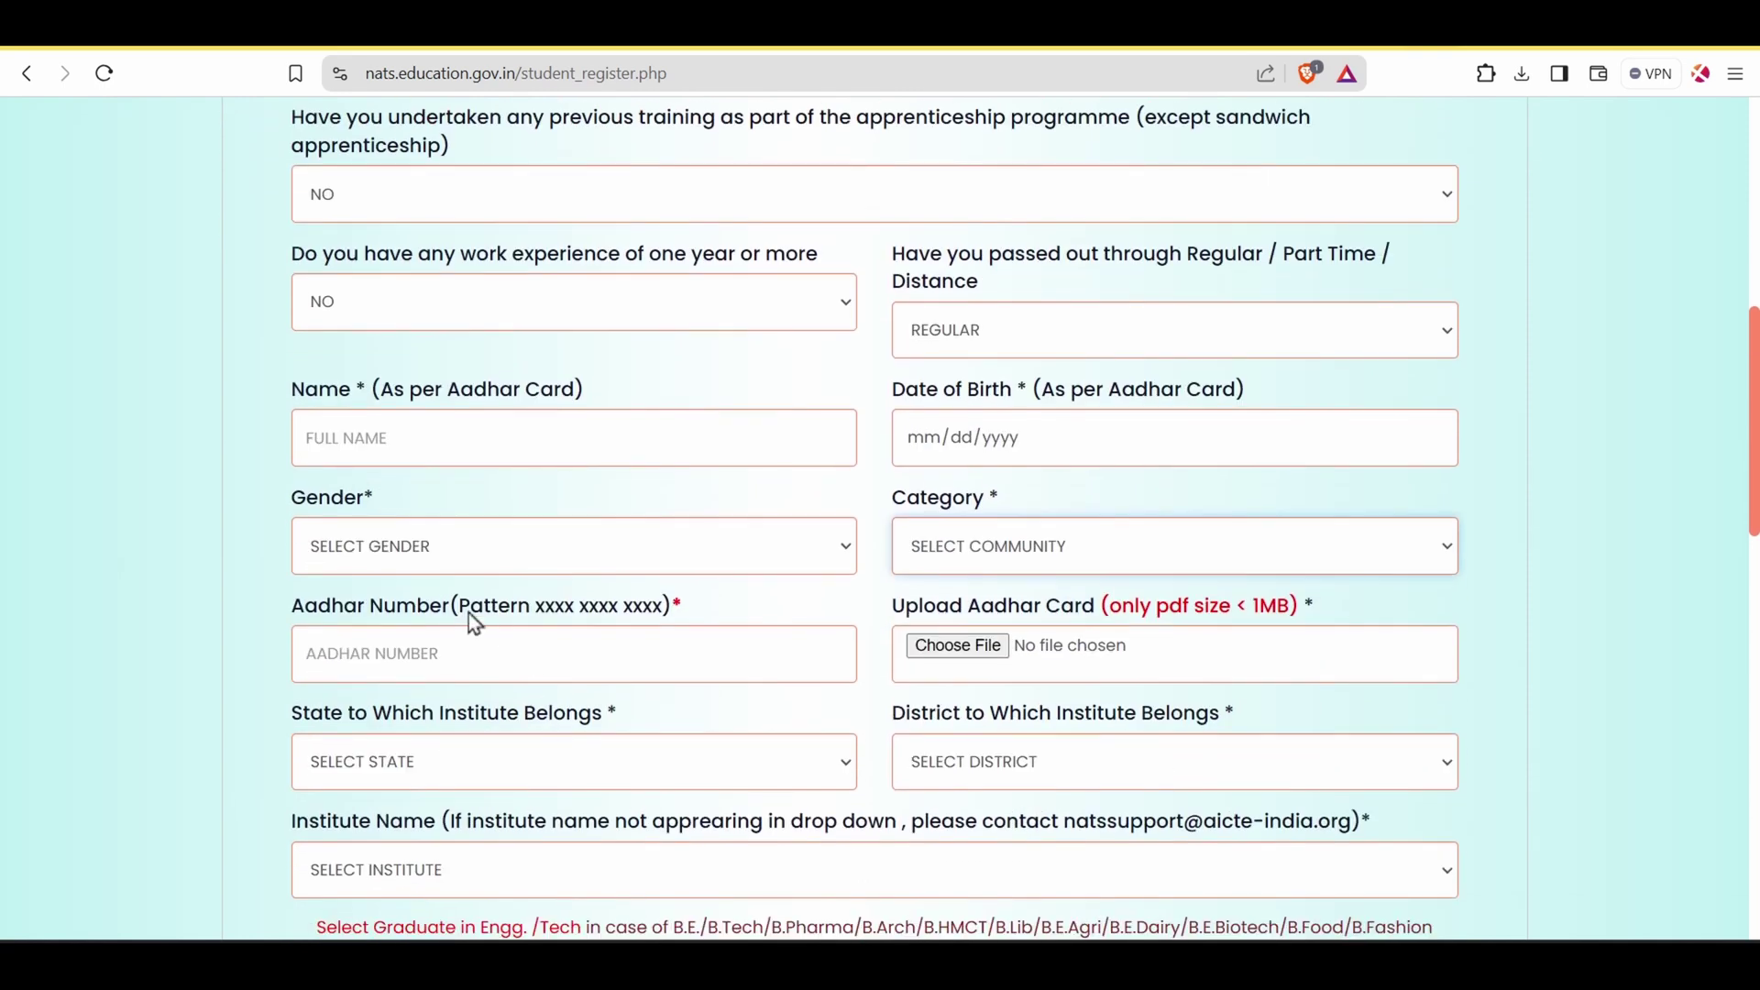
left_click(446, 644)
scroll(1001, 516, "down", 2)
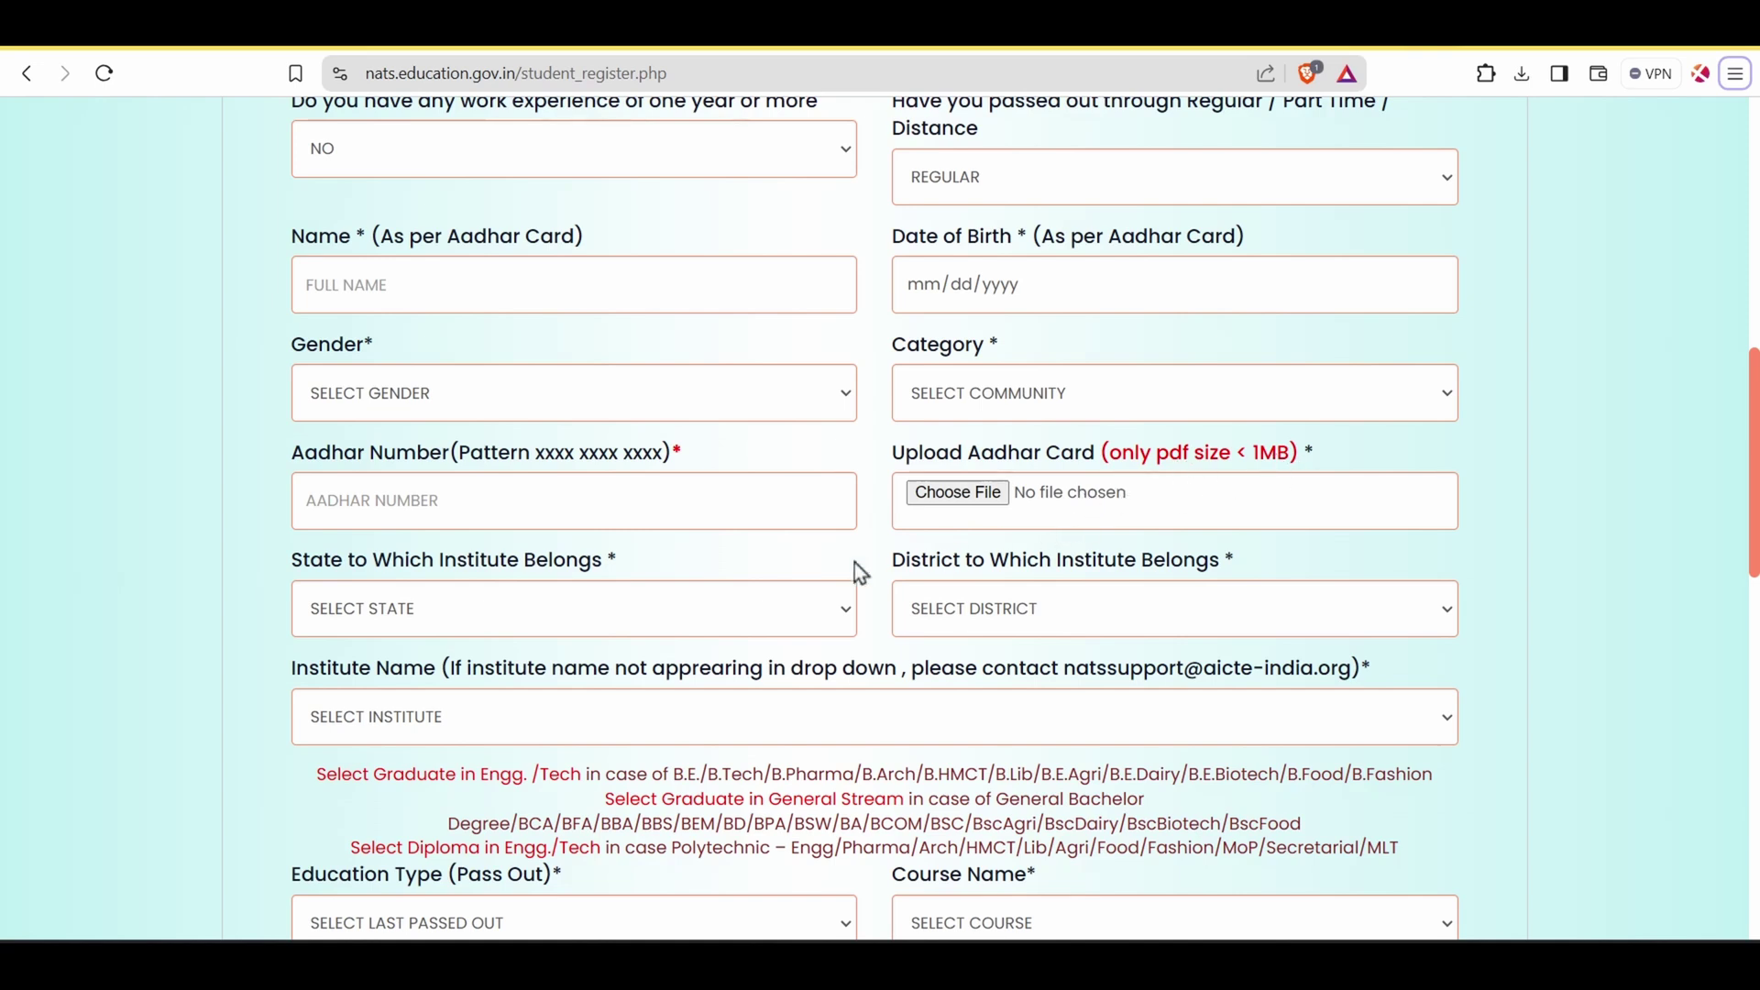
Set the institute's state to BIHAR and choose the district to which the institute belongs.
left_click(585, 619)
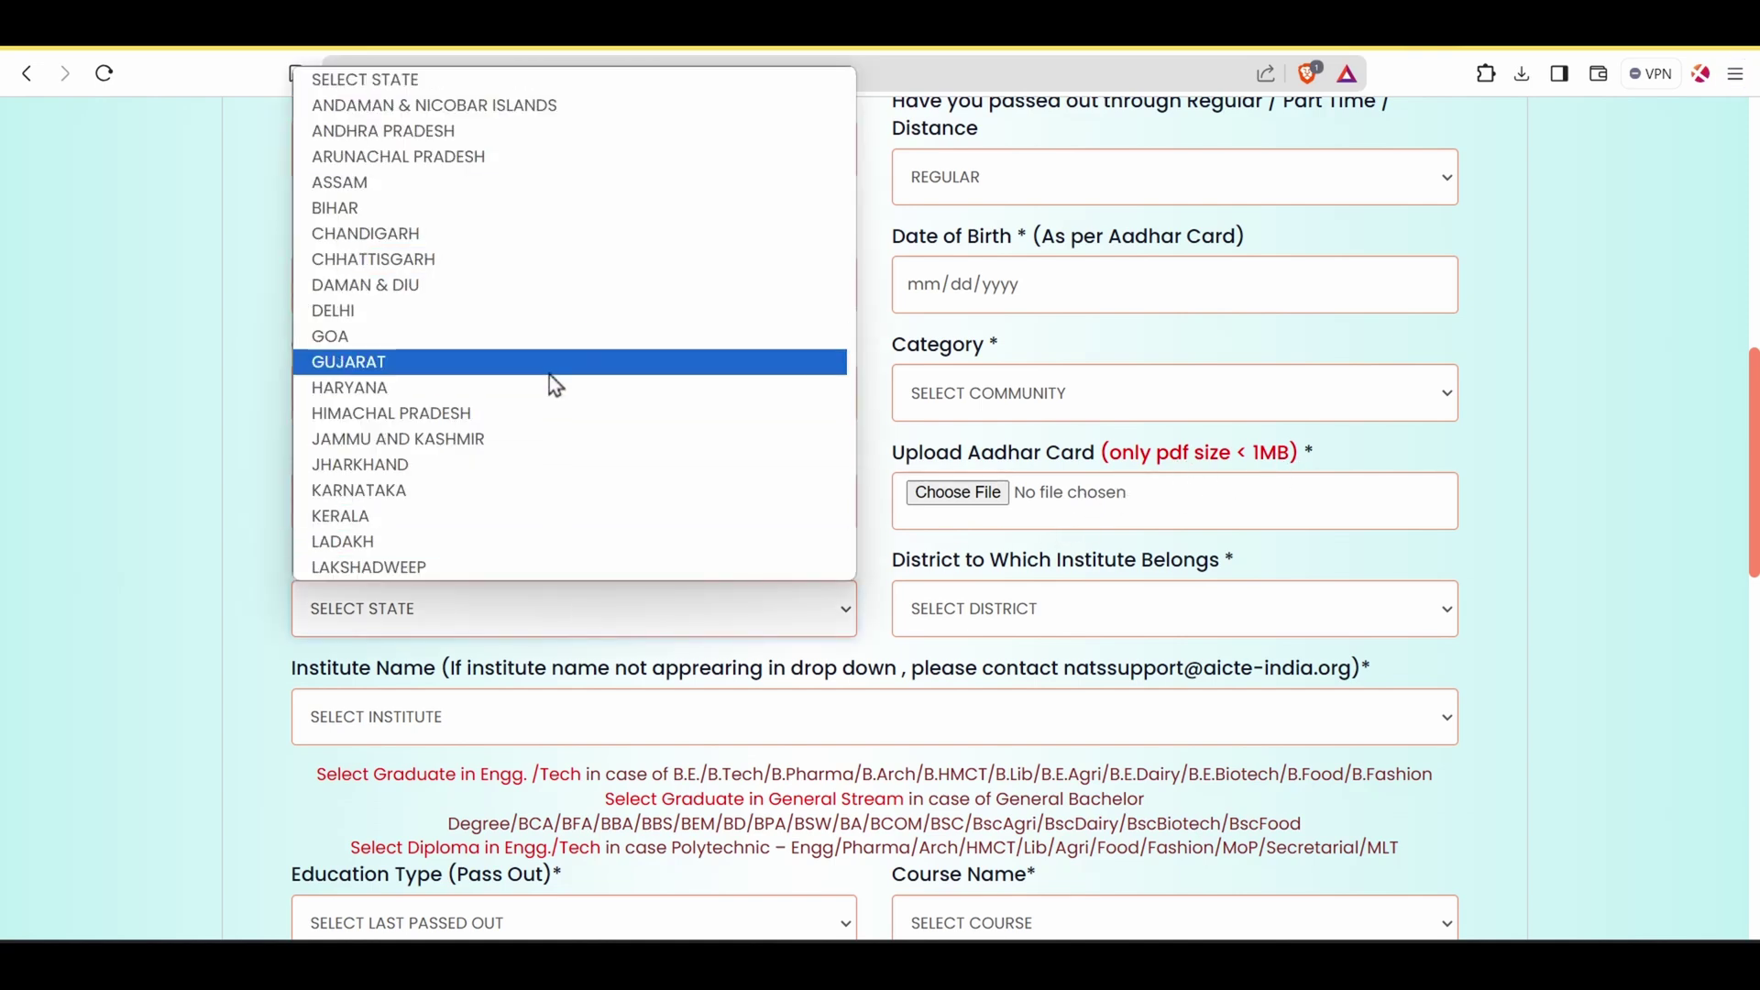
left_click(176, 523)
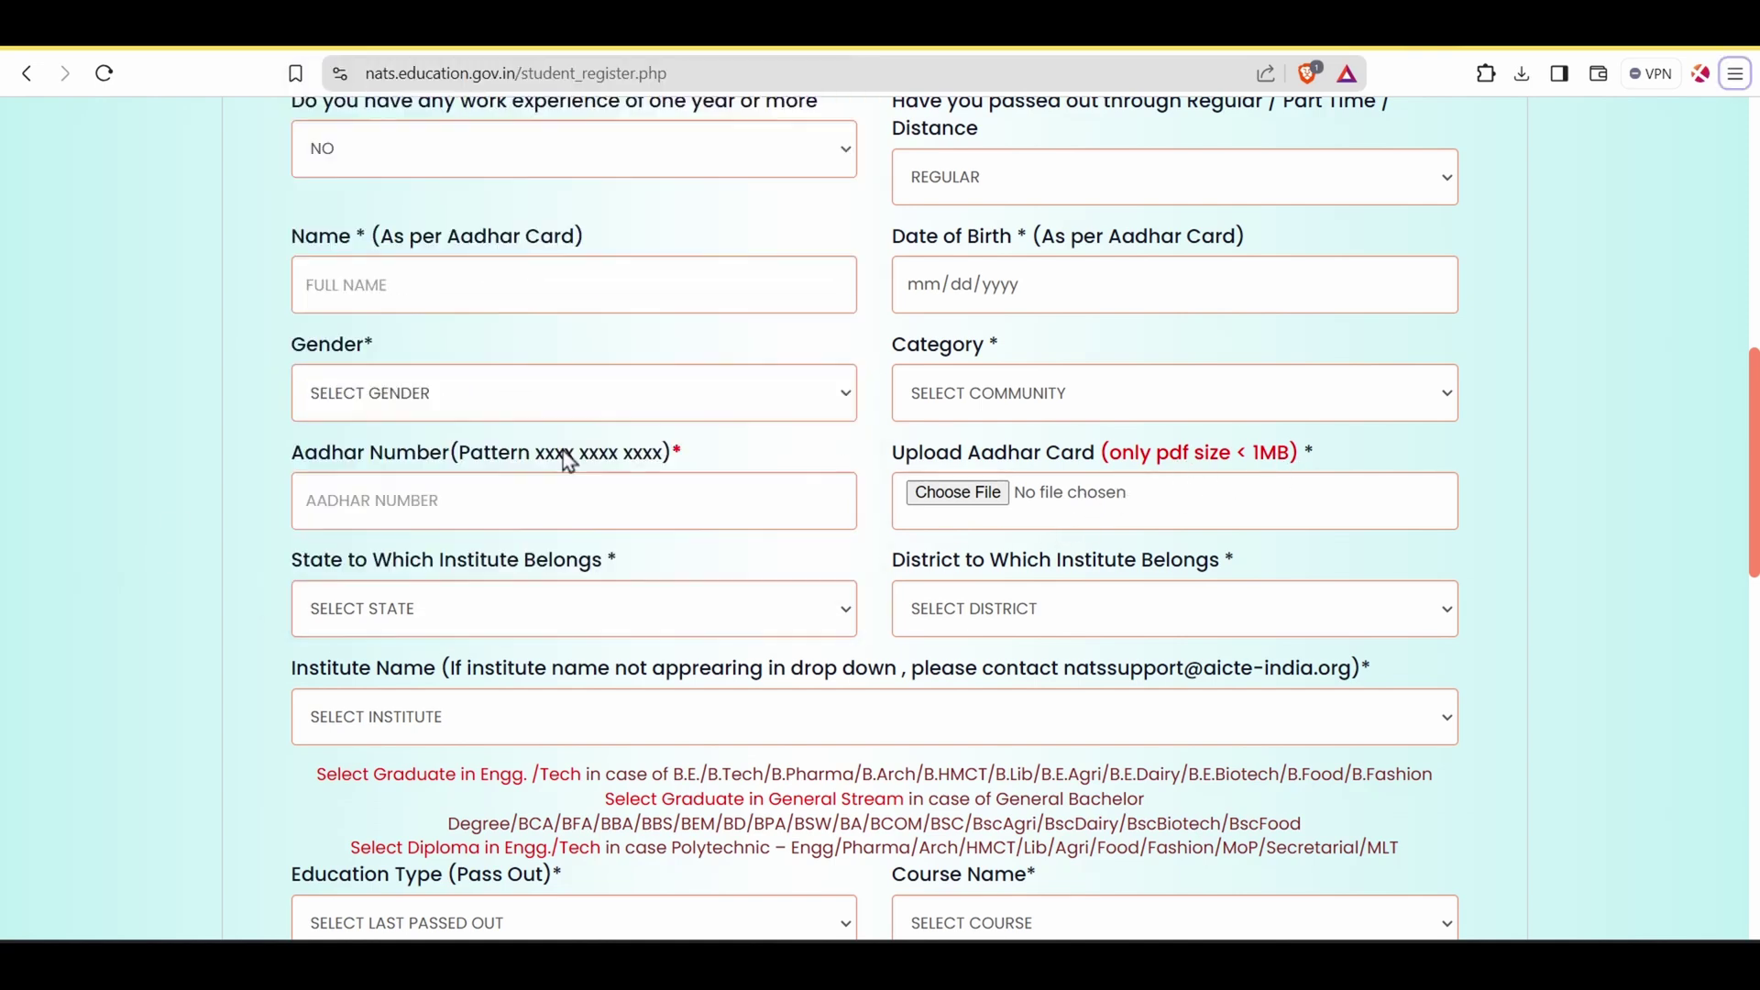
left_click(530, 600)
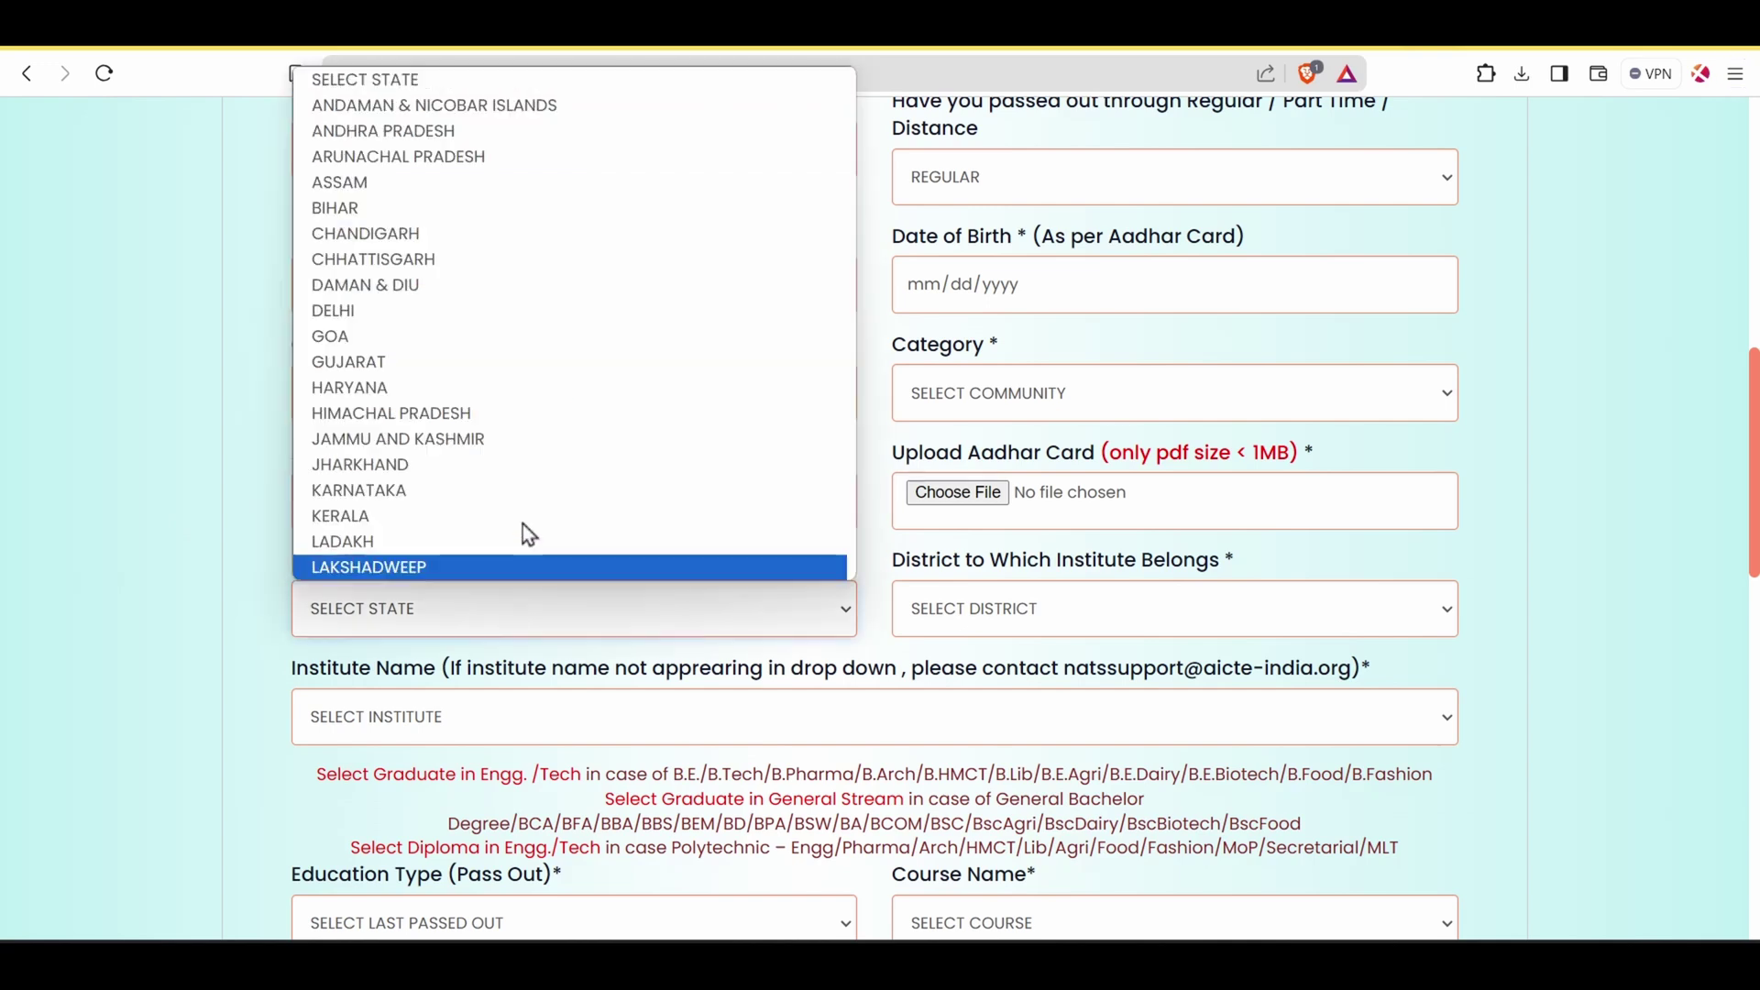
left_click(414, 215)
left_click(1009, 631)
scroll(1033, 279, "down", 1)
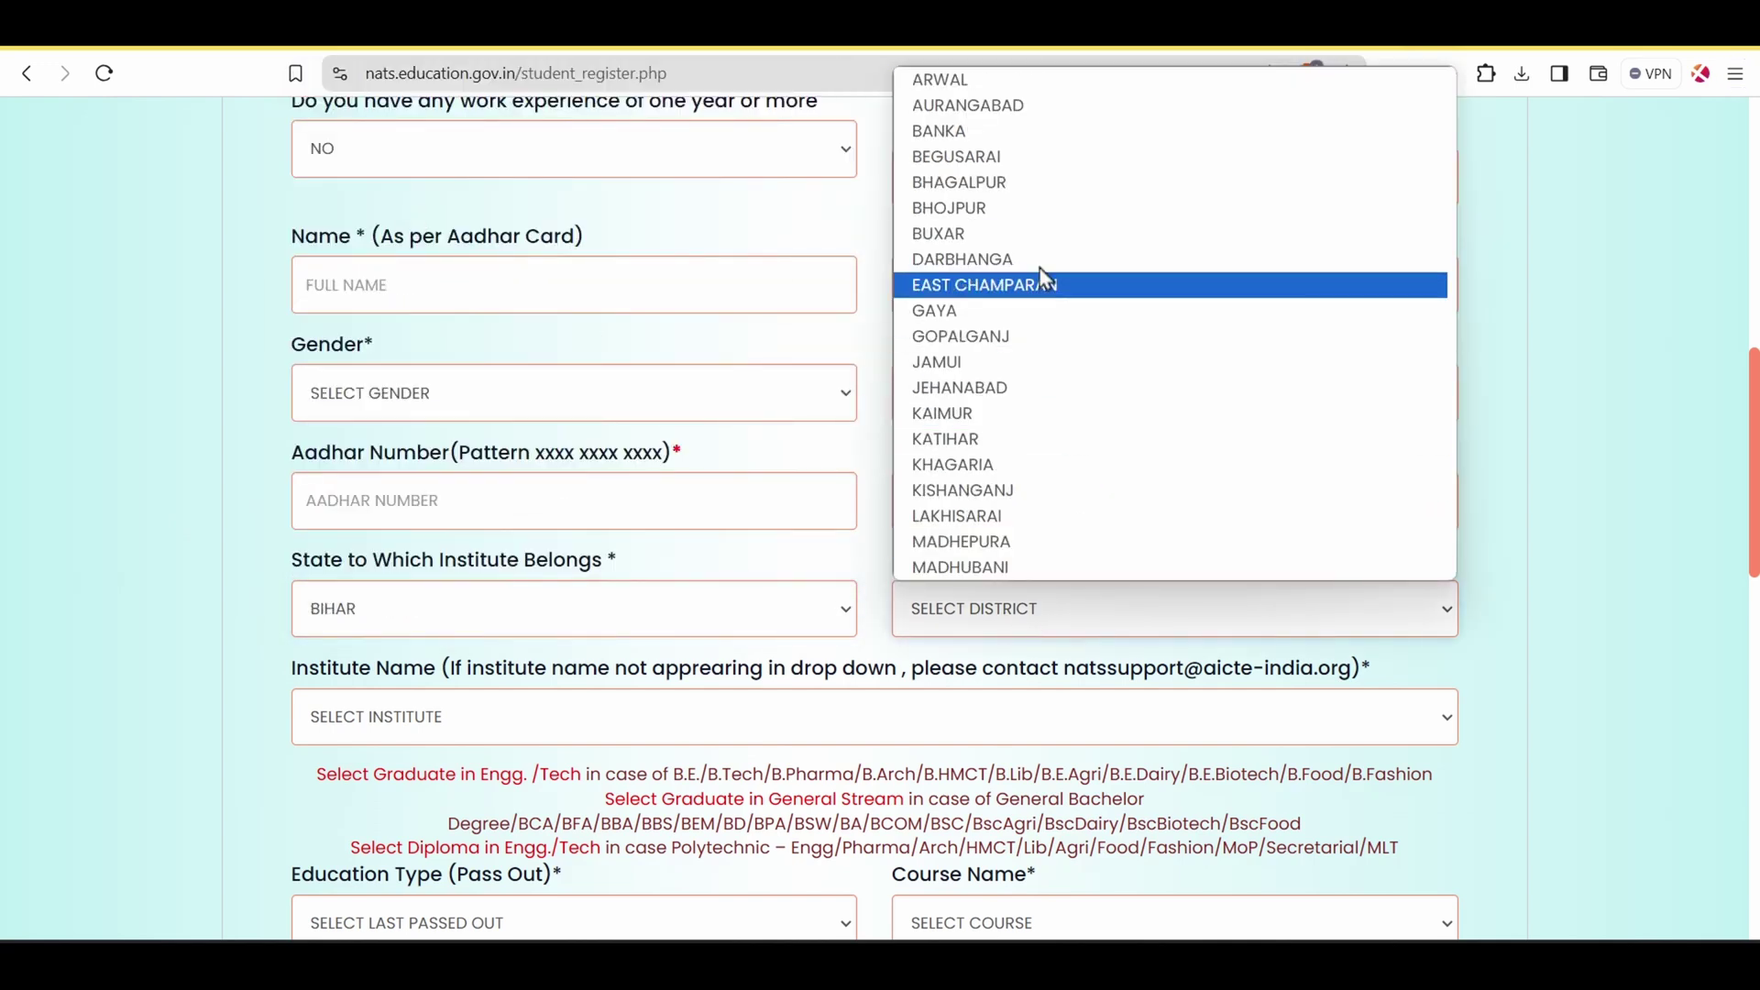
left_click(1029, 471)
Look through the available institute names and the support contact given for institutes missing from the list.
scroll(913, 185, "down", 5)
left_click(913, 184)
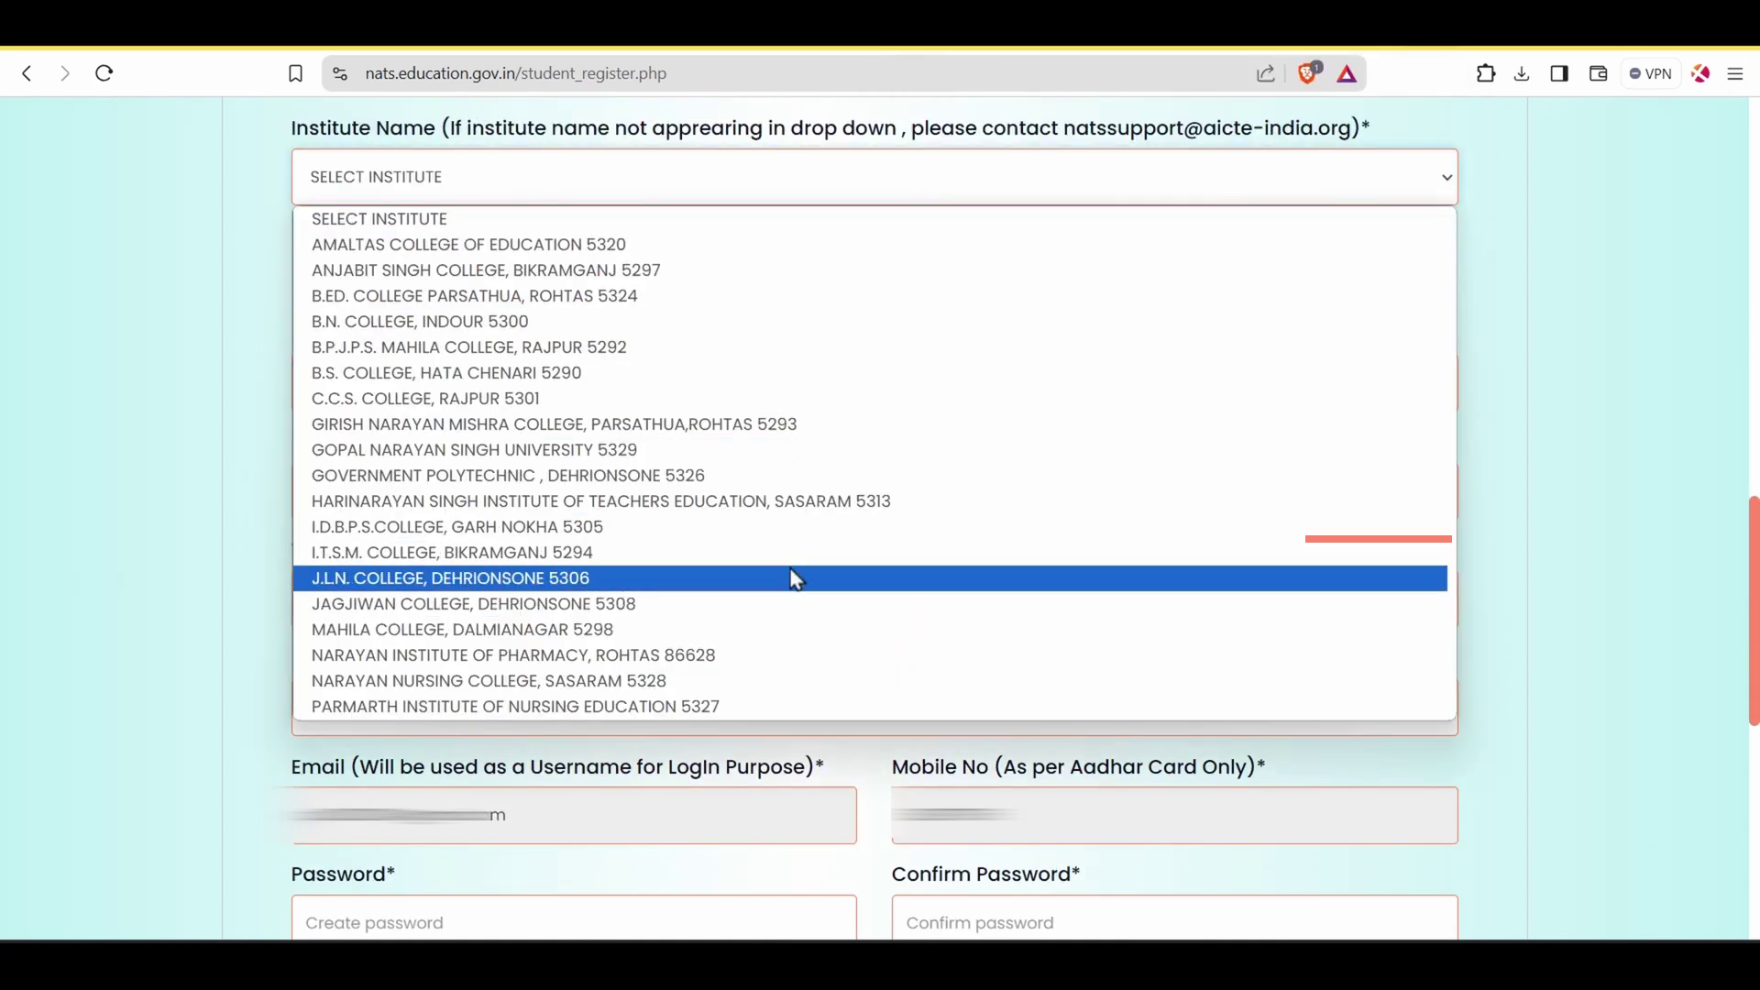
scroll(822, 363, "down", 3)
scroll(821, 367, "down", 5)
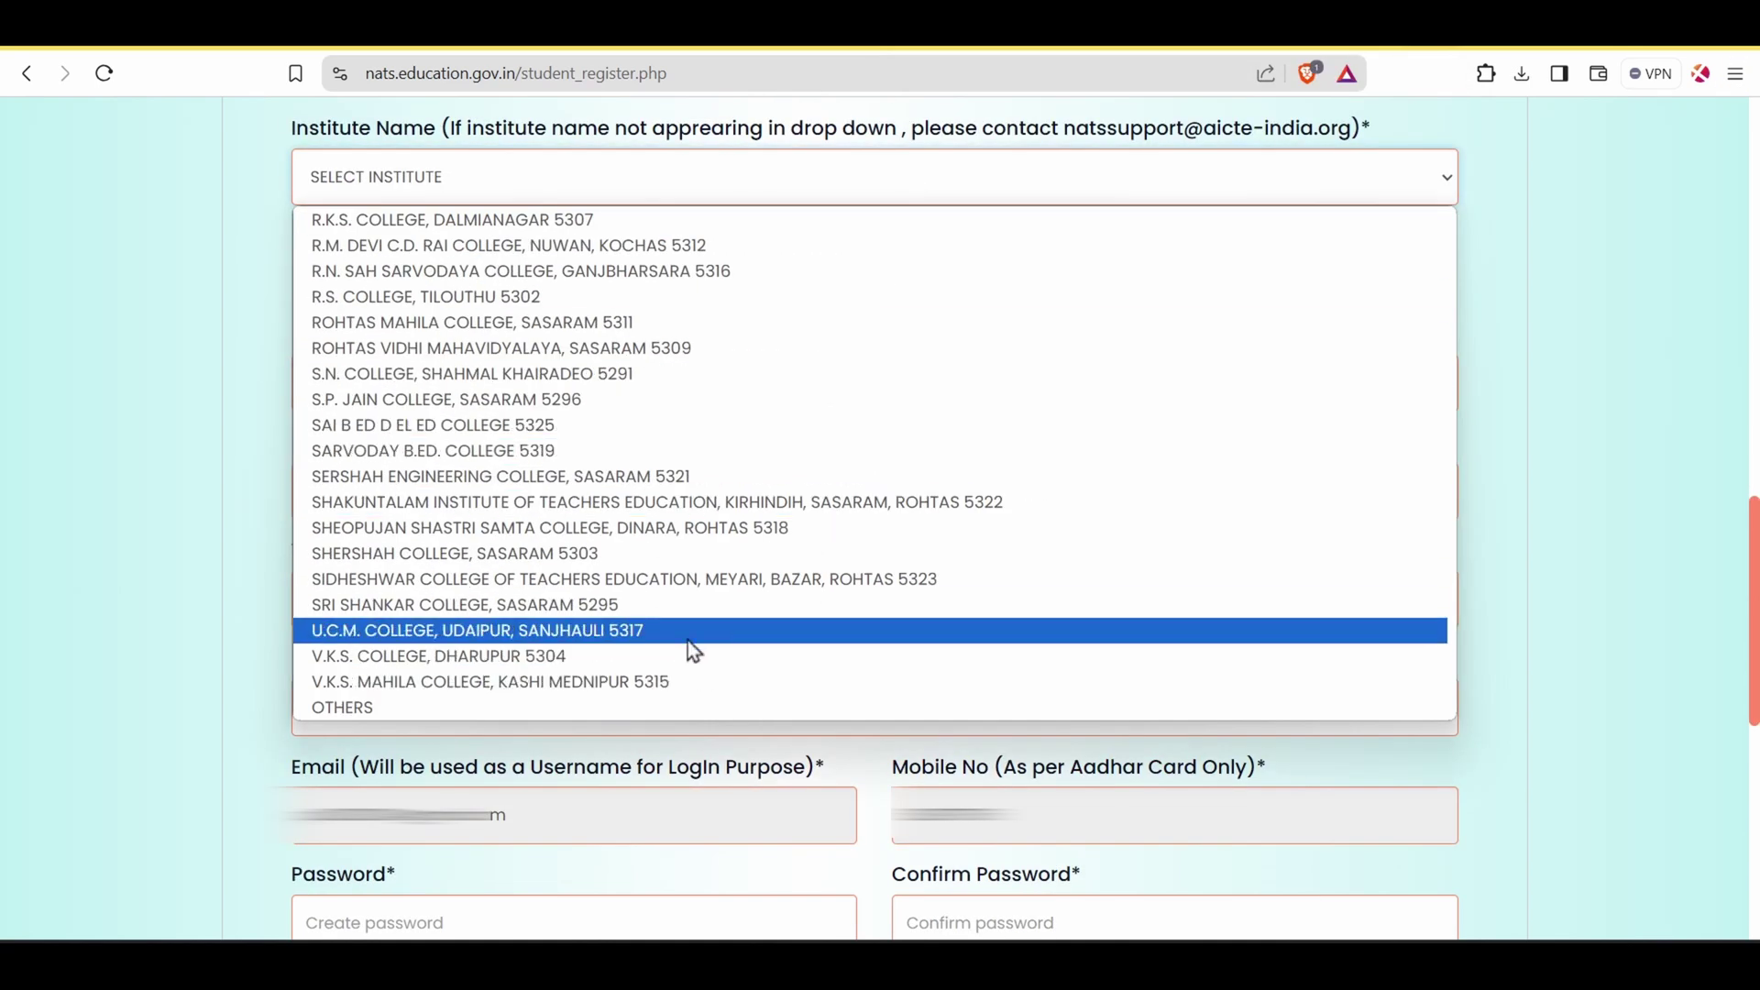
scroll(736, 345, "up", 8)
left_click(309, 382)
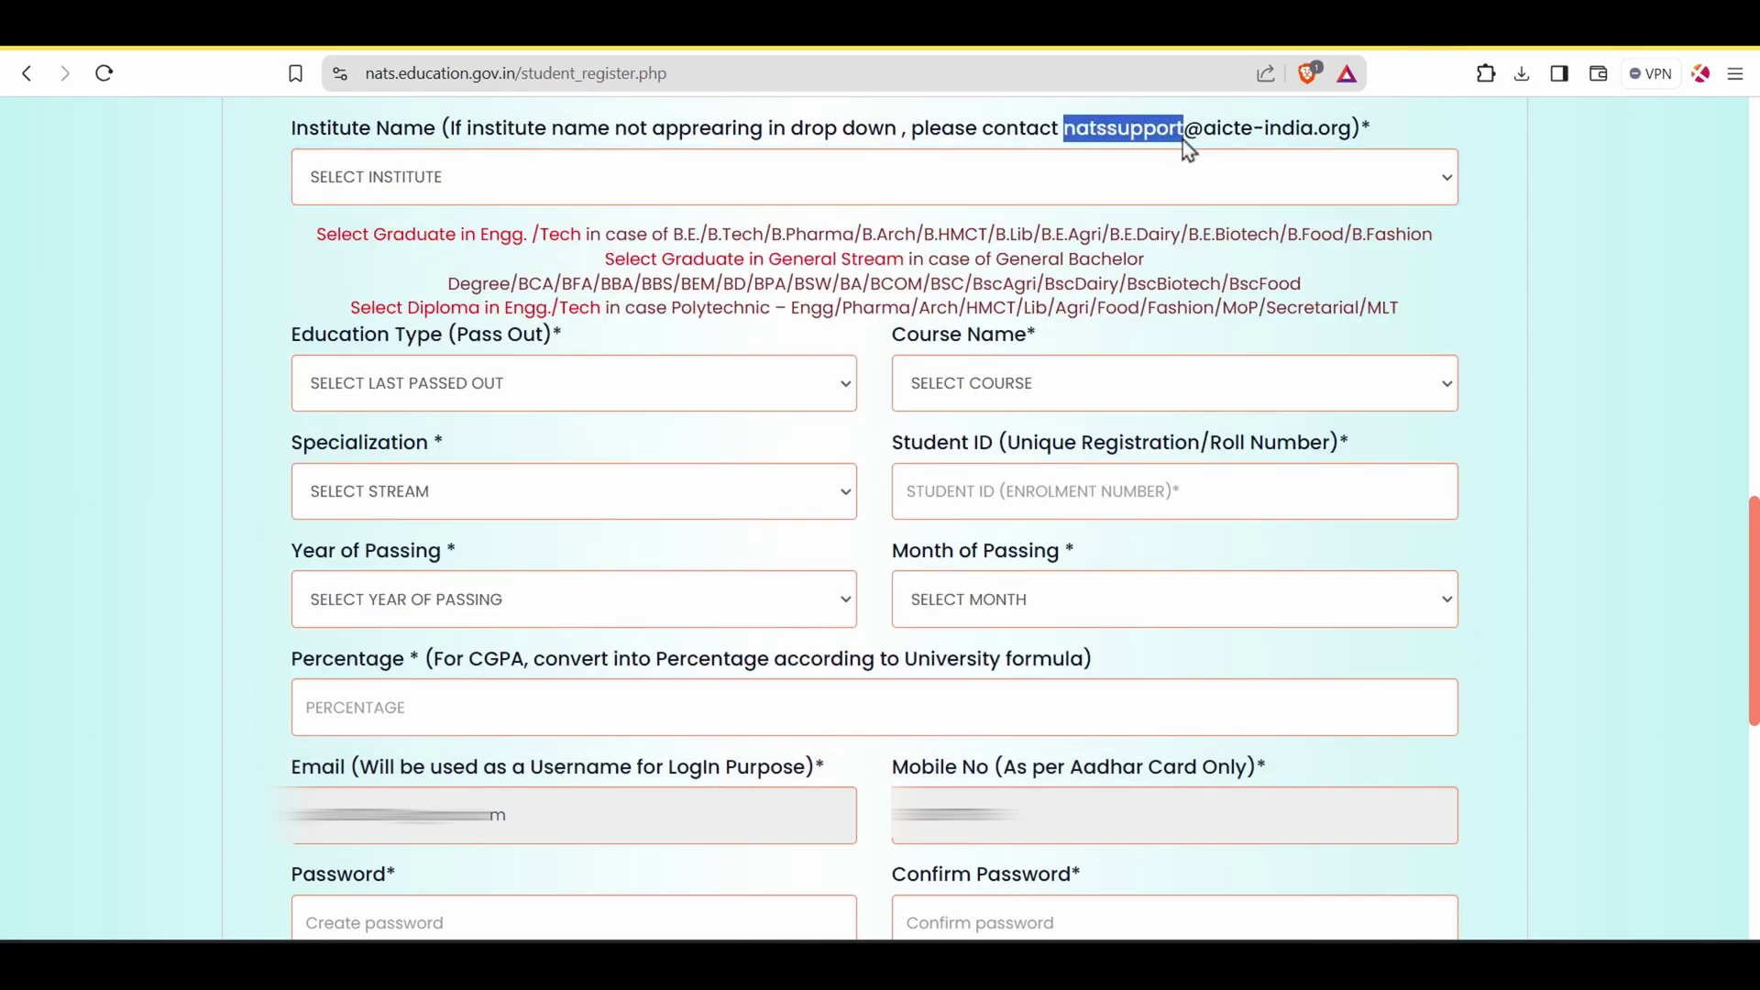
left_click_drag(1253, 145, 1287, 147)
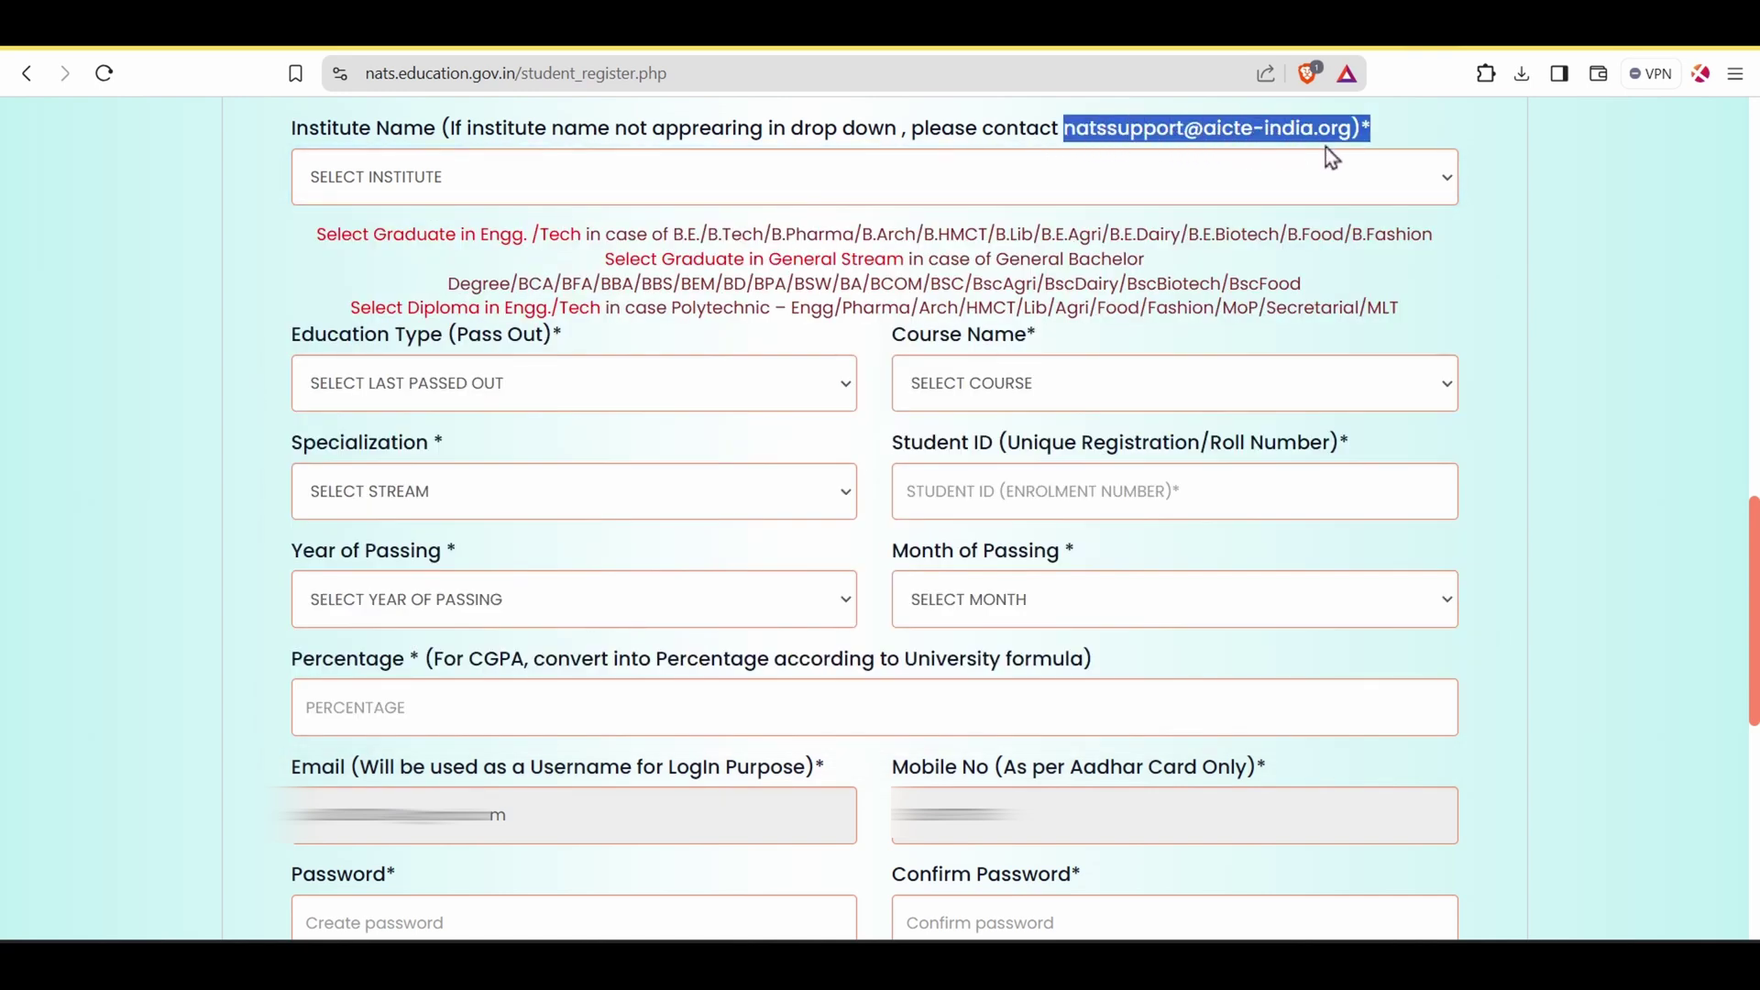
left_click(1441, 133)
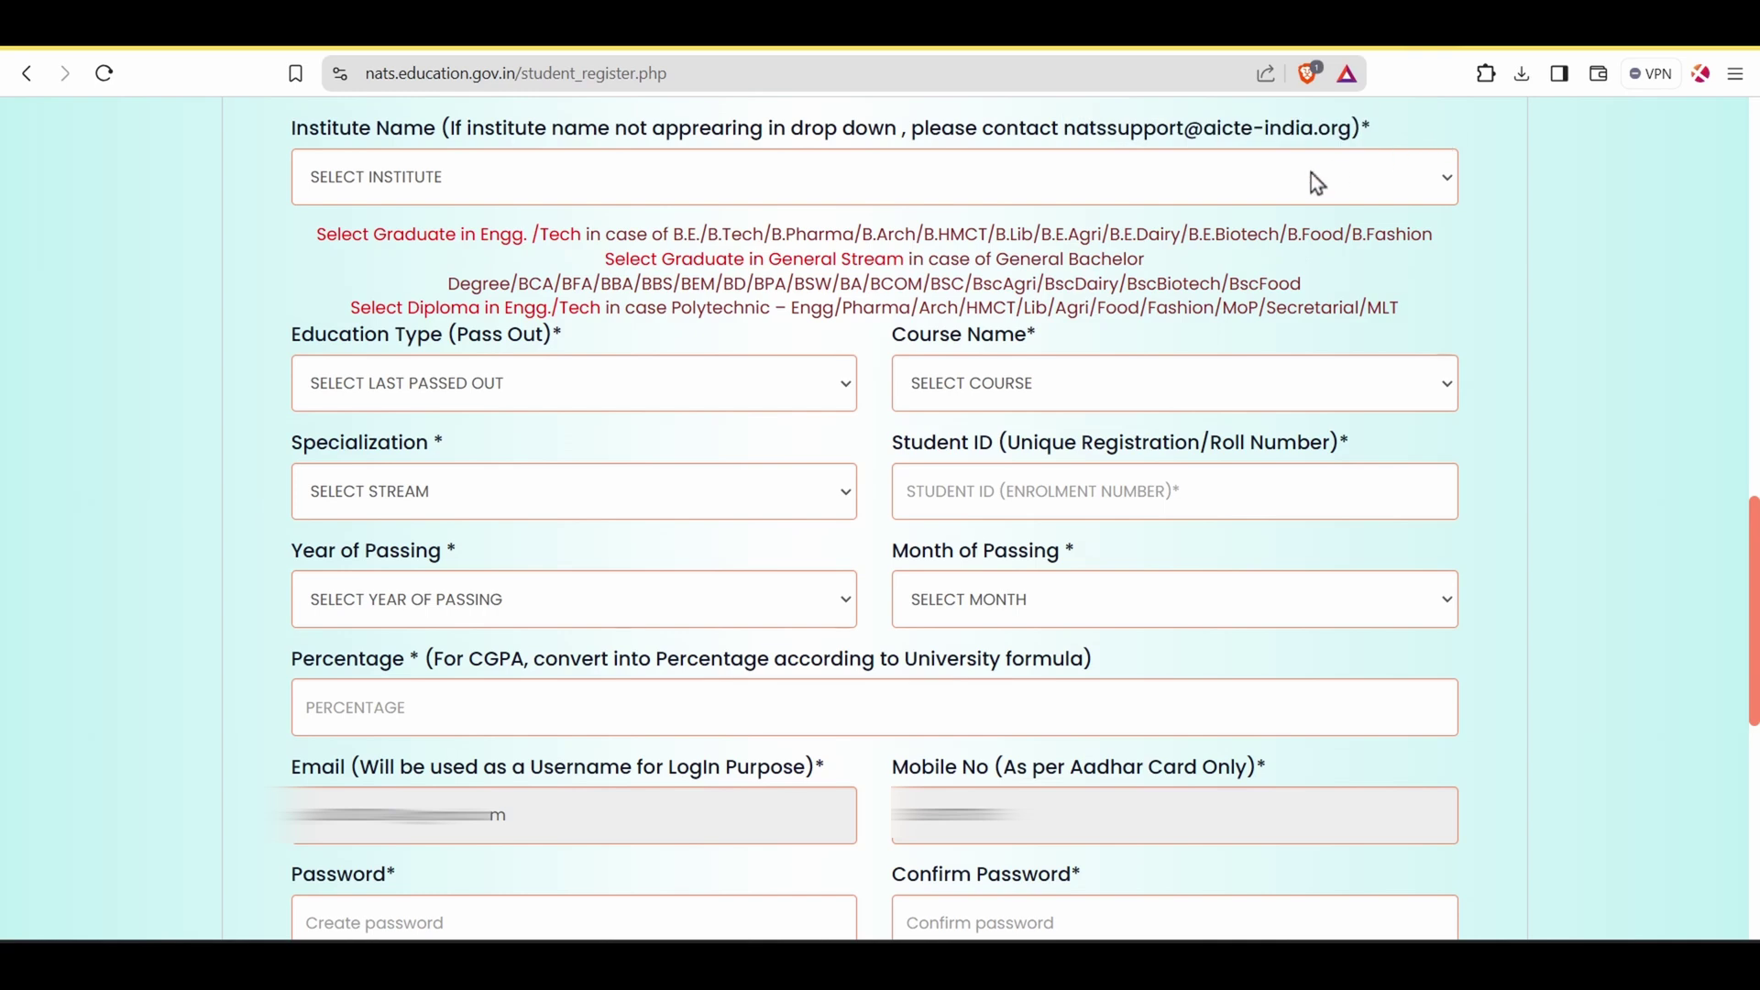
Examine the education type options and which degrees the note assigns to Graduate in Engg./Tech.
left_click(508, 392)
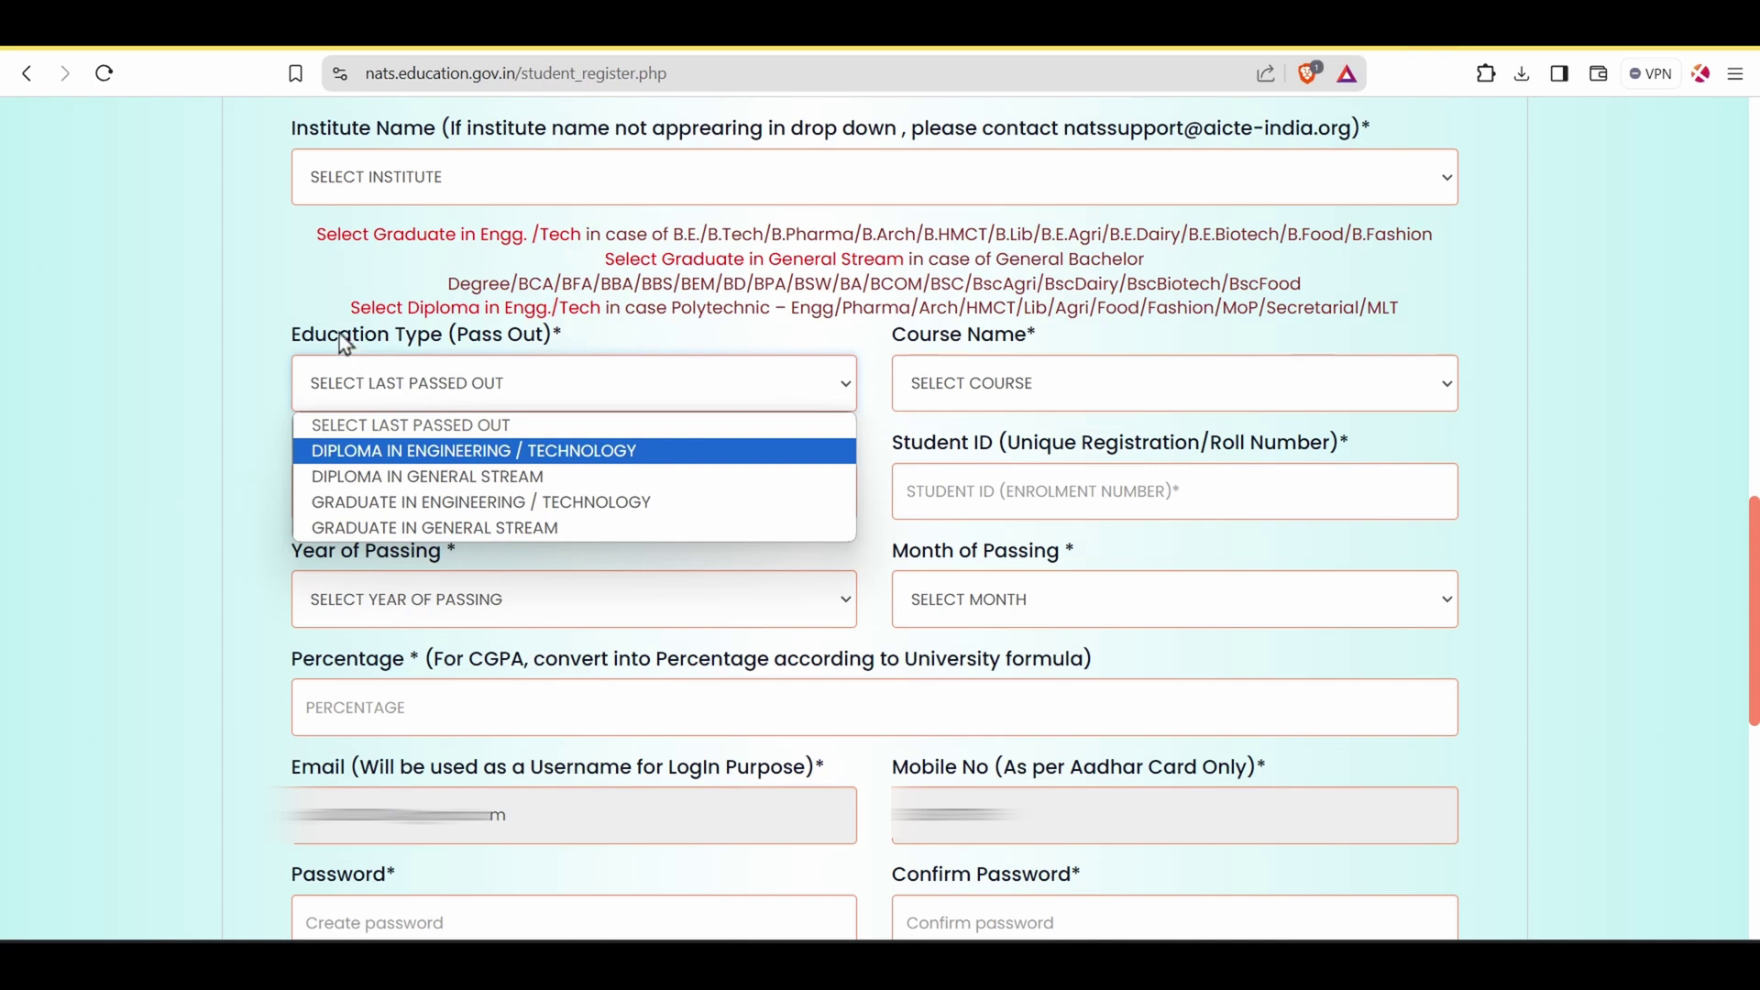
left_click(330, 291)
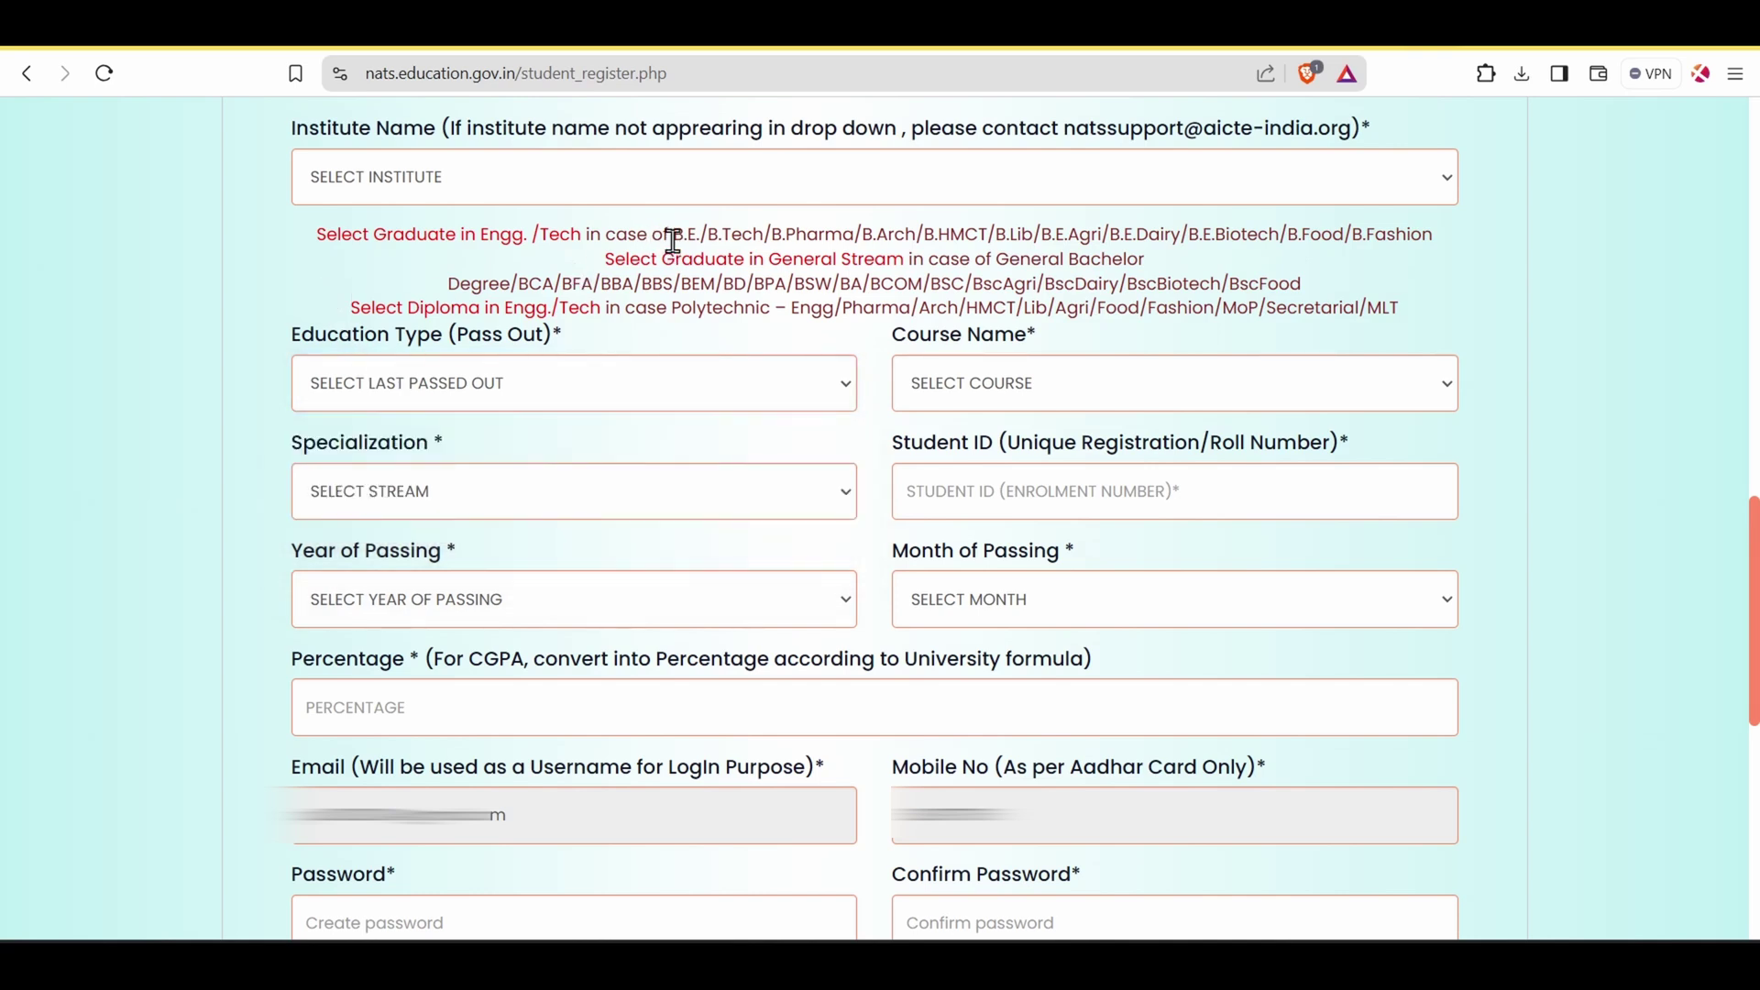
left_click_drag(674, 241, 1000, 240)
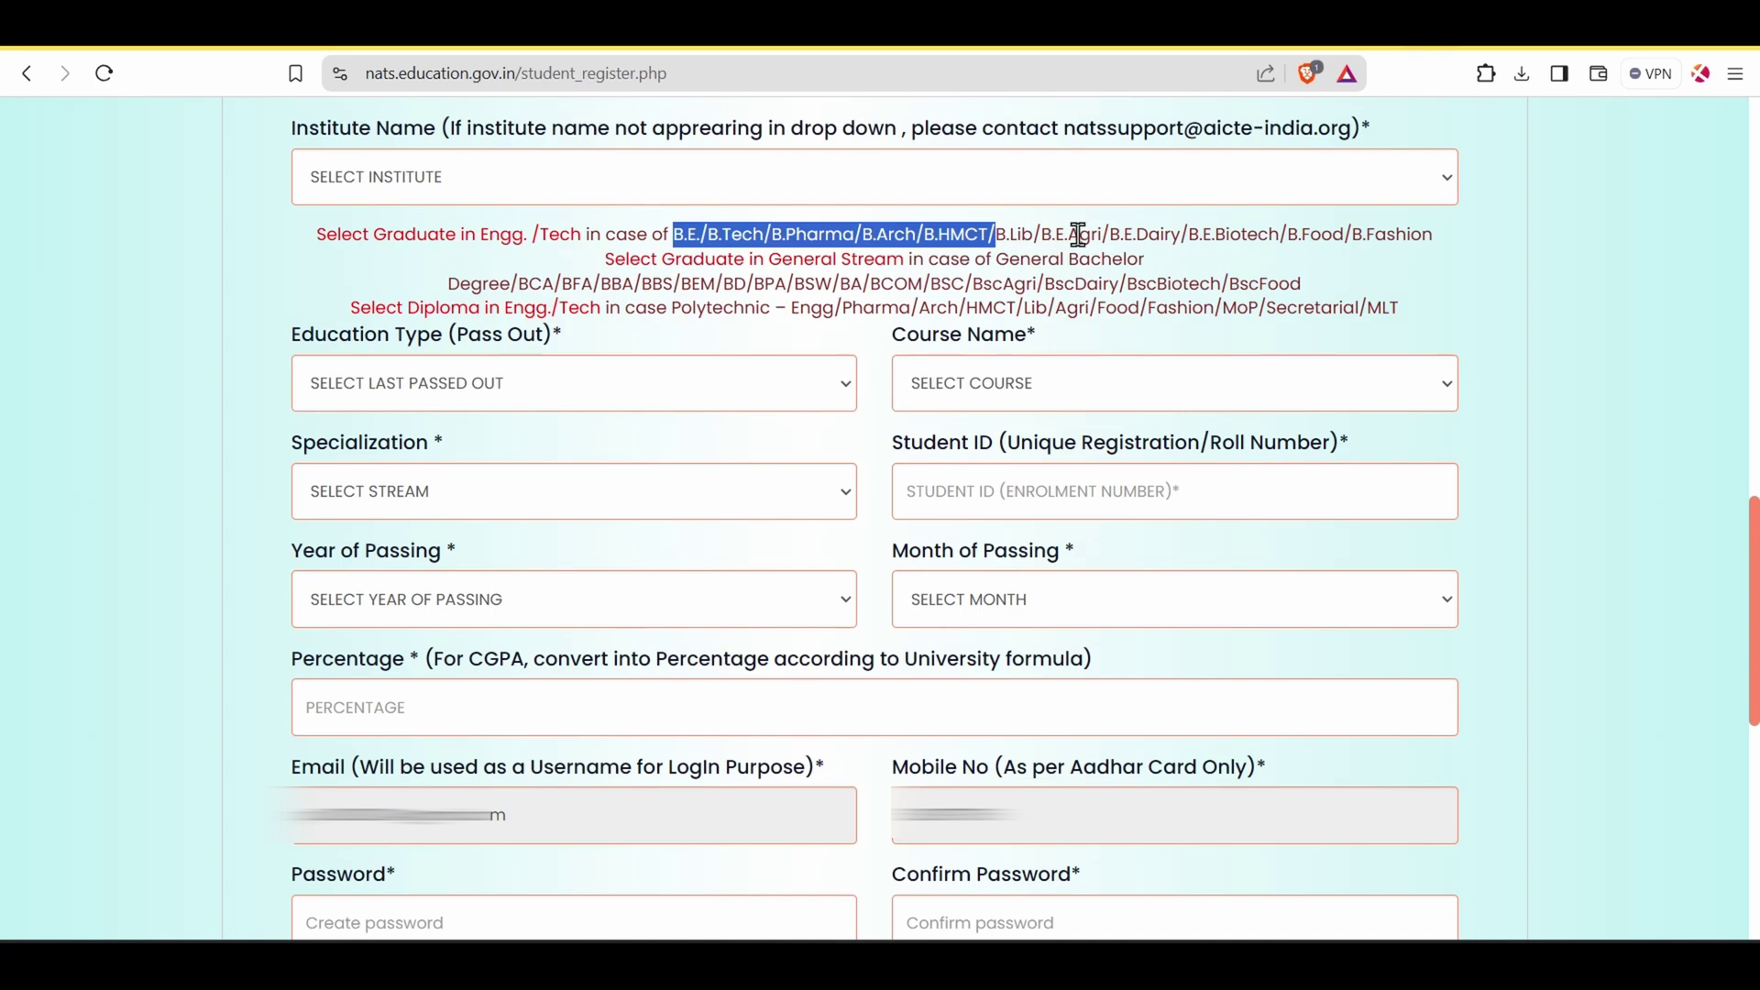
left_click(1427, 237)
left_click_drag(1427, 236, 1120, 236)
left_click_drag(806, 227, 631, 236)
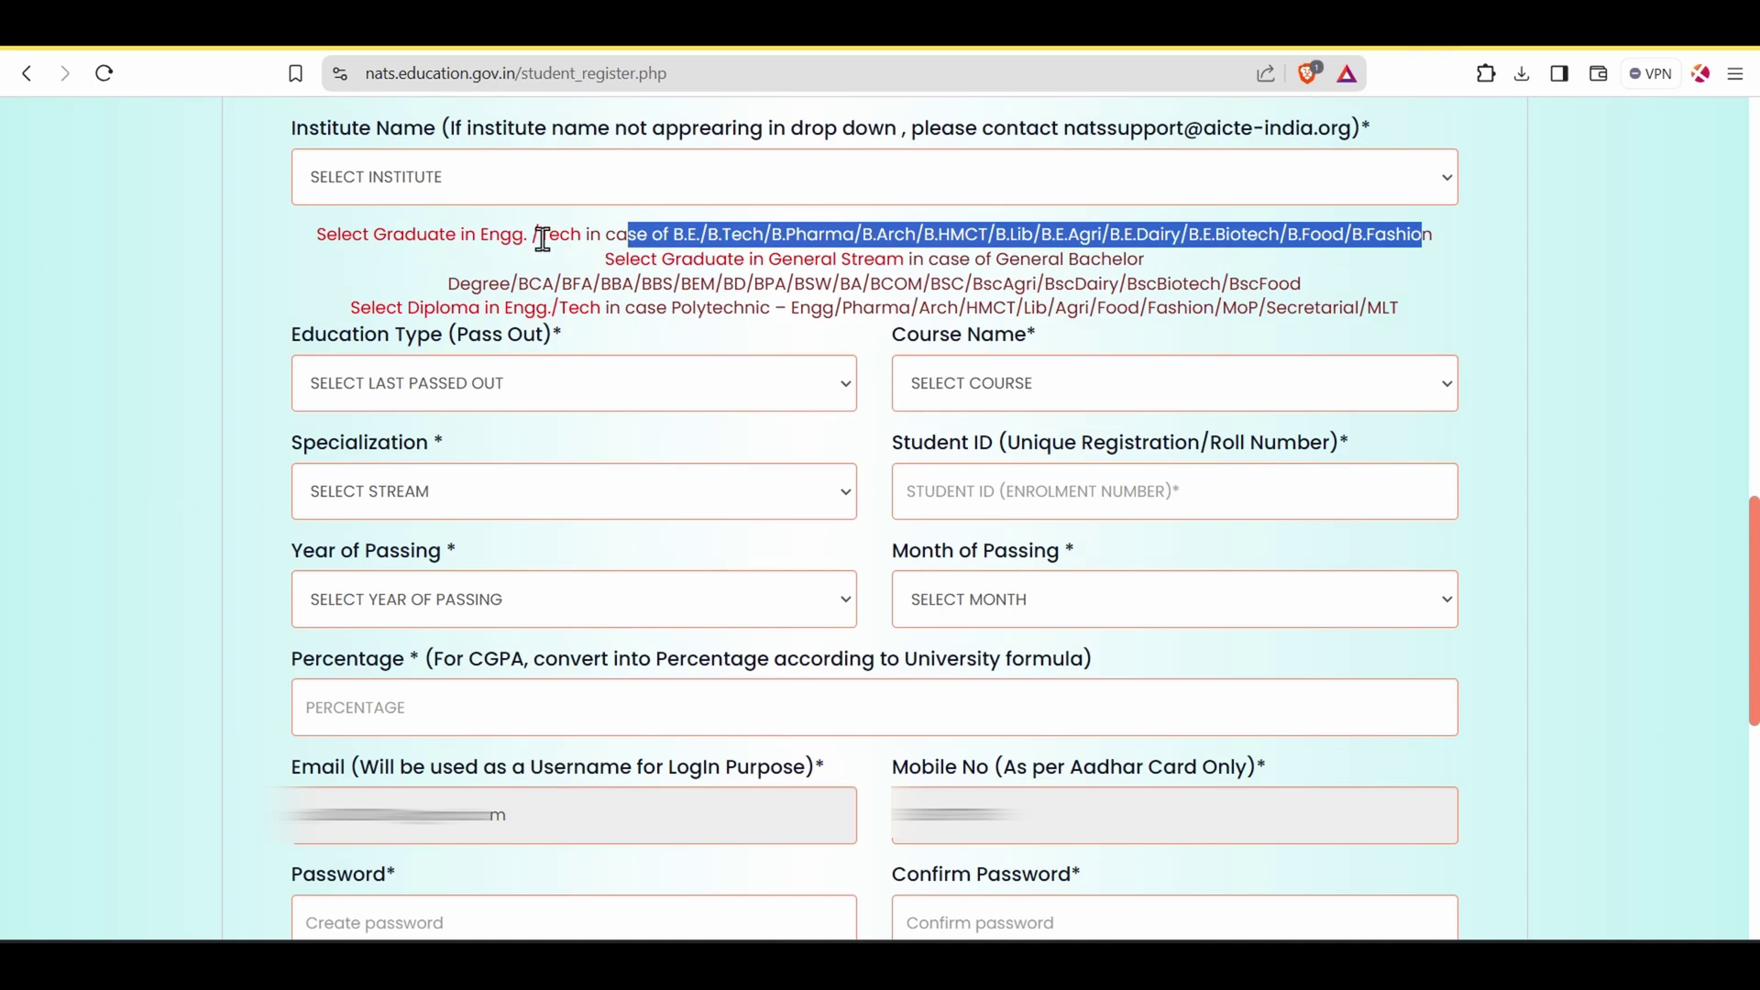
left_click(593, 275)
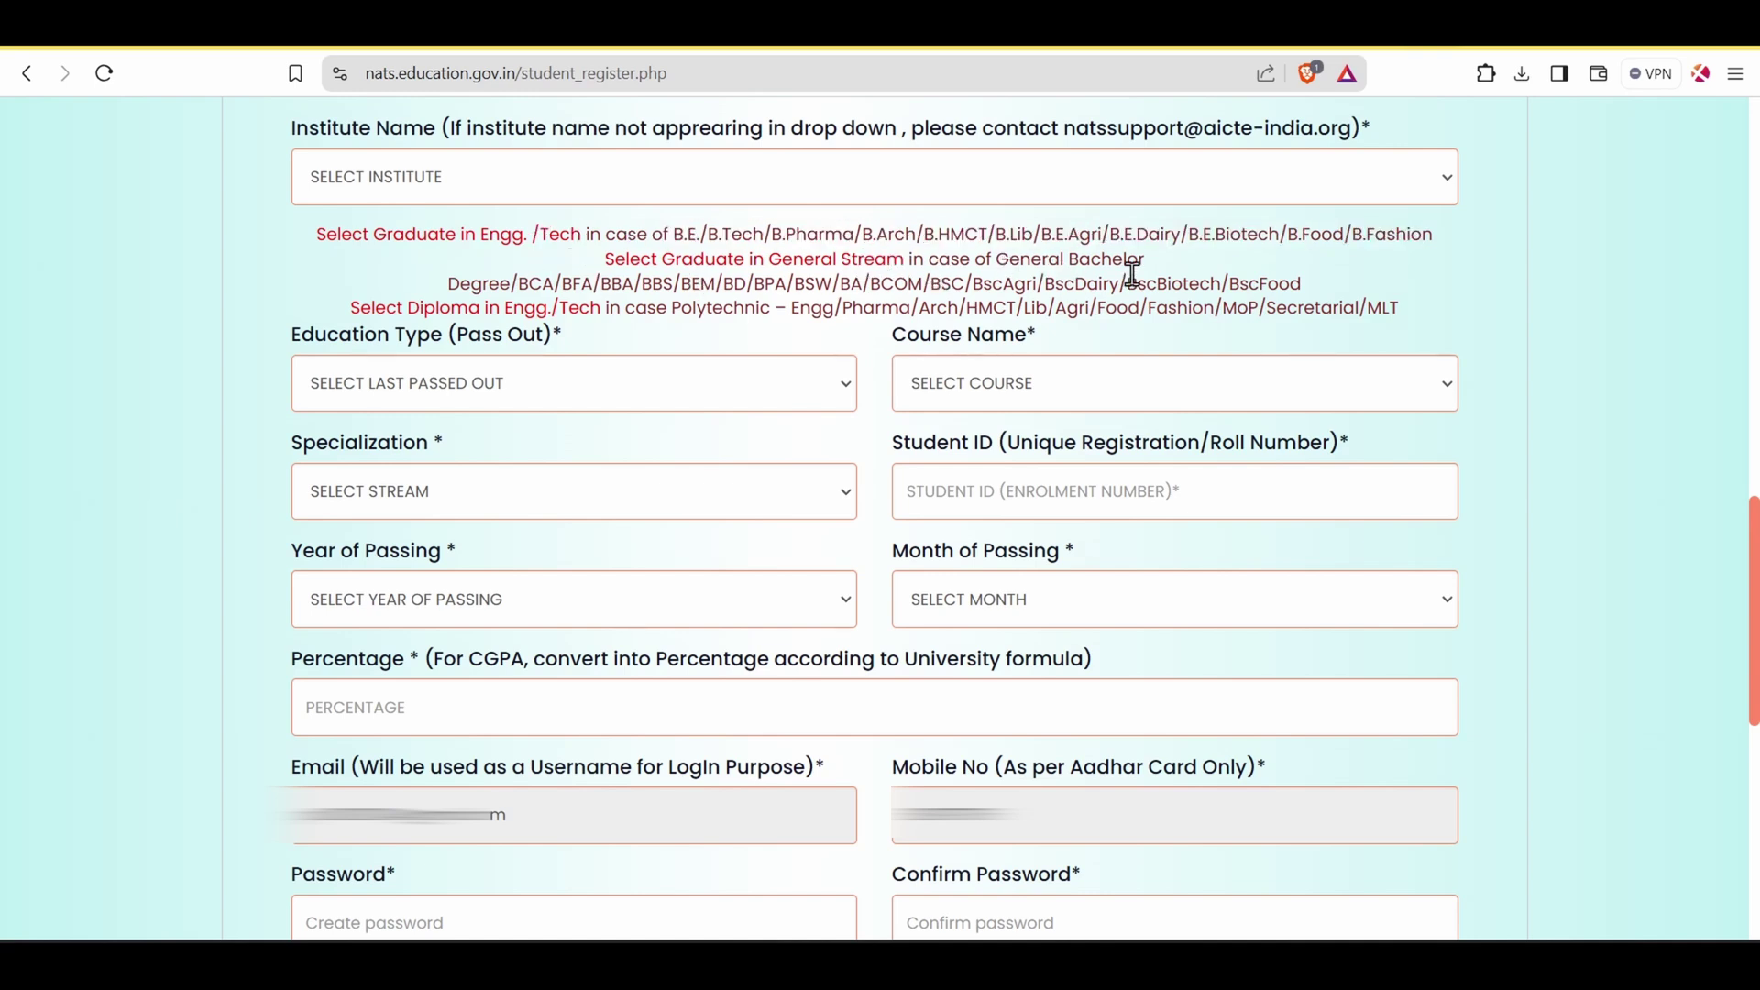
Read which courses the note assigns to Graduate in General Stream and to Diploma in Engg./Tech.
left_click_drag(1138, 260, 1001, 259)
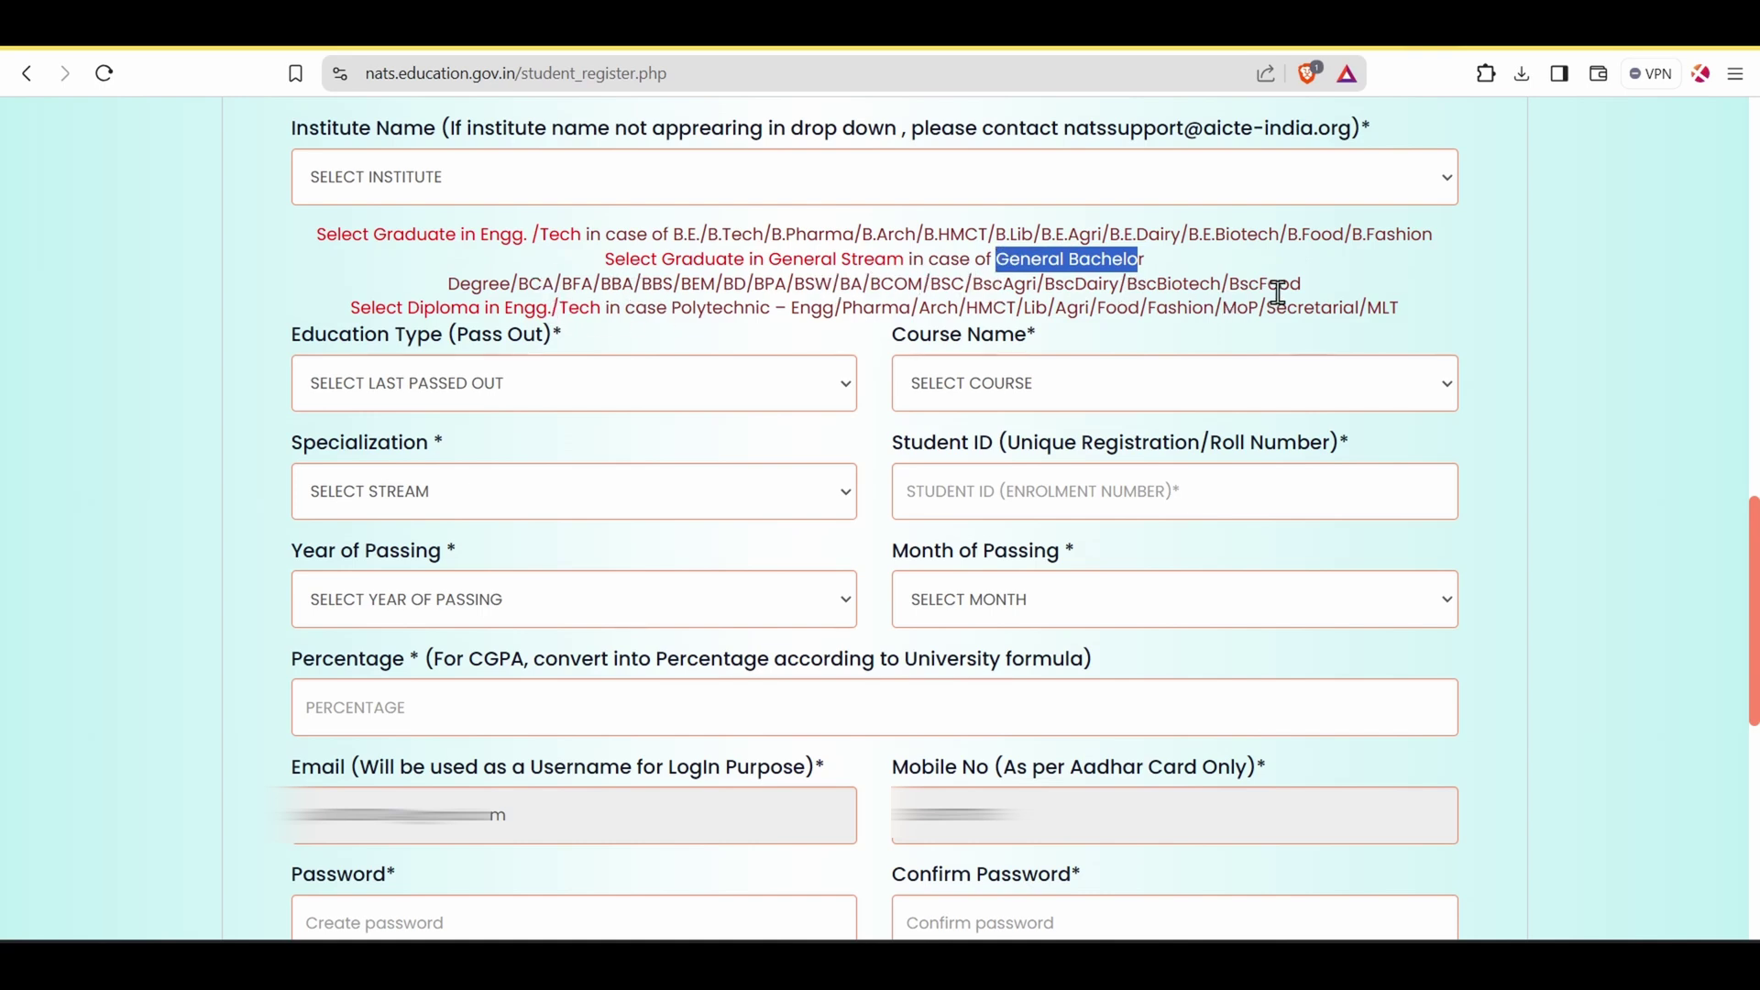
left_click_drag(1302, 284, 1026, 284)
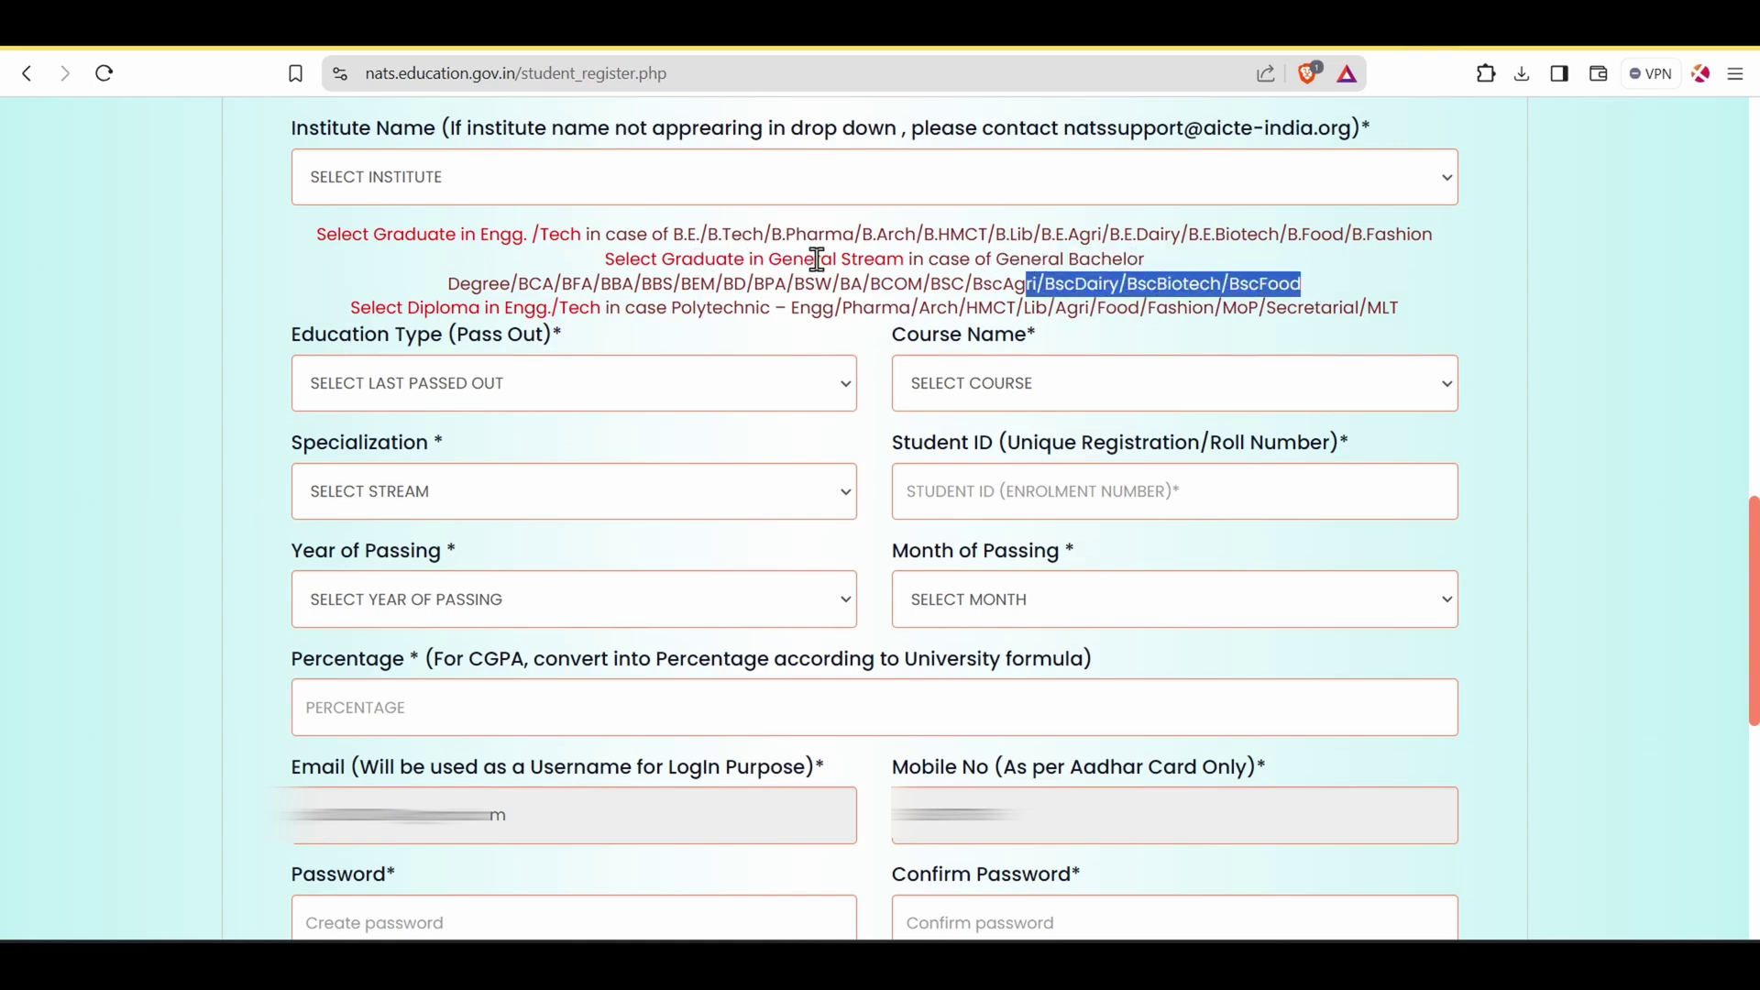
left_click(587, 342)
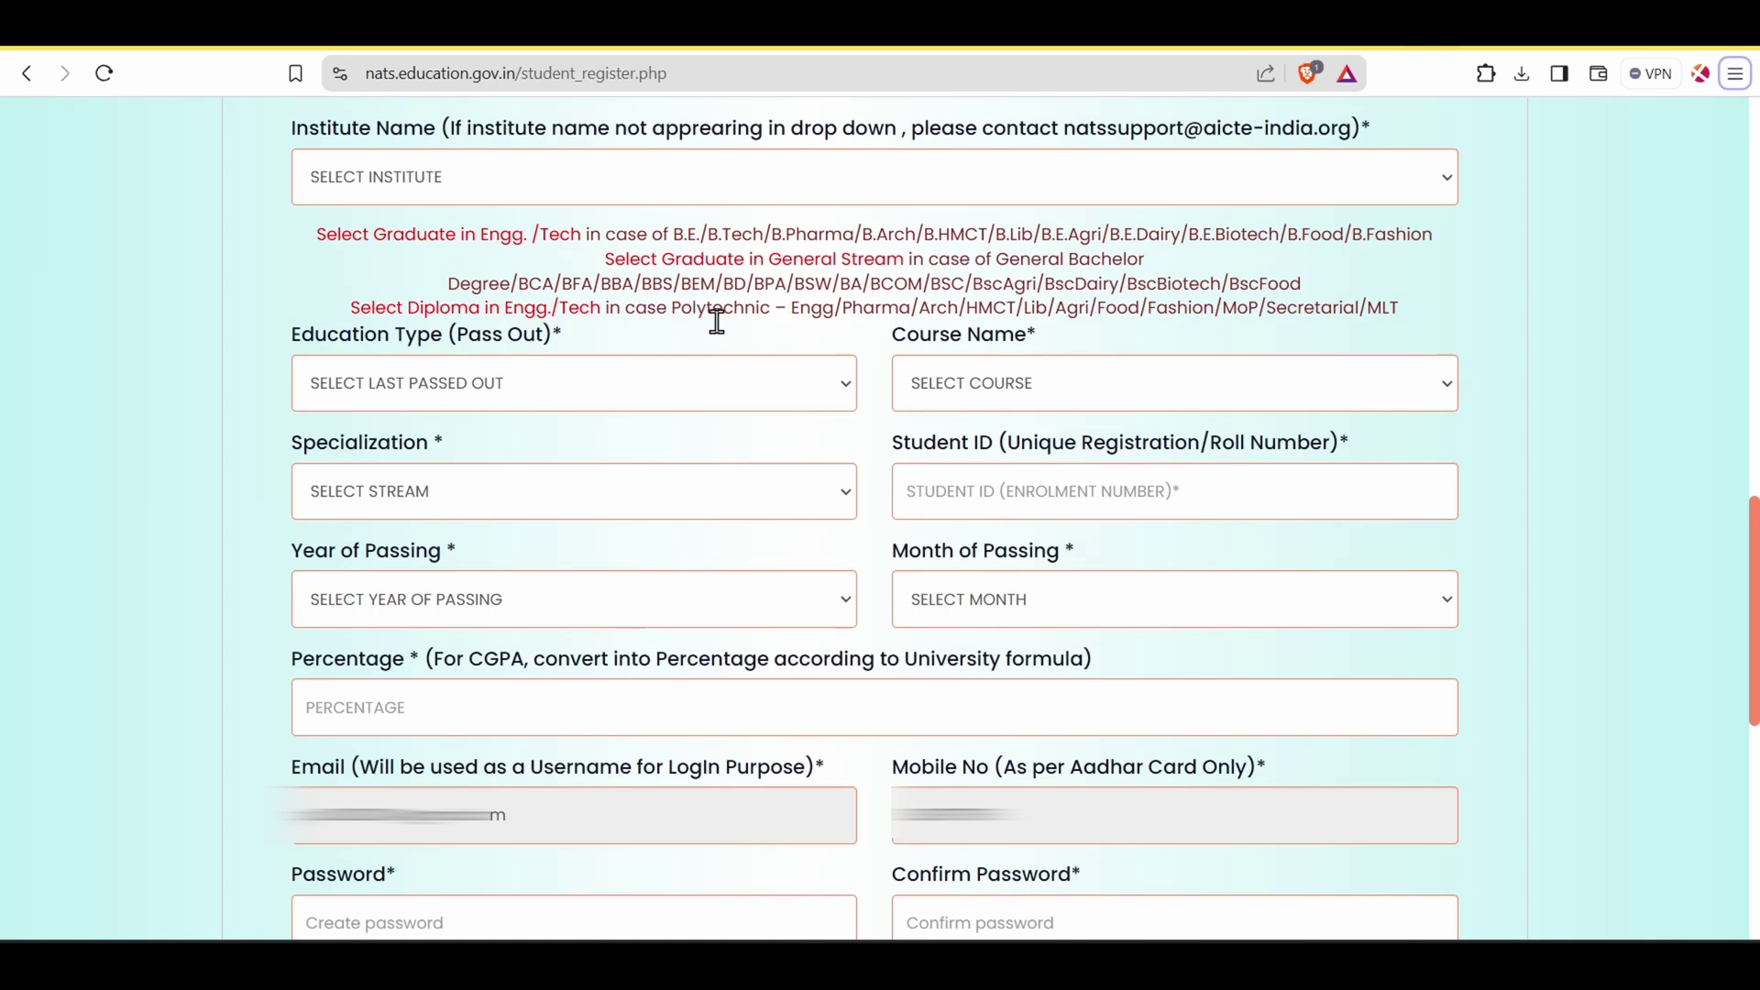
left_click_drag(803, 308, 735, 325)
left_click(1431, 318)
left_click(642, 337)
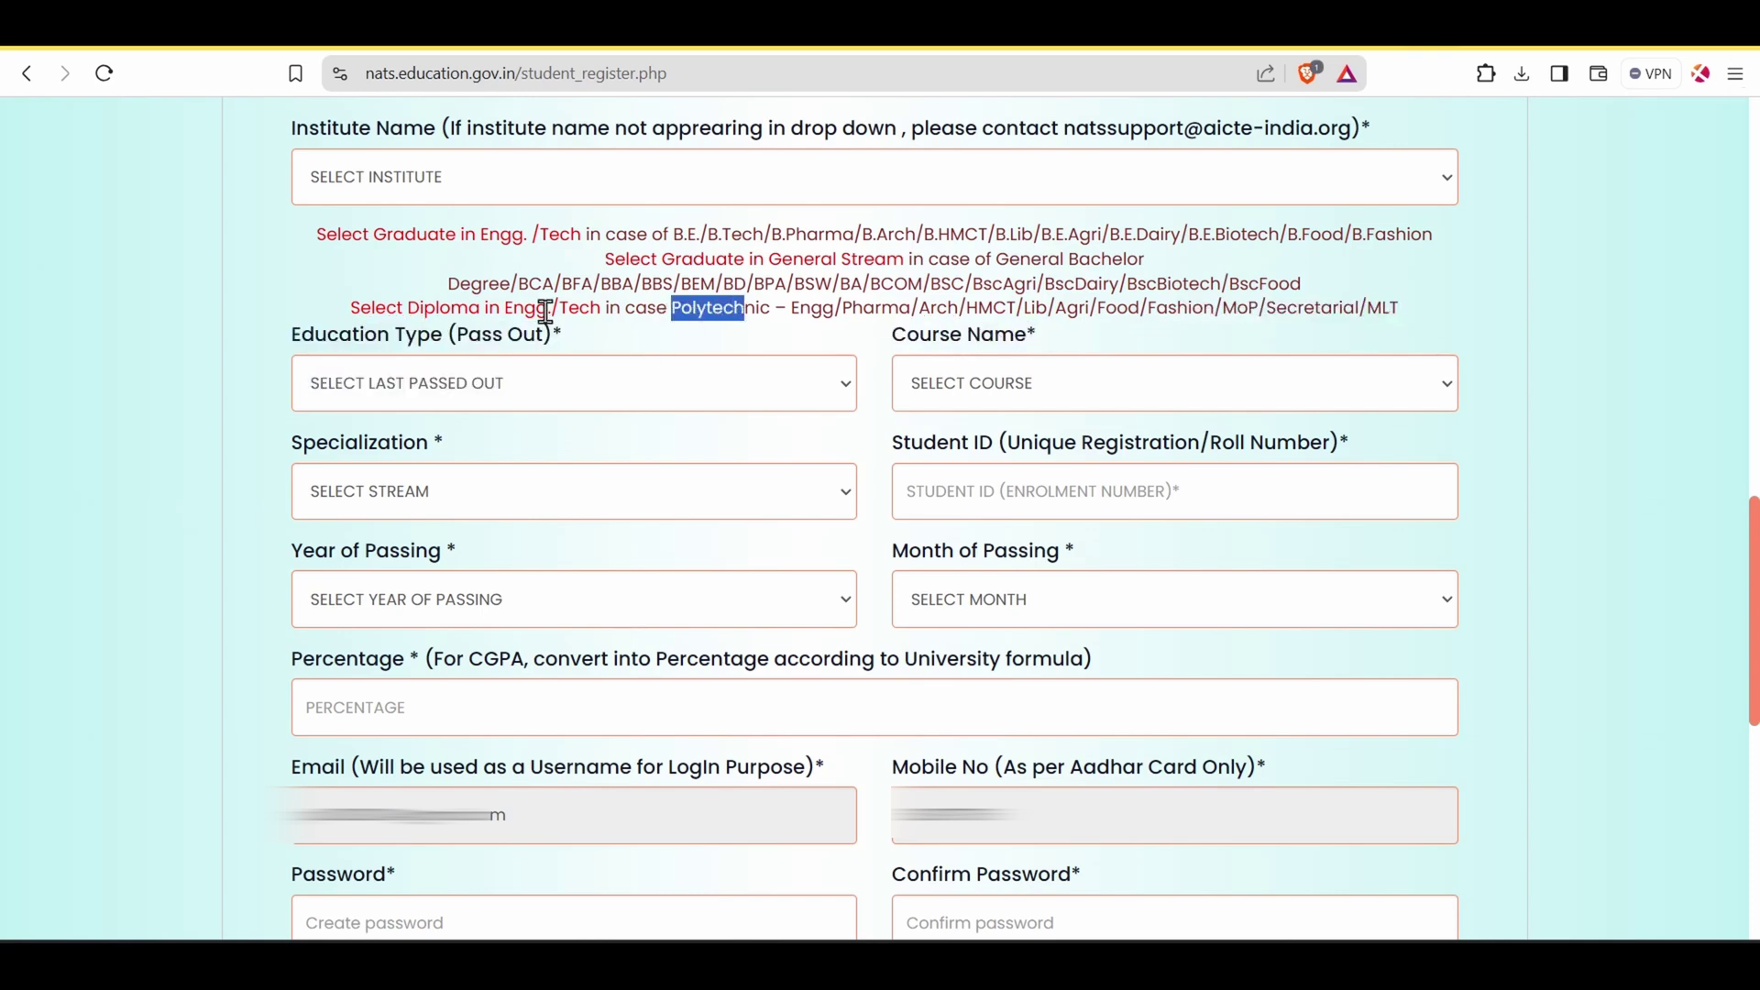
left_click(664, 346)
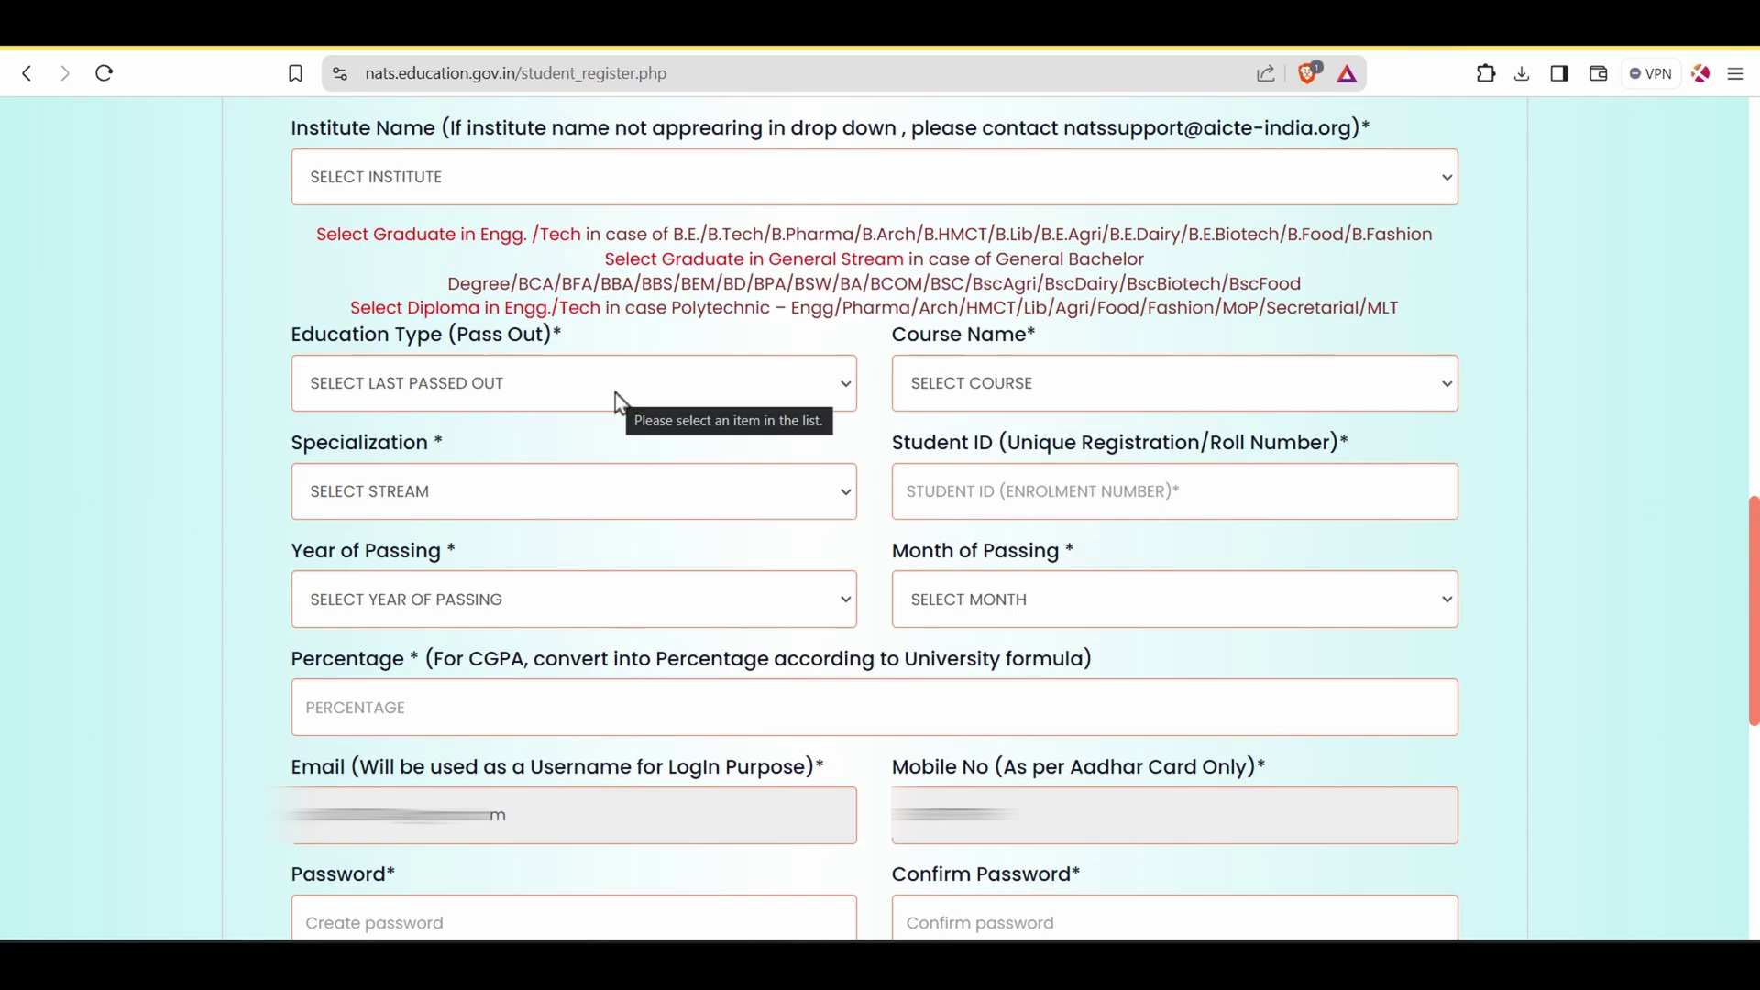
Set the education type to GRADUATE IN GENERAL STREAM and the course name to BACHELOR OF SCIENCE.
left_click(1042, 387)
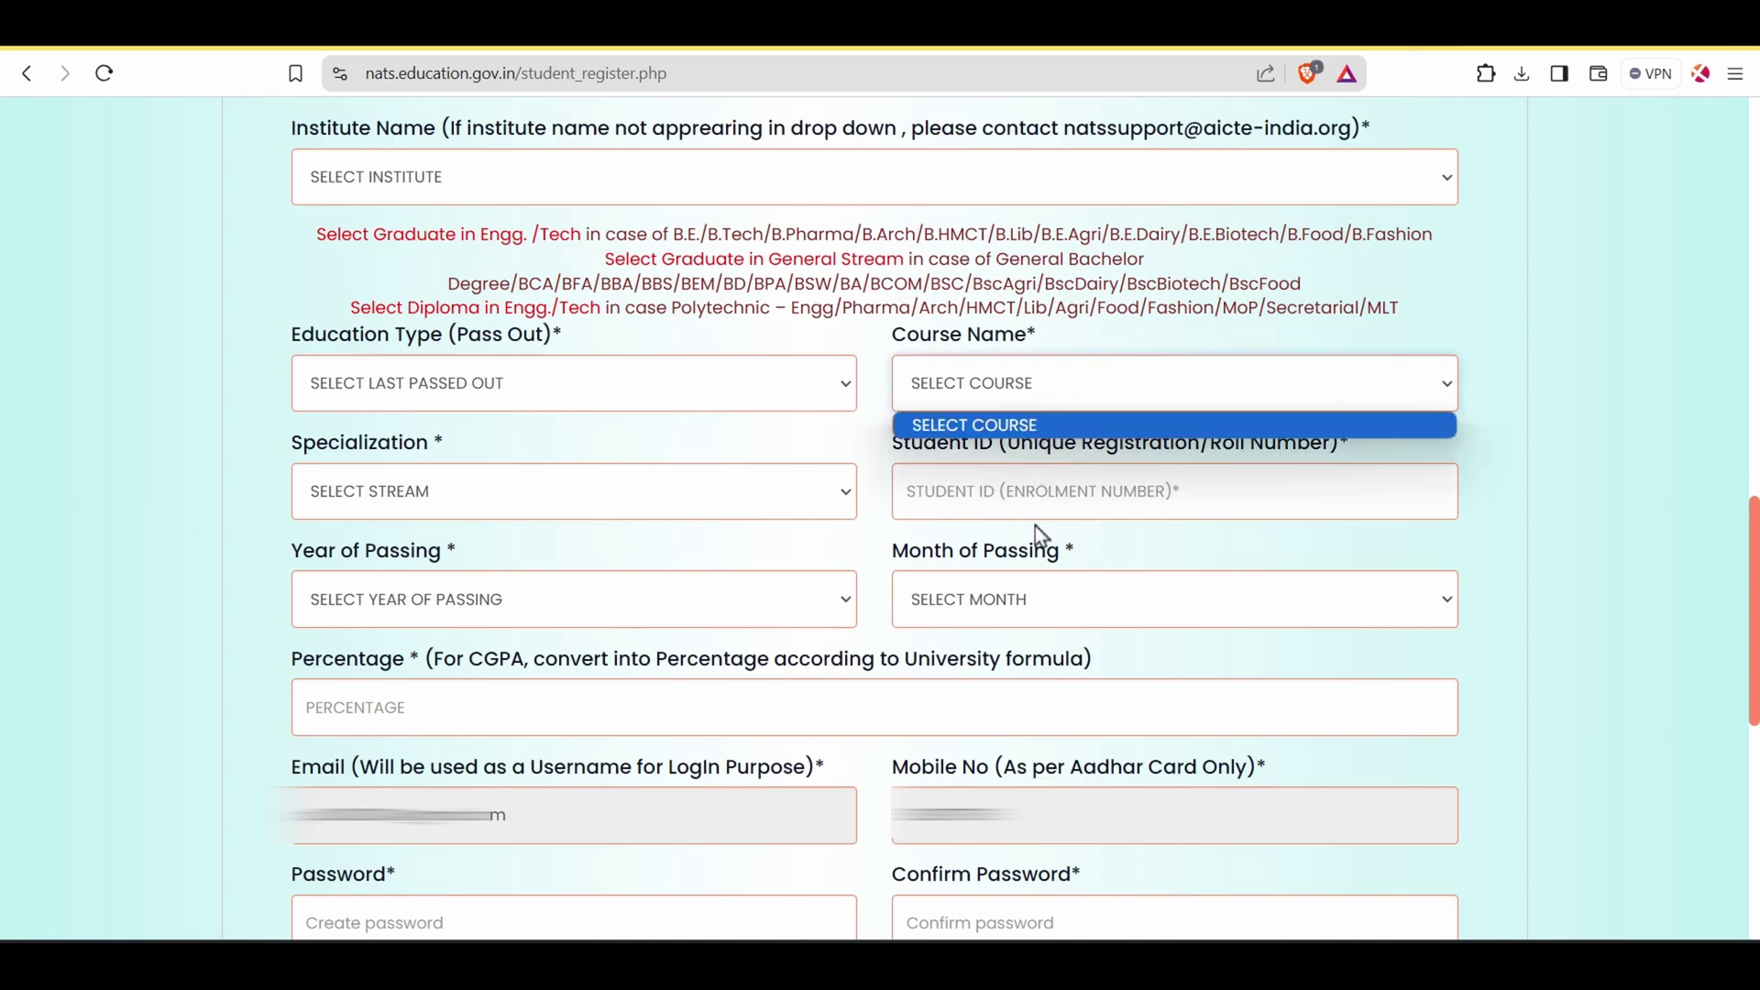
left_click(751, 377)
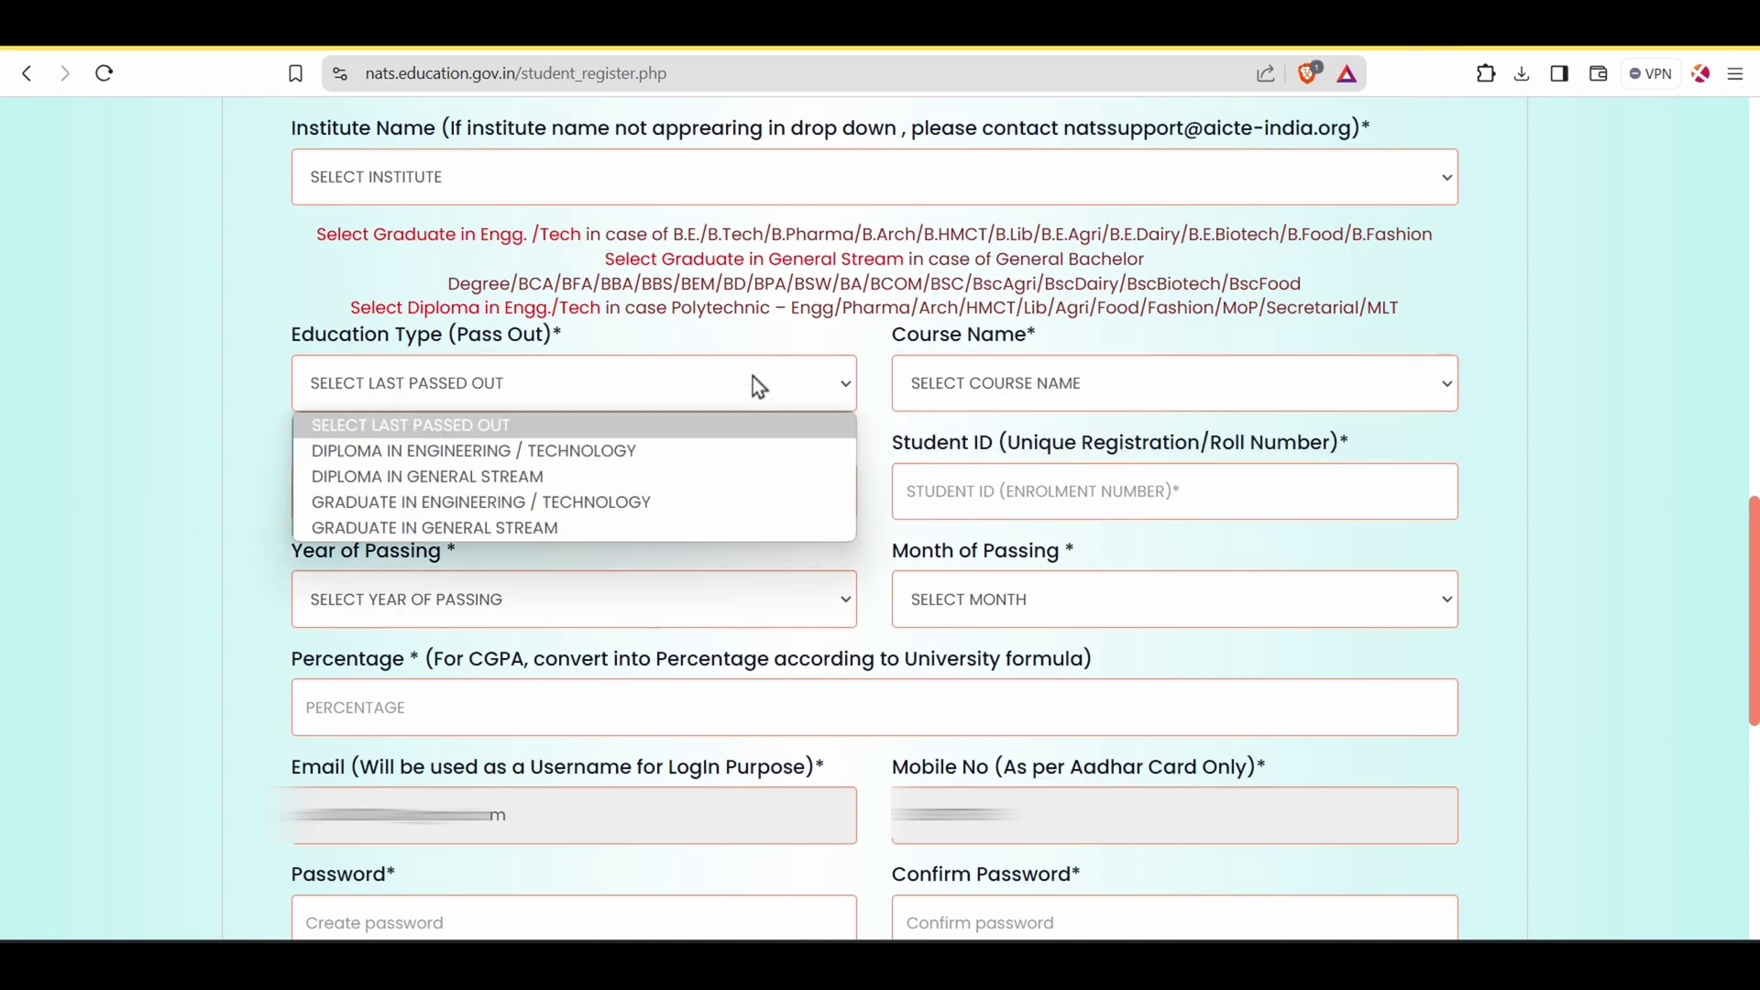
left_click(662, 478)
left_click(1006, 605)
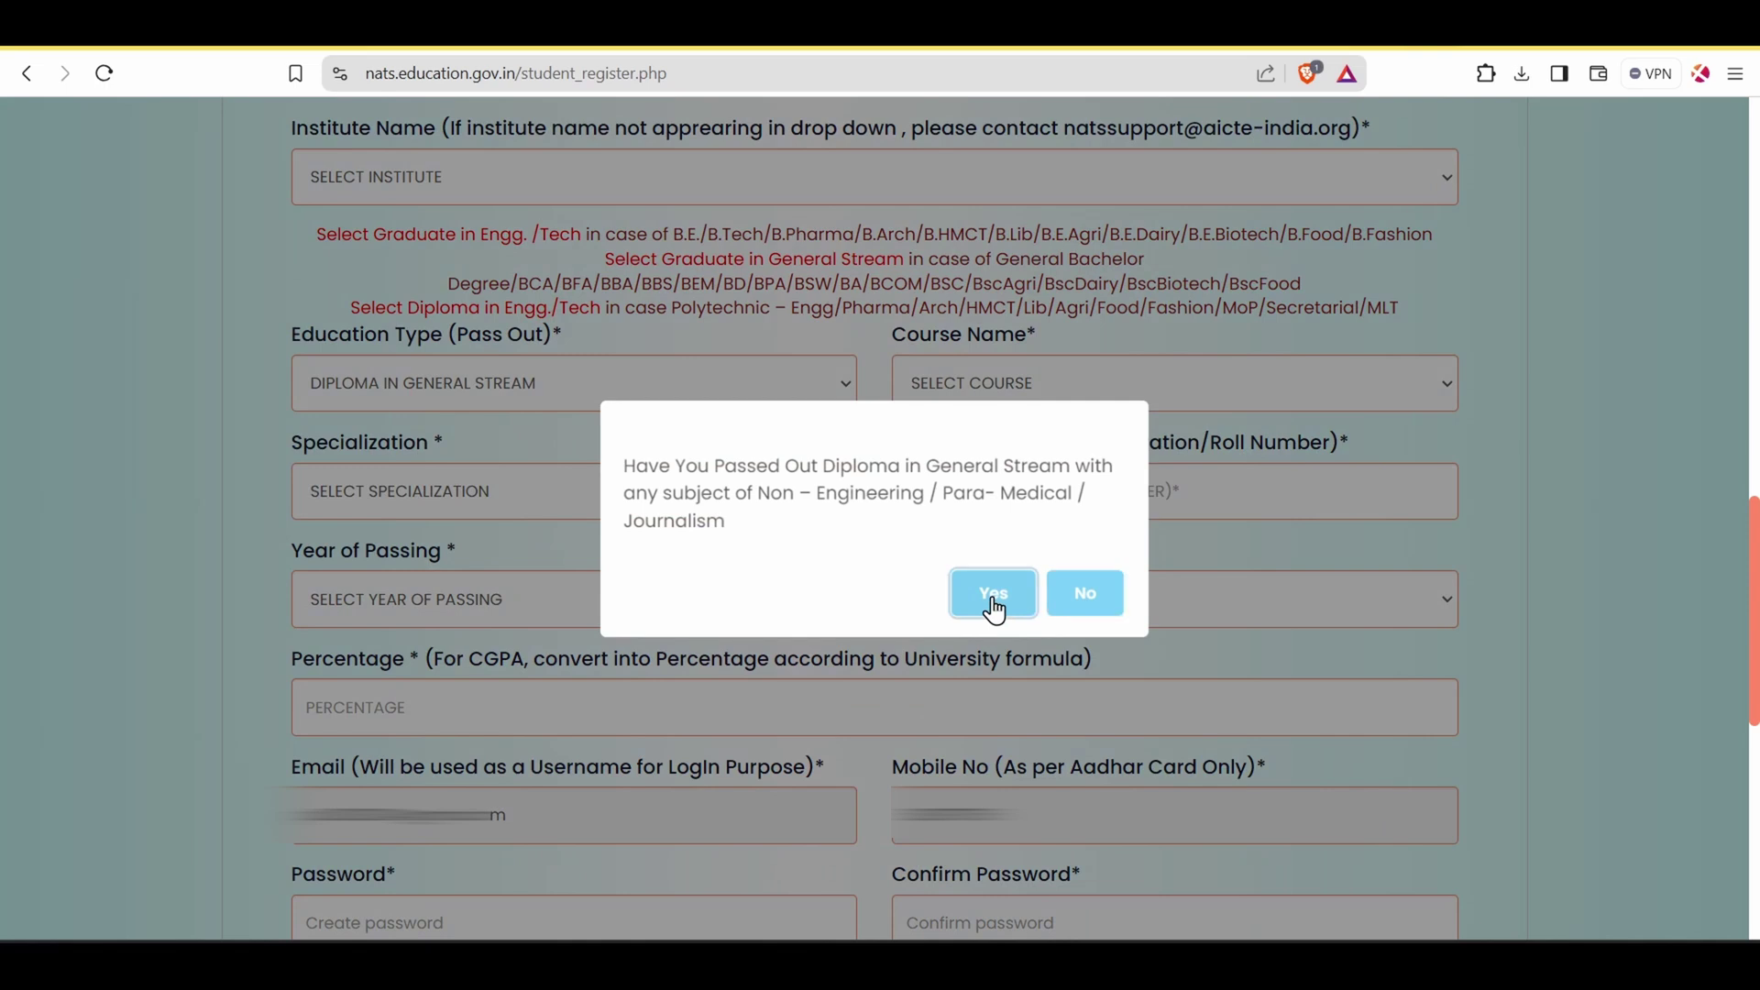
left_click(1073, 392)
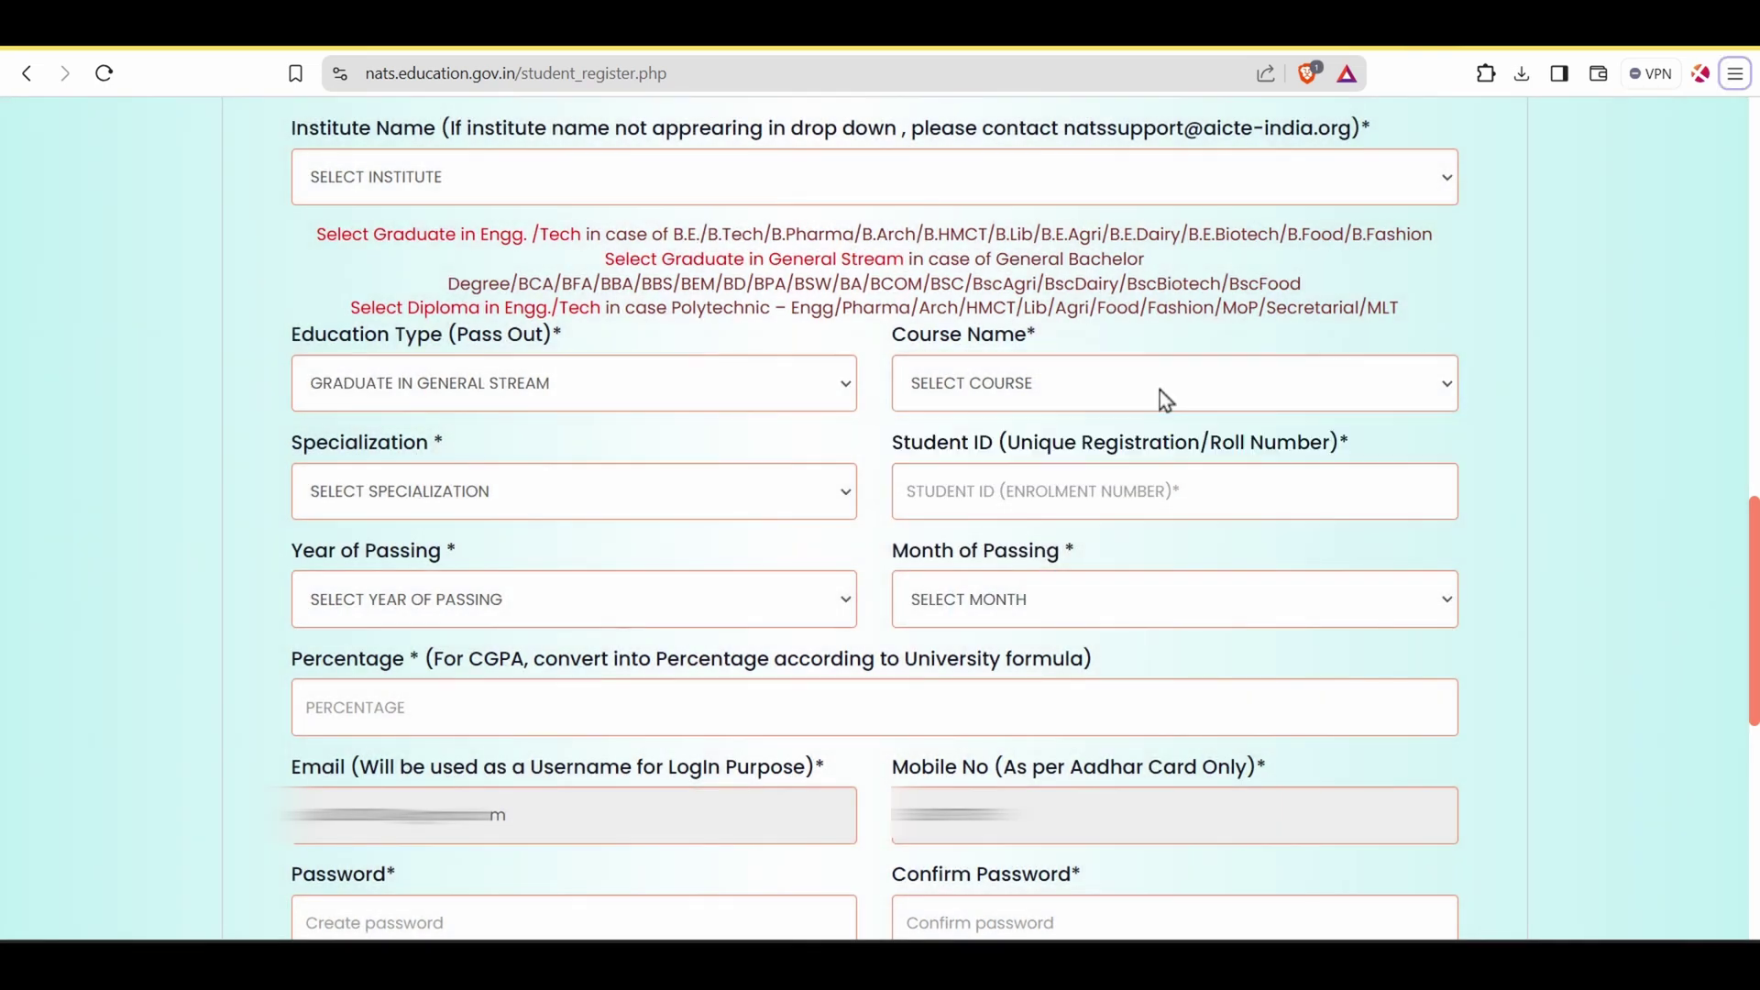
left_click(1159, 391)
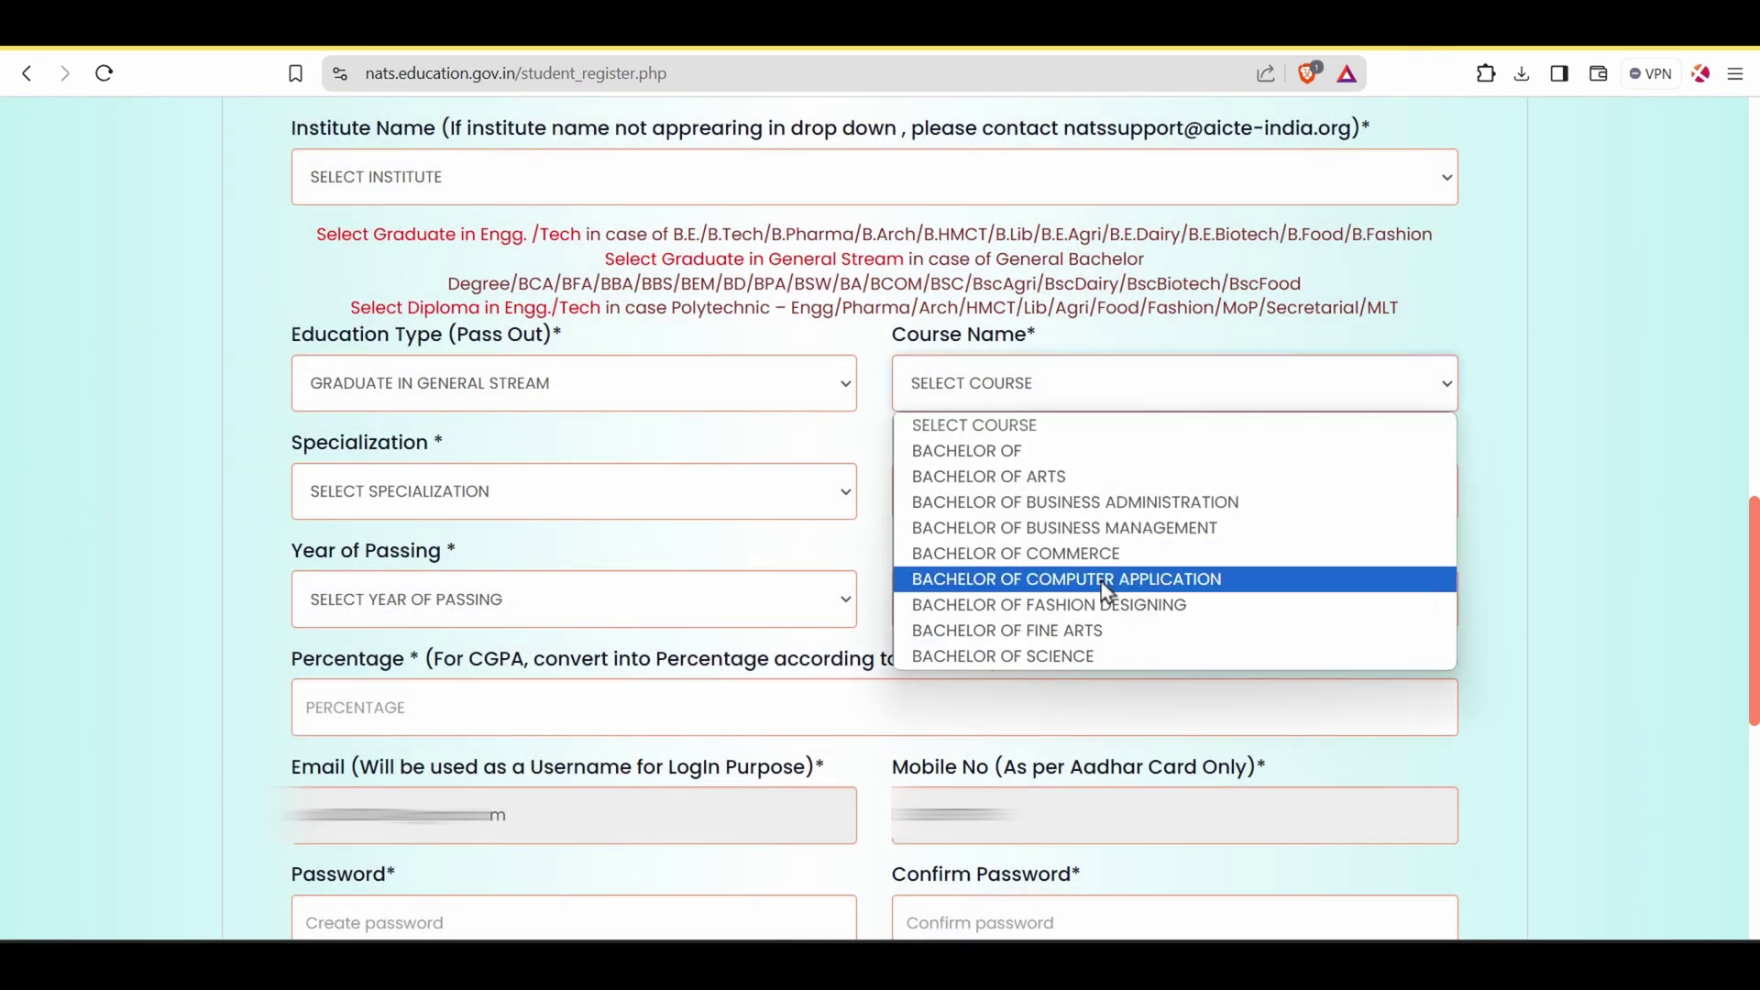
left_click(1031, 662)
Set the specialization of the Bachelor of Science course to PHYSICS.
left_click(794, 505)
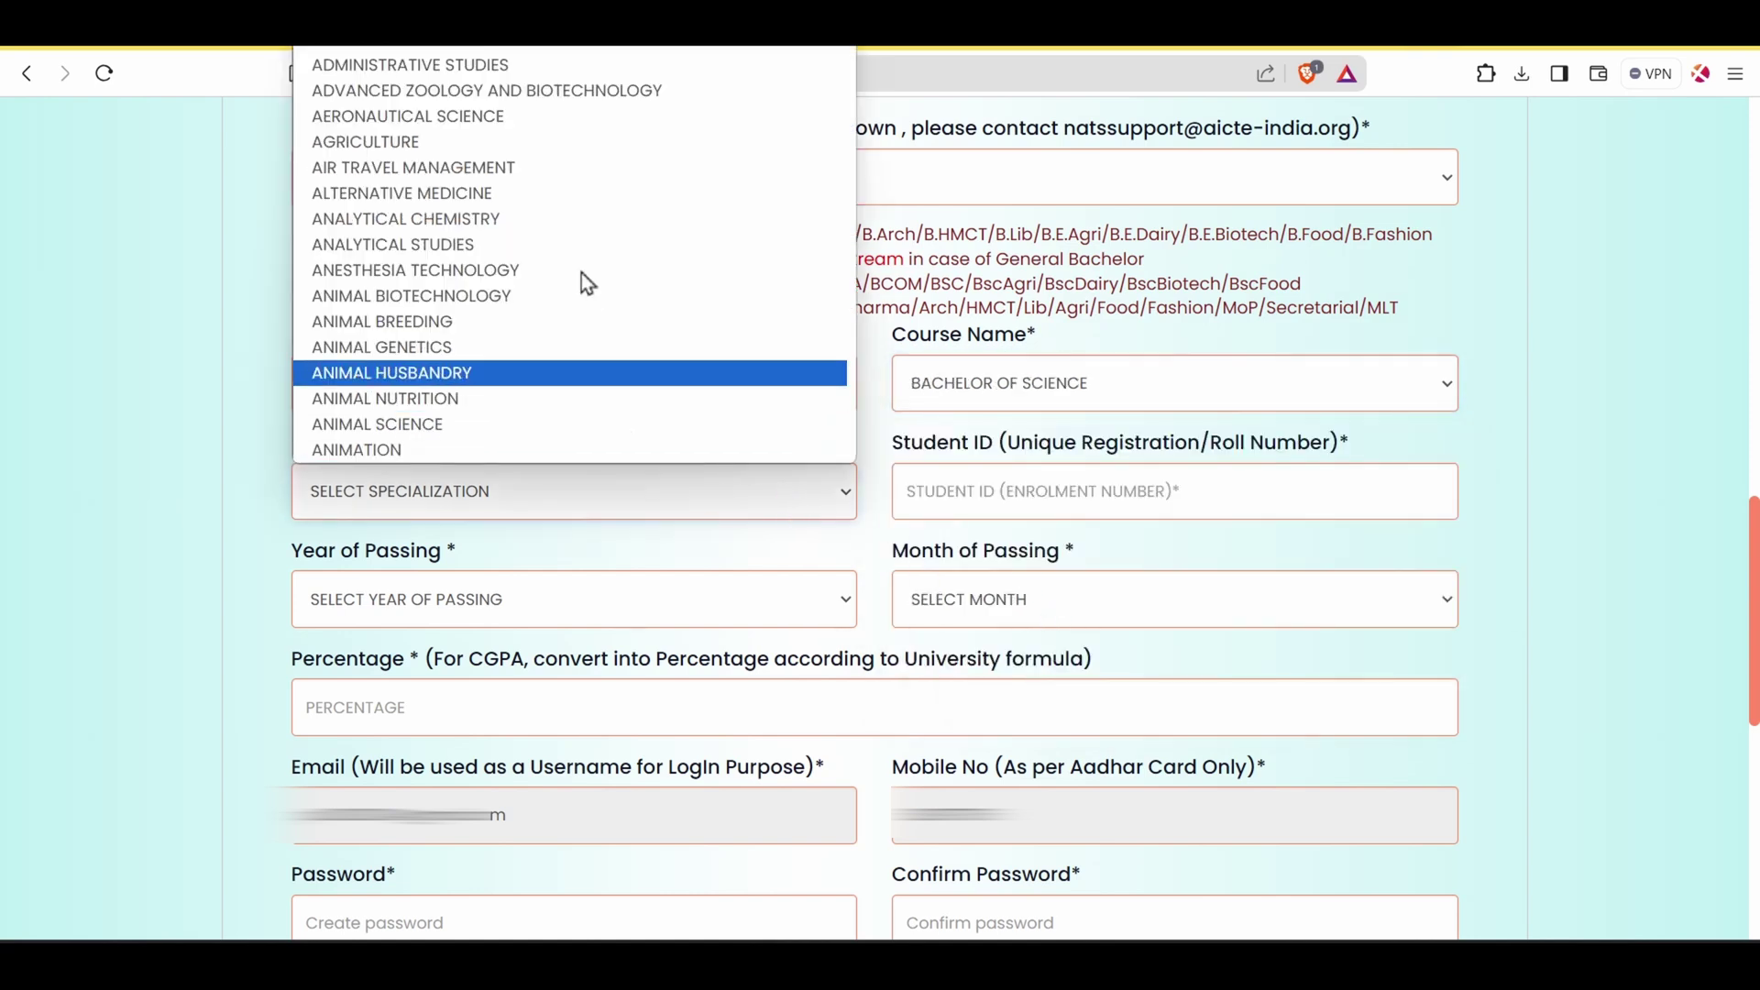
scroll(613, 224, "down", 12)
scroll(609, 307, "down", 20)
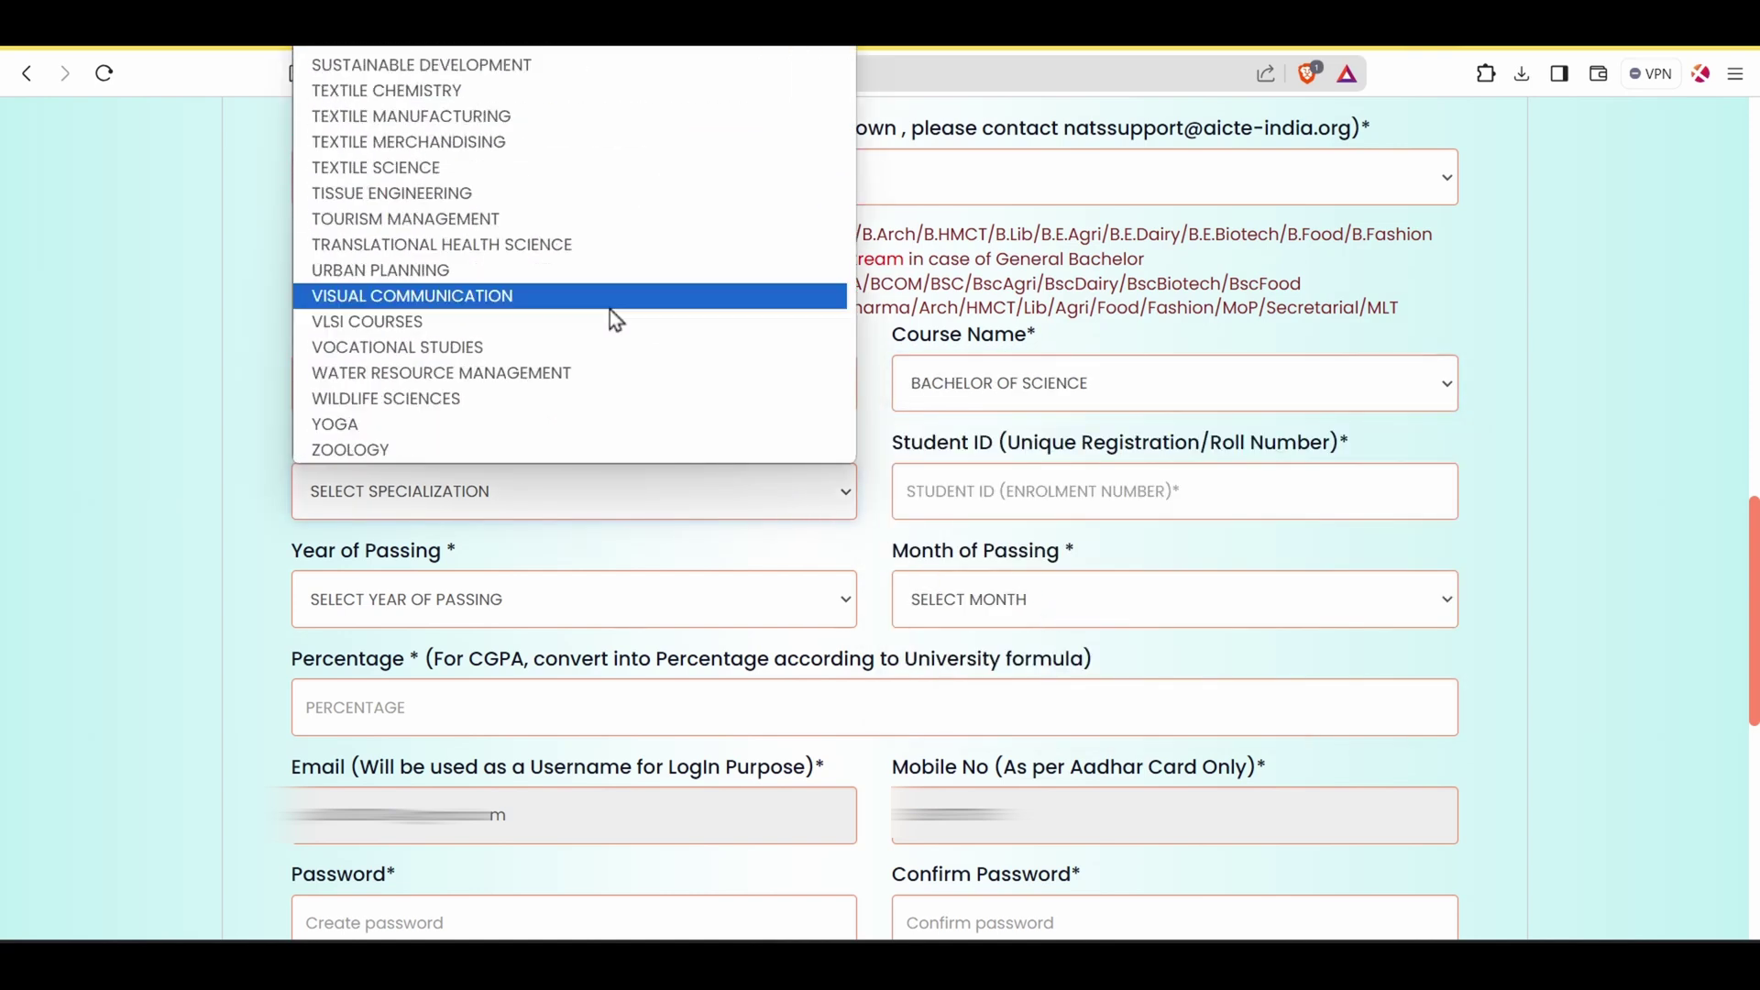
scroll(590, 325, "up", 5)
scroll(590, 324, "up", 15)
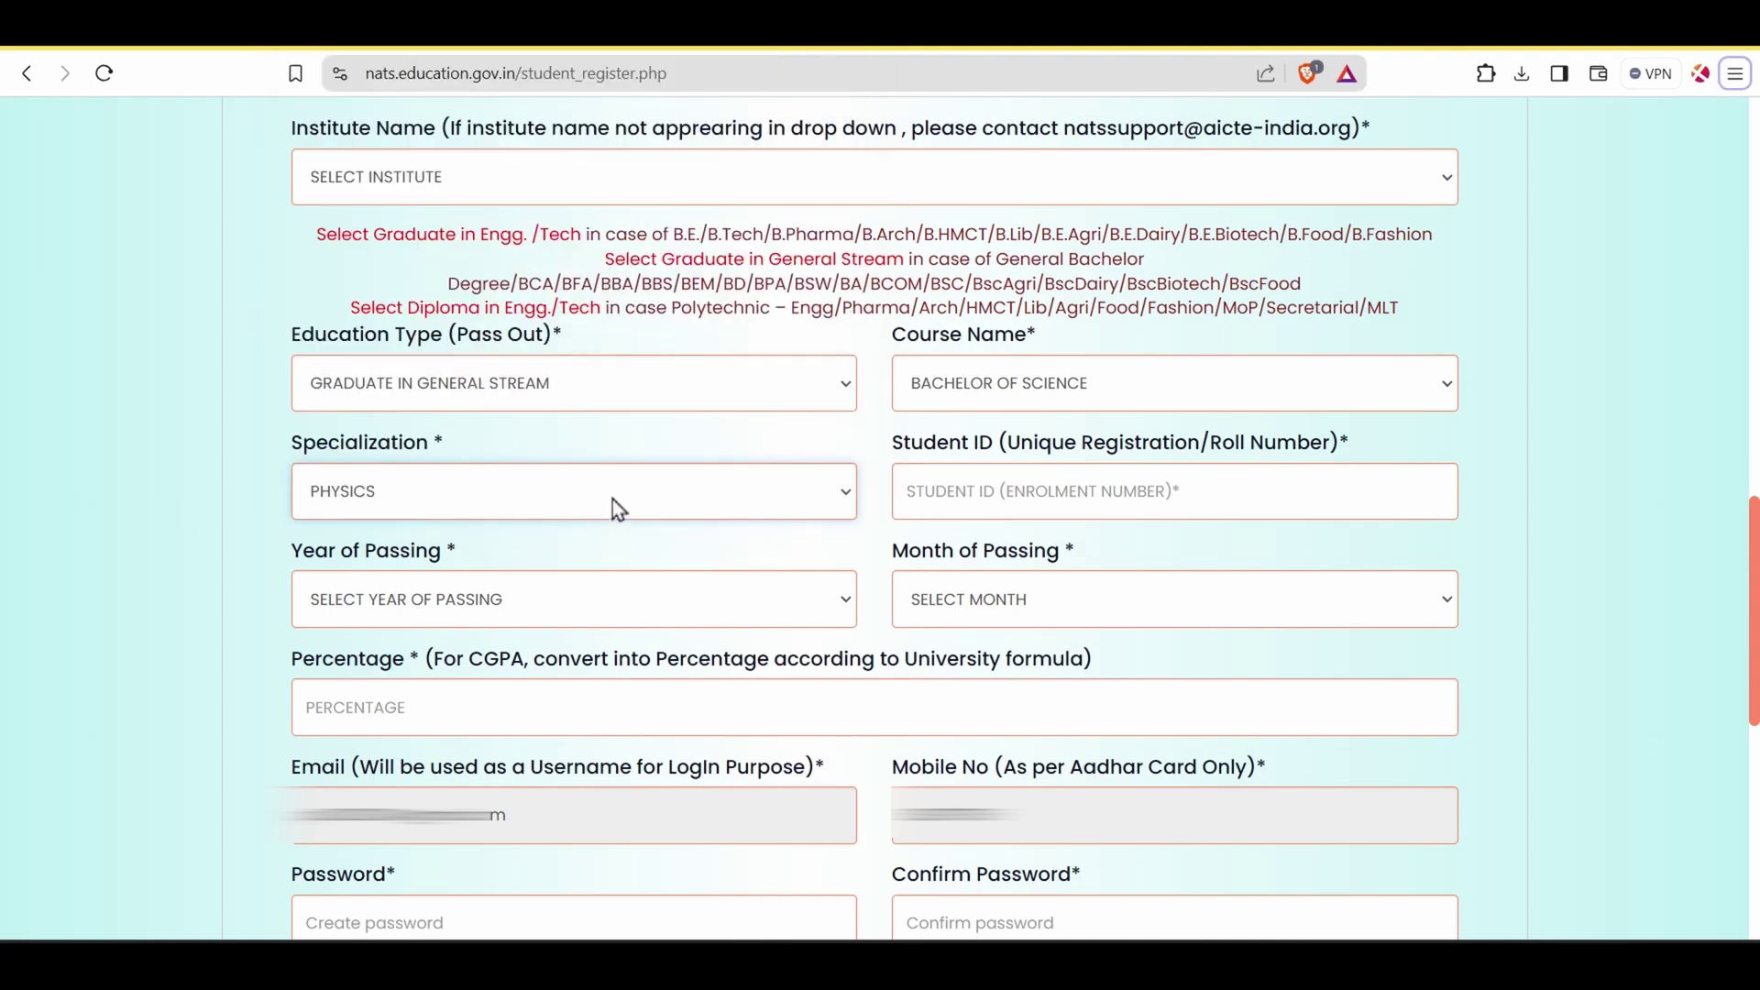
left_click(640, 499)
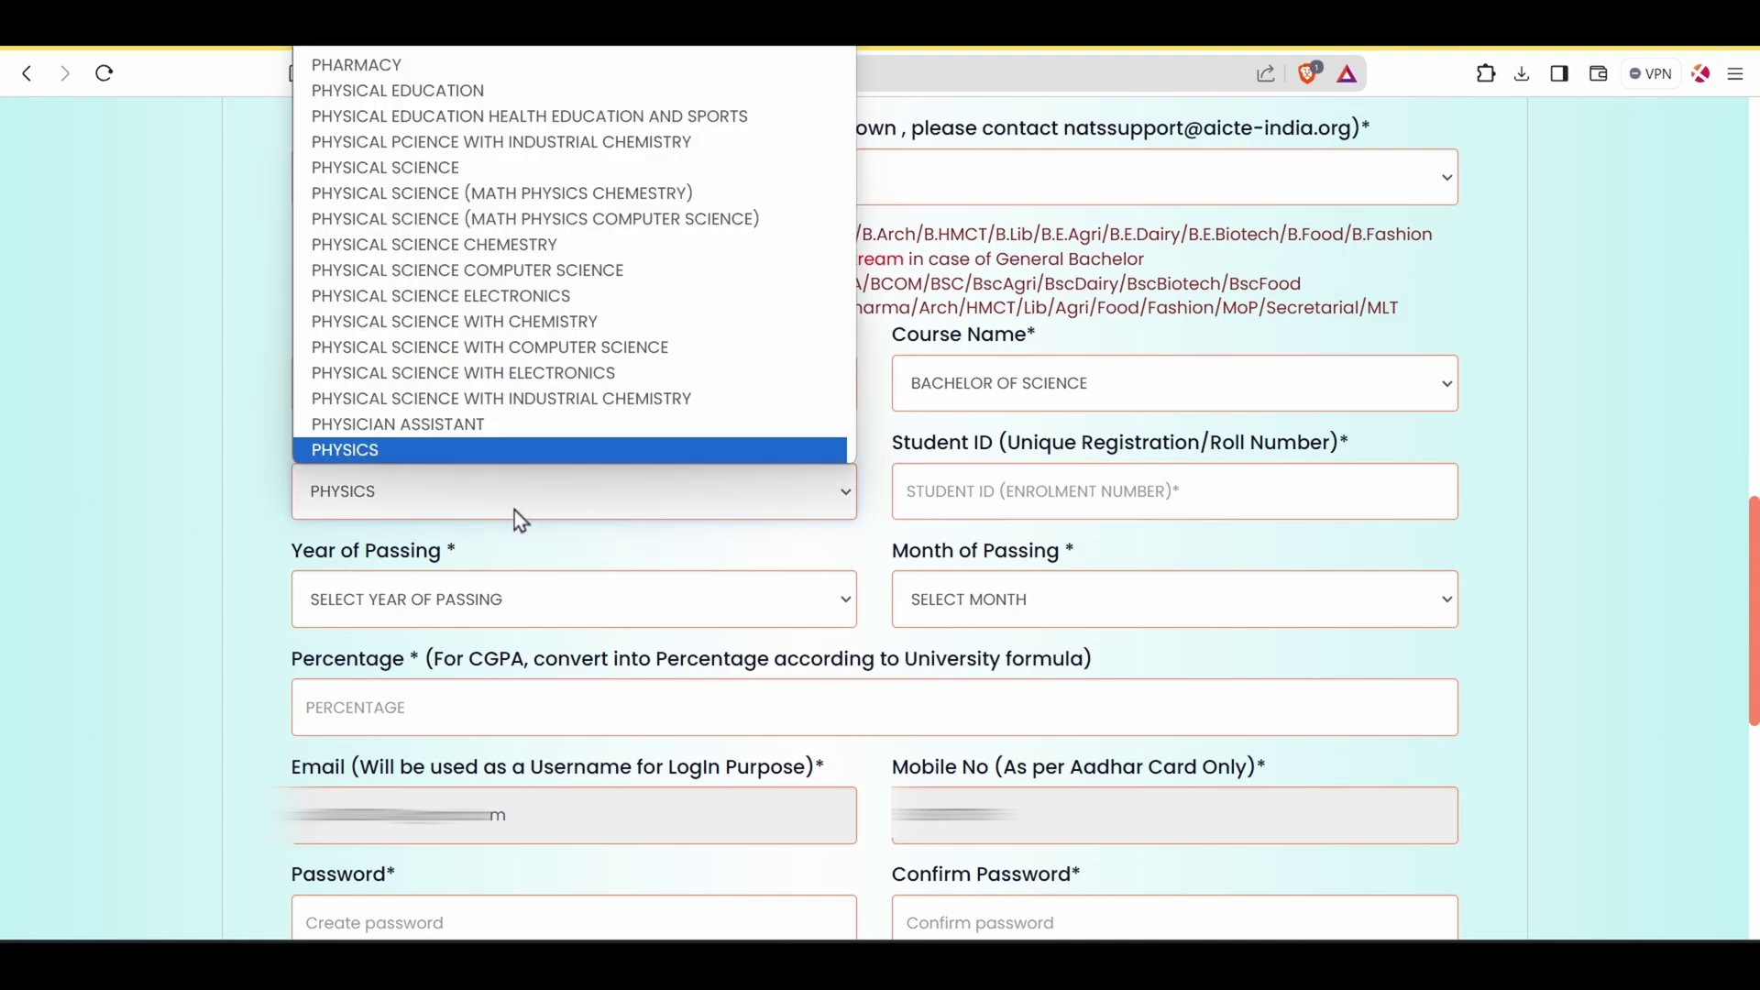
left_click(549, 513)
Set the year of passing to 2024 and check the available months of passing.
left_click(1014, 494)
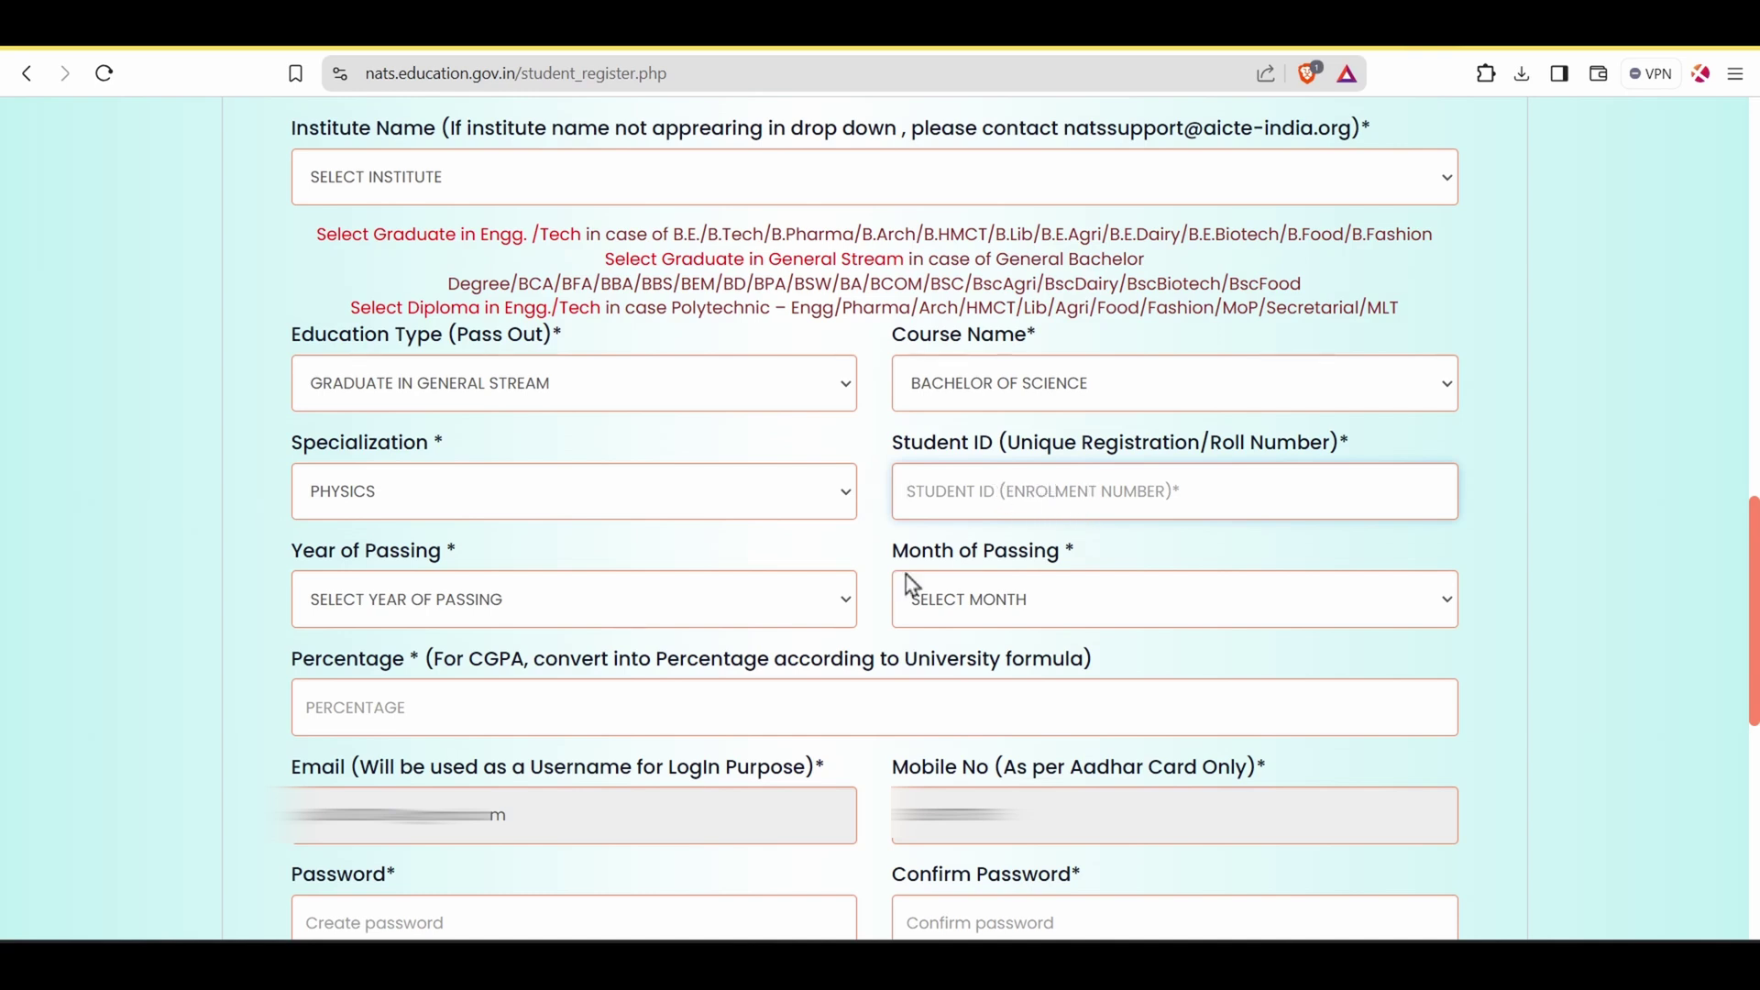
left_click(766, 600)
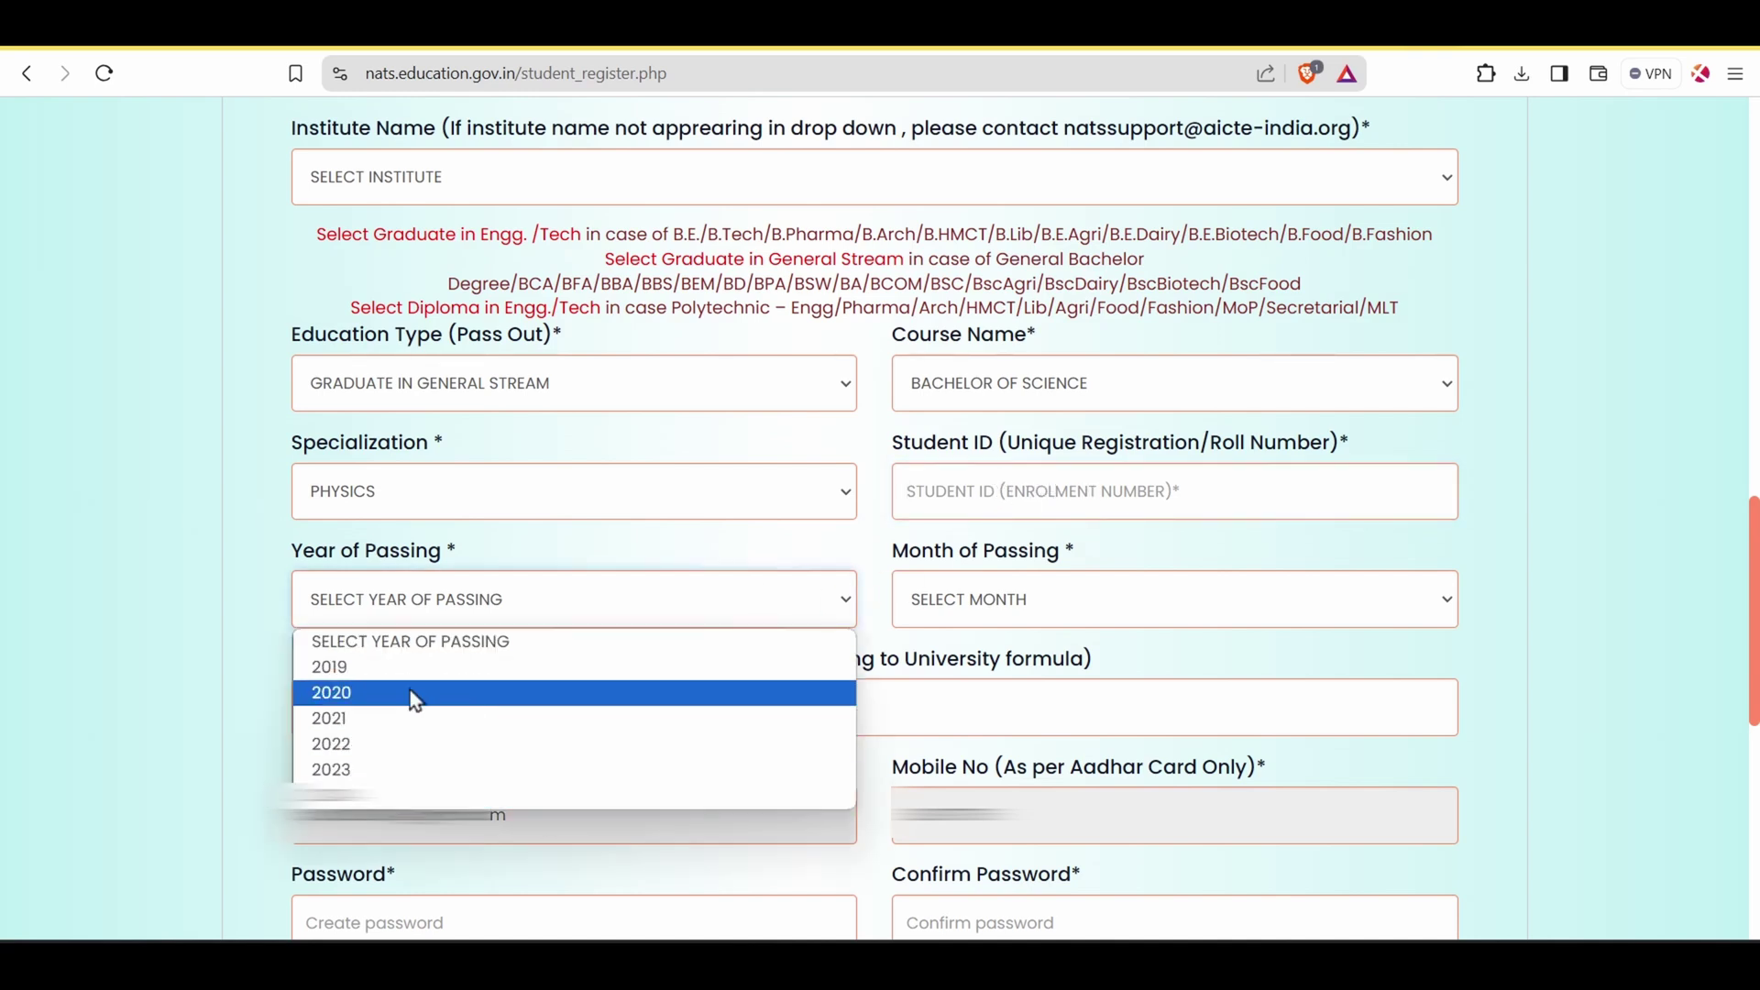
left_click(235, 701)
left_click(1187, 603)
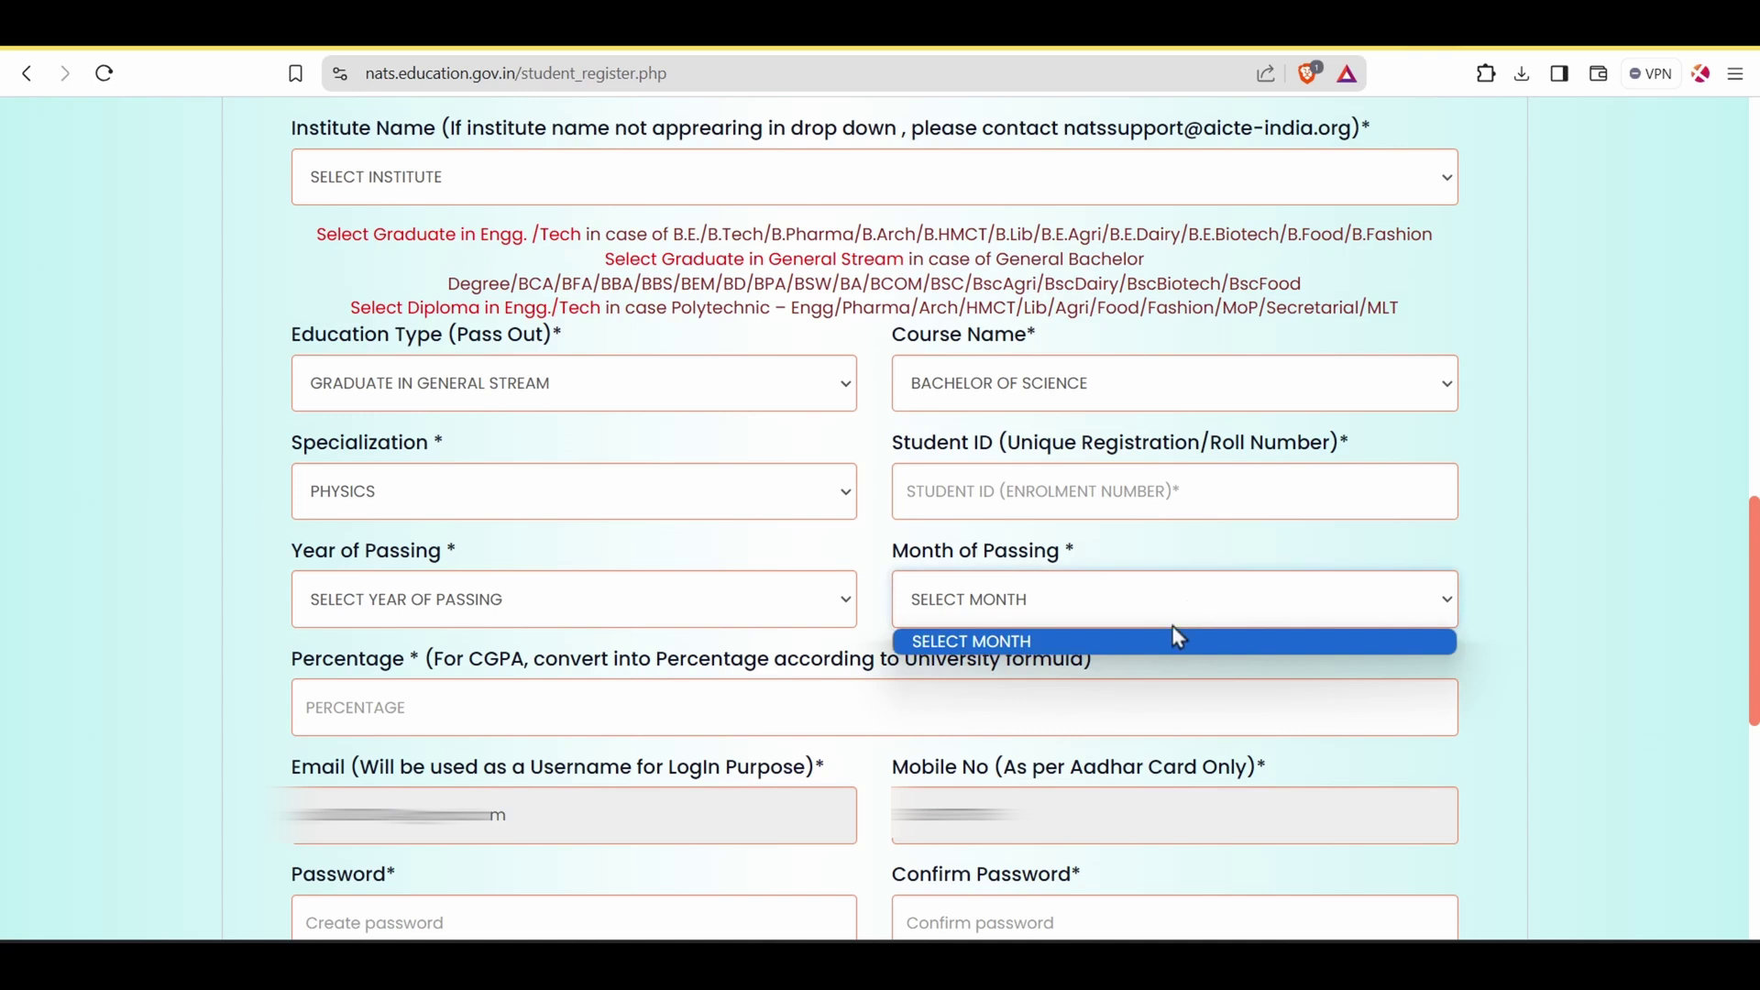
left_click(741, 609)
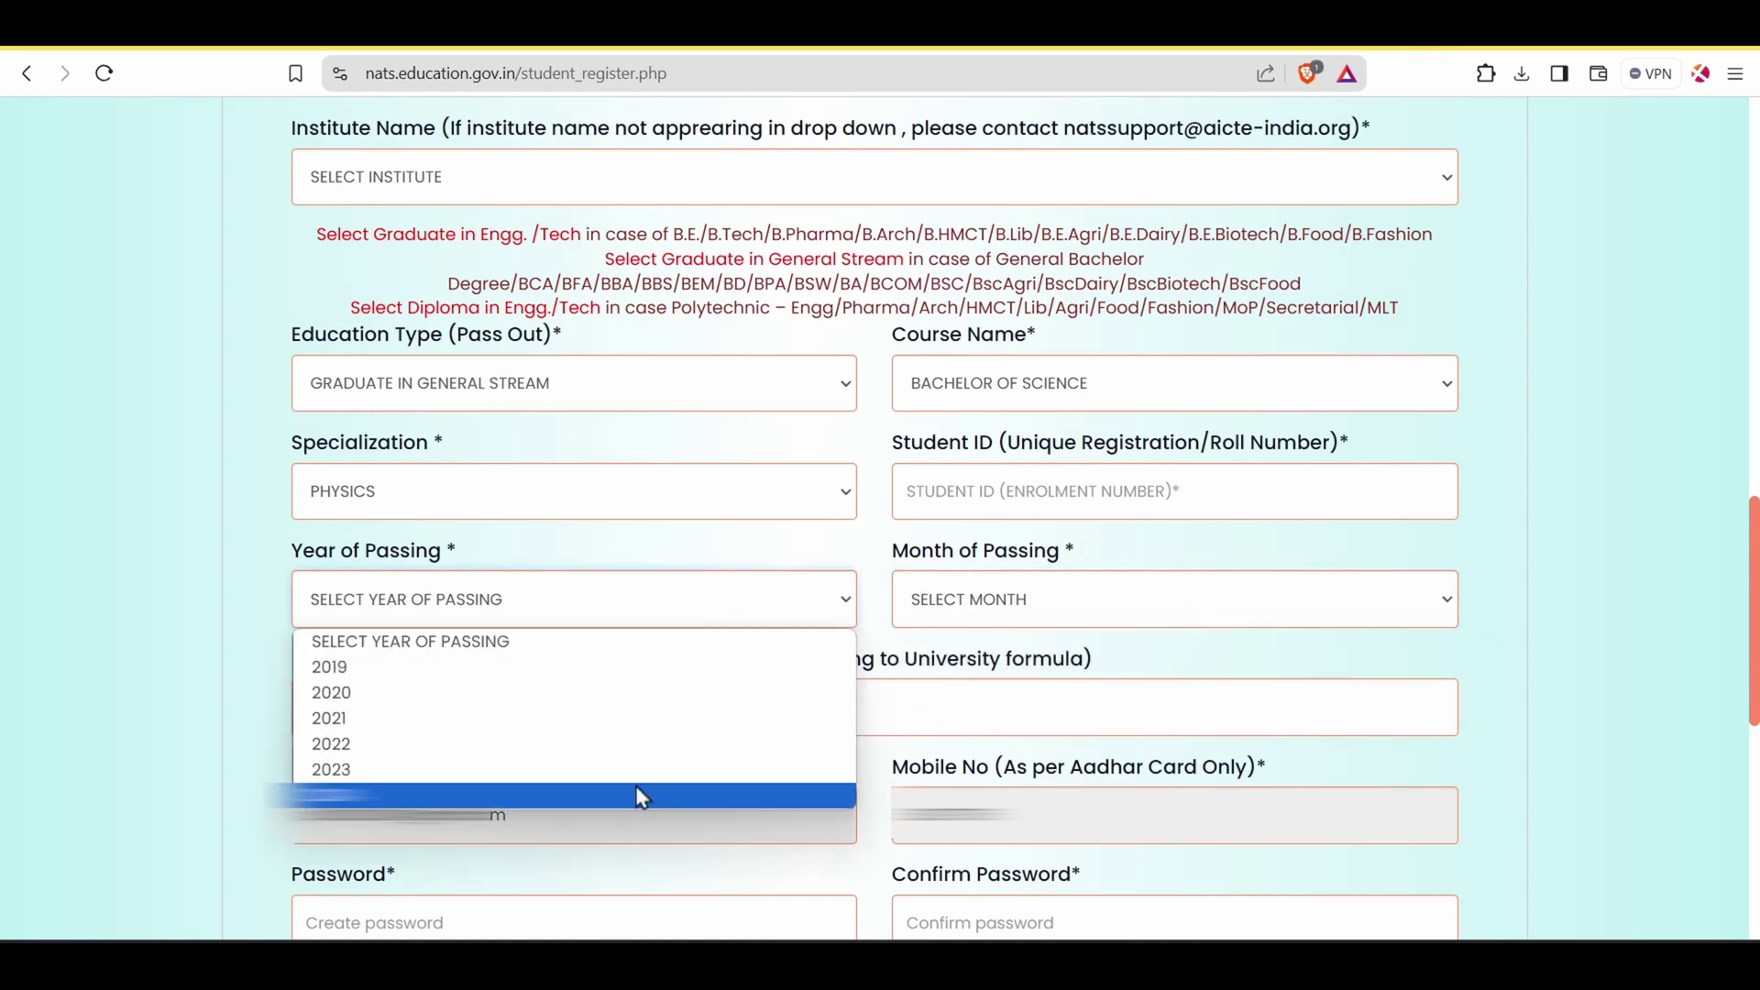
left_click(662, 789)
left_click(1171, 596)
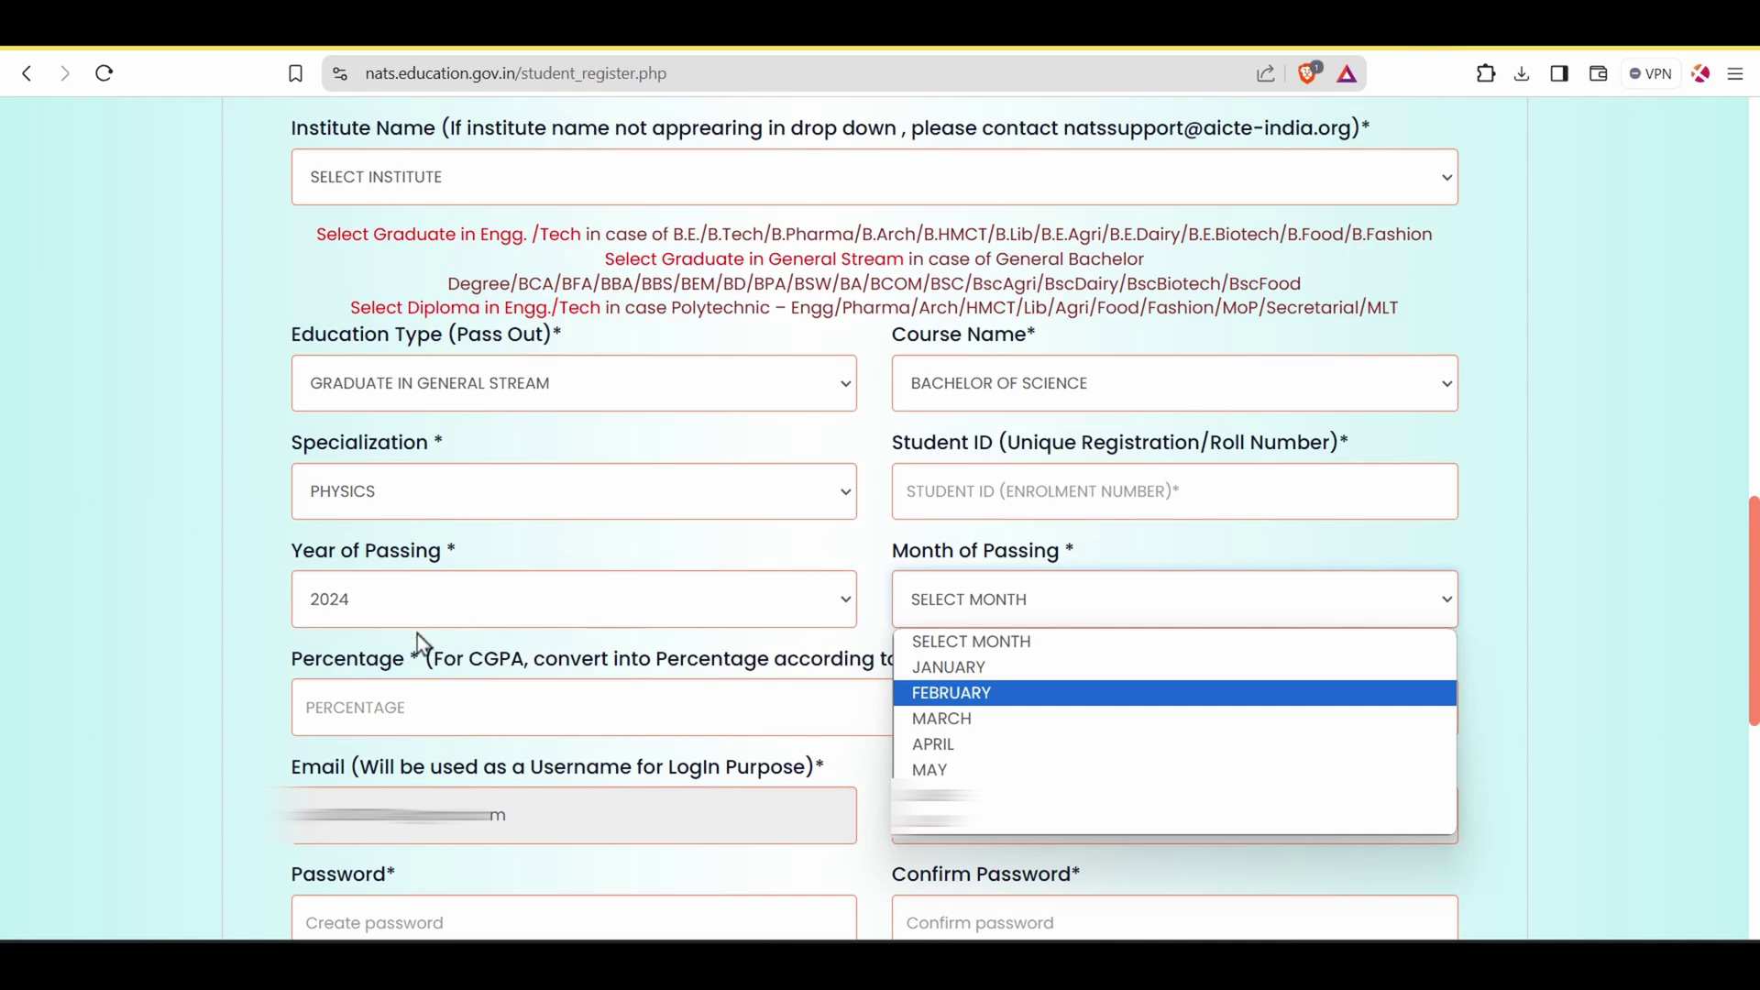
left_click(335, 668)
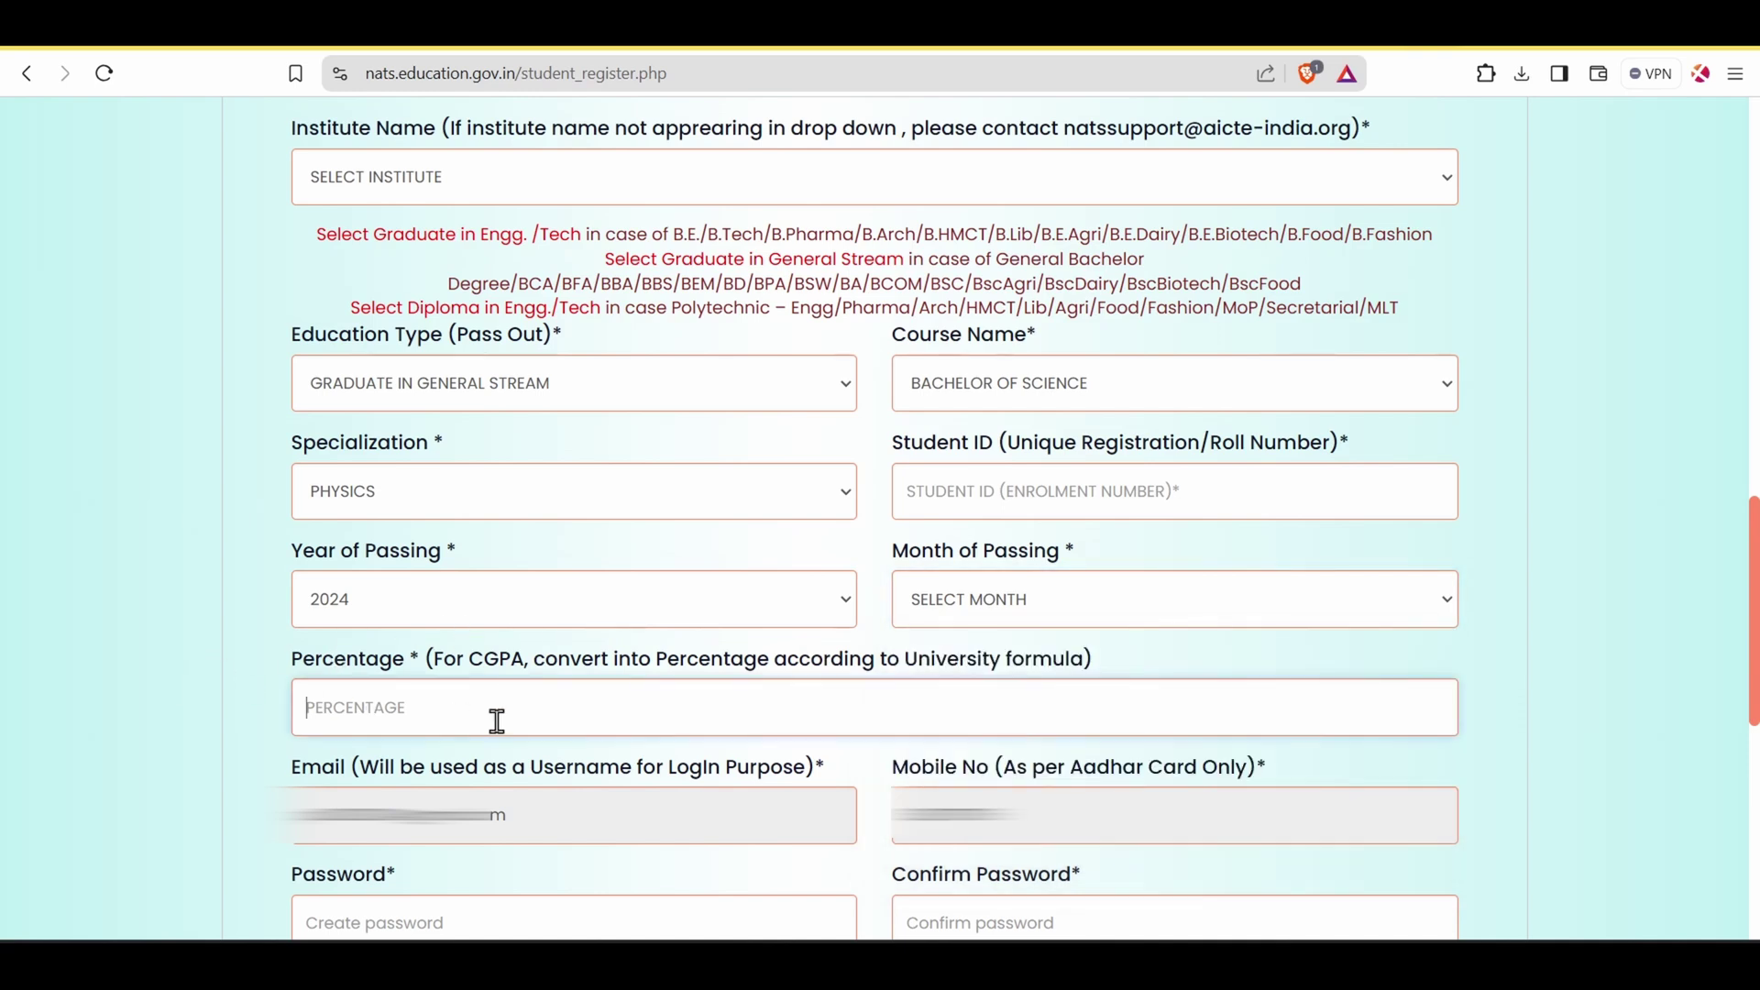
Complete the percentage, password and confirm password fields, and submit the student registration form.
left_click(564, 707)
scroll(834, 688, "down", 8)
left_click(579, 183)
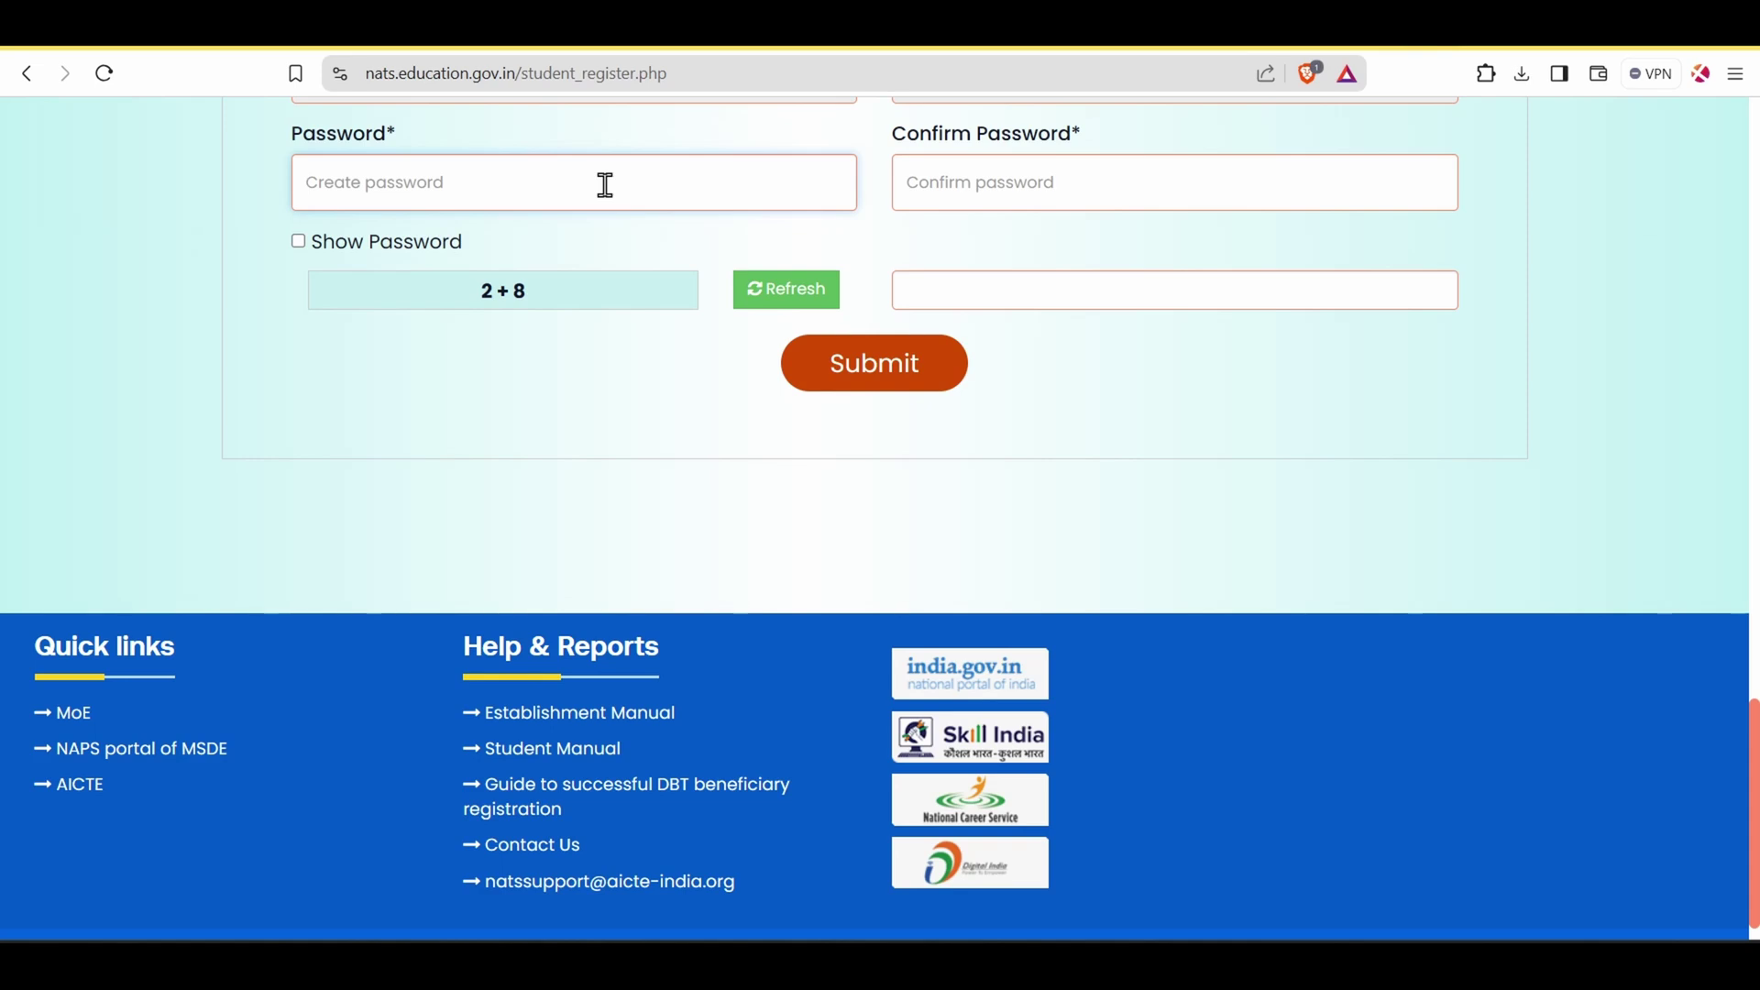
left_click(1009, 180)
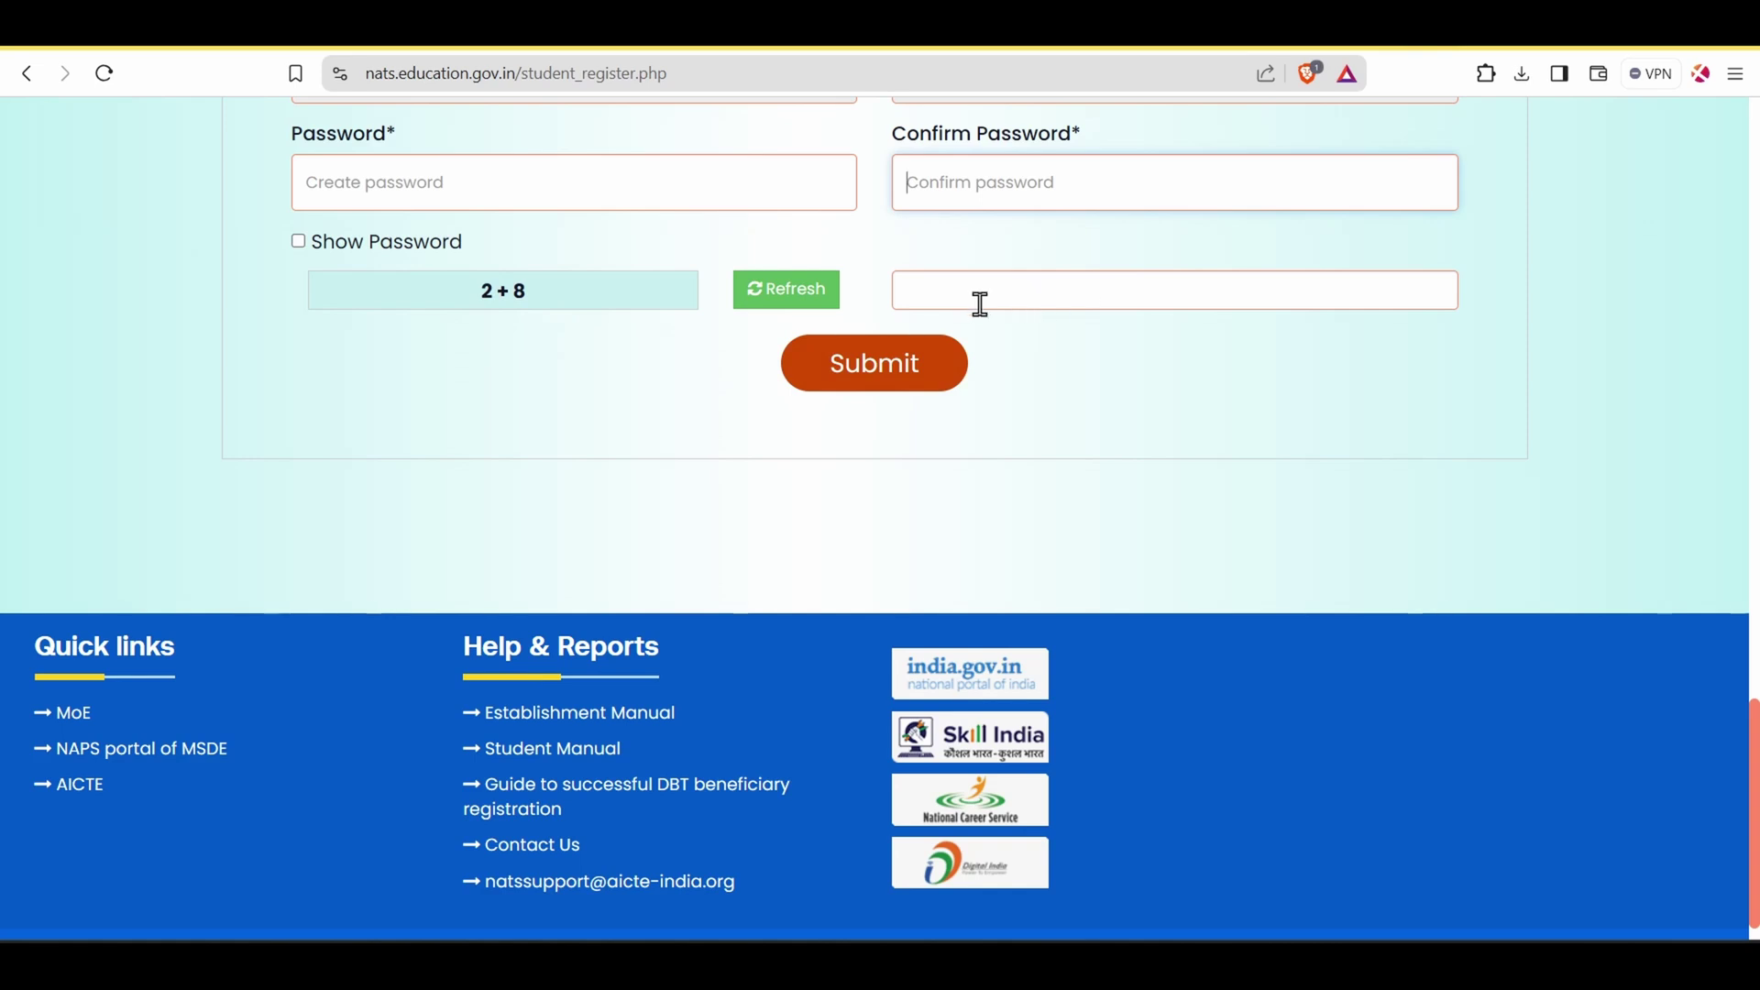
left_click(882, 383)
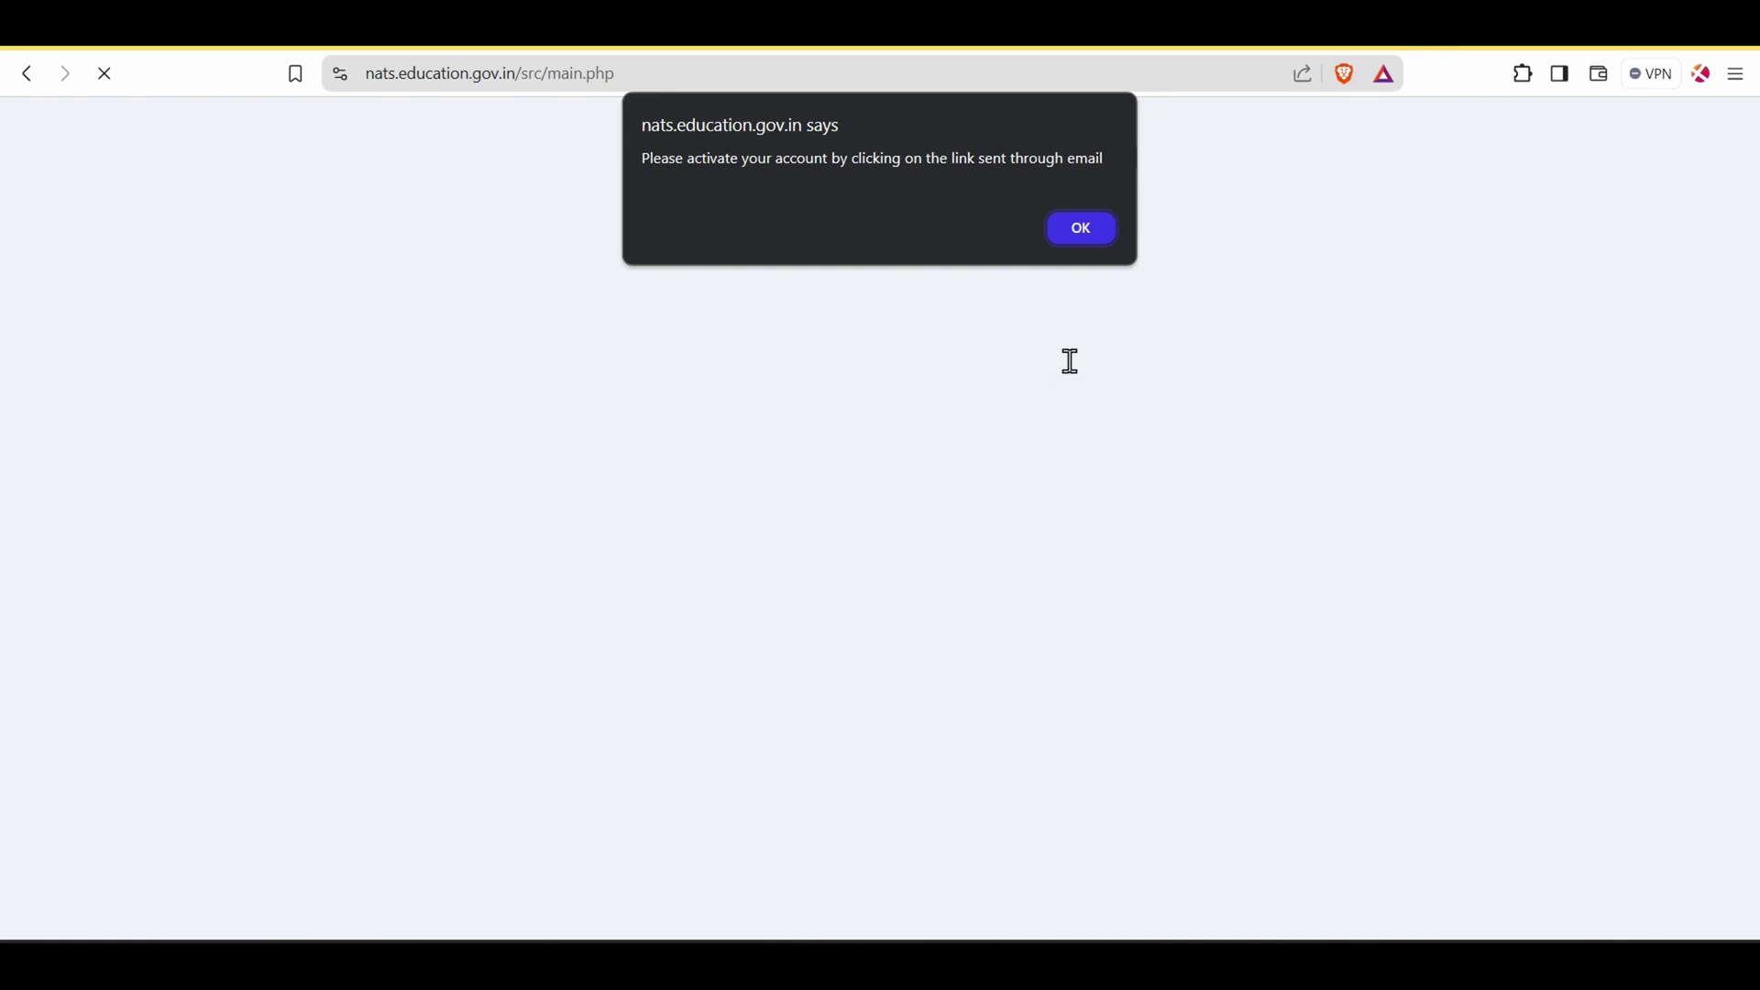
left_click(1092, 235)
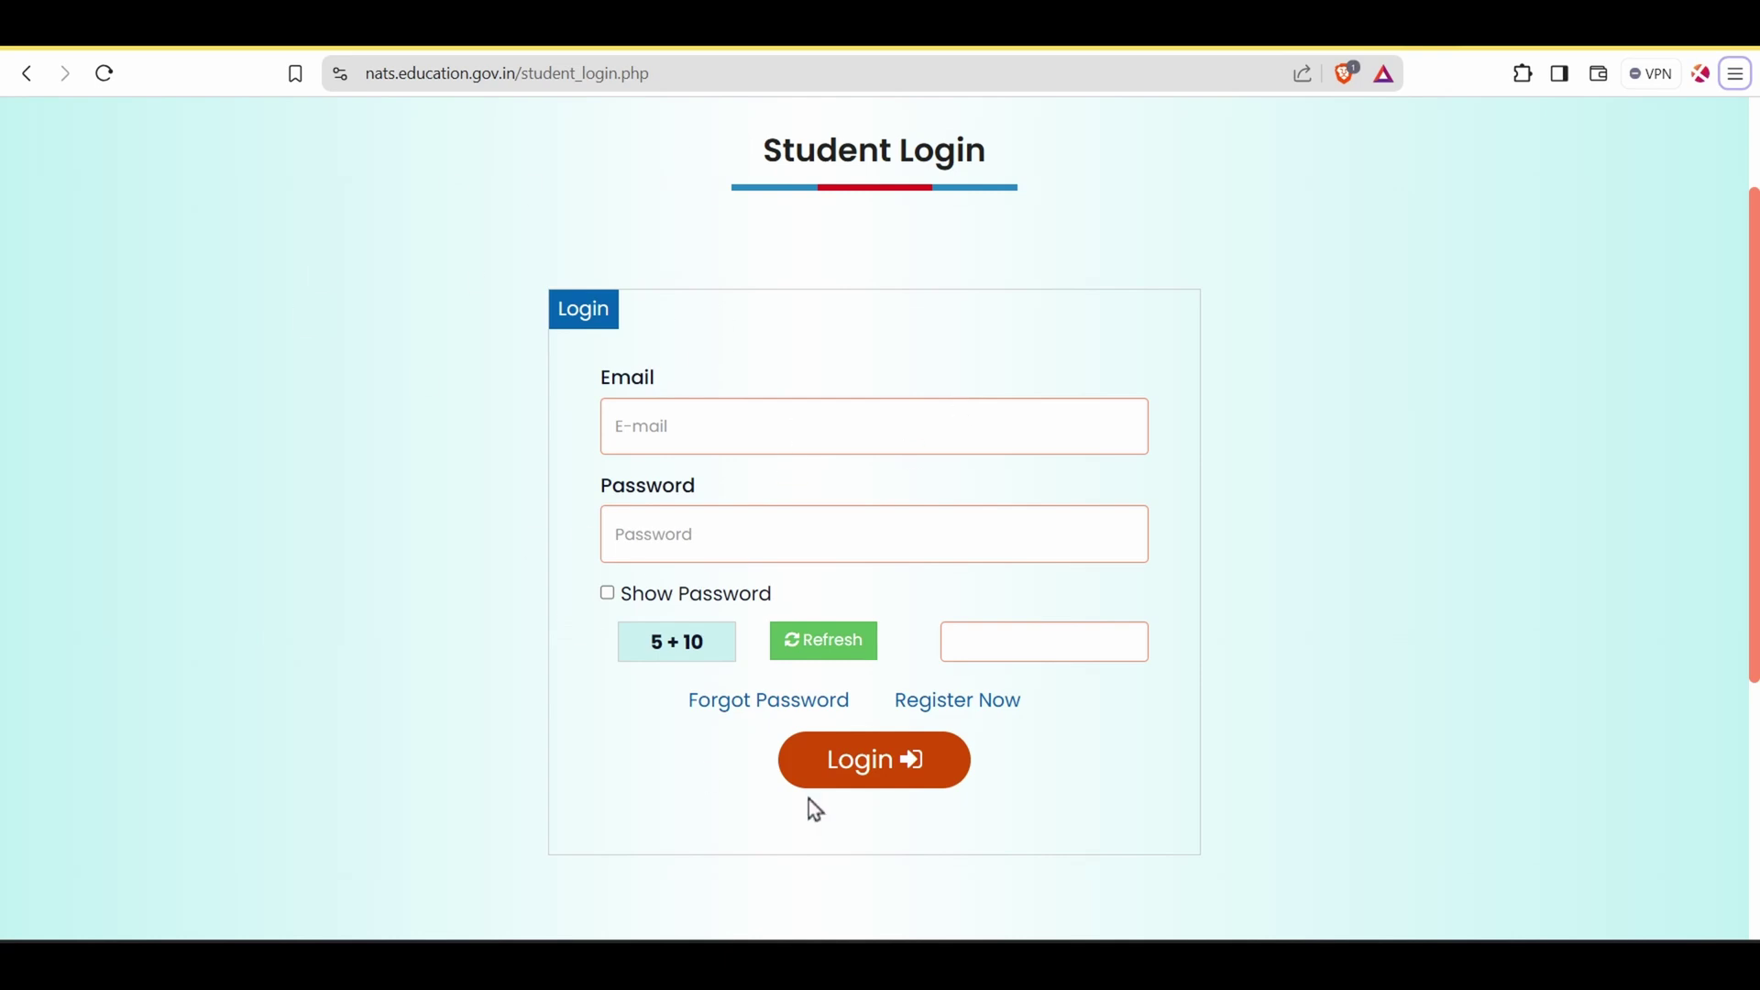
Log in to the student account with the registered e-mail and account password.
left_click(786, 438)
left_click(732, 539)
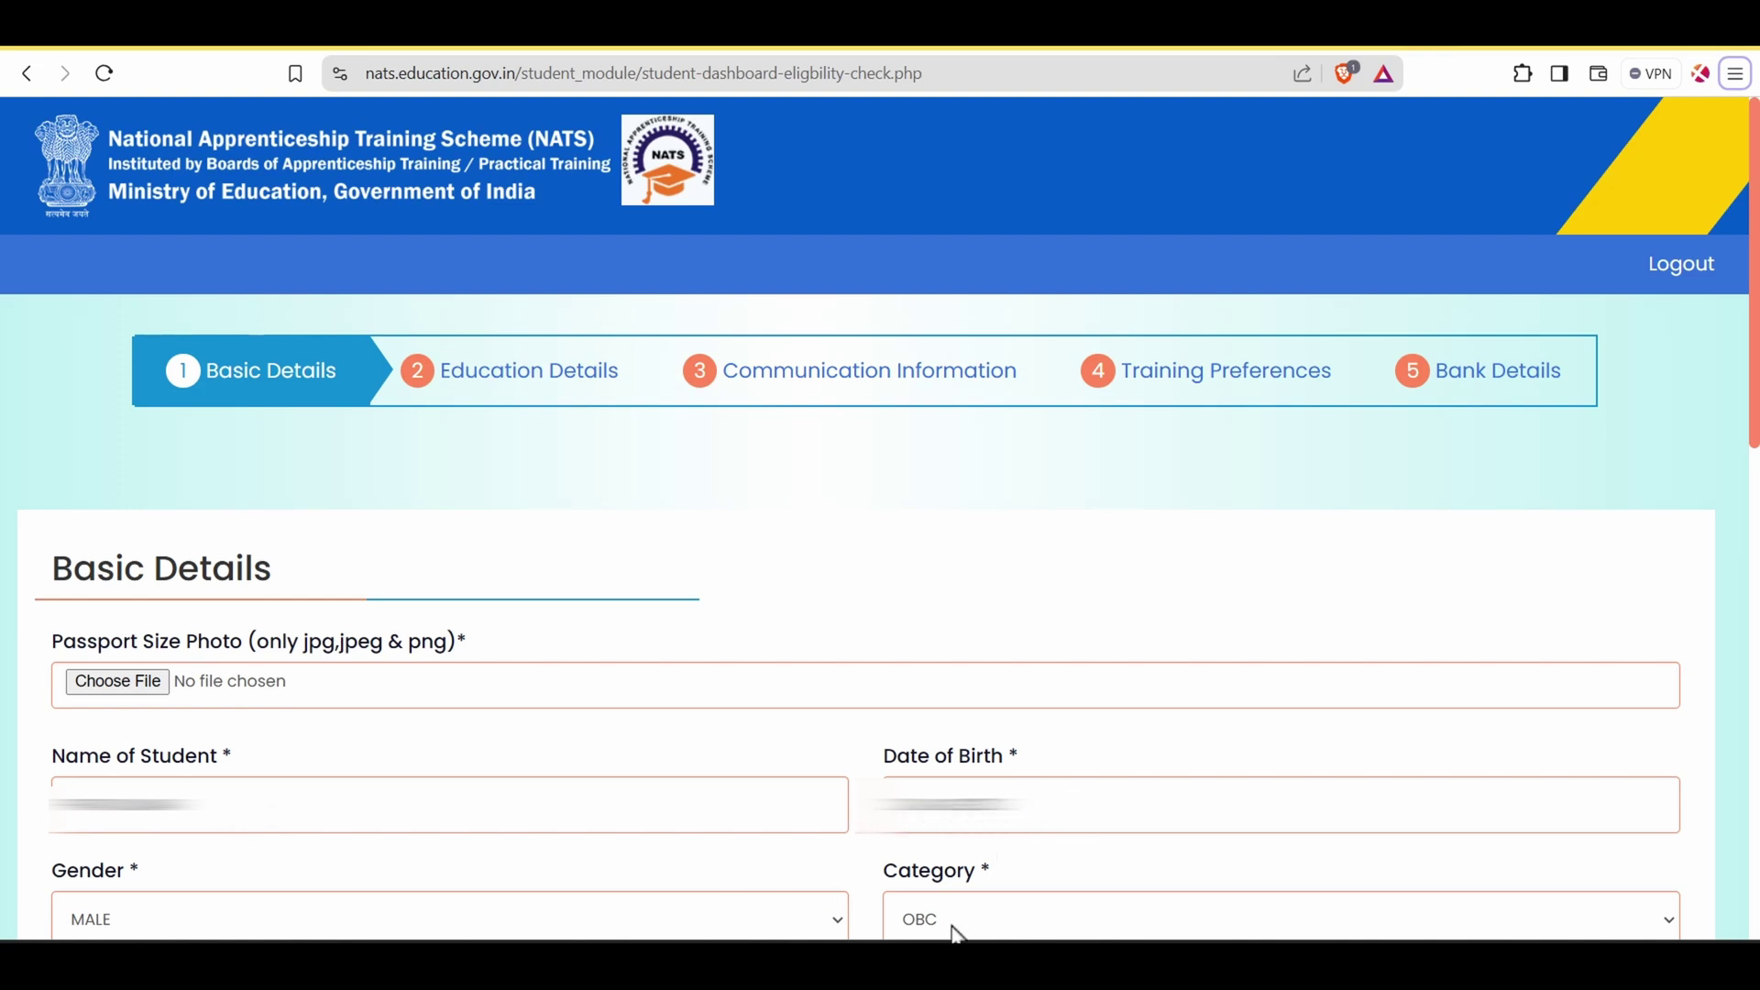
Go through the mother's and father's name fields in the basic details and set Minority to NO.
scroll(963, 933, "down", 10)
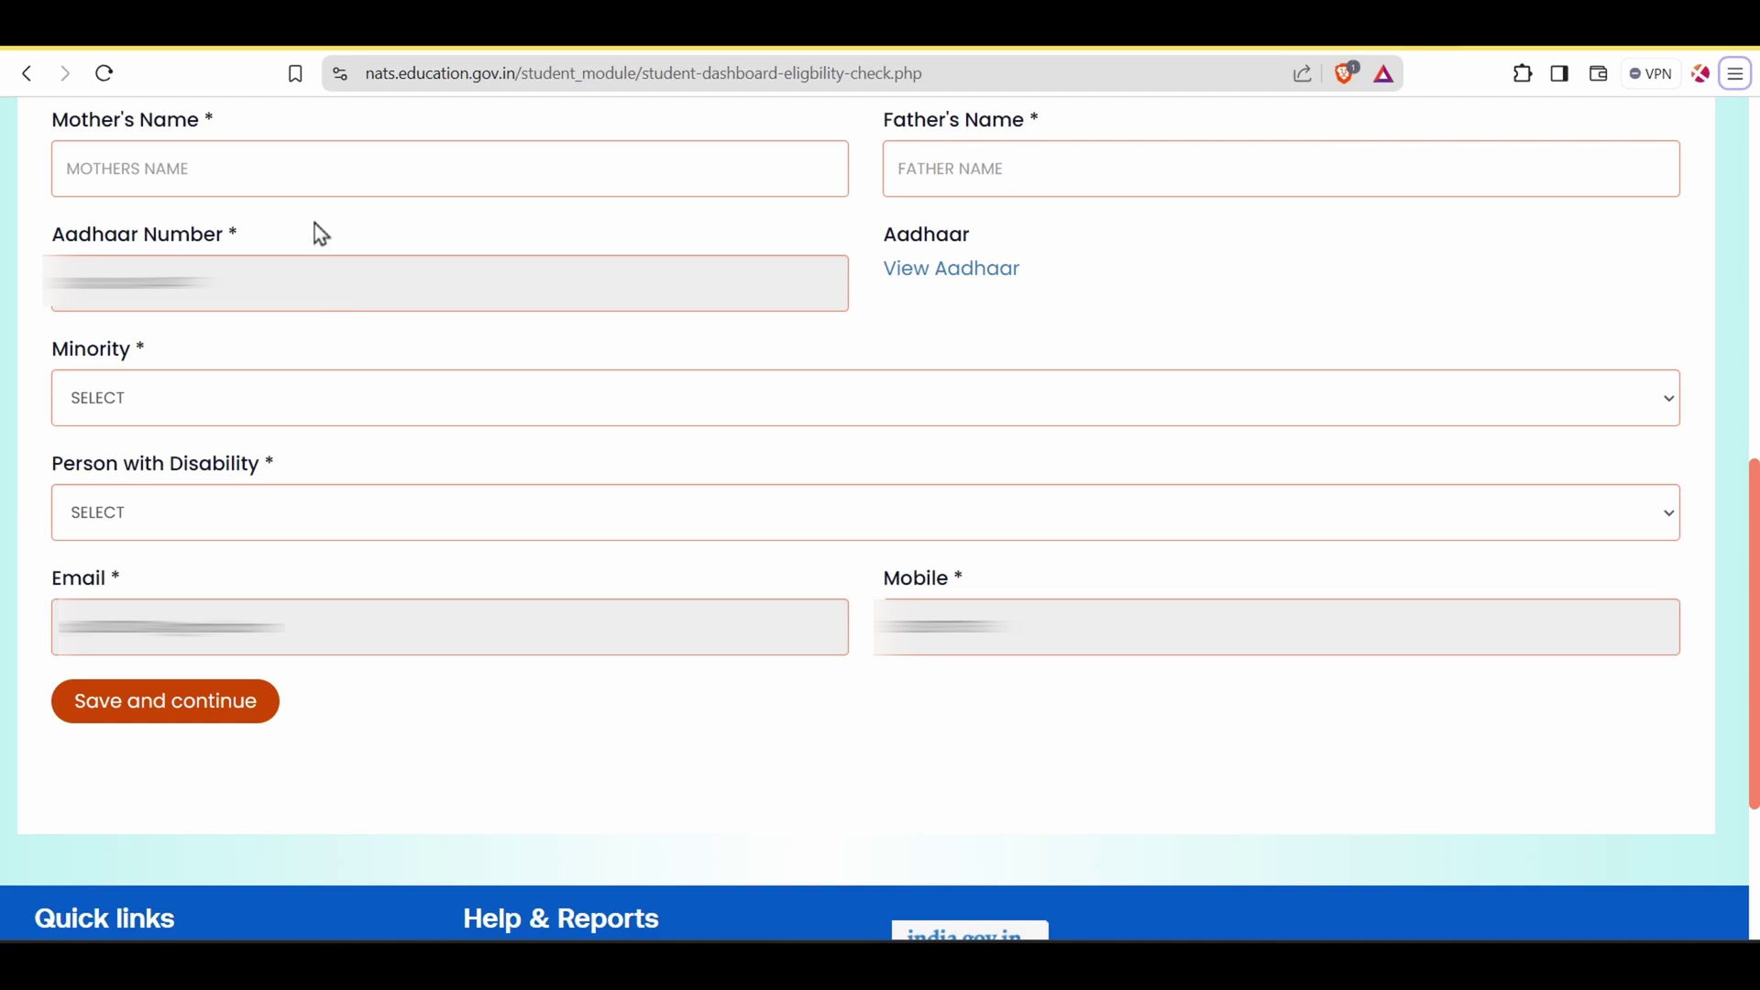
left_click(293, 176)
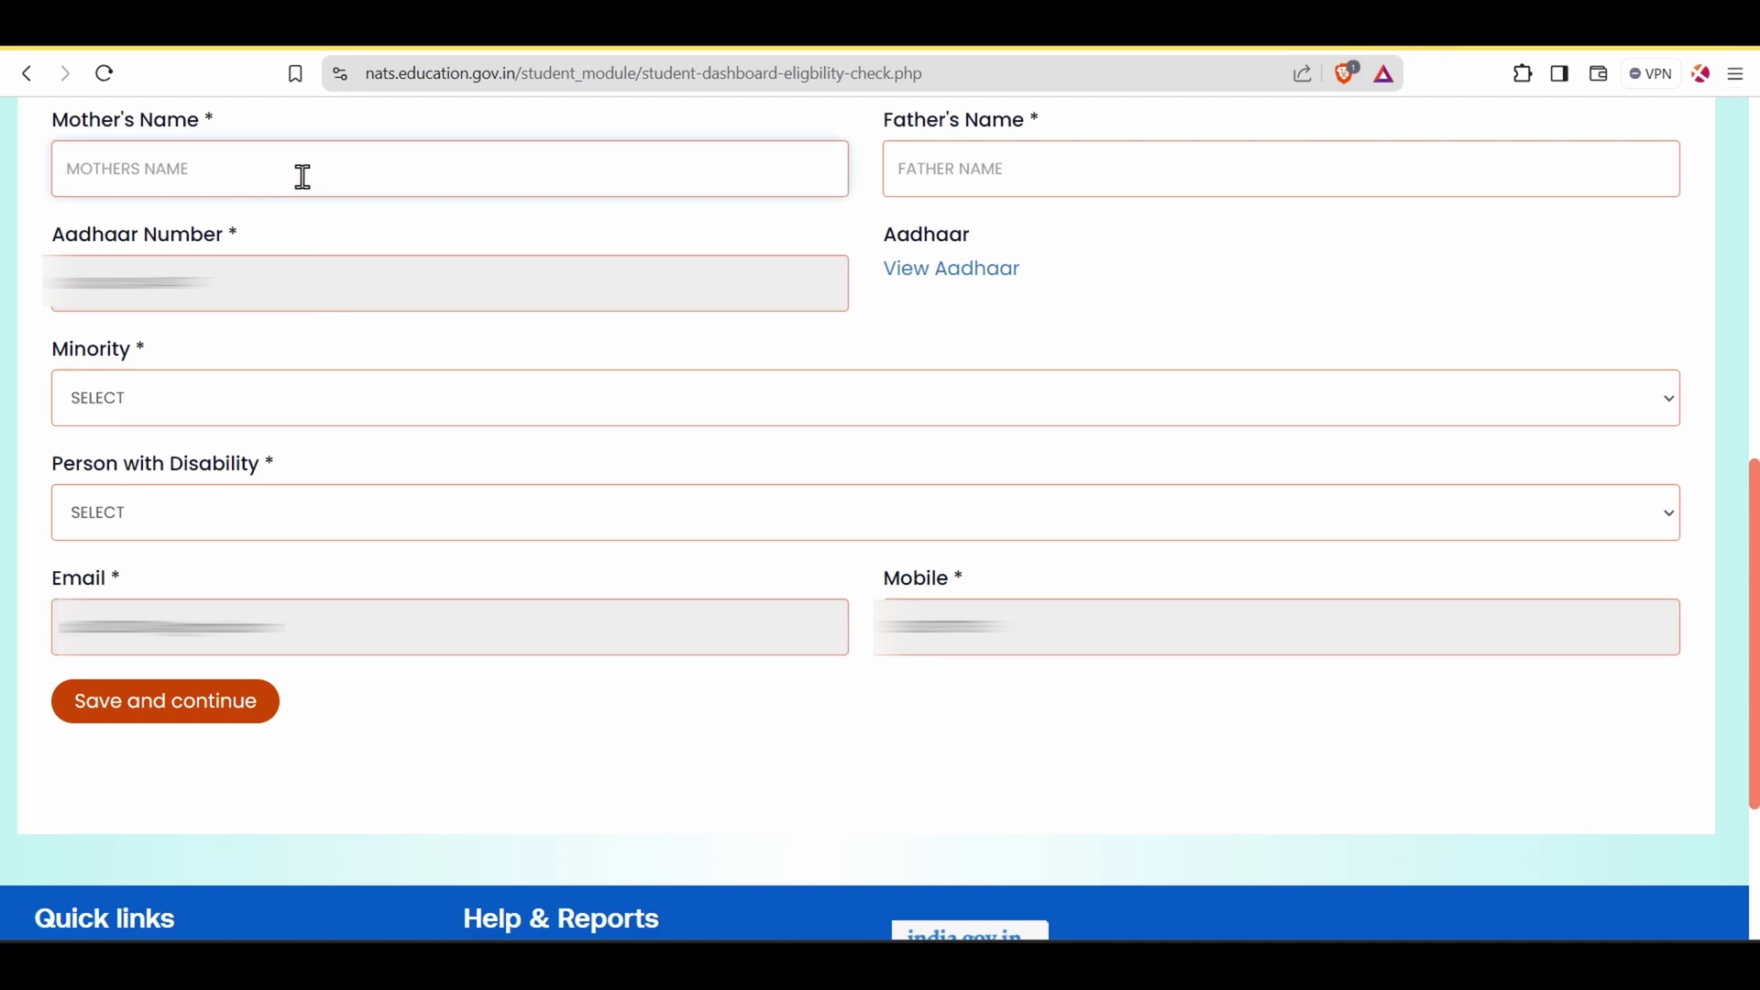
left_click(1011, 165)
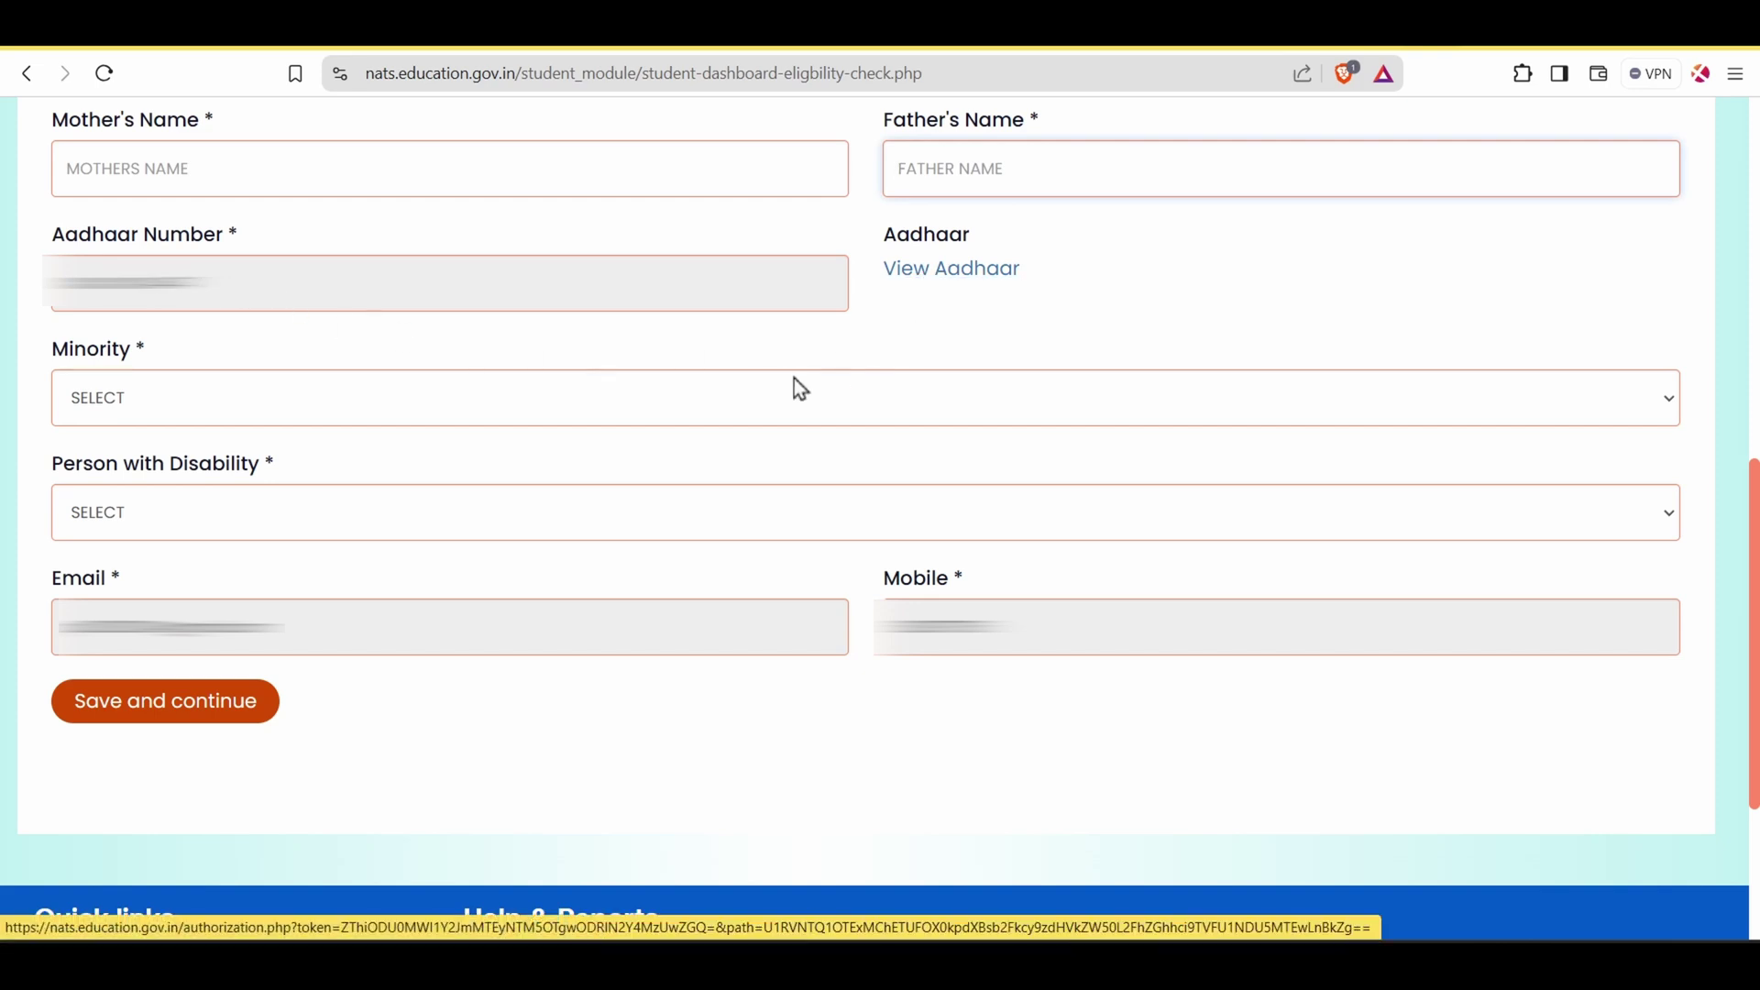
left_click(746, 390)
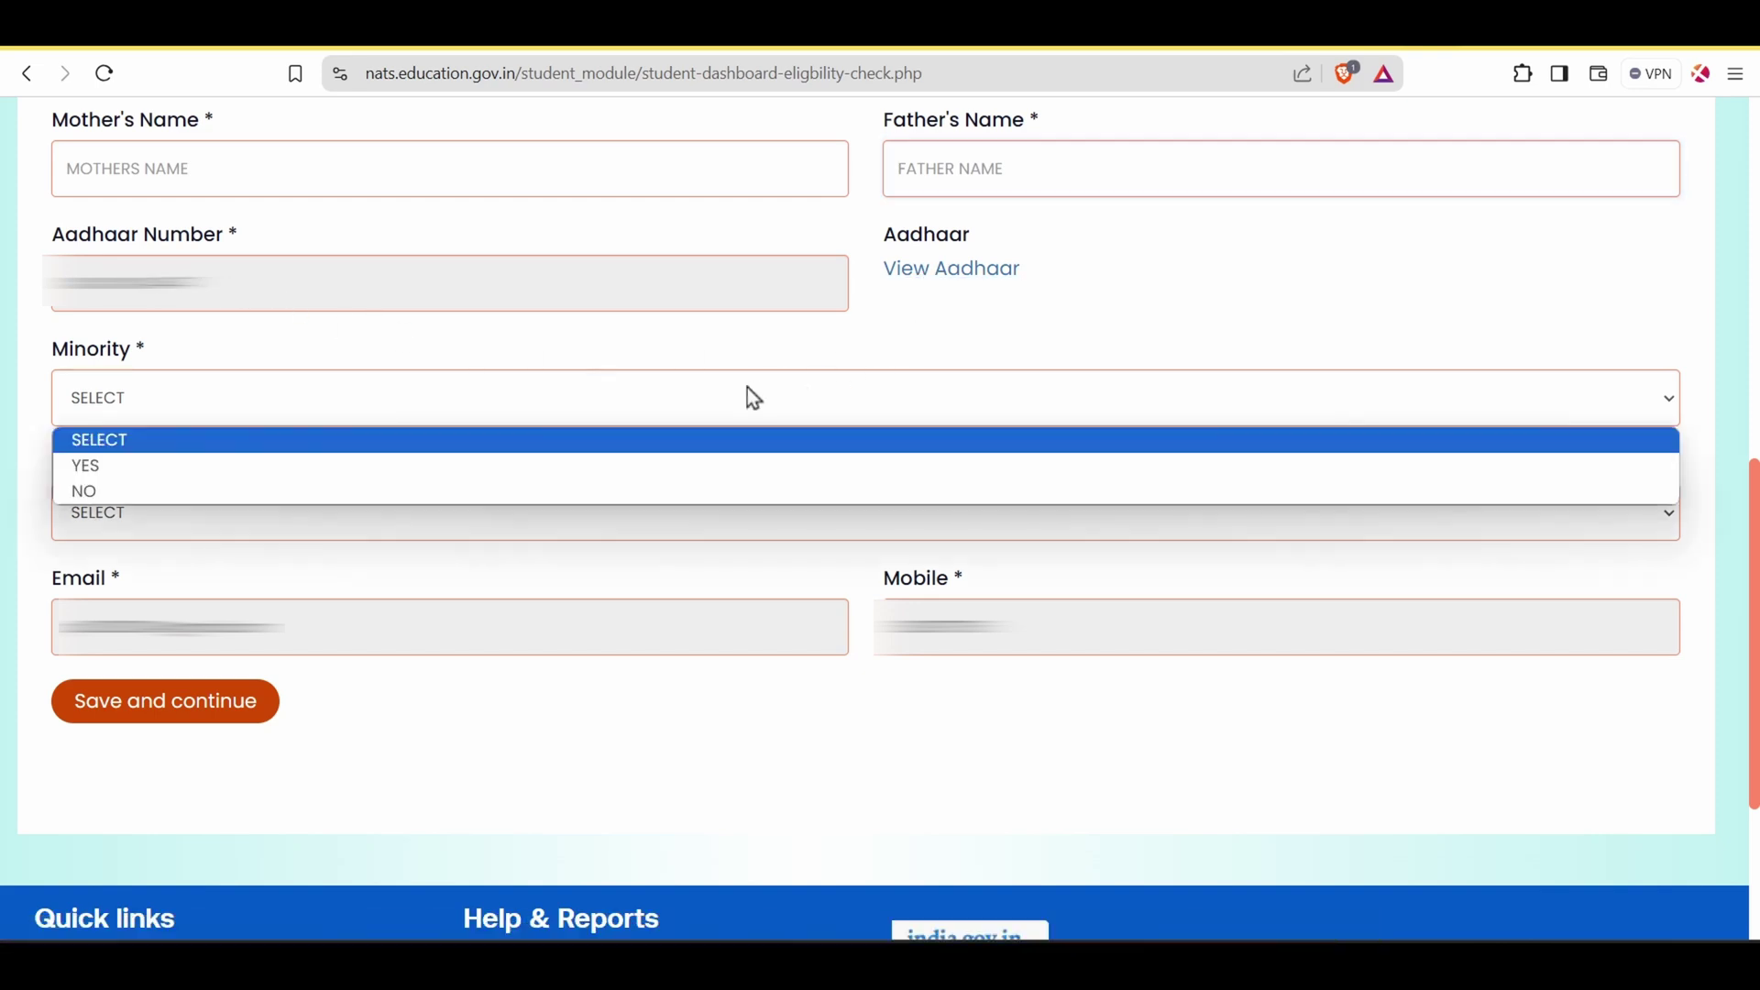
left_click(602, 500)
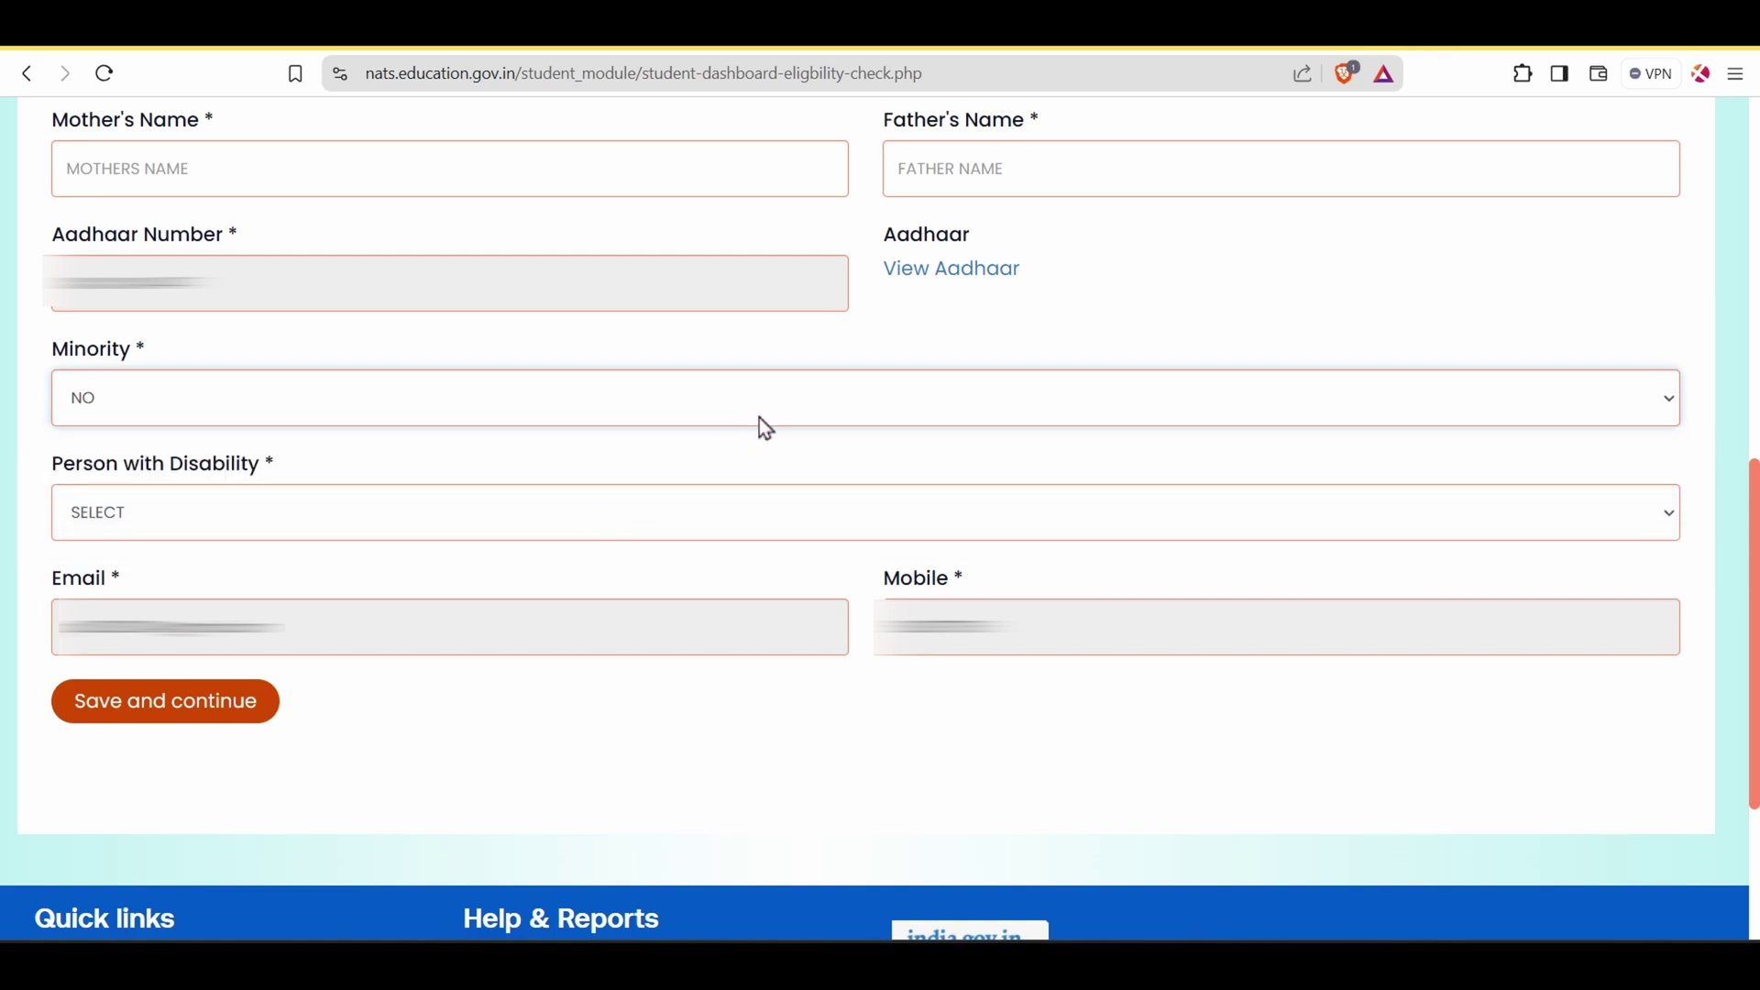
Set Person with Disability to NO and save the basic details.
left_click(660, 519)
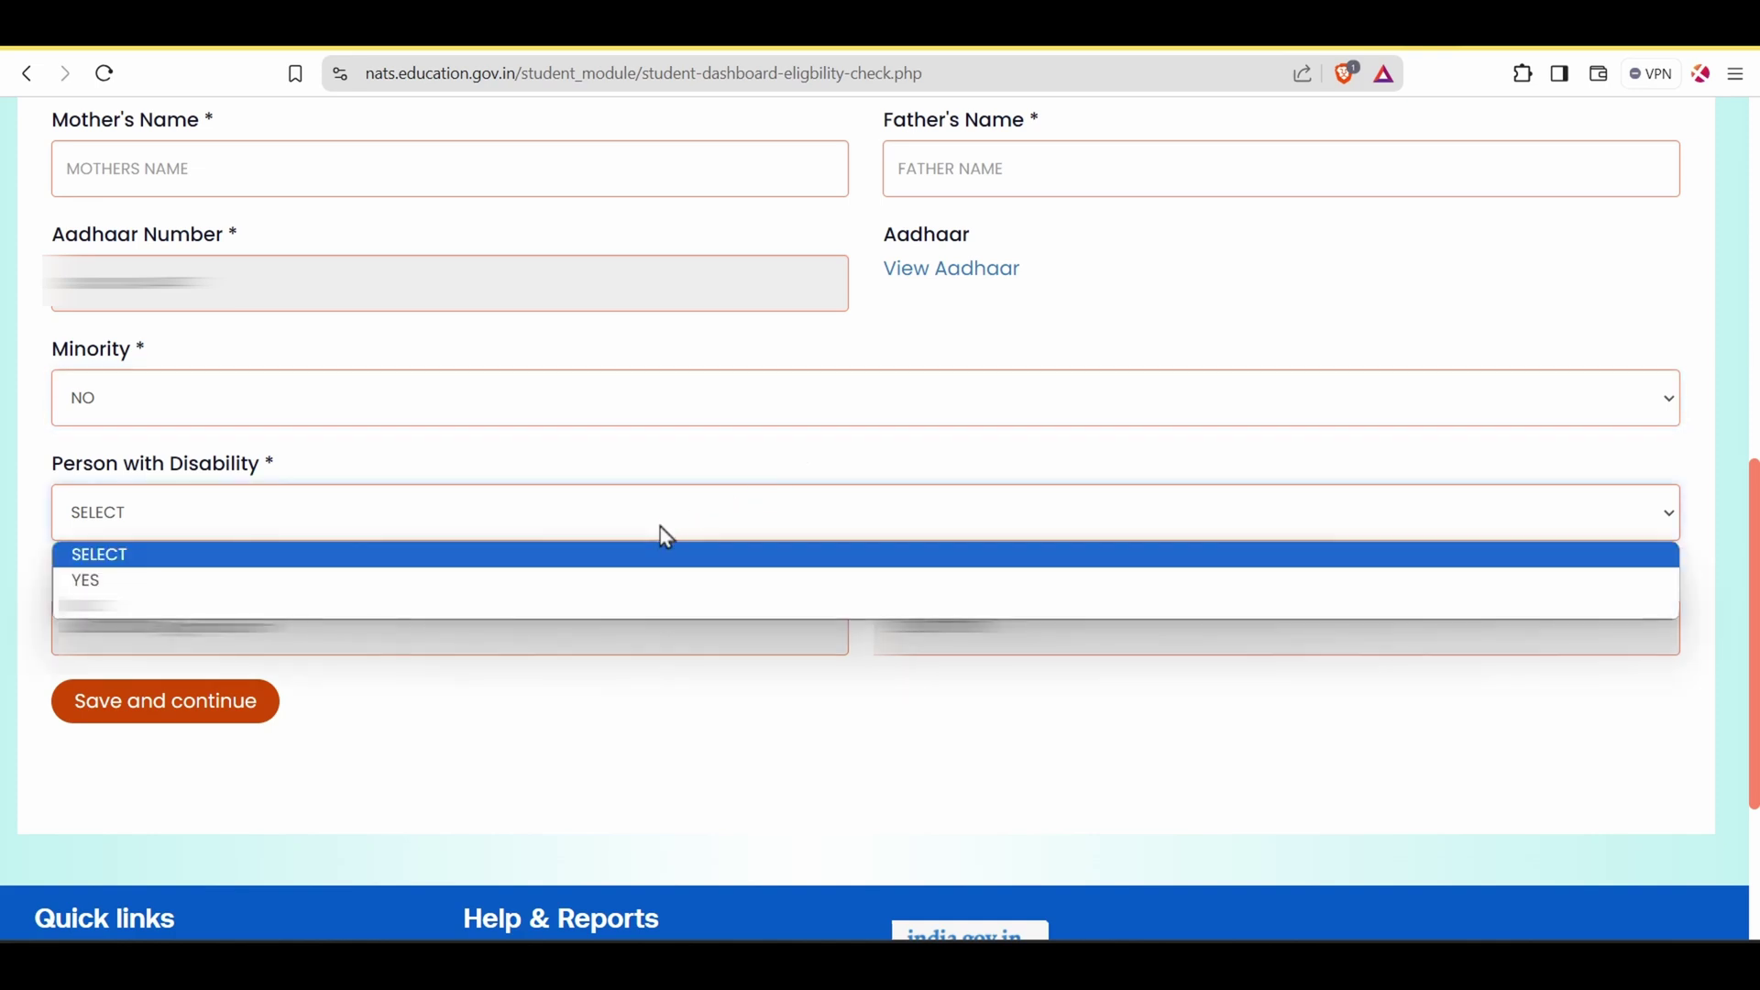
left_click(520, 615)
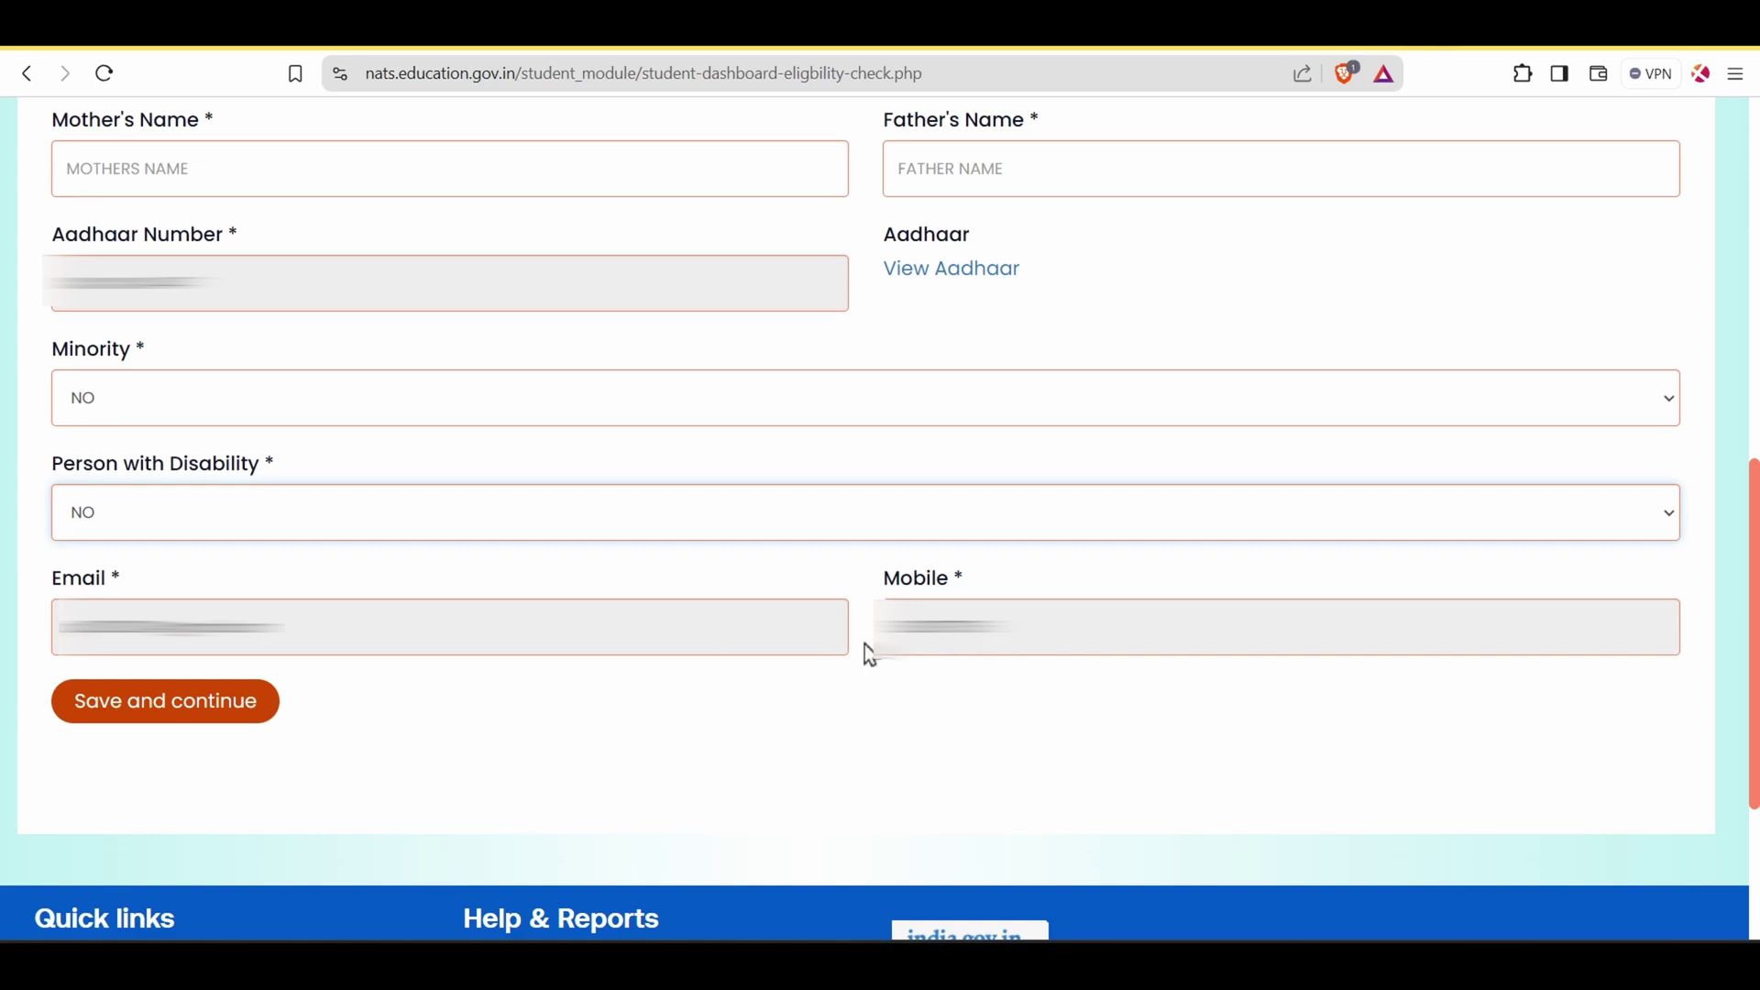
left_click(193, 722)
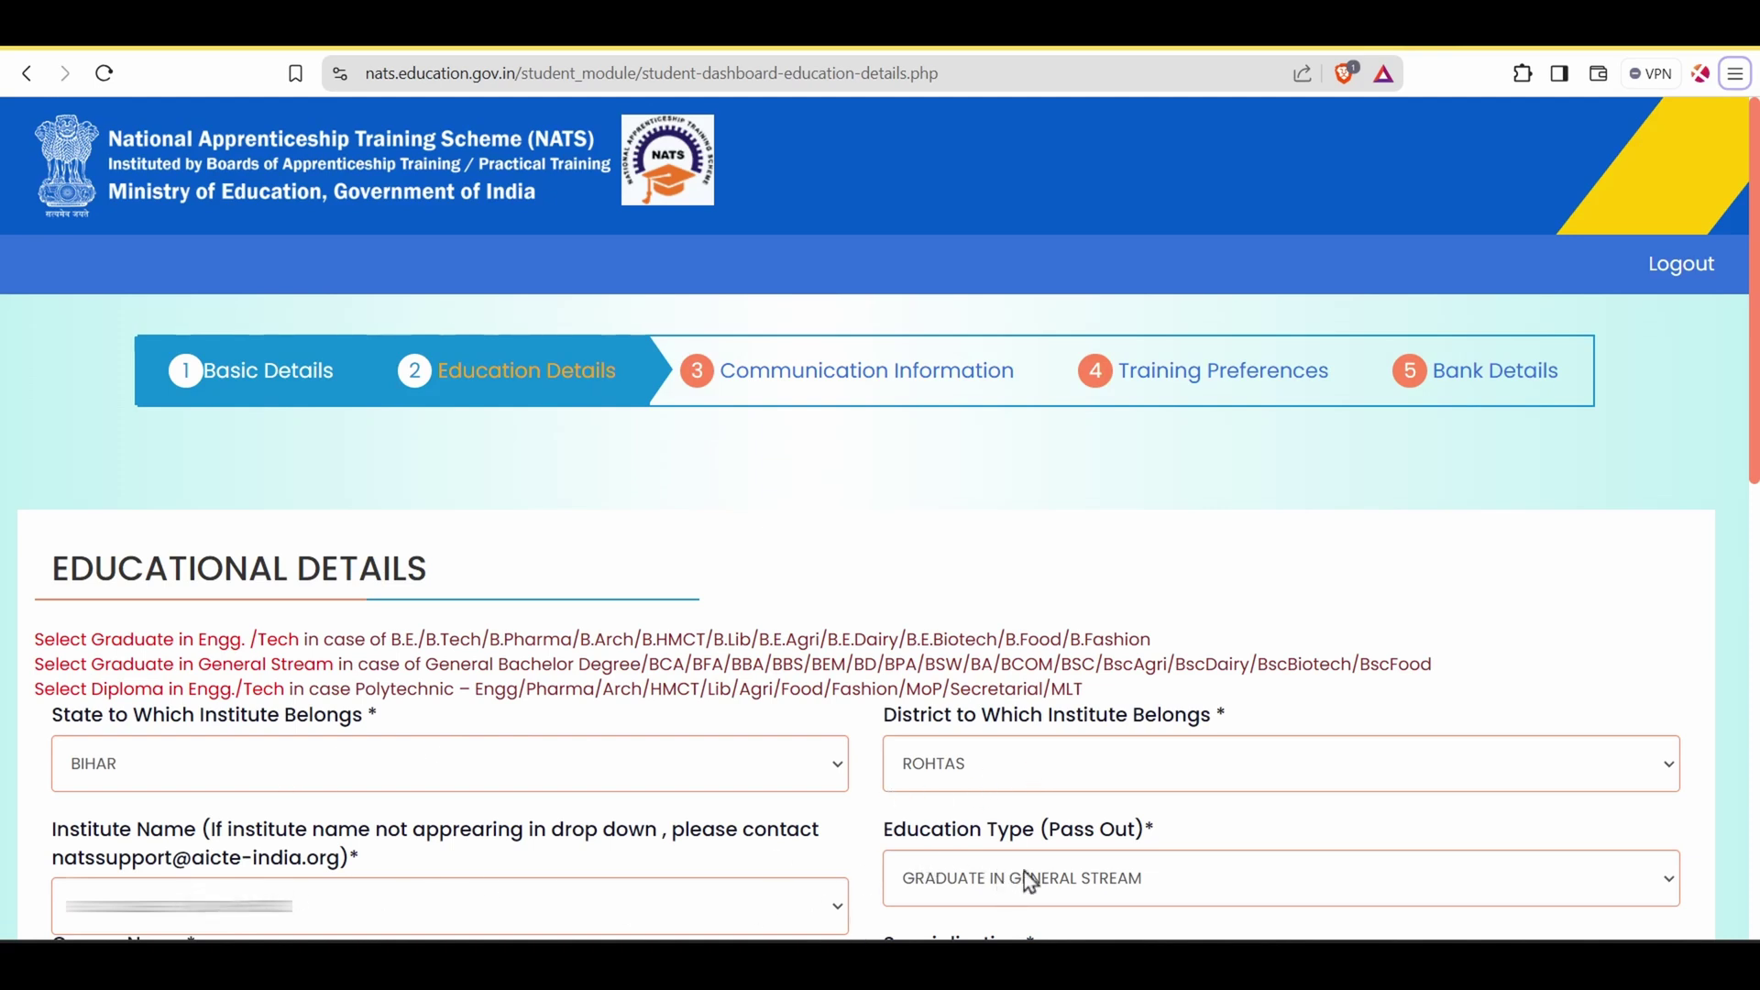
Choose Higher Secondary (10+2) as the qualification preceding graduation and set the school's state to BIHAR.
scroll(1264, 385, "down", 10)
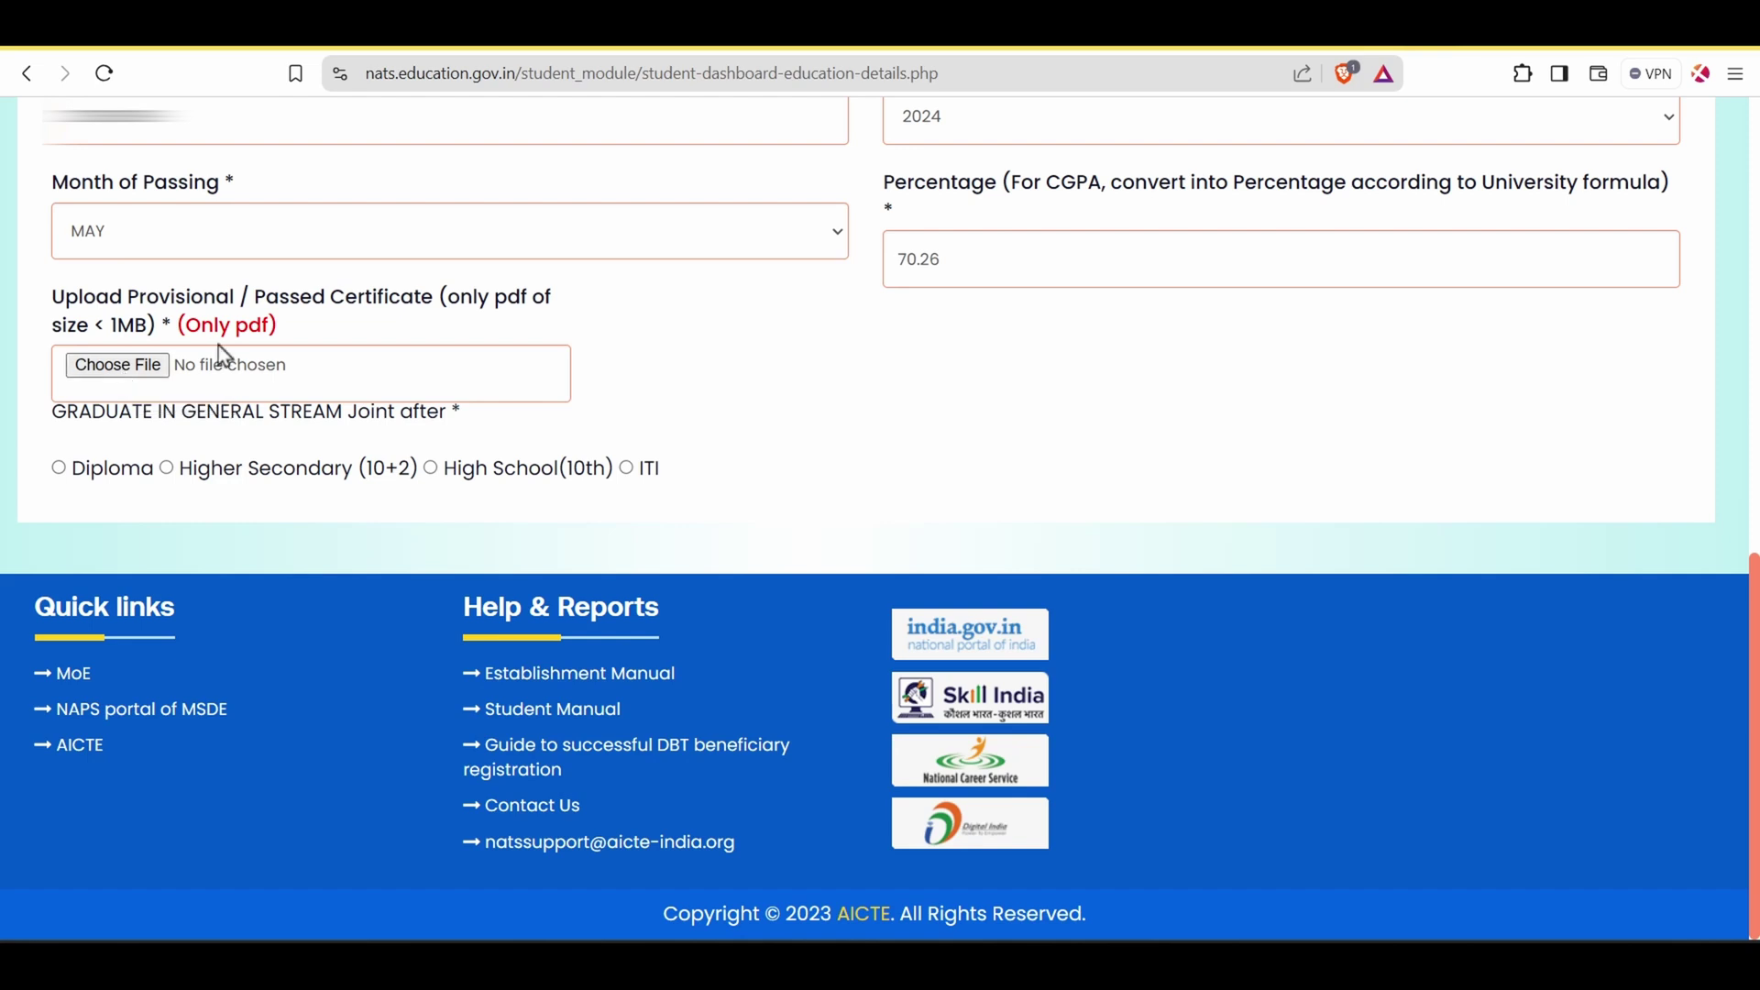
key("alt")
left_click(167, 469)
scroll(360, 150, "down", 4)
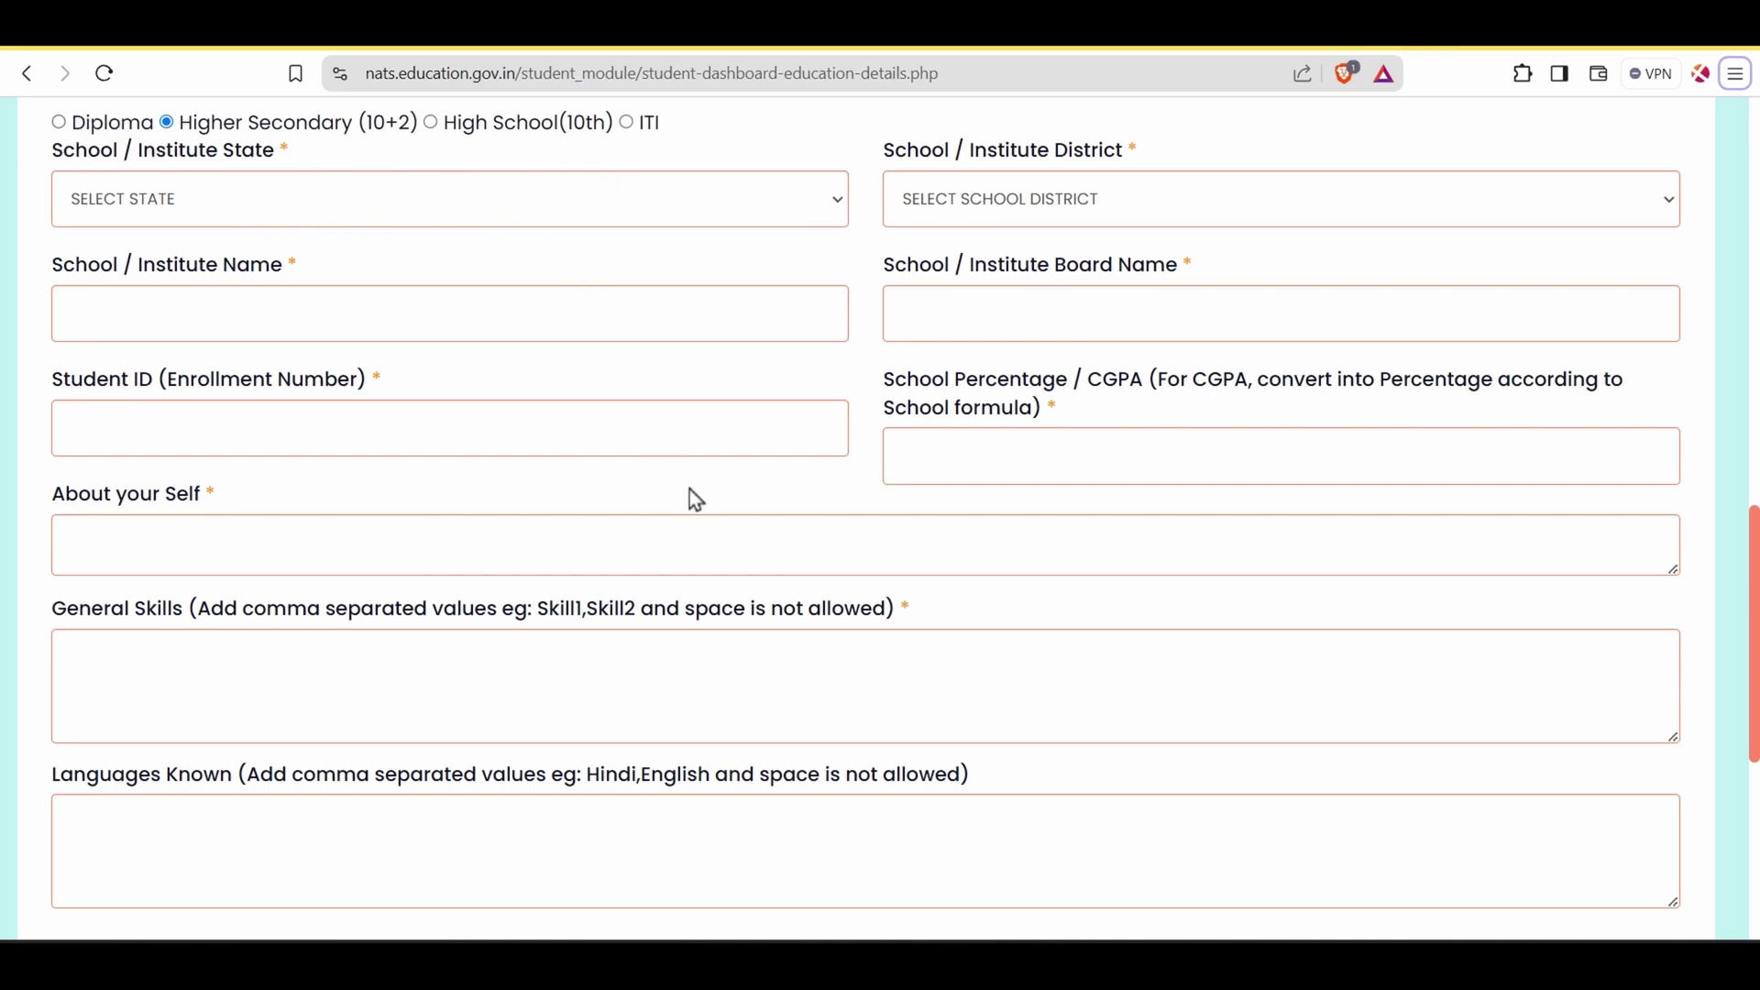
left_click(432, 220)
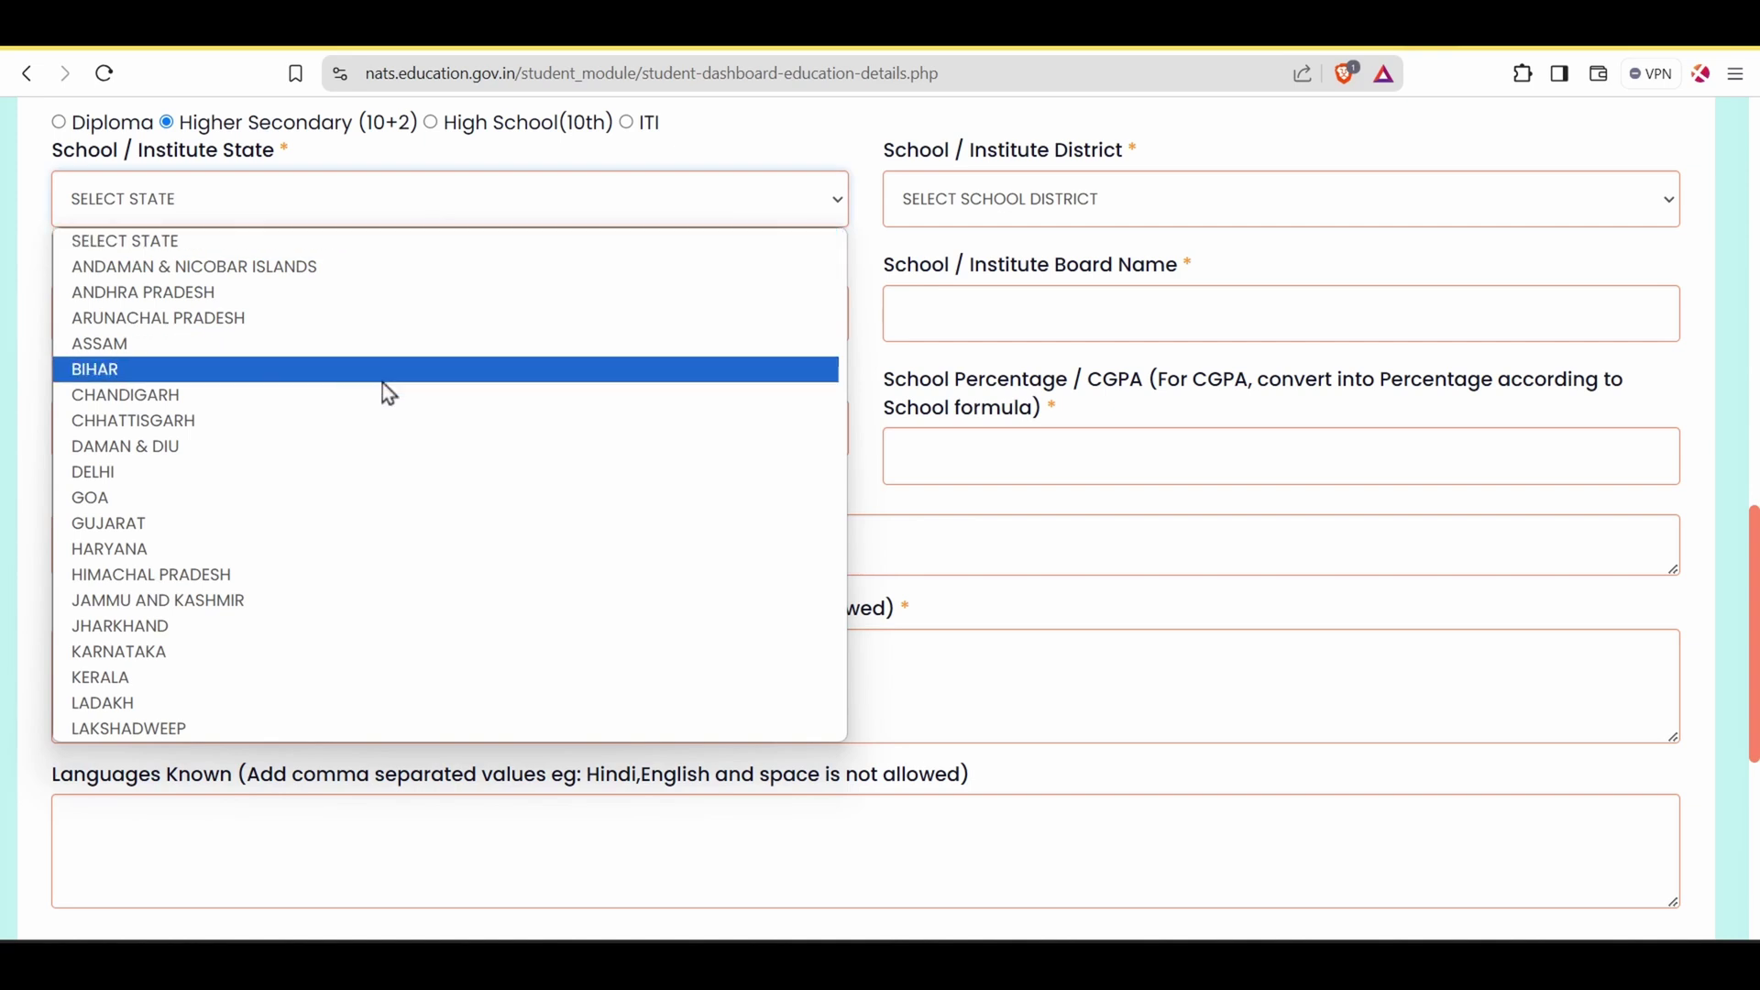
left_click(91, 371)
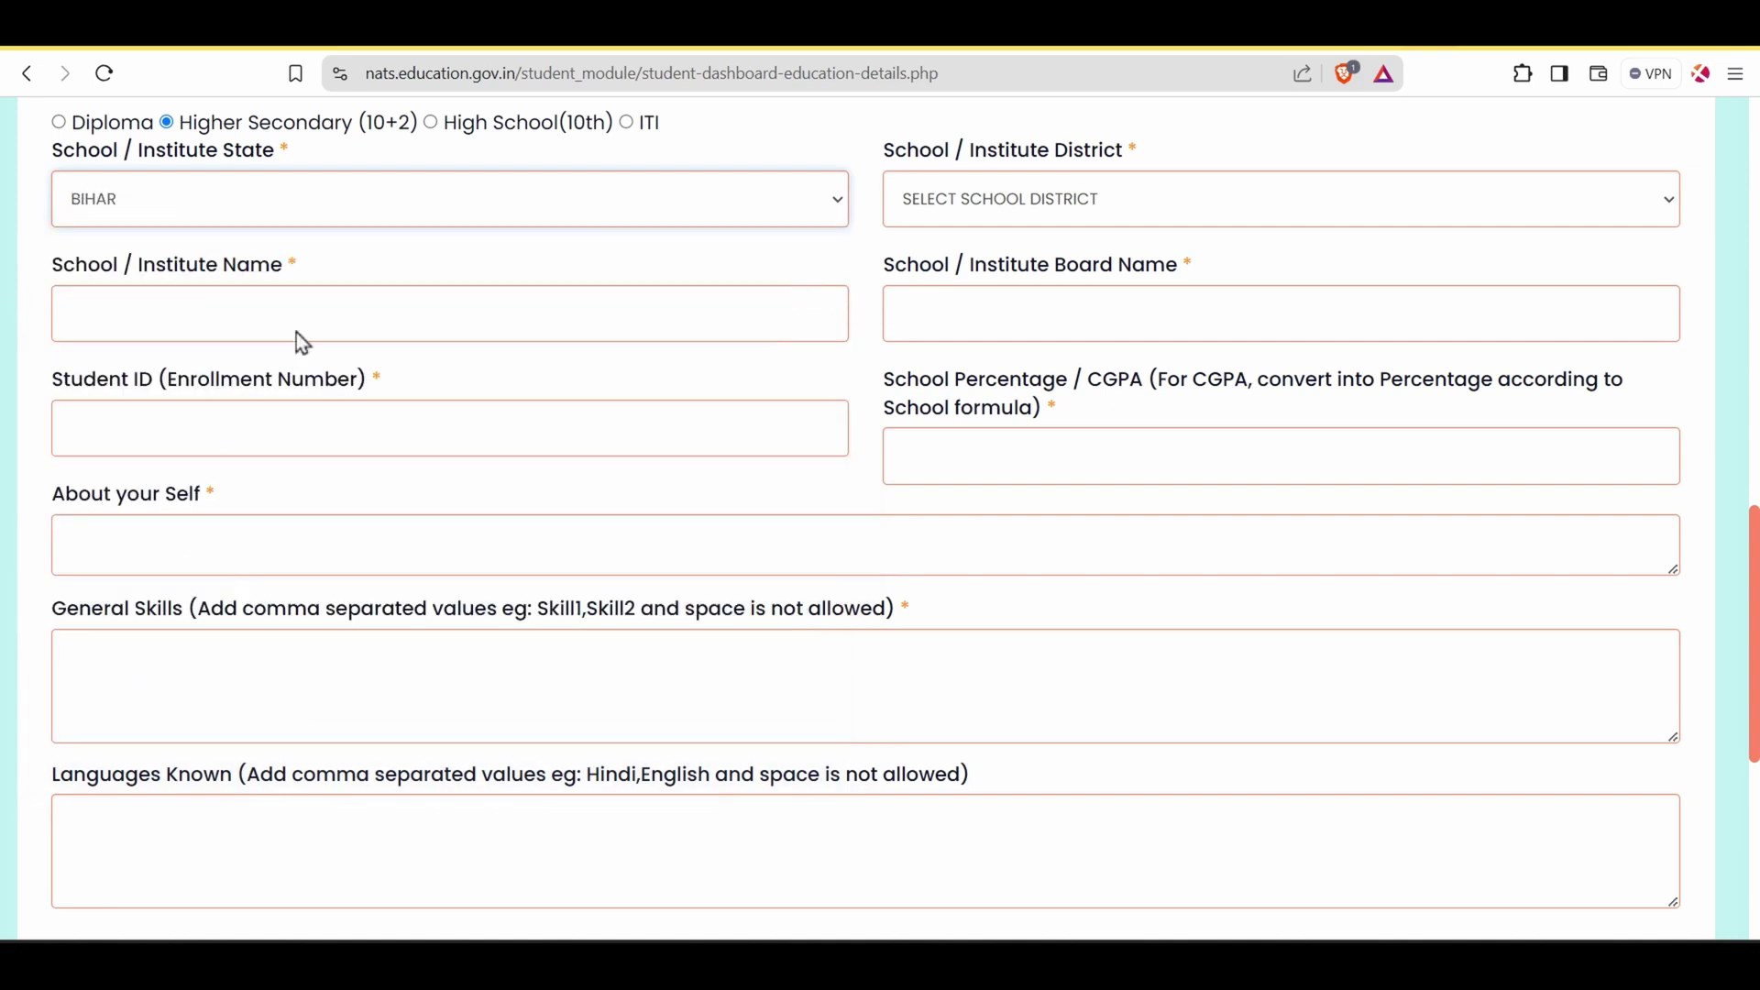
Go through the school district options and the school name, board name, enrollment number and school percentage fields.
left_click(1028, 183)
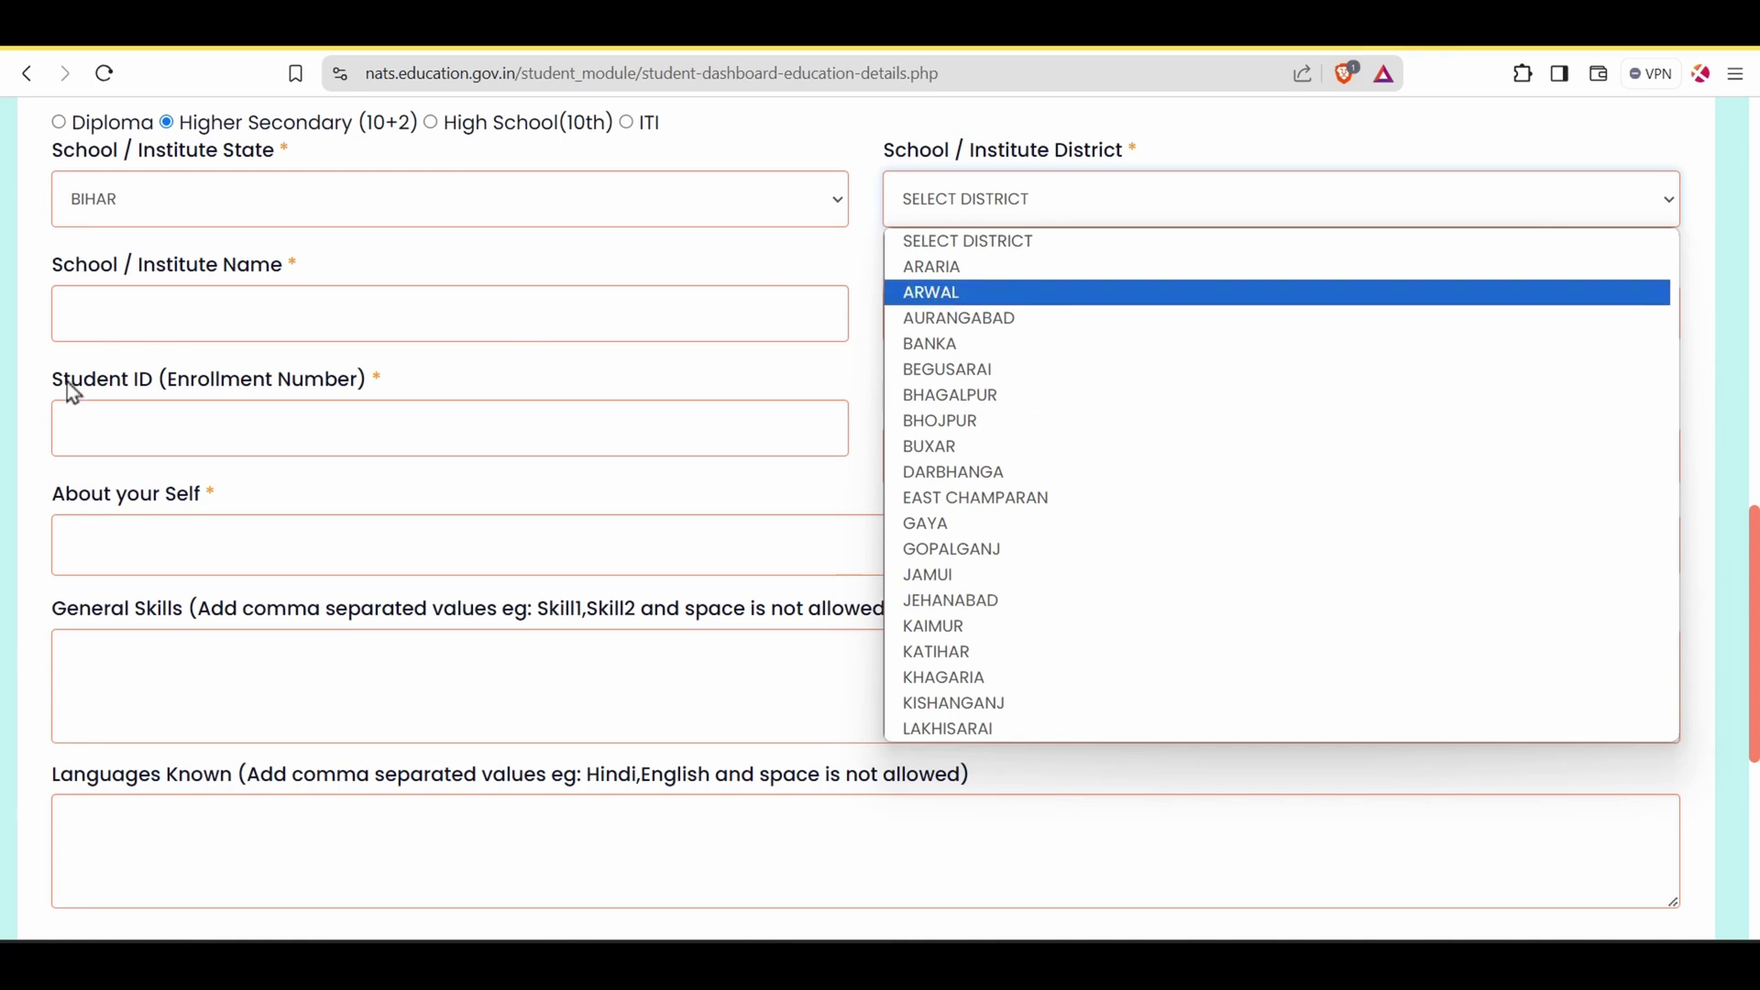
left_click(43, 350)
left_click(196, 309)
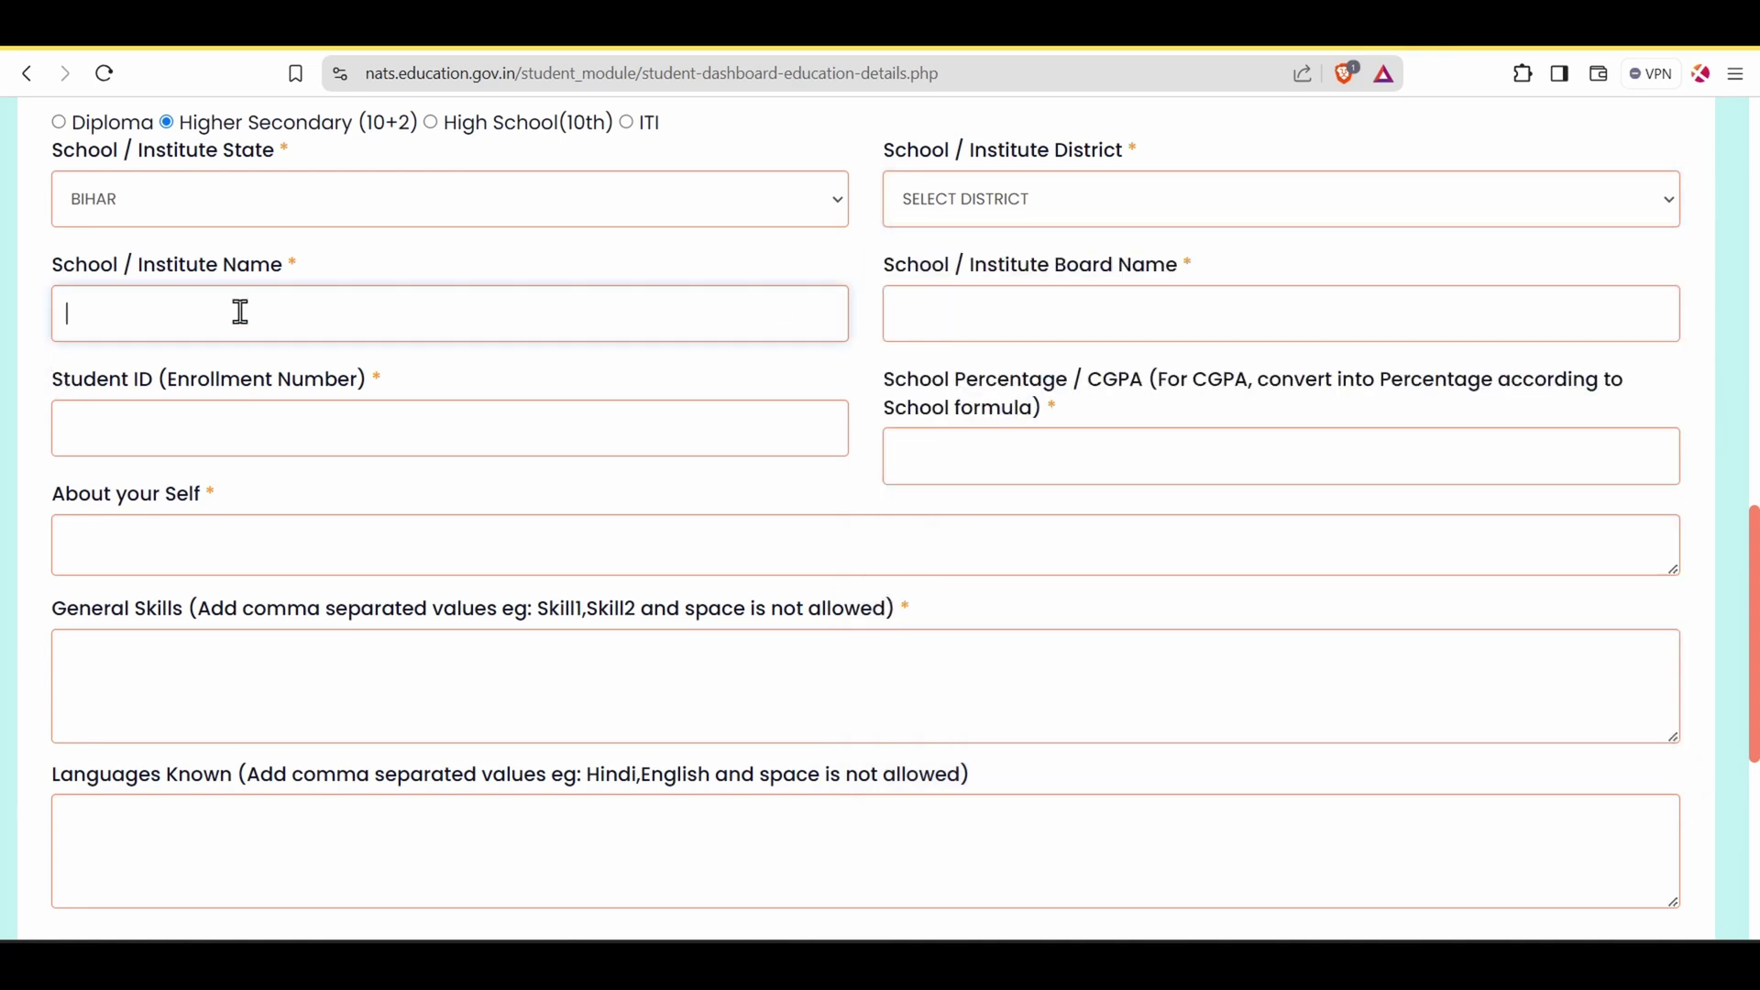
left_click(950, 319)
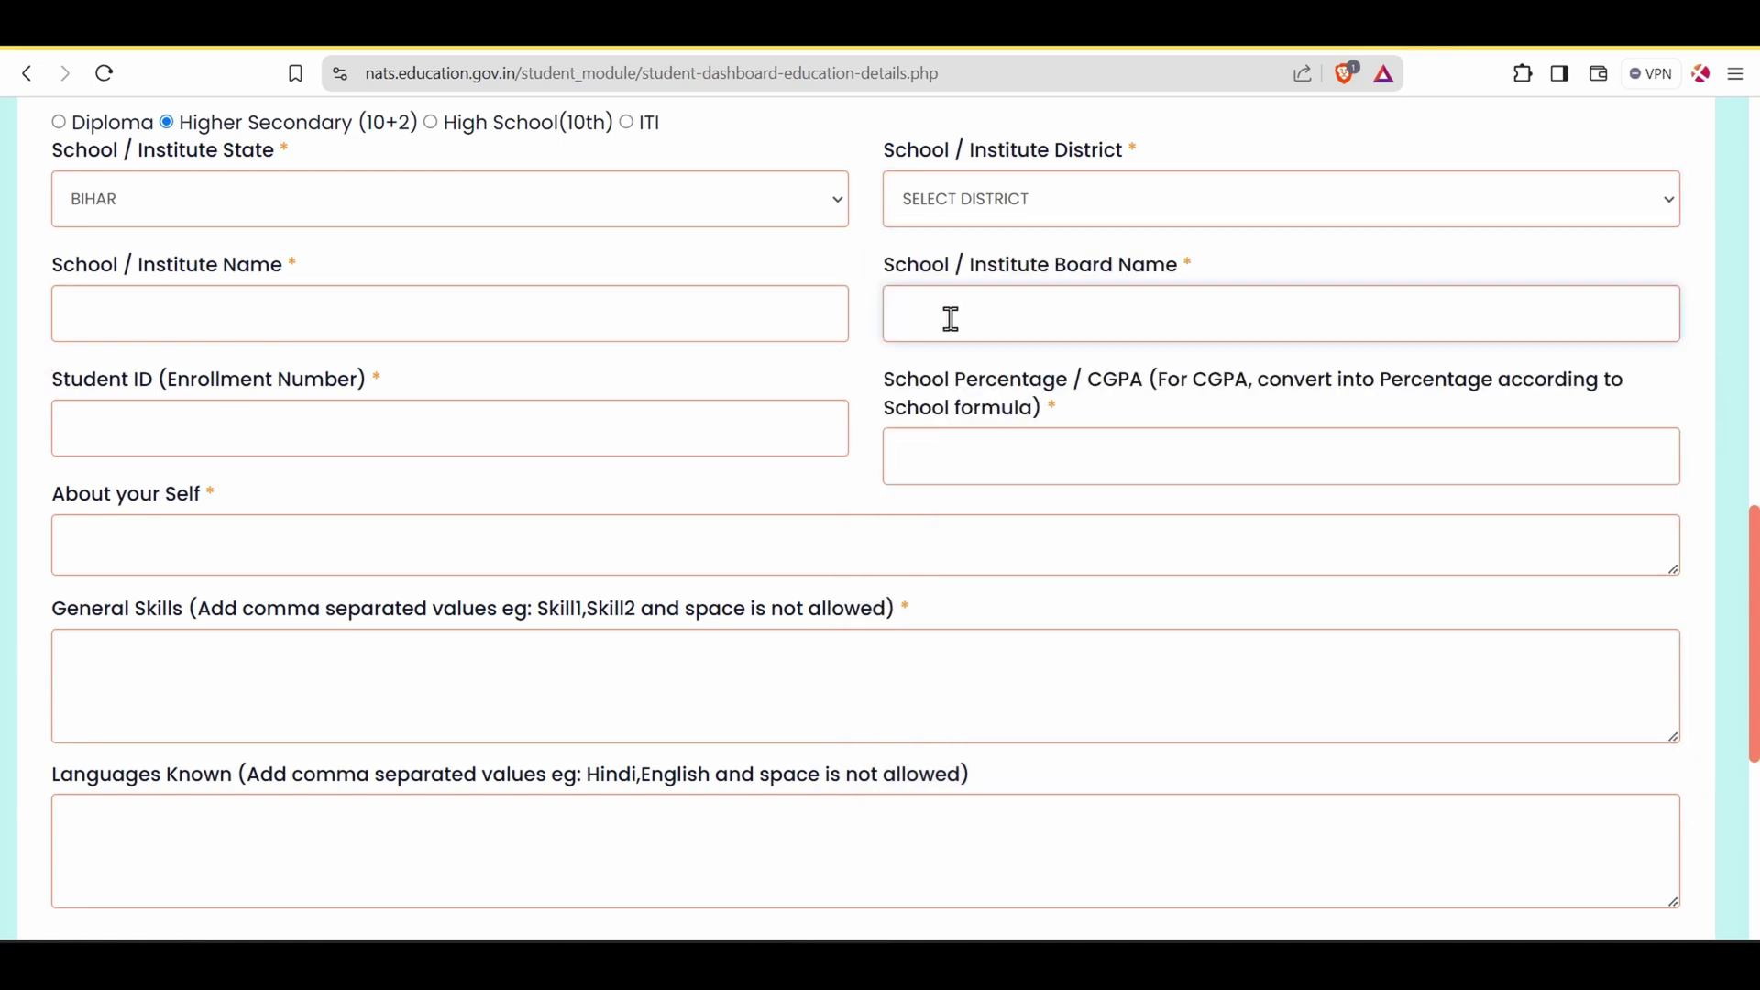
left_click(518, 442)
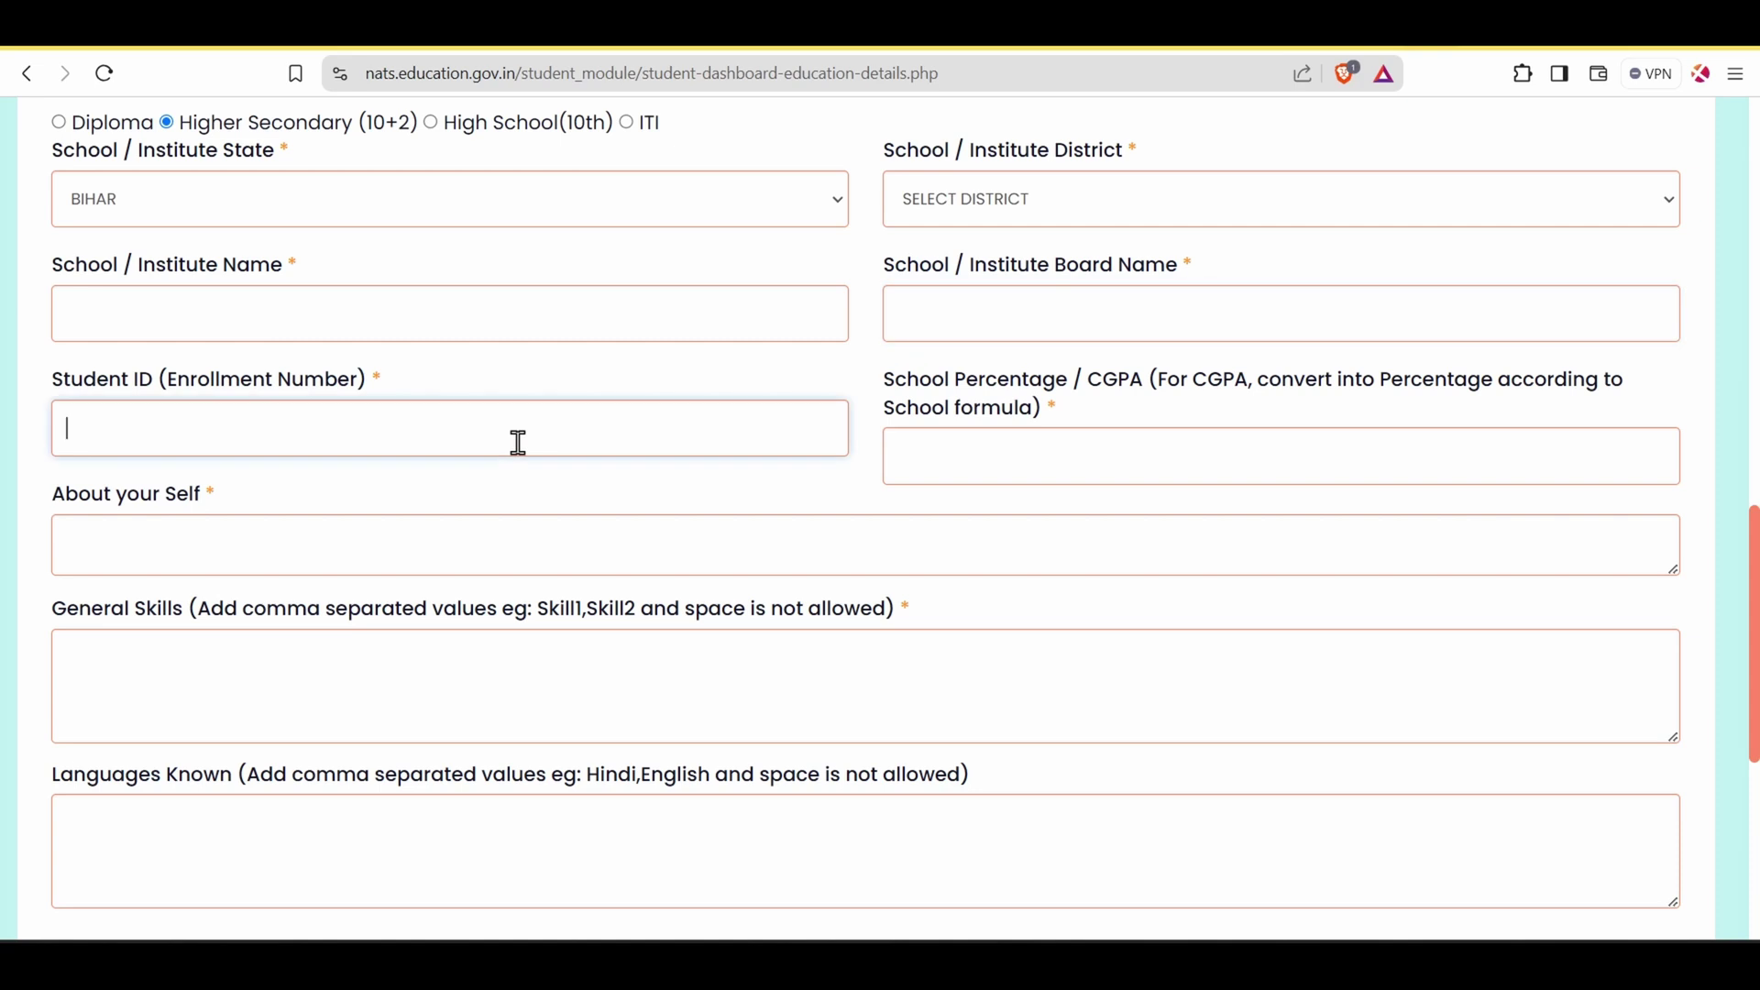
left_click(1003, 453)
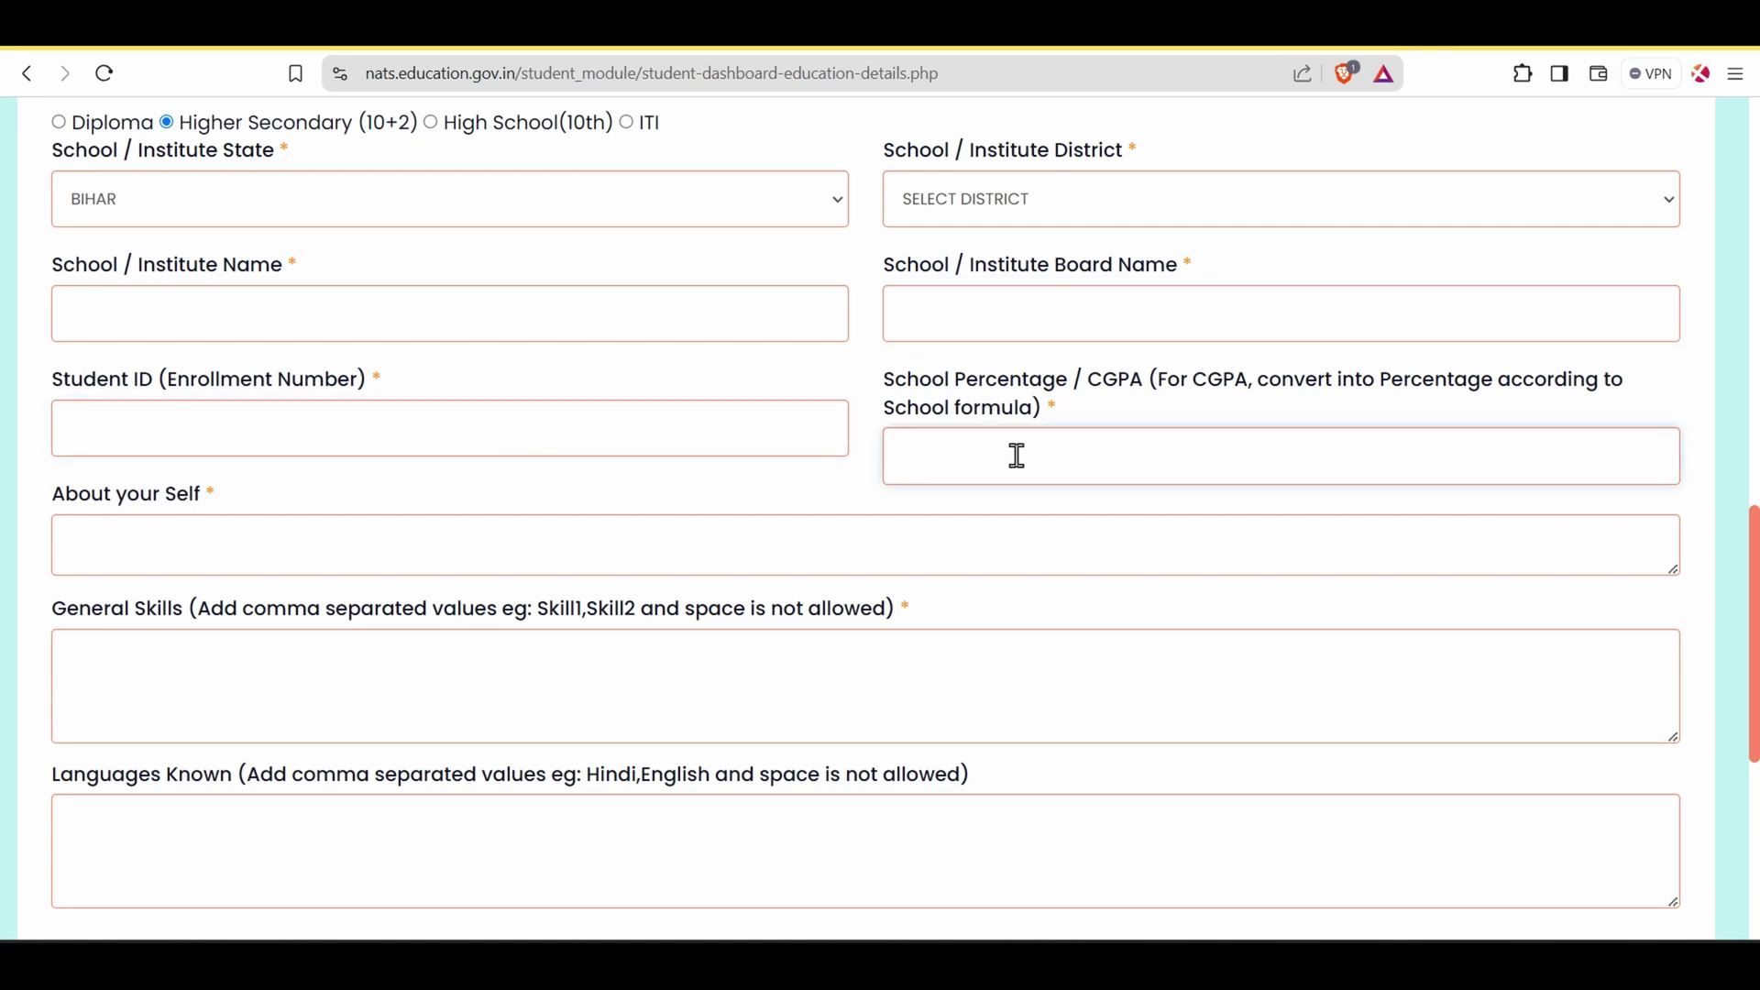
Go through the About your Self, General Skills and Languages Known fields, and save the education details.
left_click(690, 554)
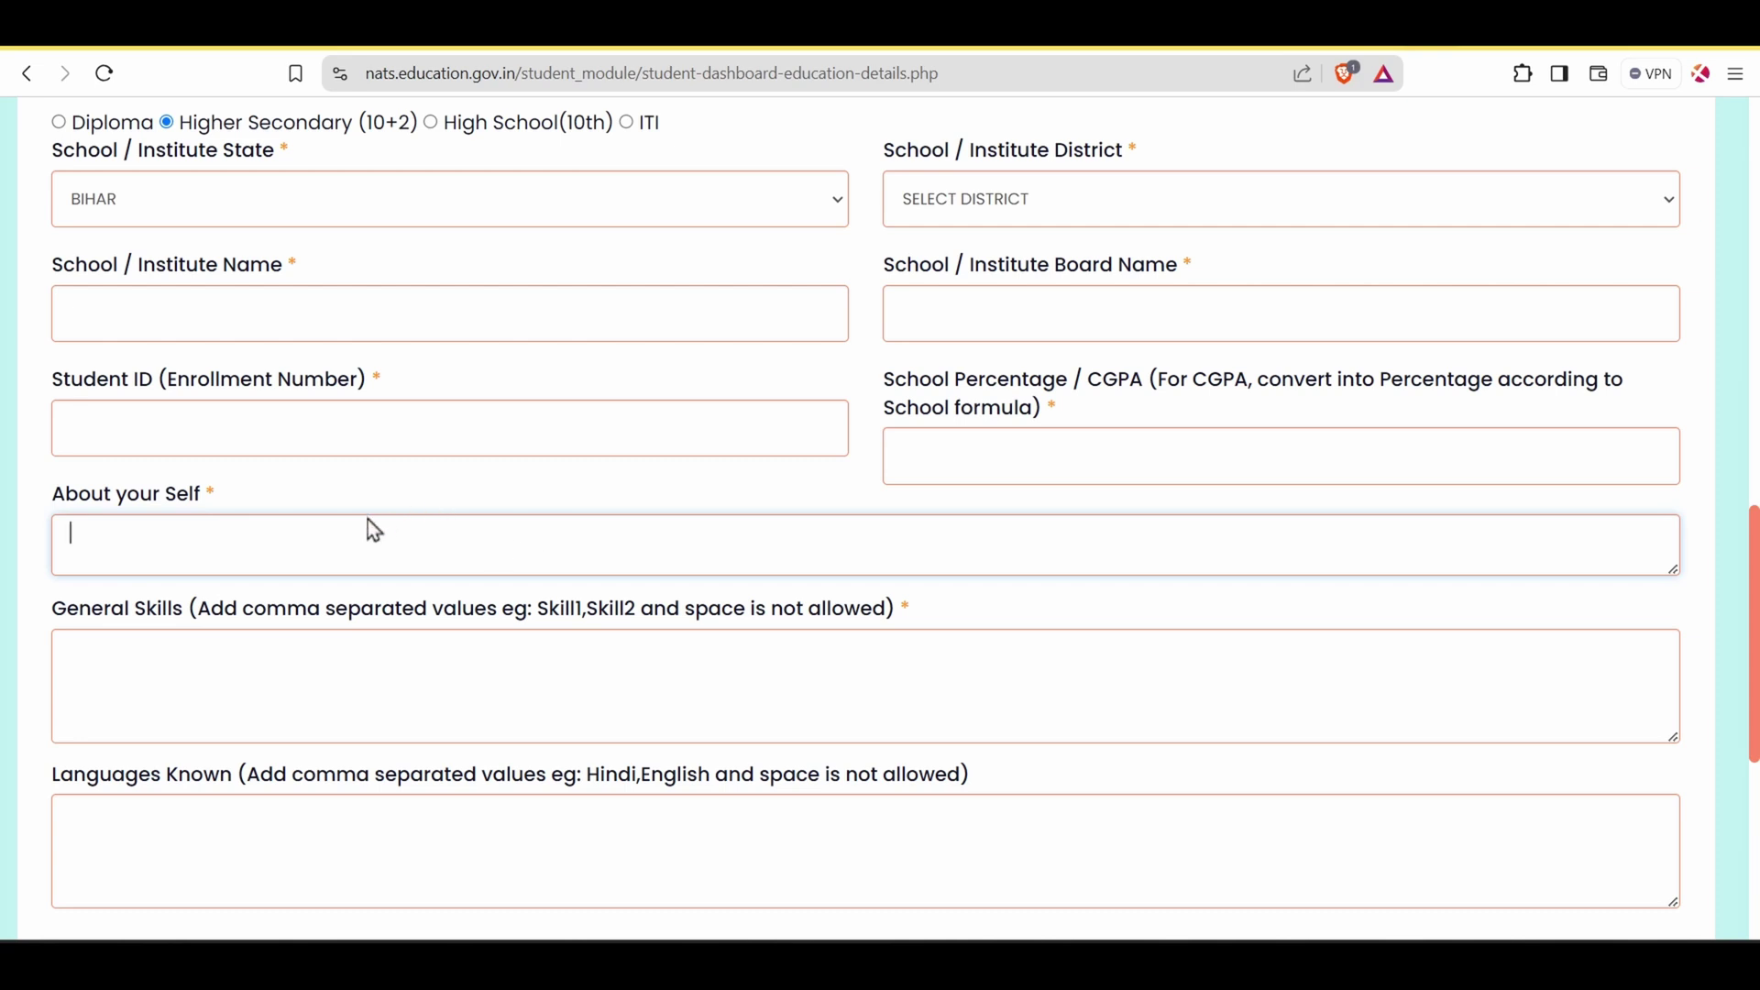
left_click(314, 693)
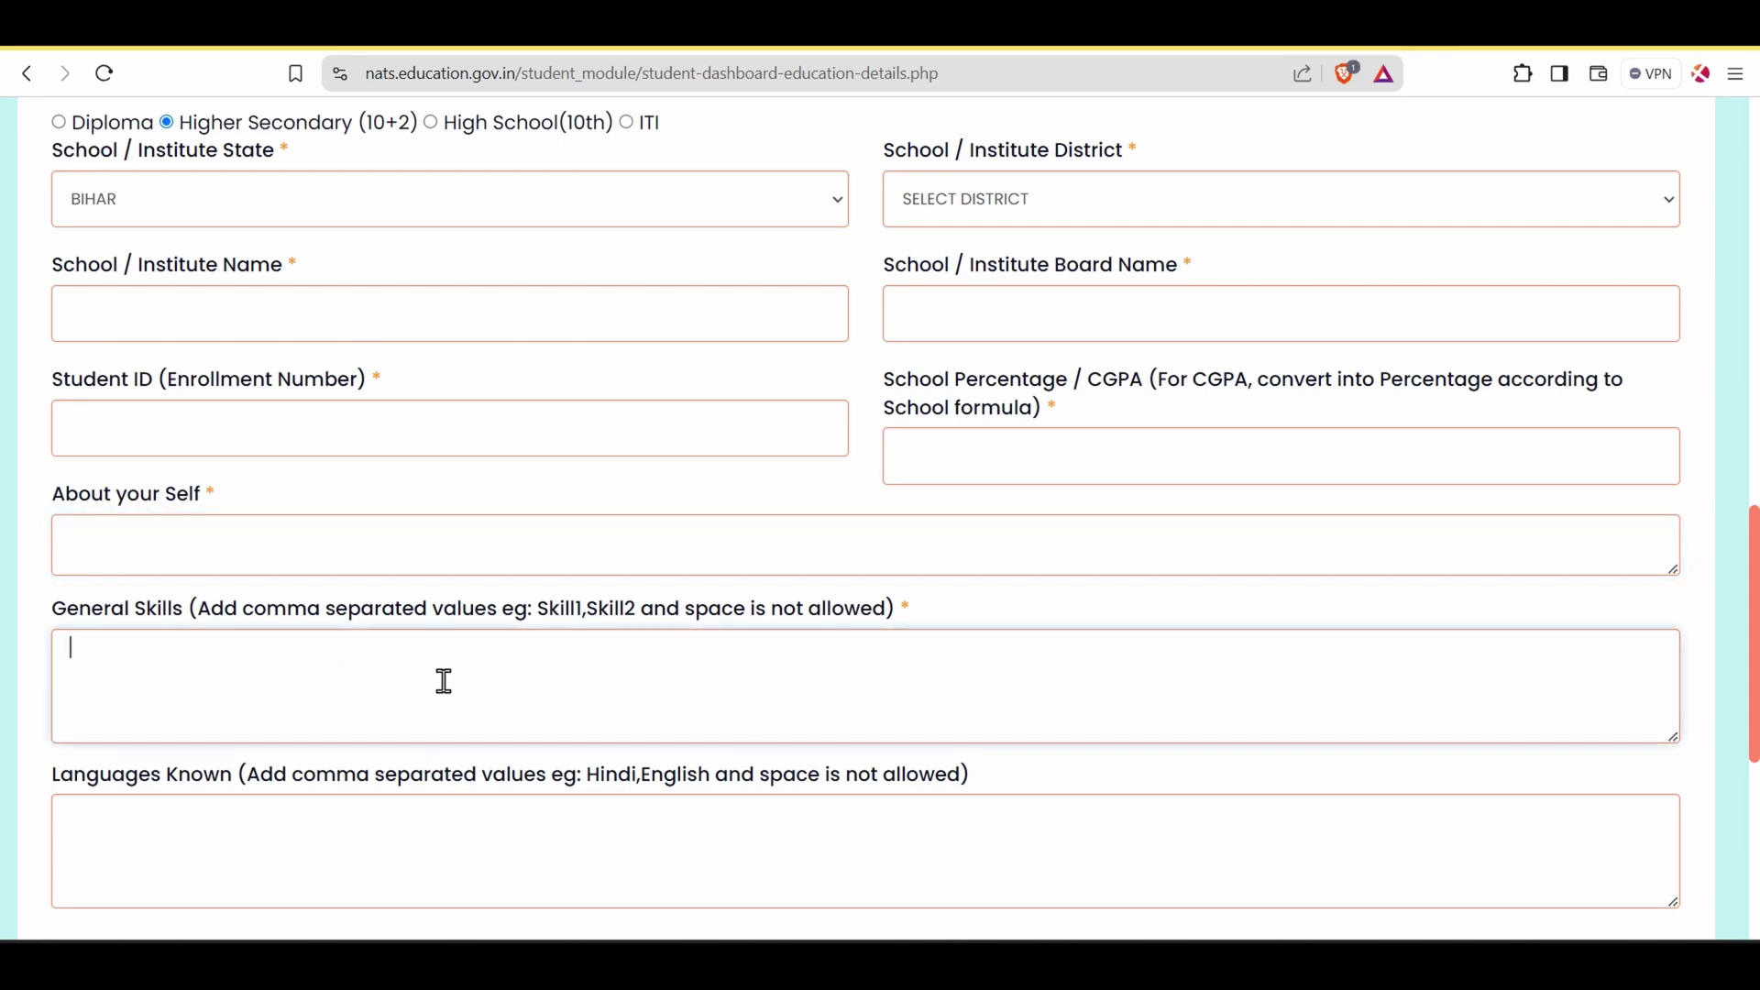
key("alt")
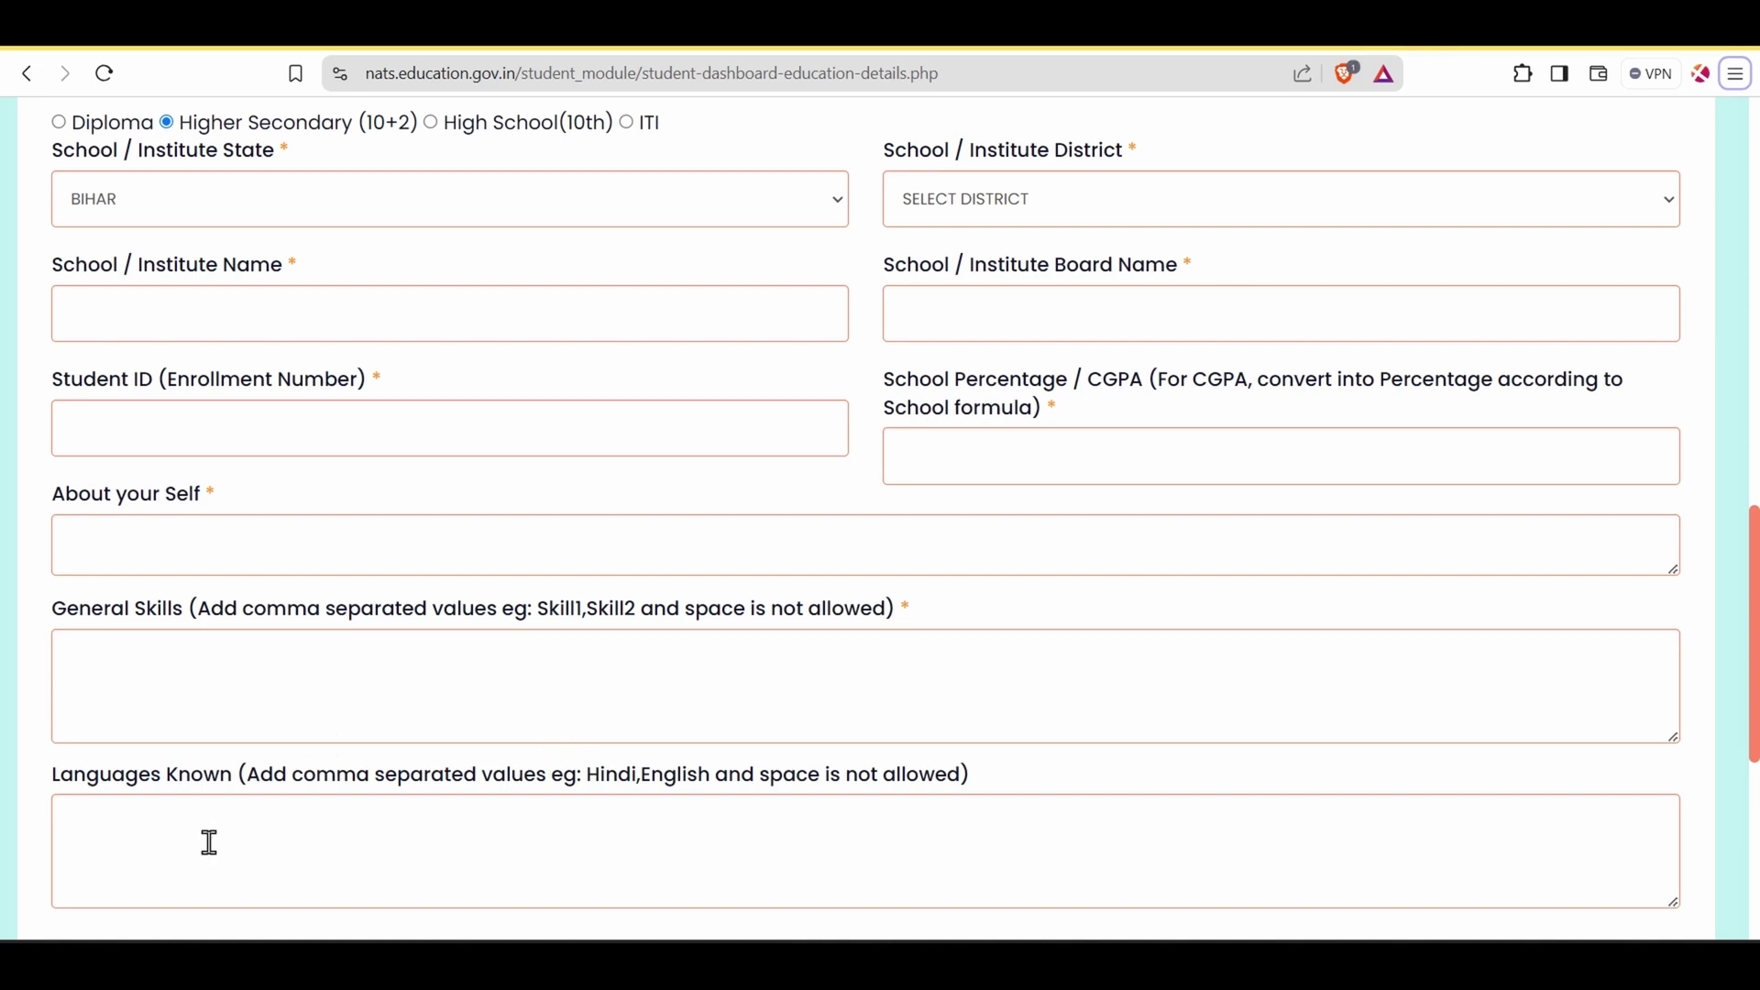
key("Escape")
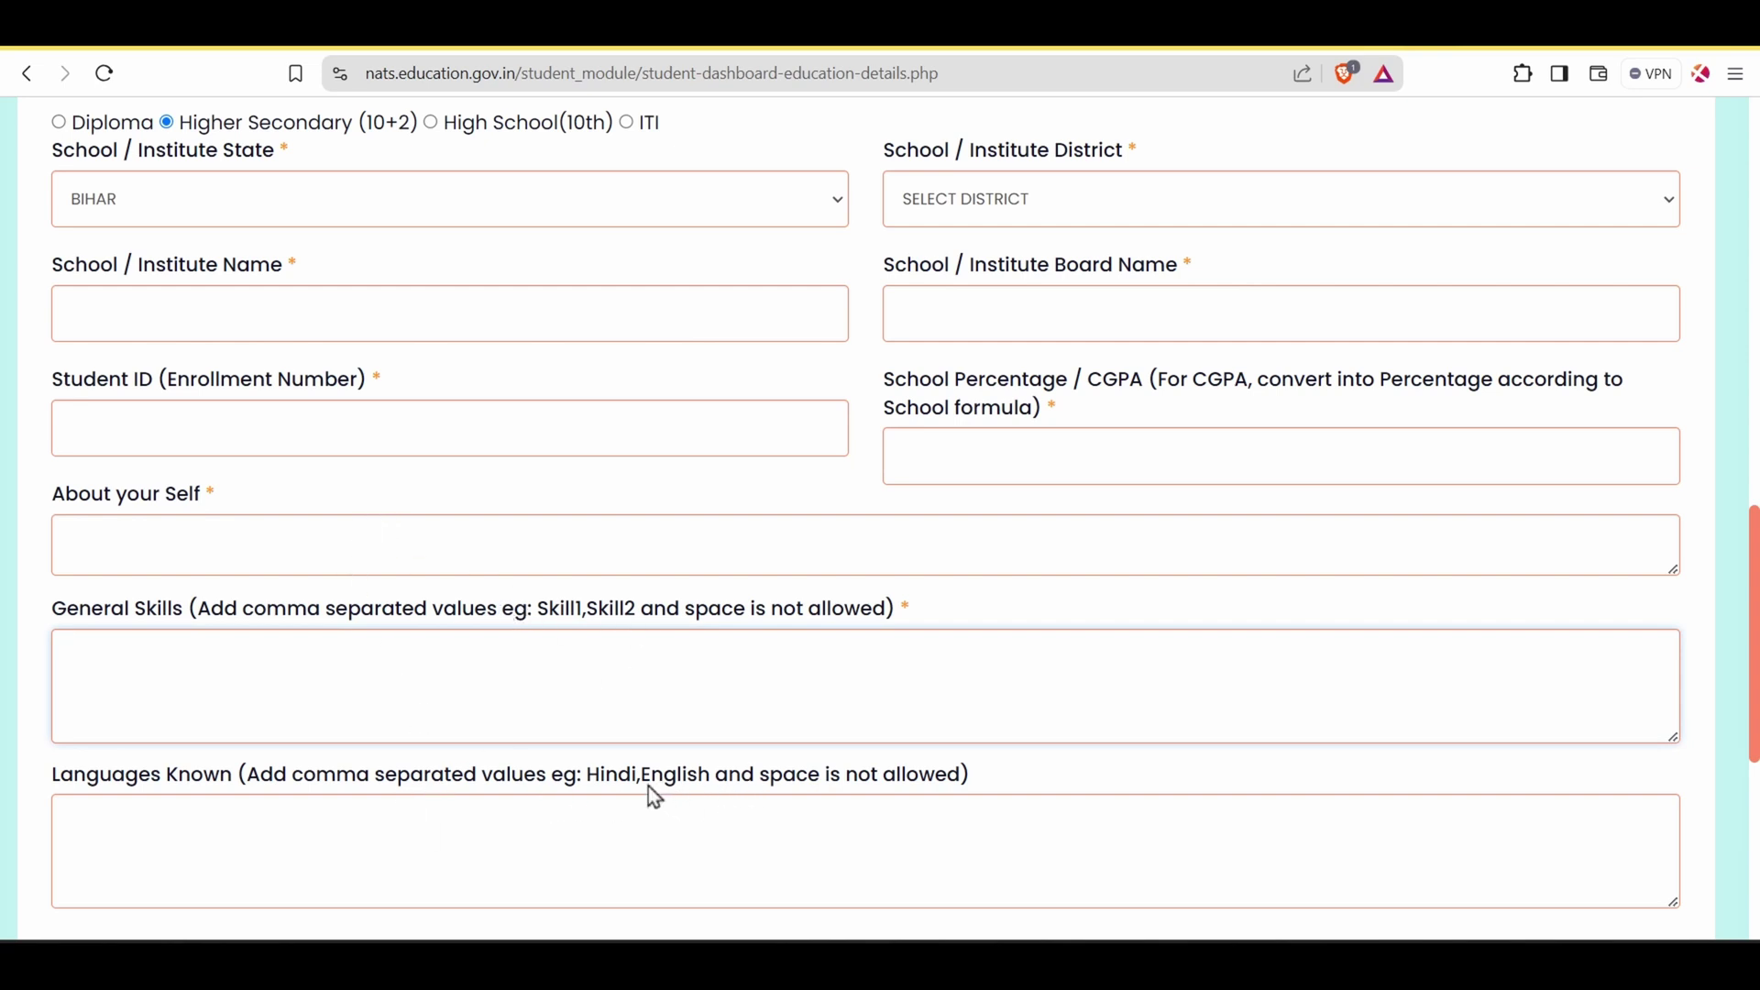
left_click_drag(587, 775, 670, 782)
left_click(657, 855)
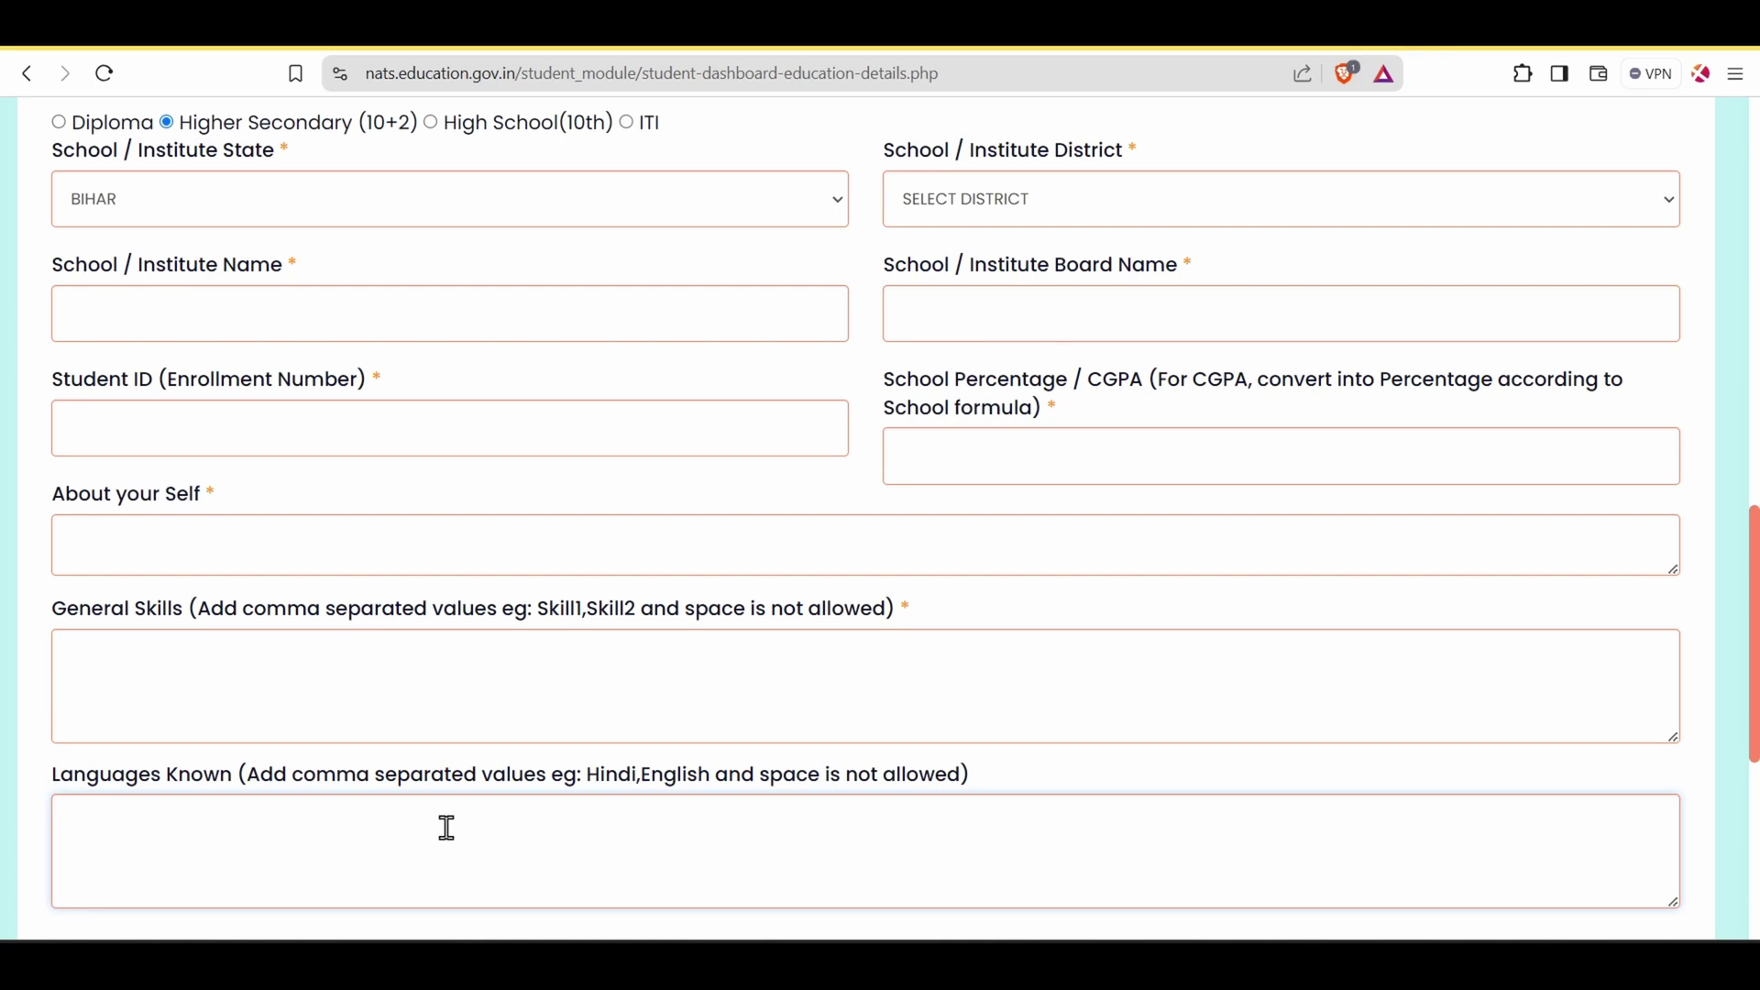
scroll(506, 863, "down", 6)
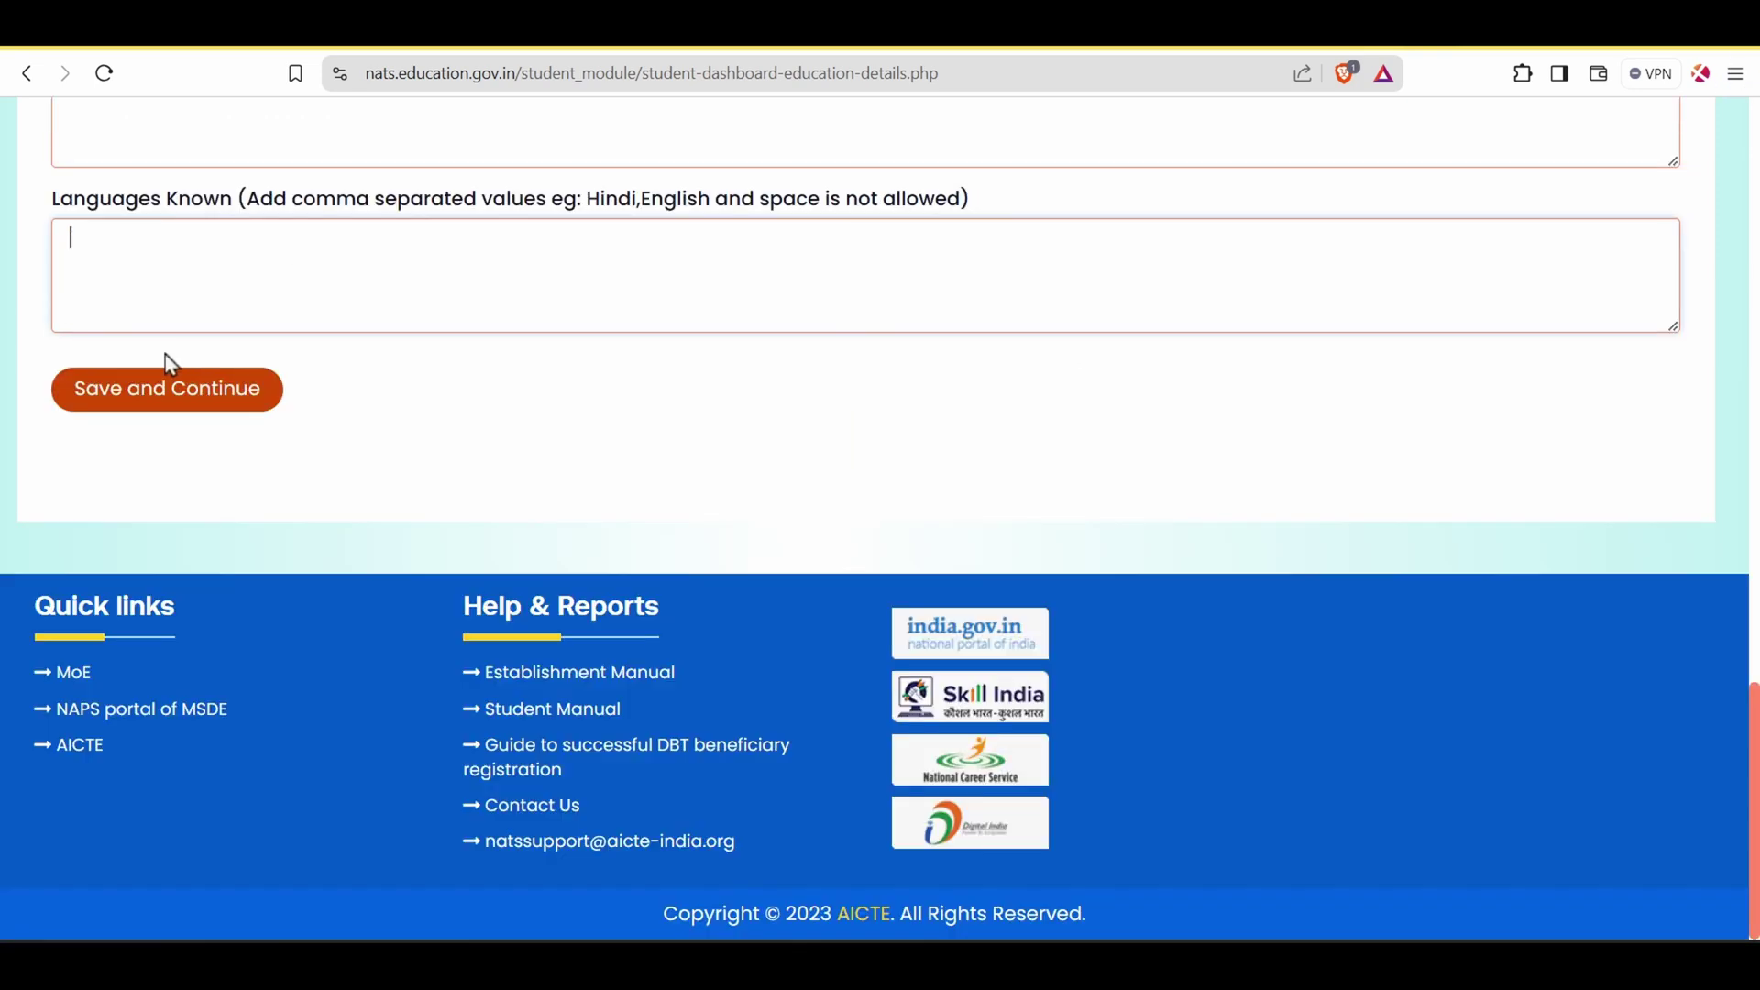
left_click(174, 394)
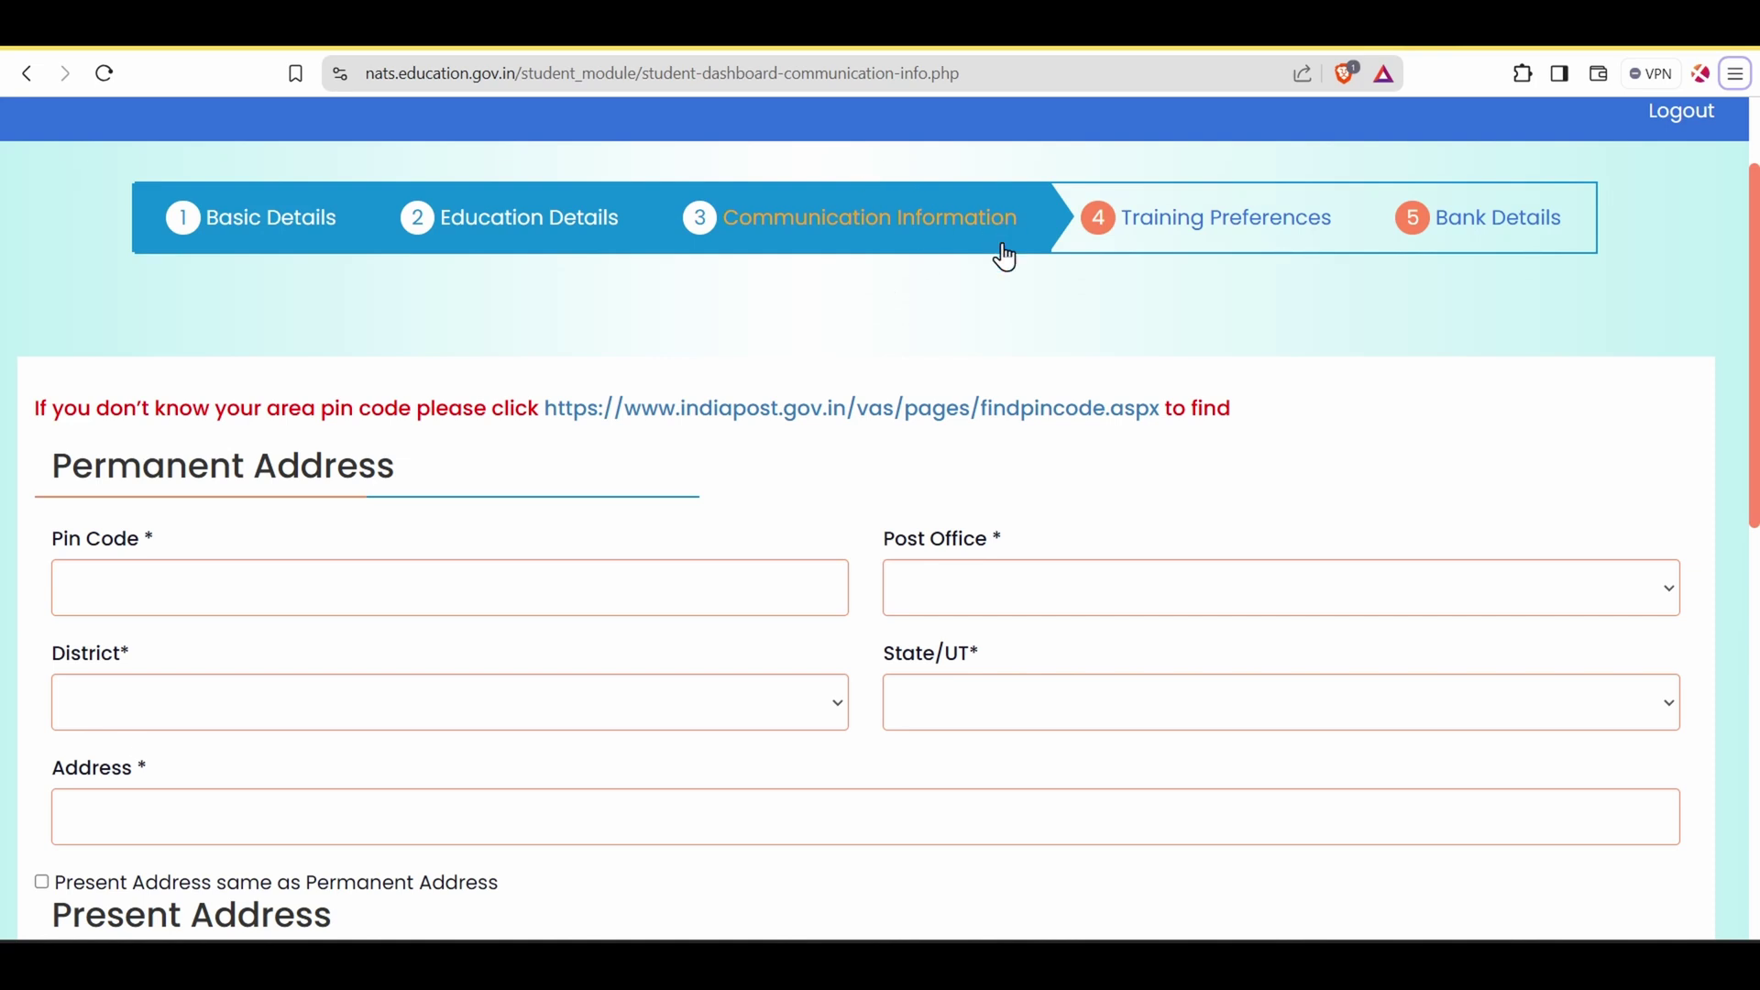
Go through the permanent address section's pin code, post office, district, state and address fields.
scroll(825, 441, "down", 3)
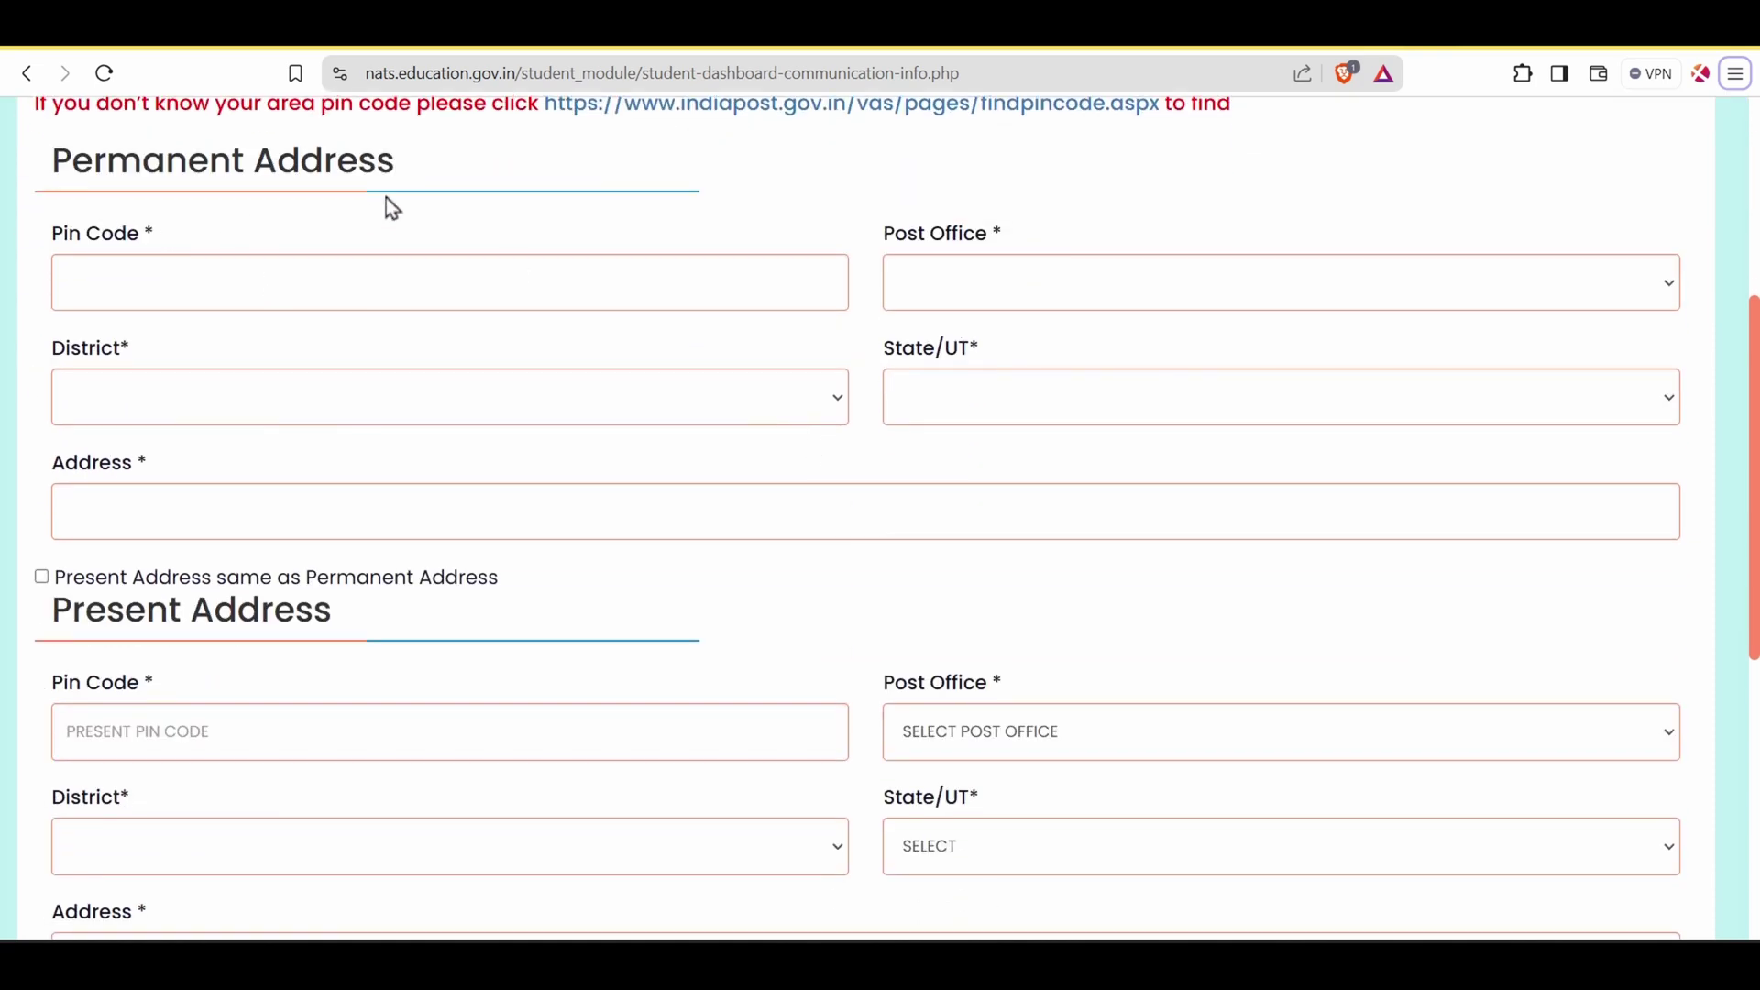
left_click_drag(392, 174, 168, 163)
left_click(159, 272)
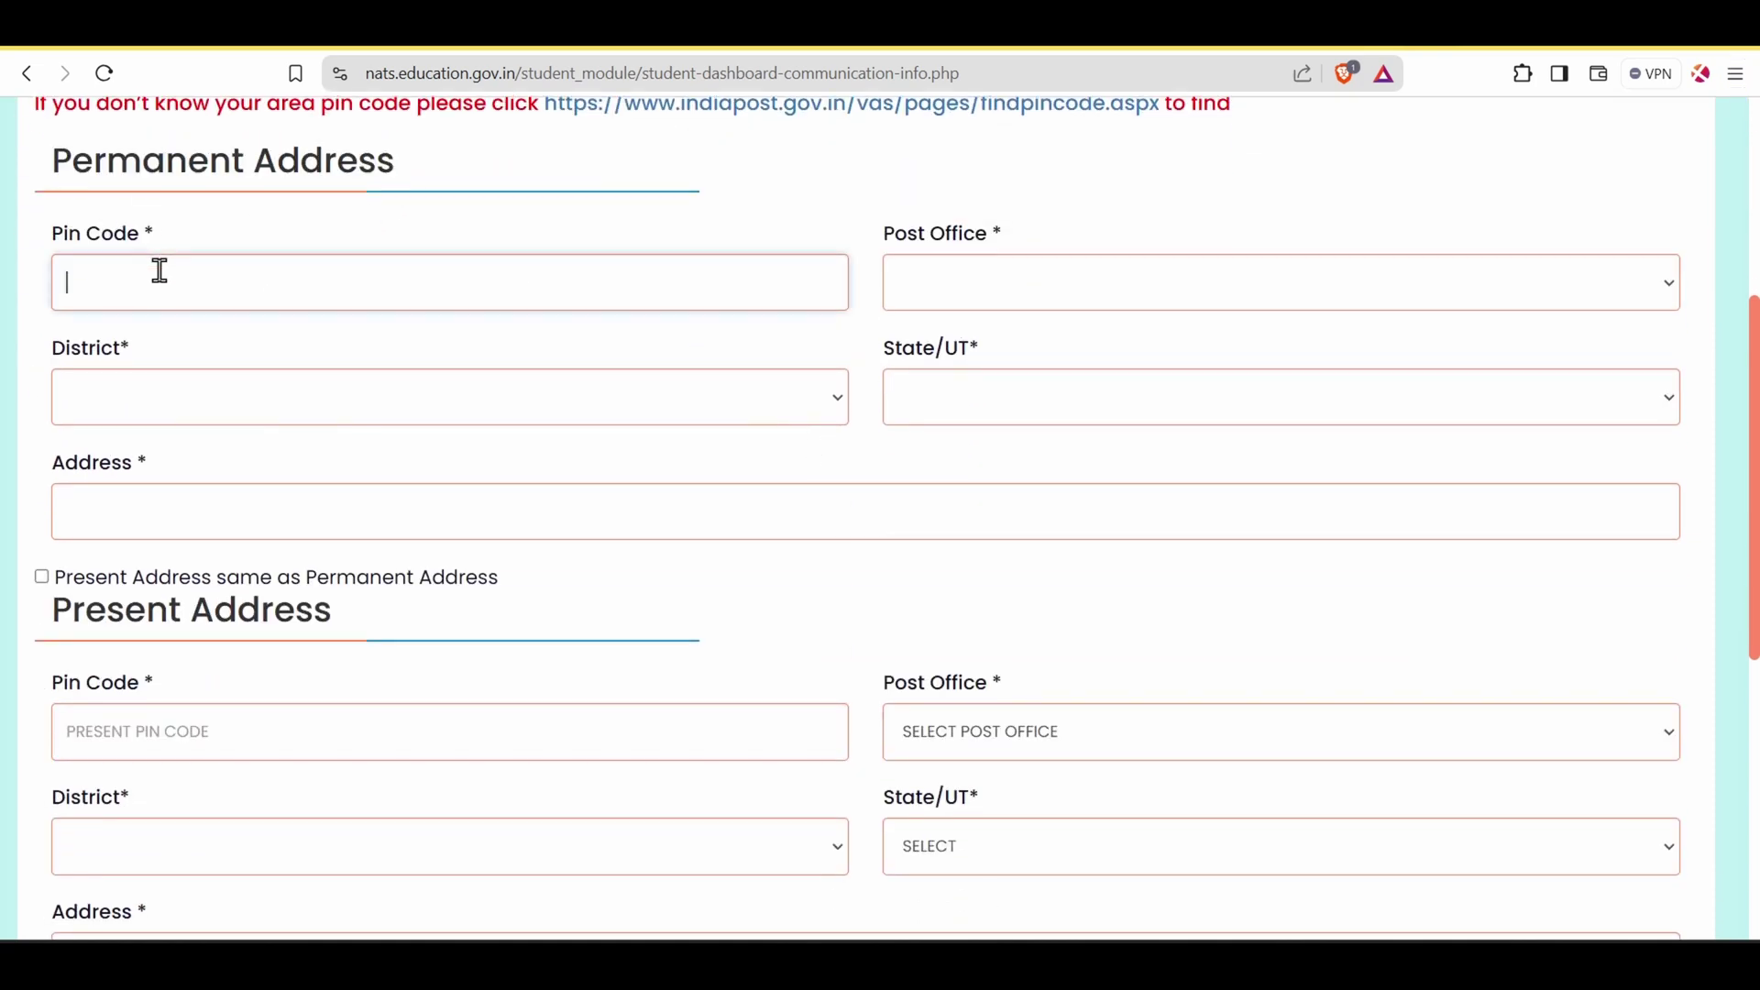
left_click(992, 277)
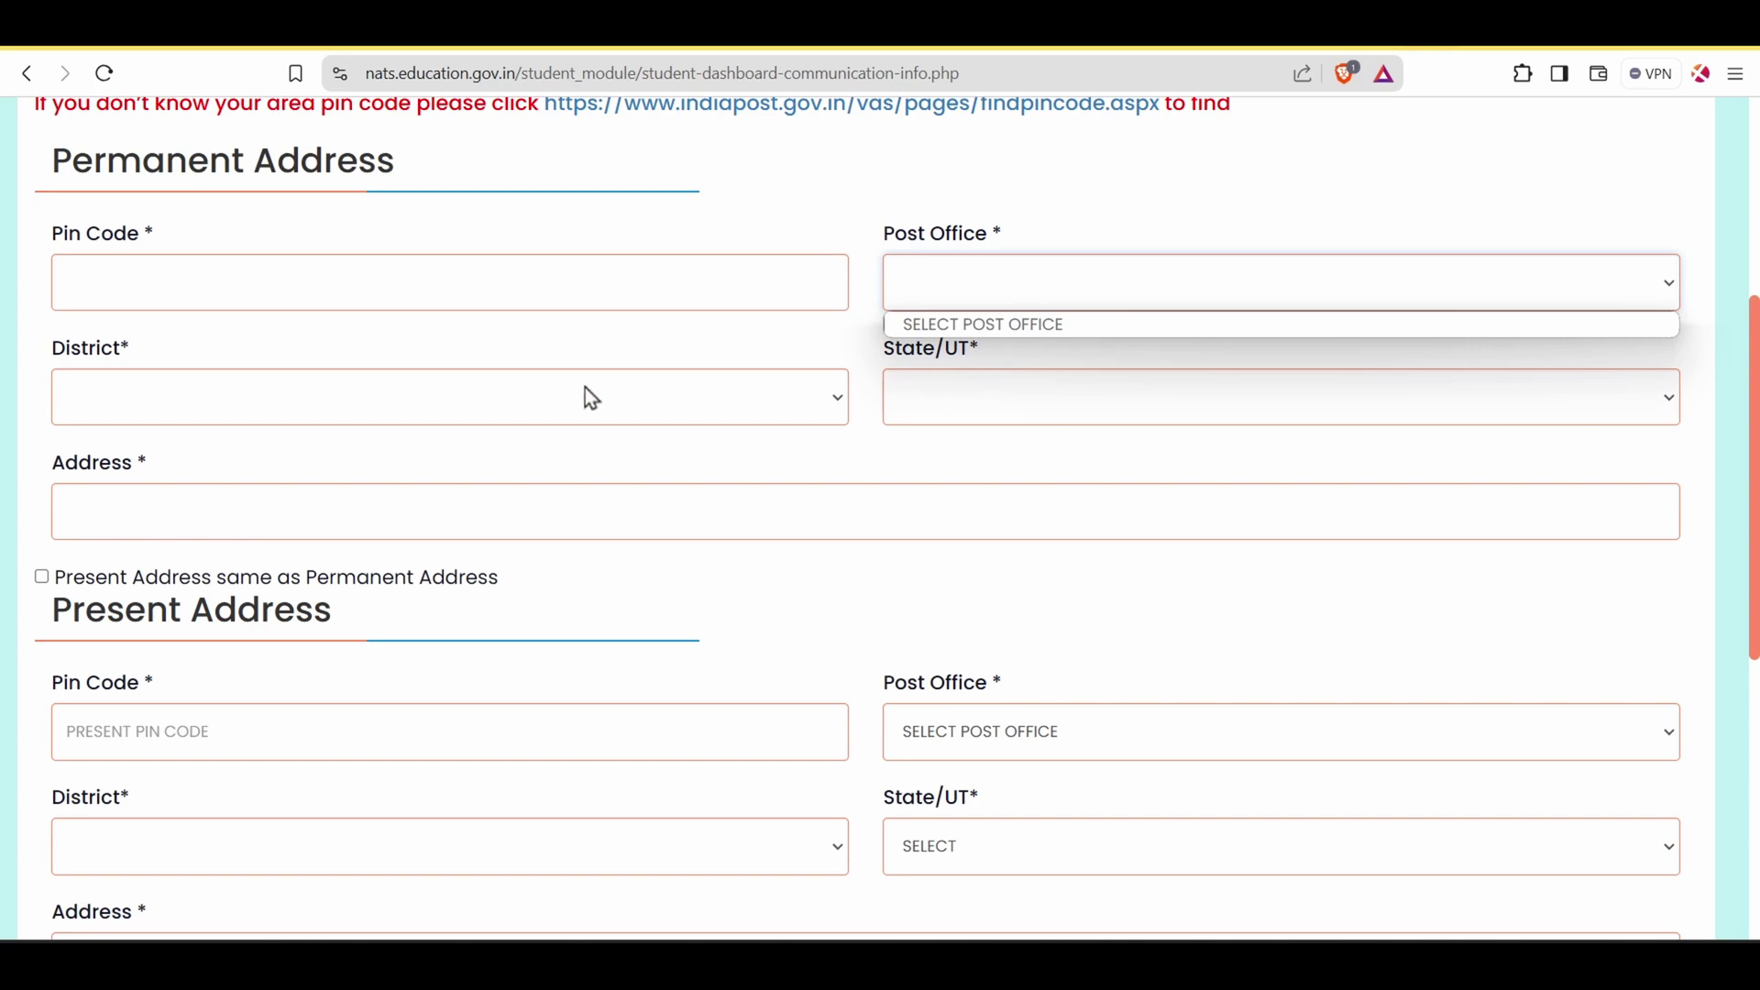
left_click(553, 404)
left_click(1014, 409)
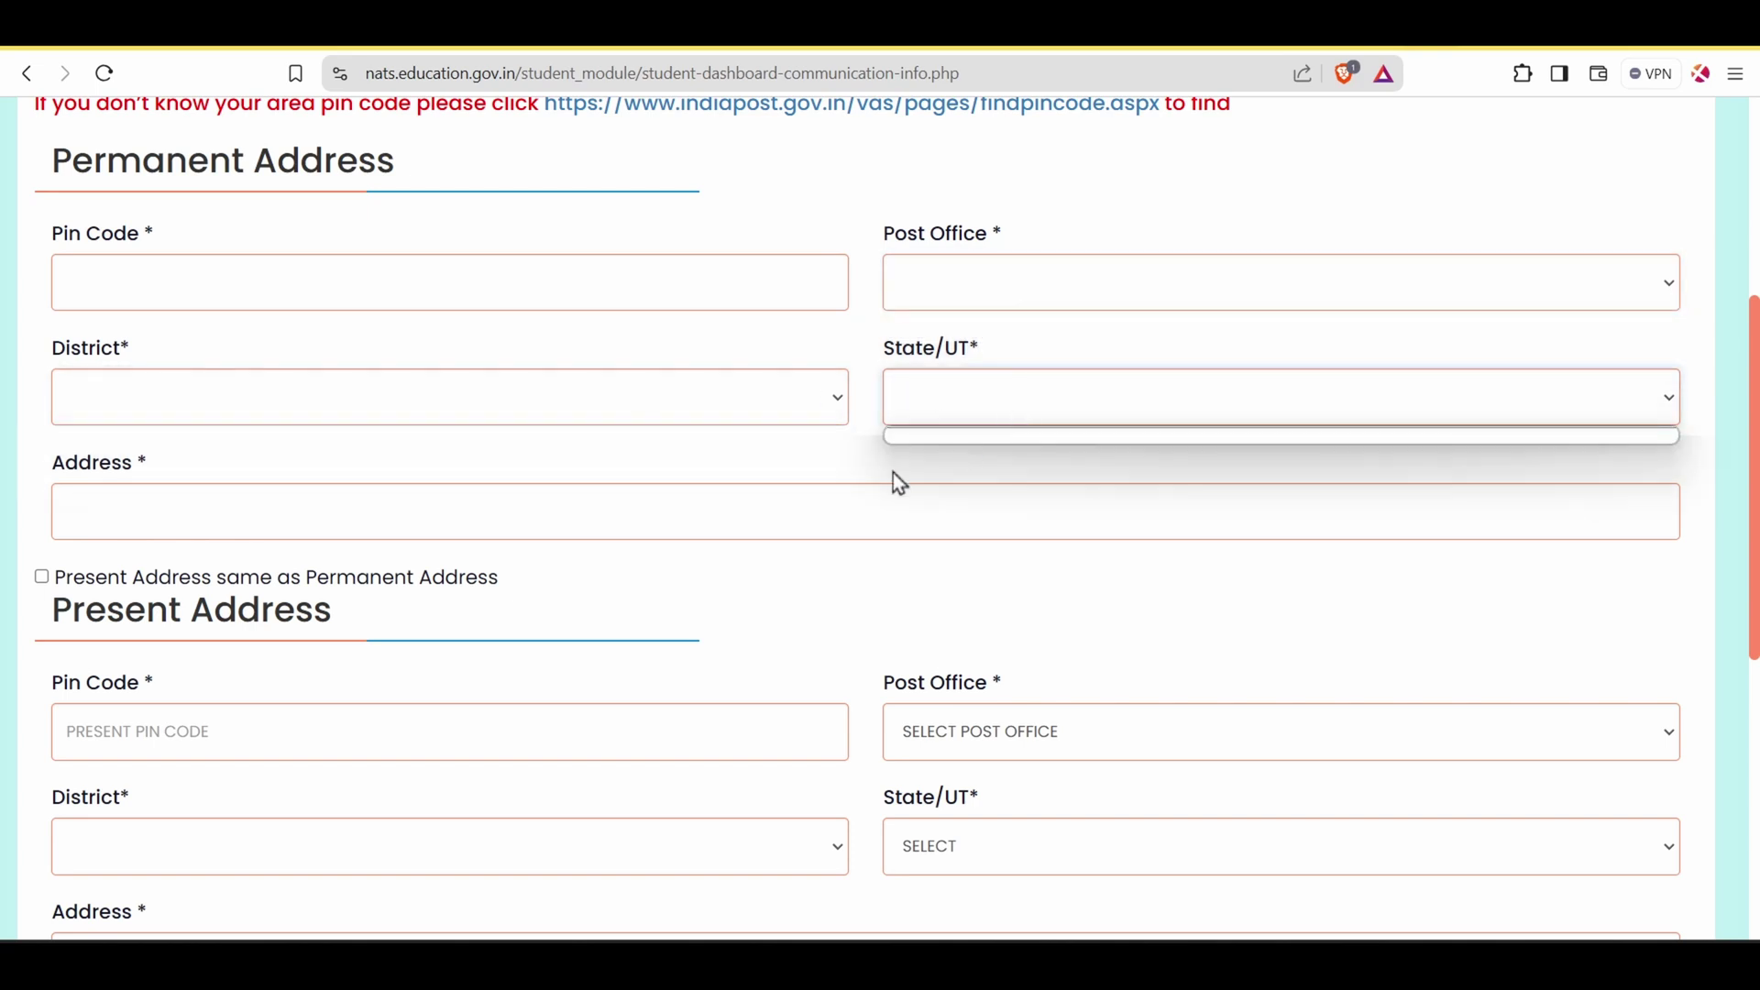
left_click(574, 547)
left_click(472, 514)
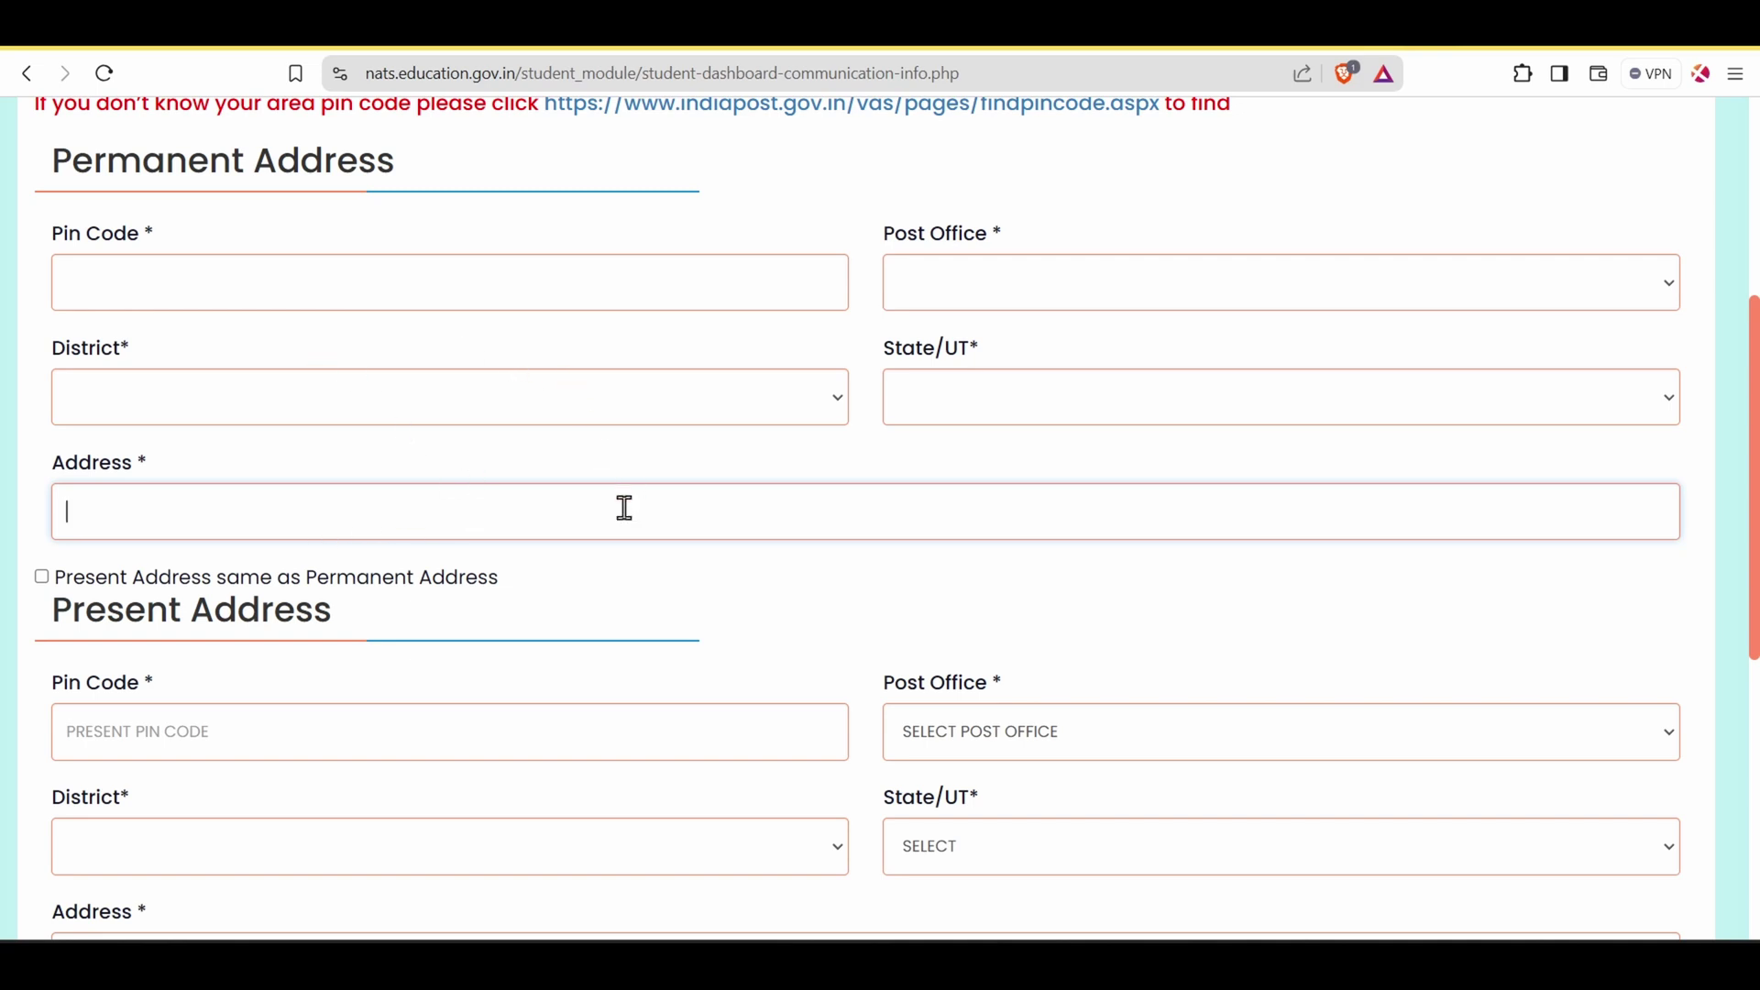
Mark the present address as same as the permanent address and save the communication information.
scroll(621, 507, "down", 3)
scroll(333, 431, "up", 2)
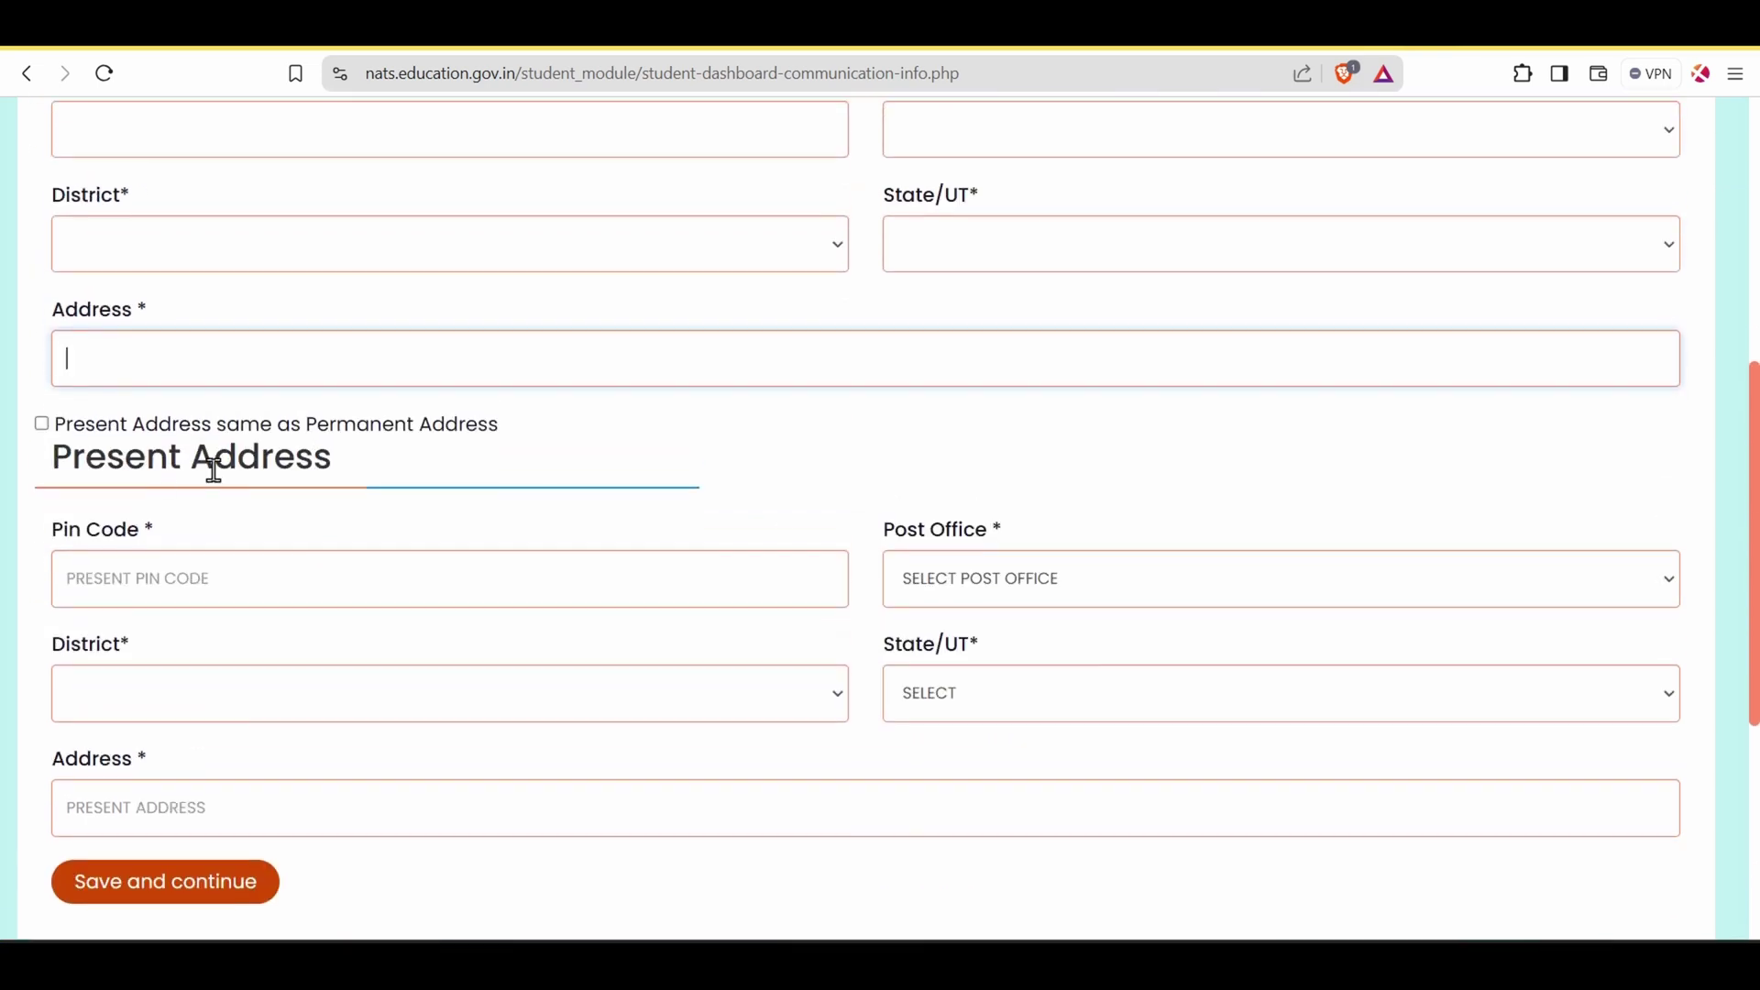
left_click(41, 424)
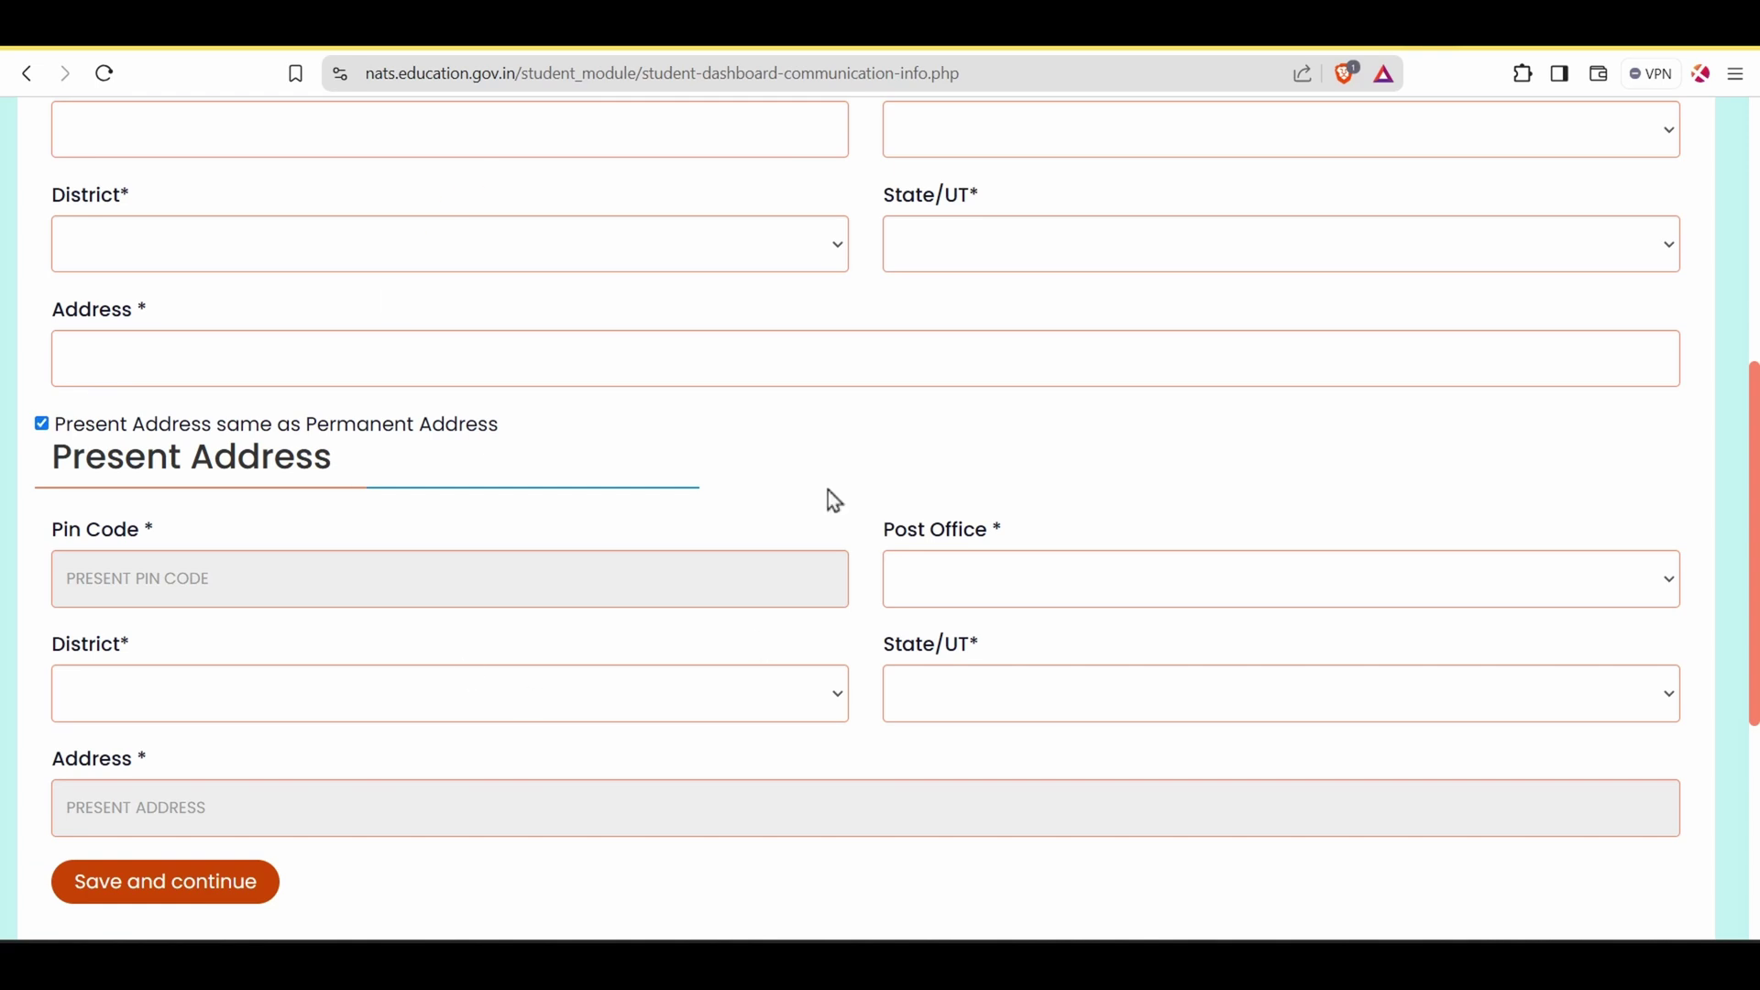
scroll(642, 519, "down", 2)
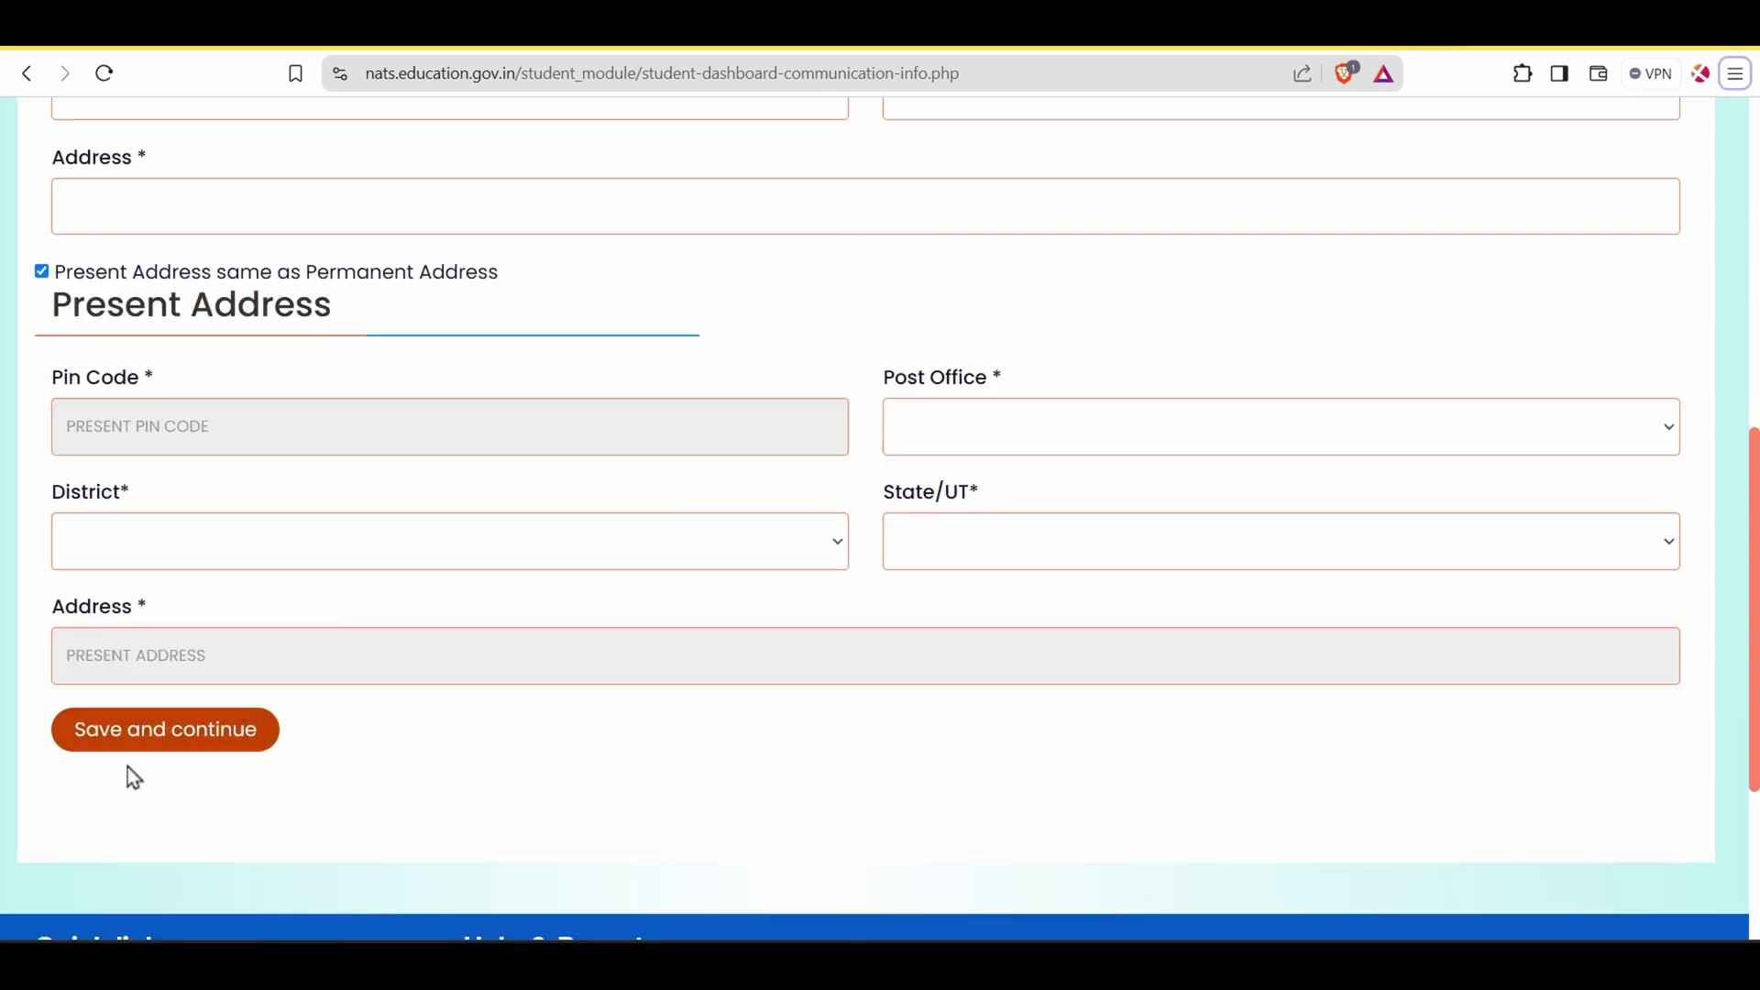
left_click(214, 737)
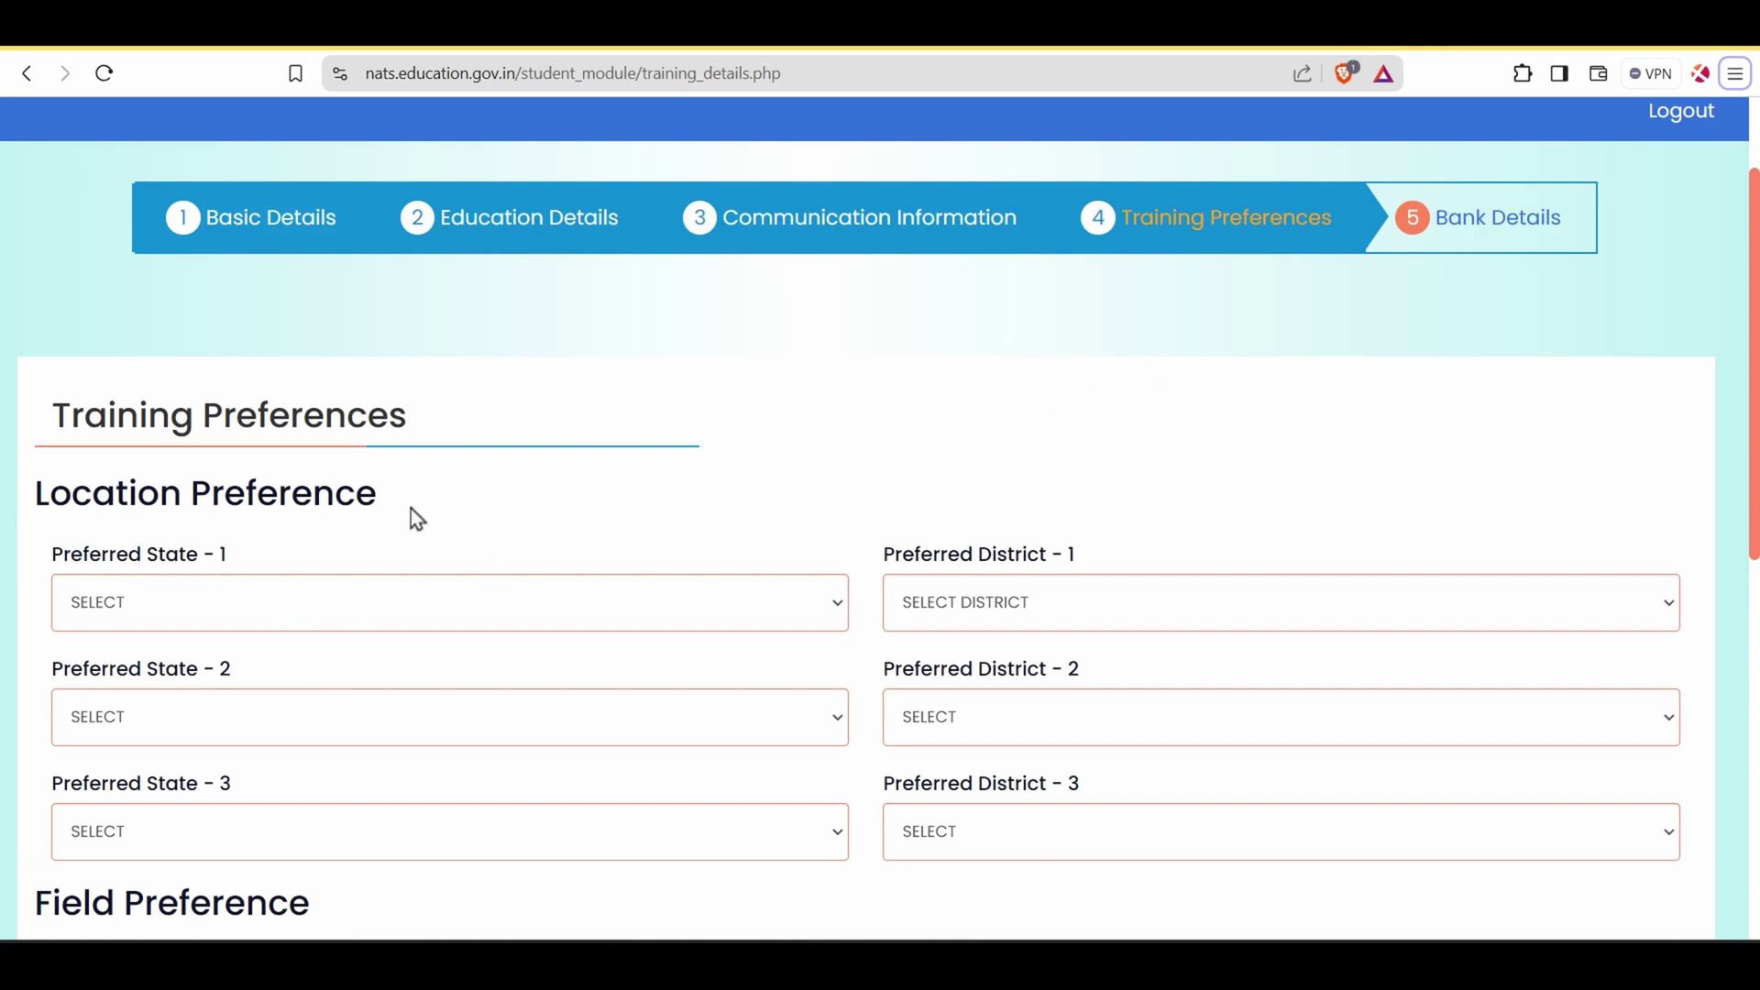
Set all three preferred states to BIHAR, with ROHTAS, KAIMUR and PATNA as preferred districts 1, 2 and 3.
scroll(418, 519, "down", 3)
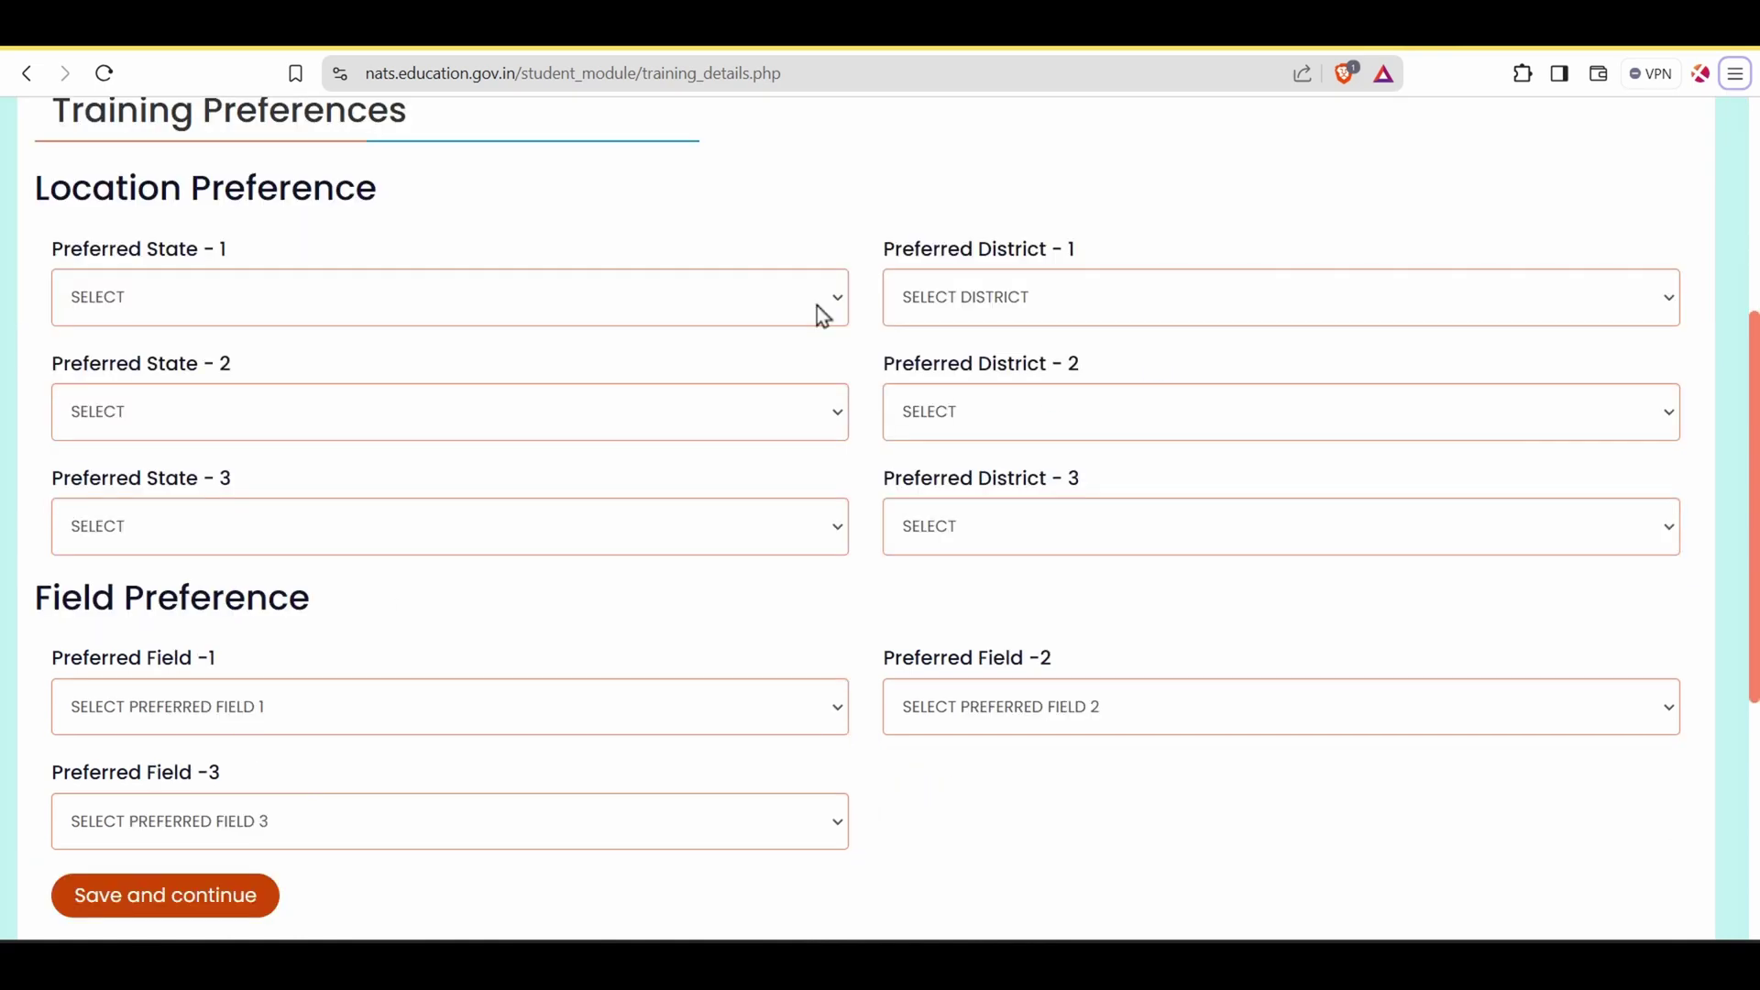
left_click(817, 314)
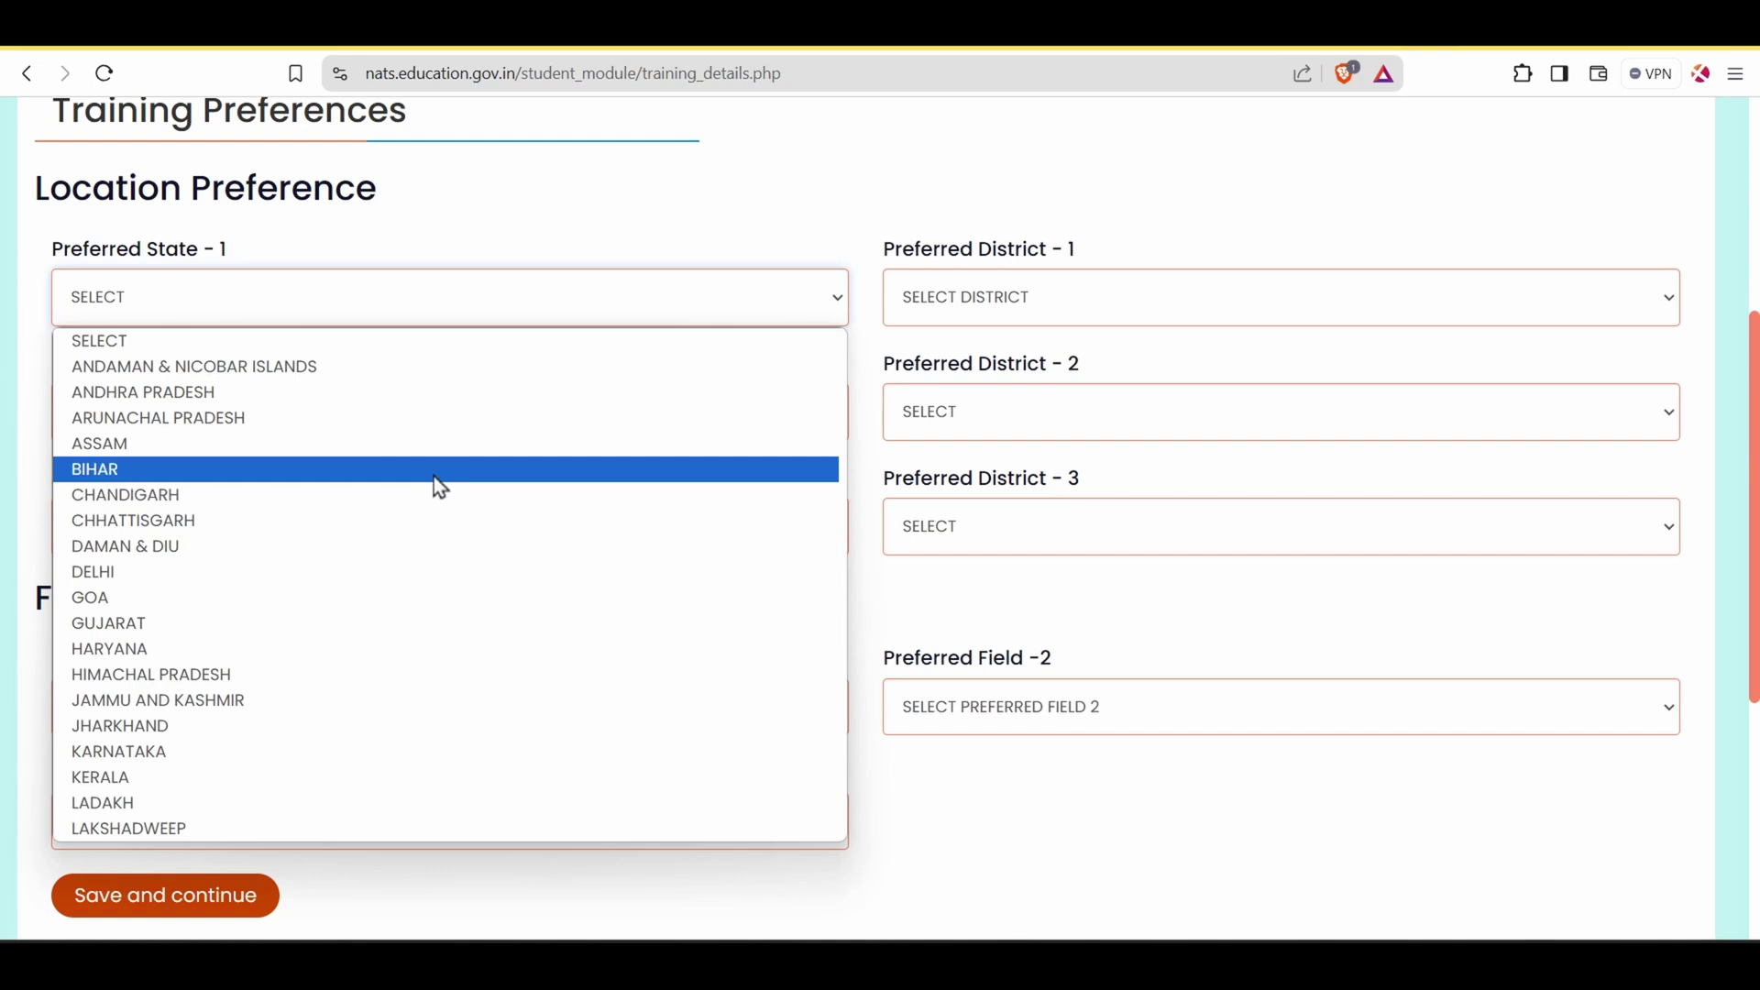
left_click(435, 478)
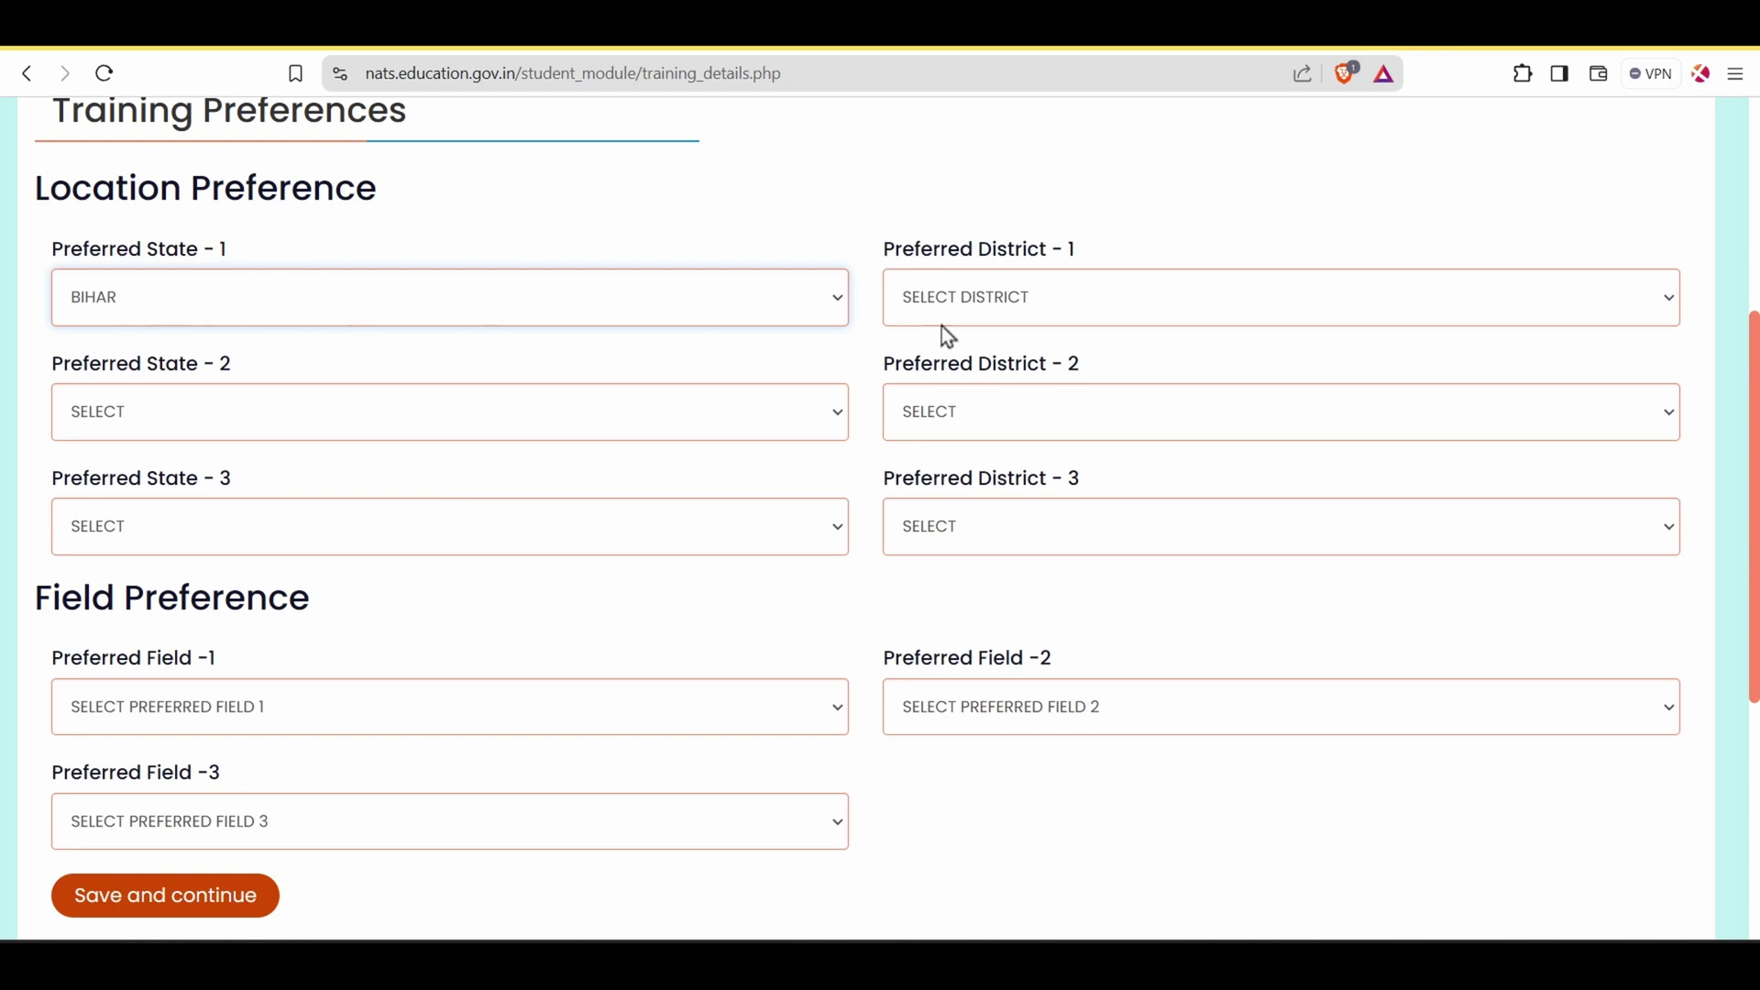
left_click(1021, 312)
scroll(1007, 761, "down", 2)
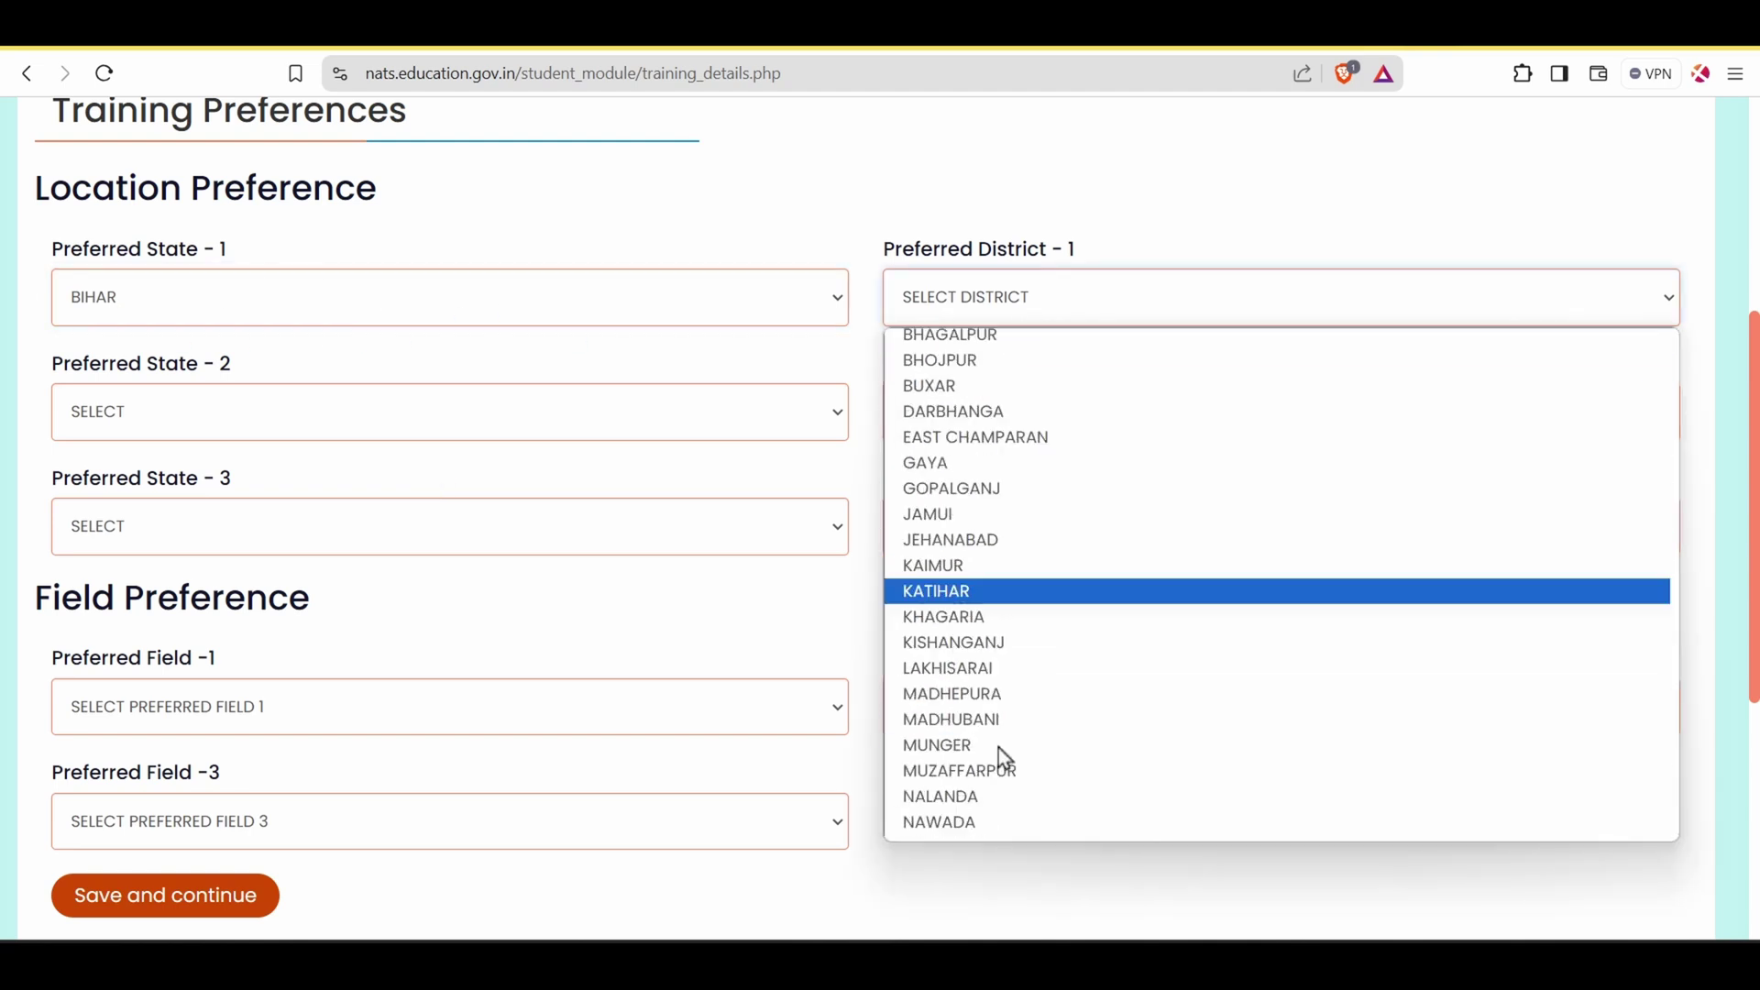
scroll(1007, 757, "down", 3)
left_click(972, 581)
left_click(784, 433)
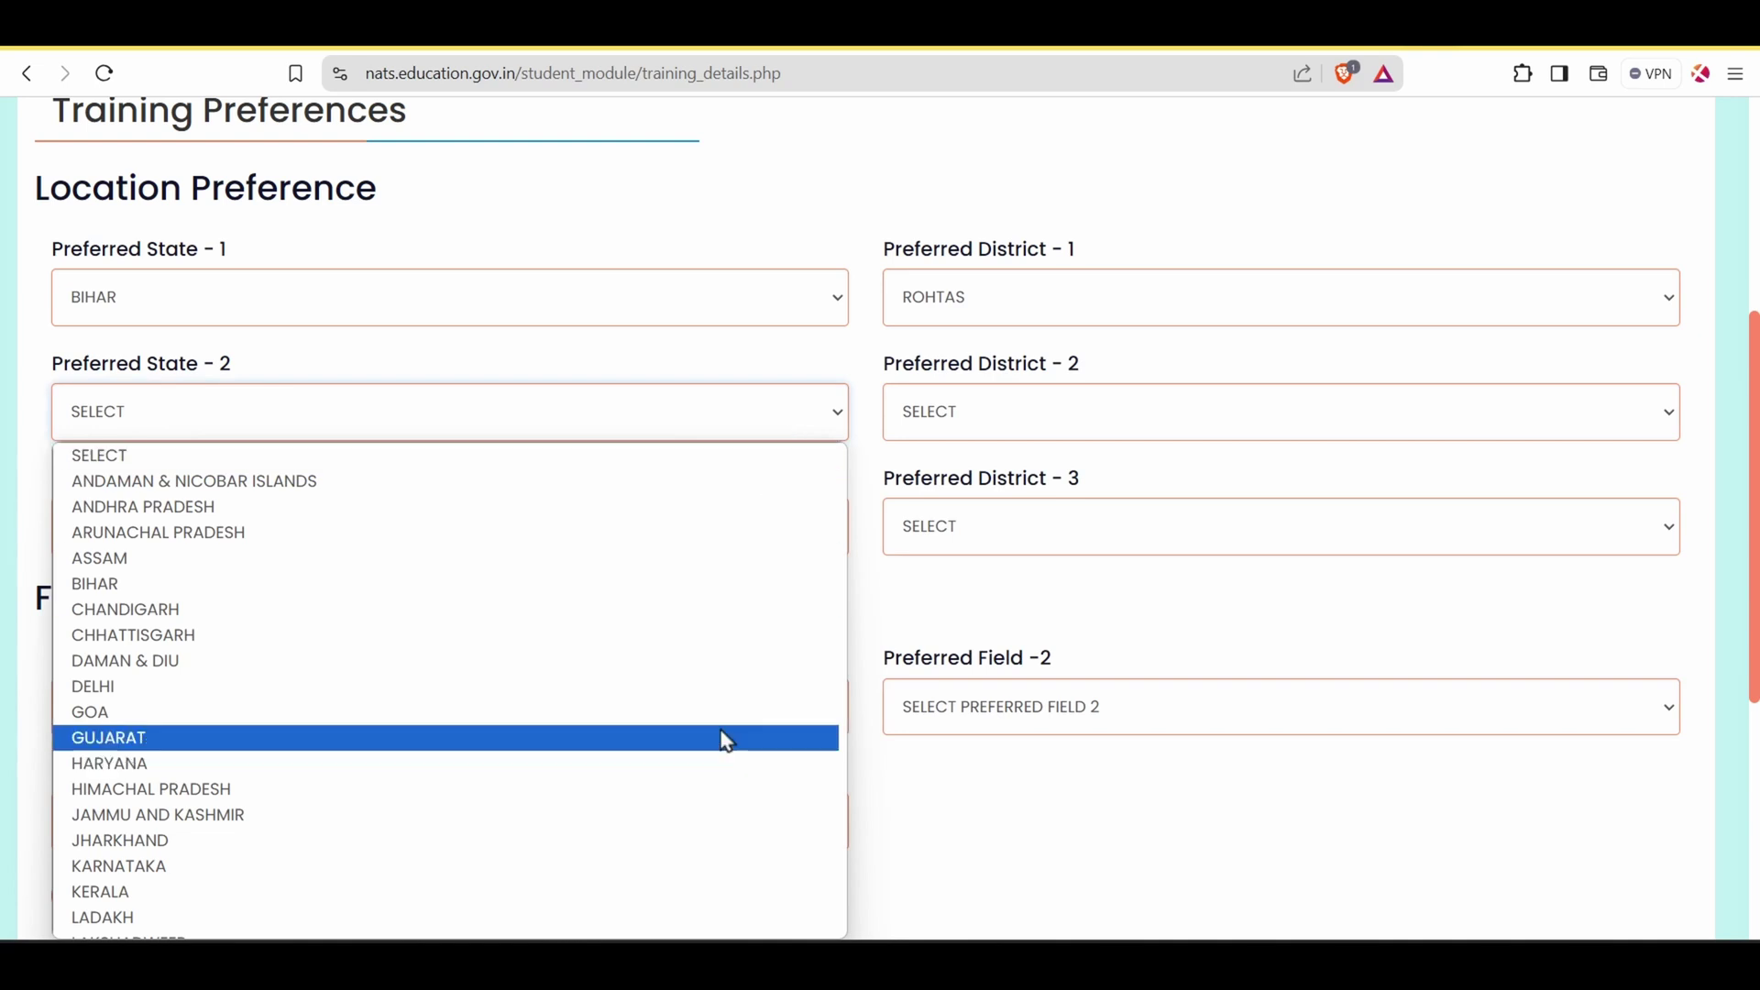
left_click(1139, 392)
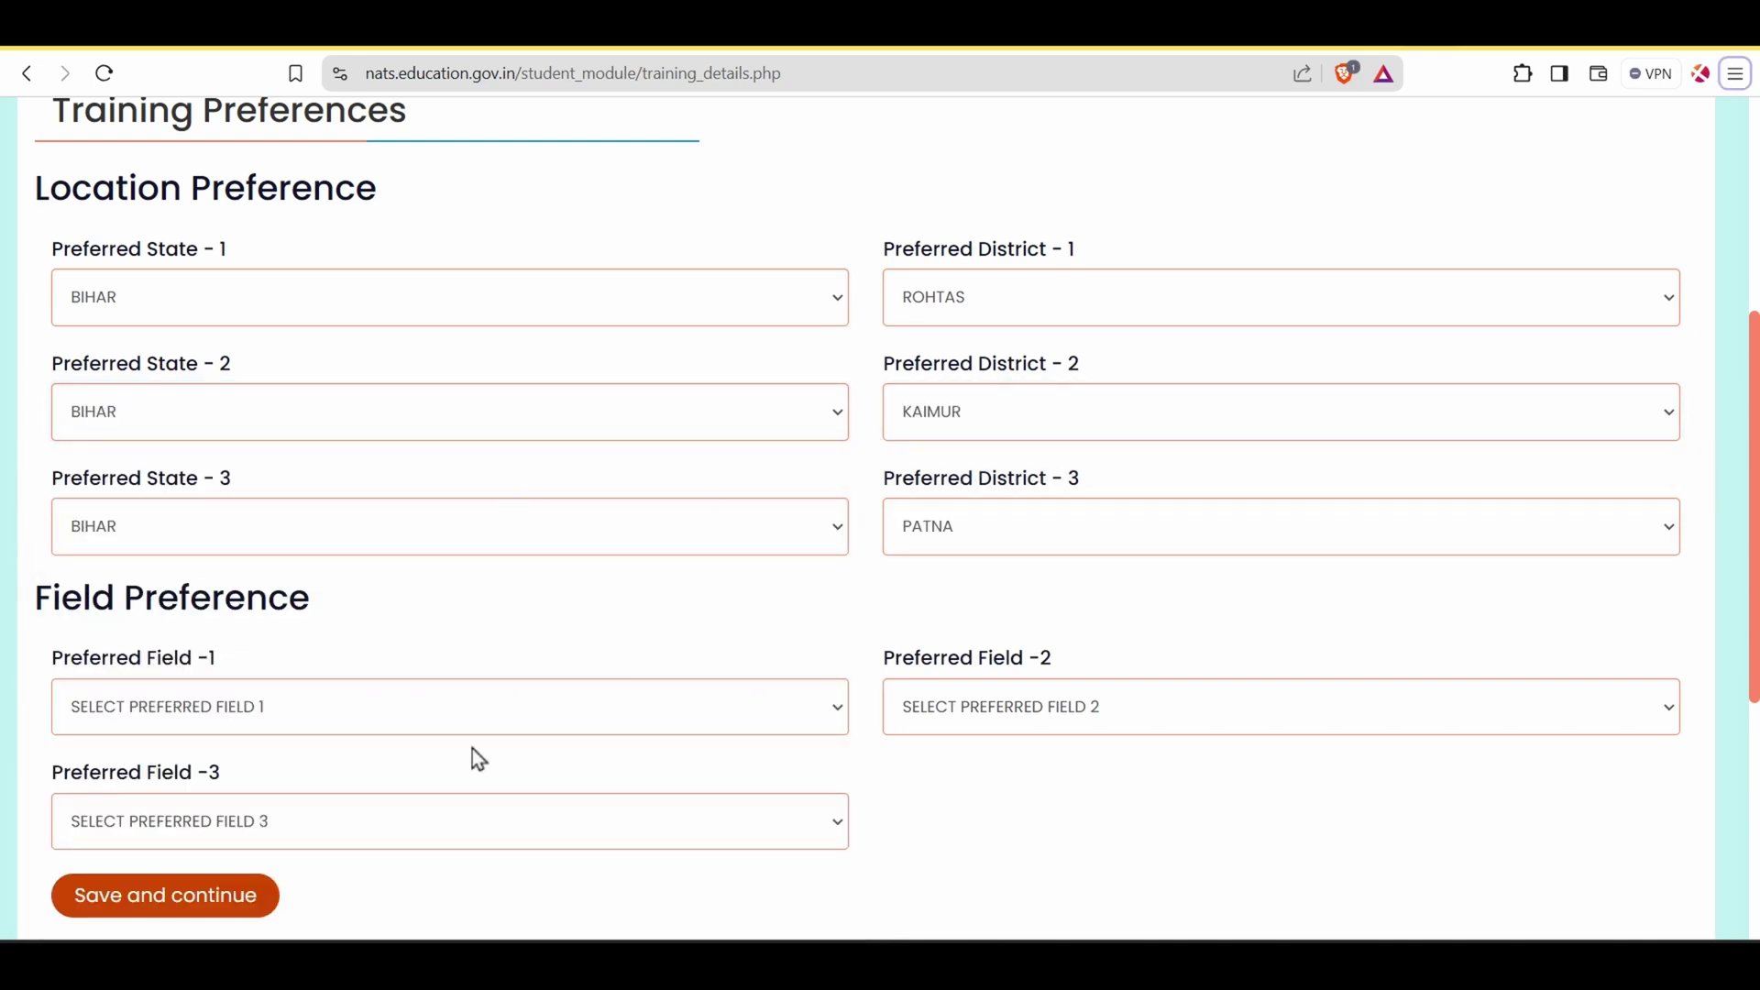
Look through the available industry options for Preferred Field 1 in the Field Preference section.
left_click(503, 729)
scroll(436, 541, "down", 5)
scroll(431, 523, "up", 5)
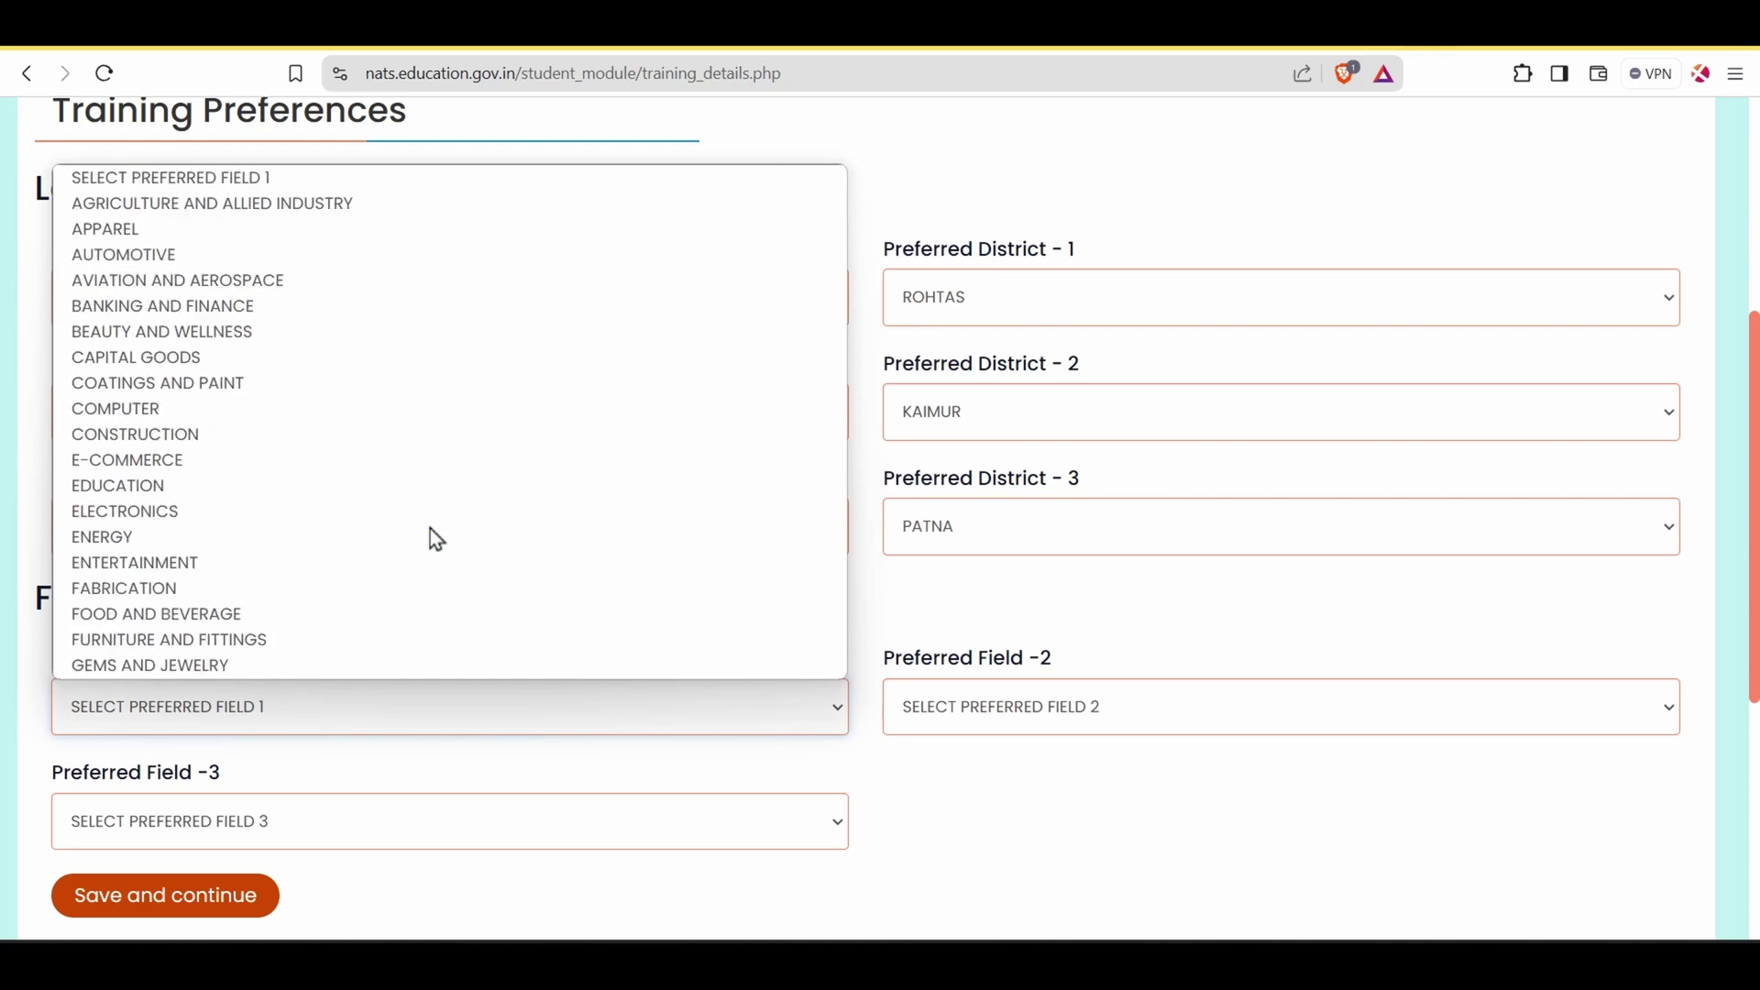
scroll(398, 413, "down", 5)
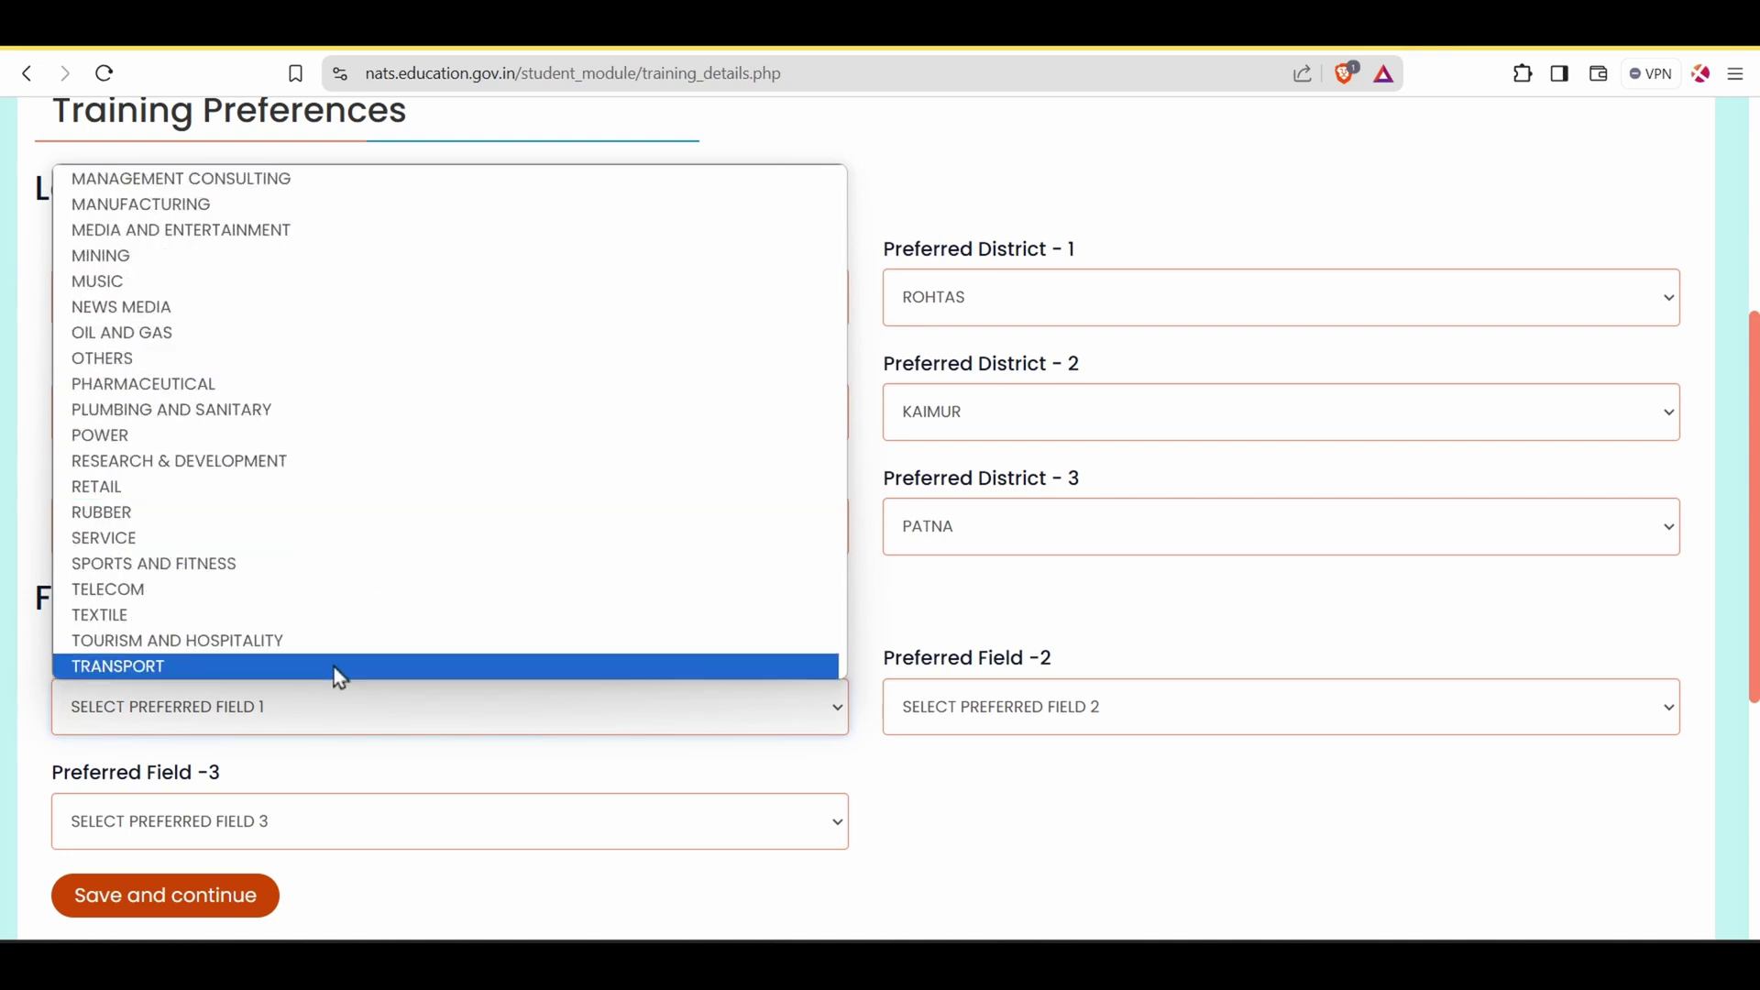
scroll(339, 656, "up", 5)
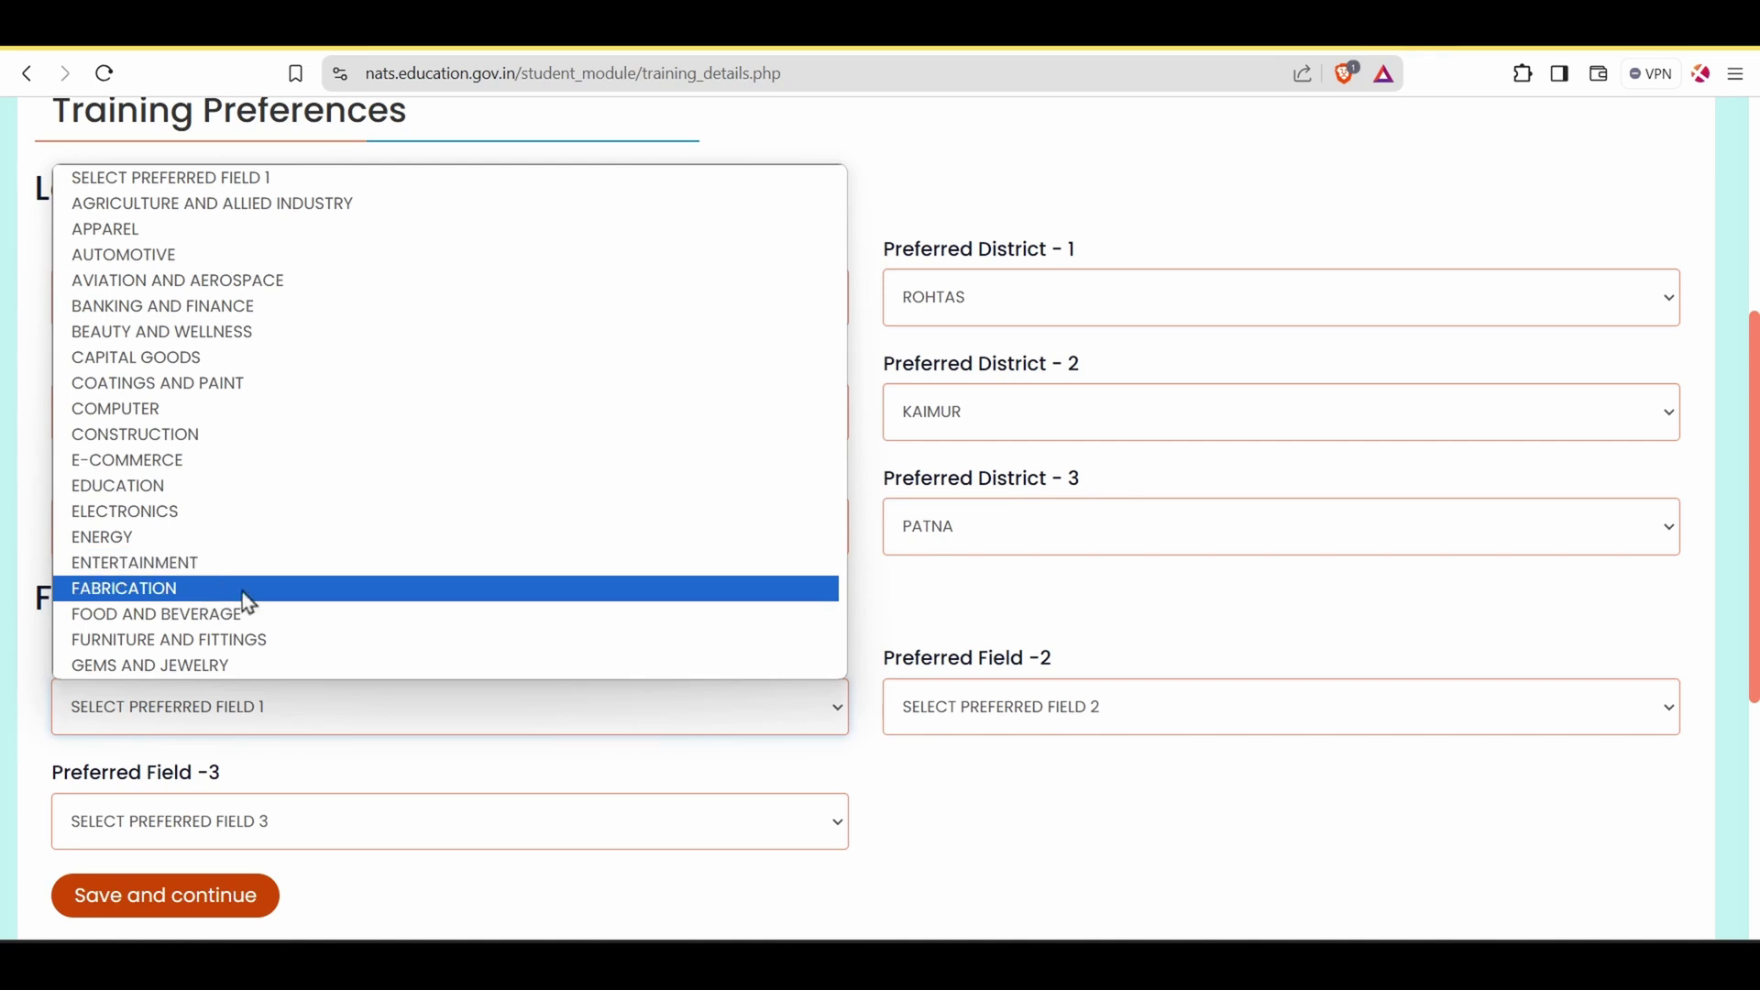
scroll(248, 594, "down", 3)
scroll(328, 628, "up", 3)
left_click(727, 770)
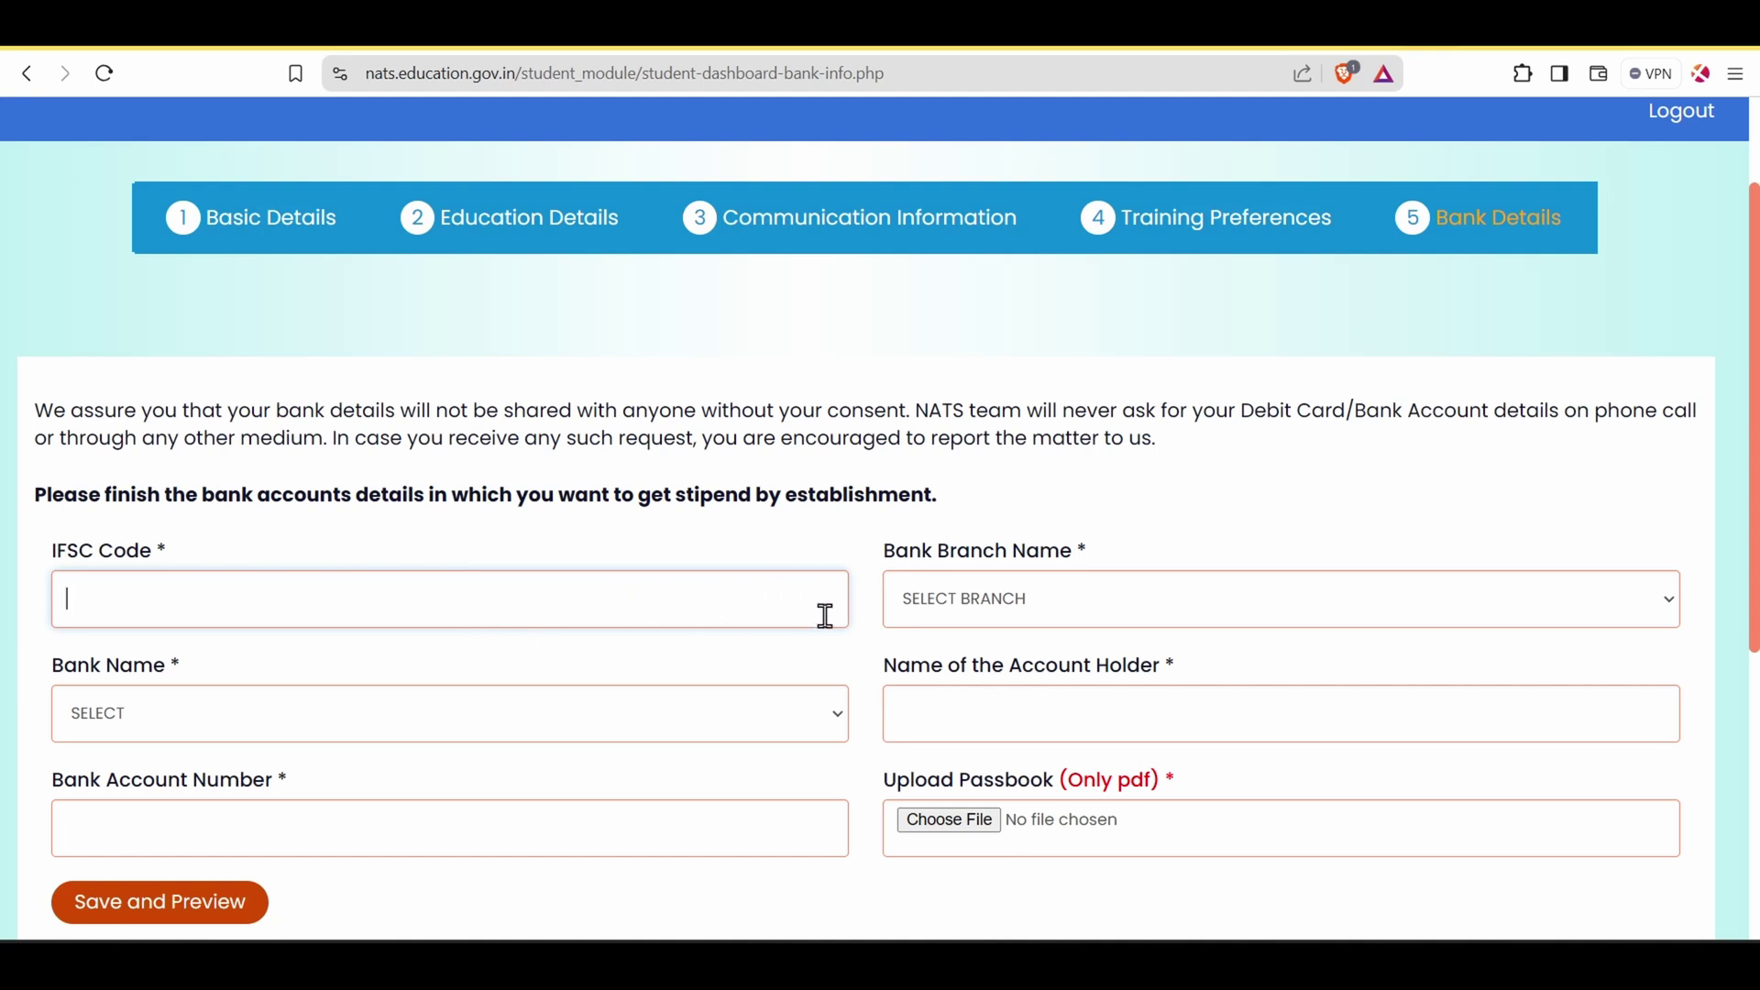
Go through the bank details form's branch name, bank name, account holder name and account number fields.
left_click(1027, 605)
left_click(1041, 611)
left_click(1041, 611)
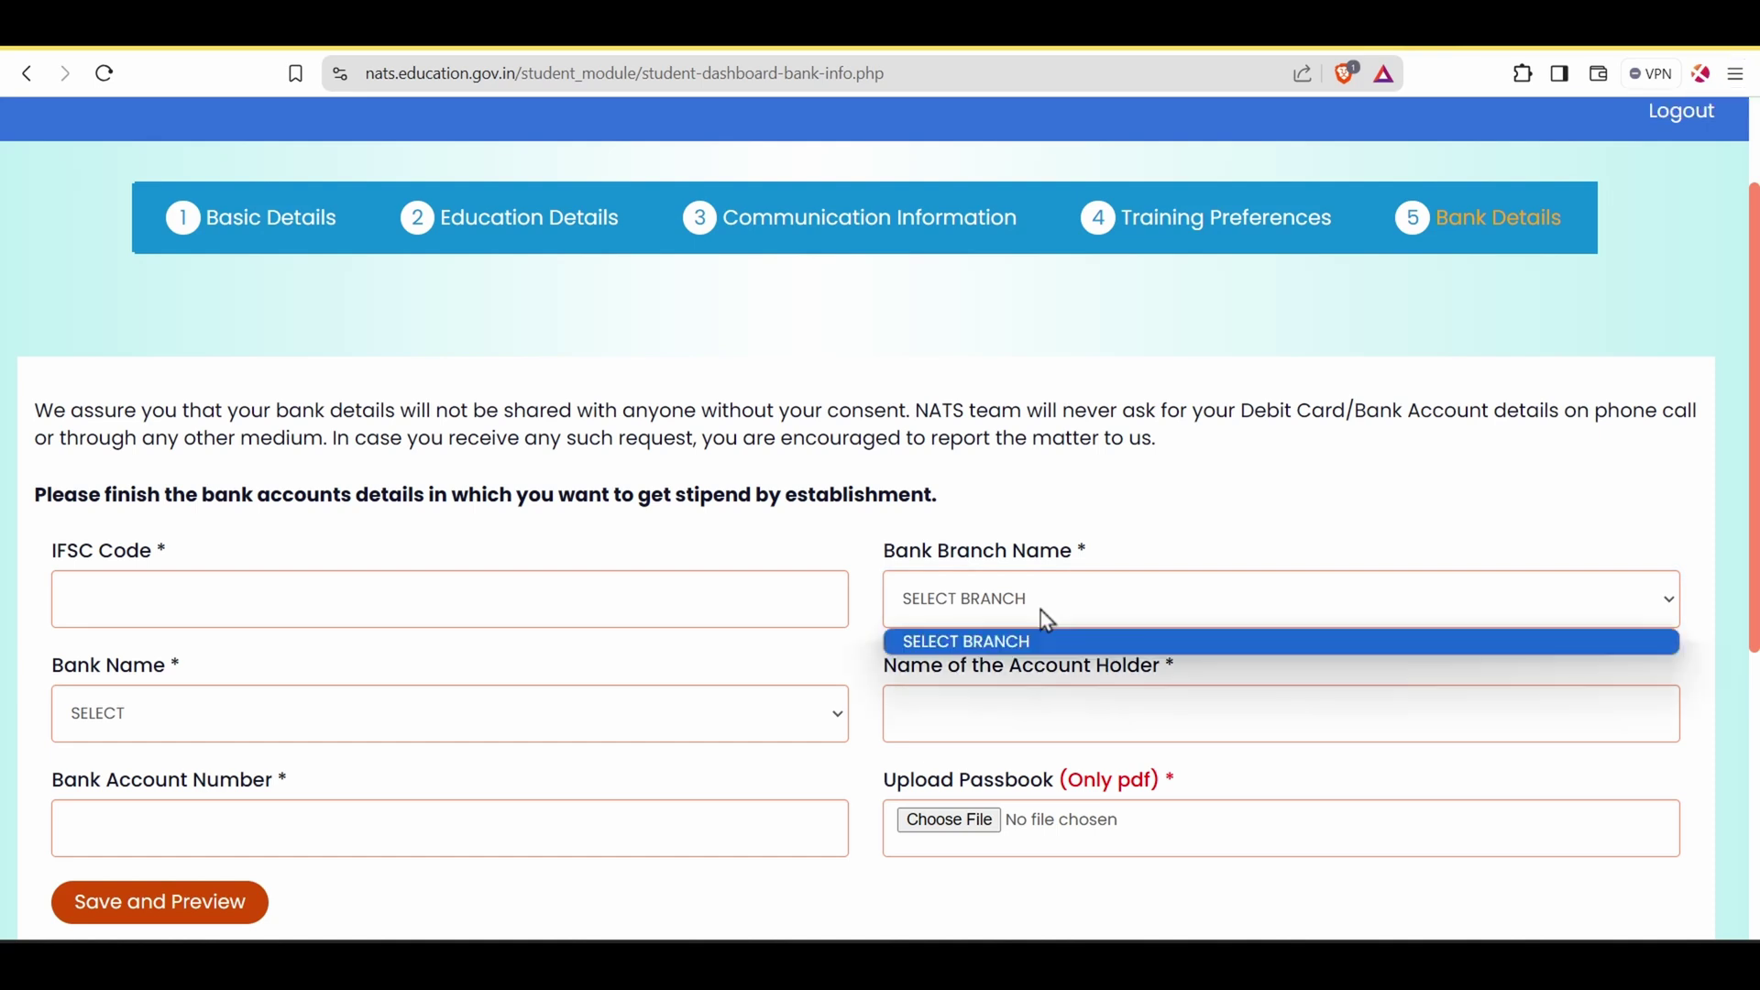
left_click(768, 729)
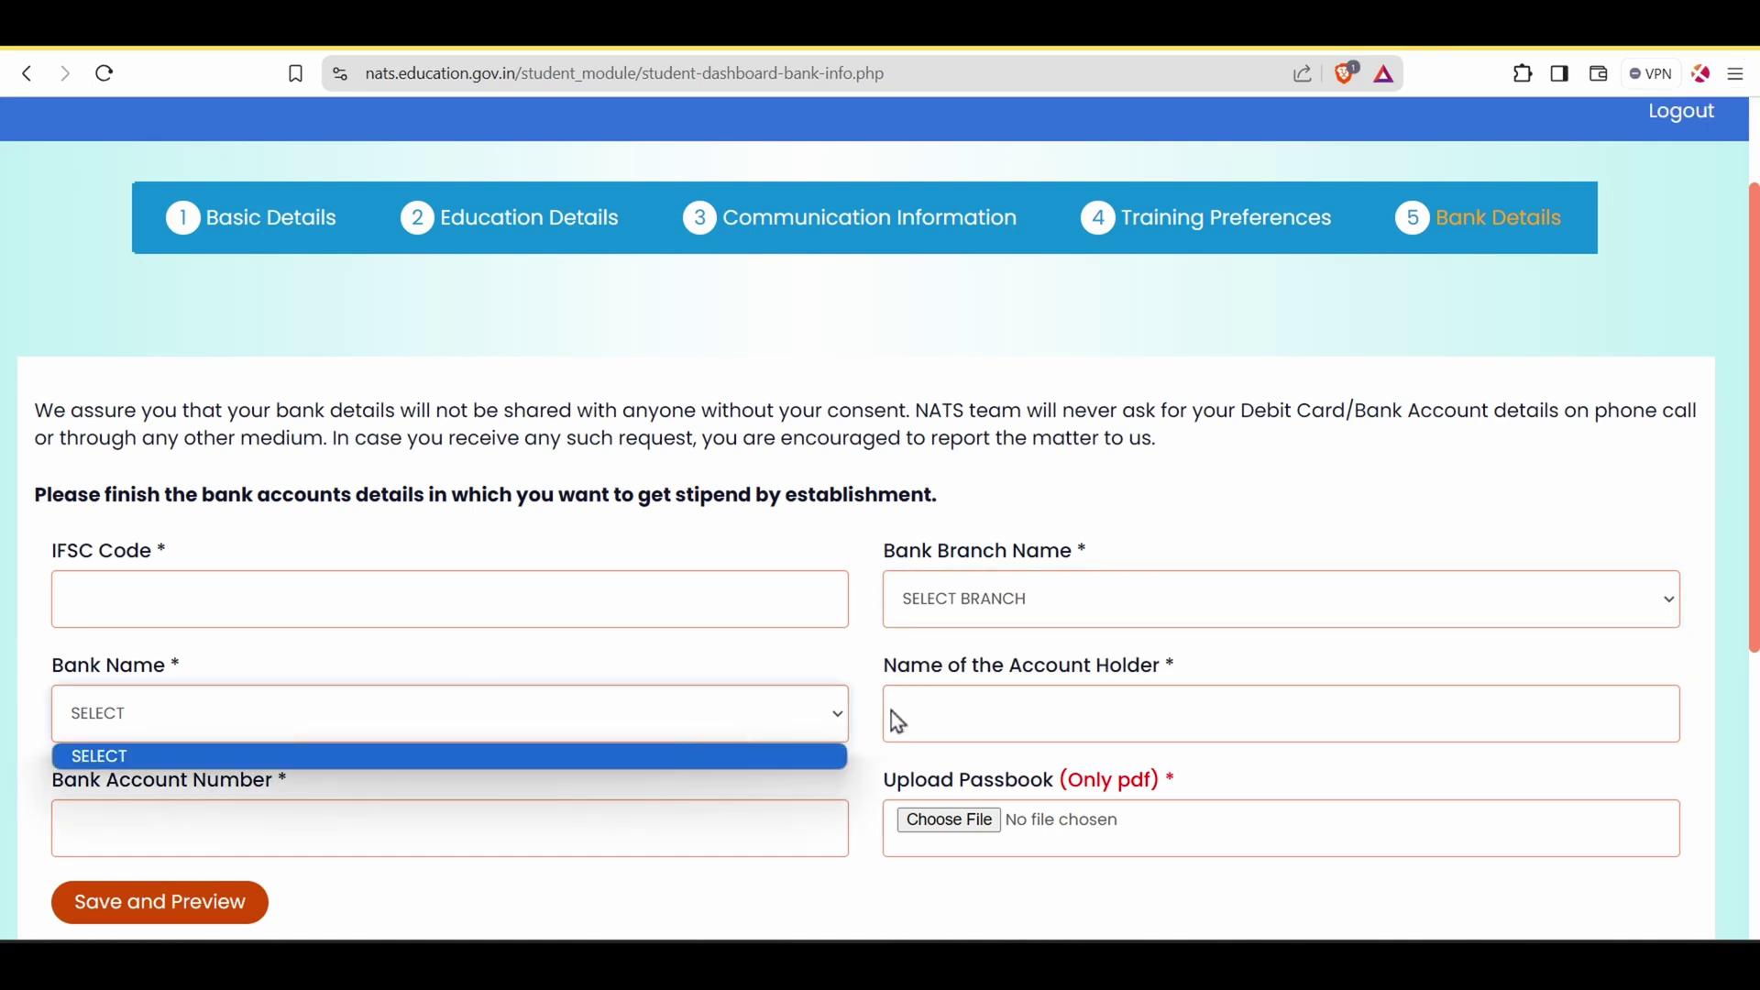
left_click(1036, 715)
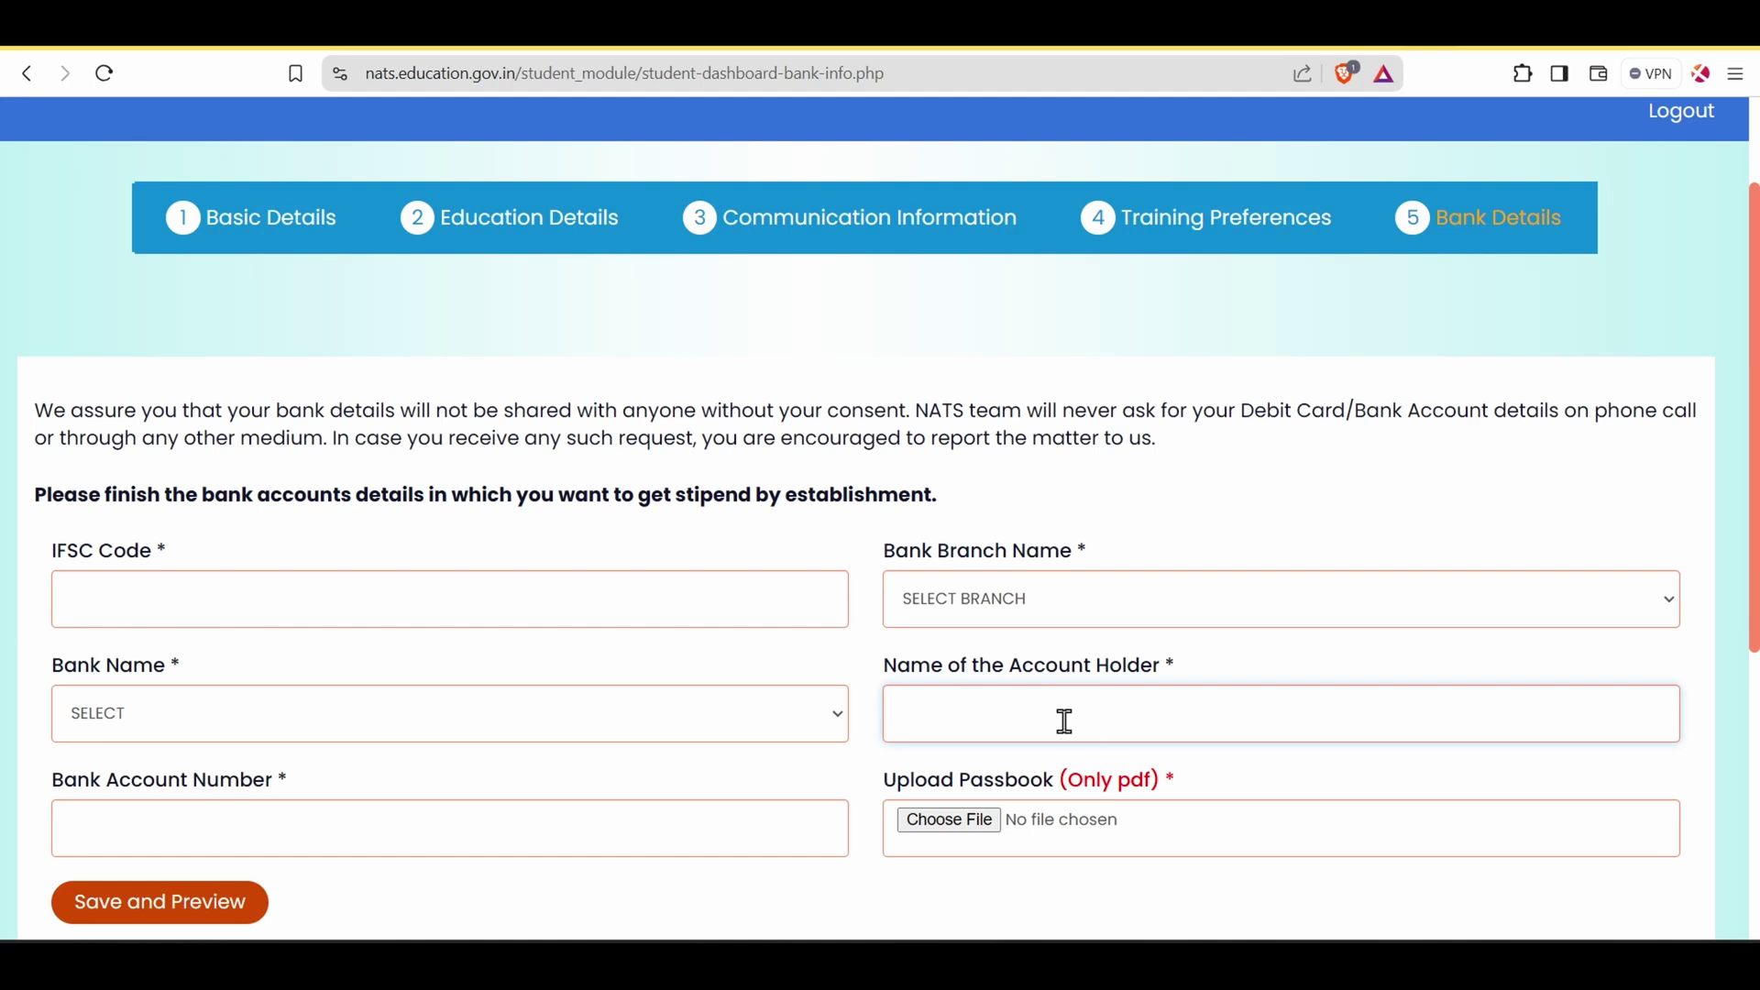
left_click(648, 837)
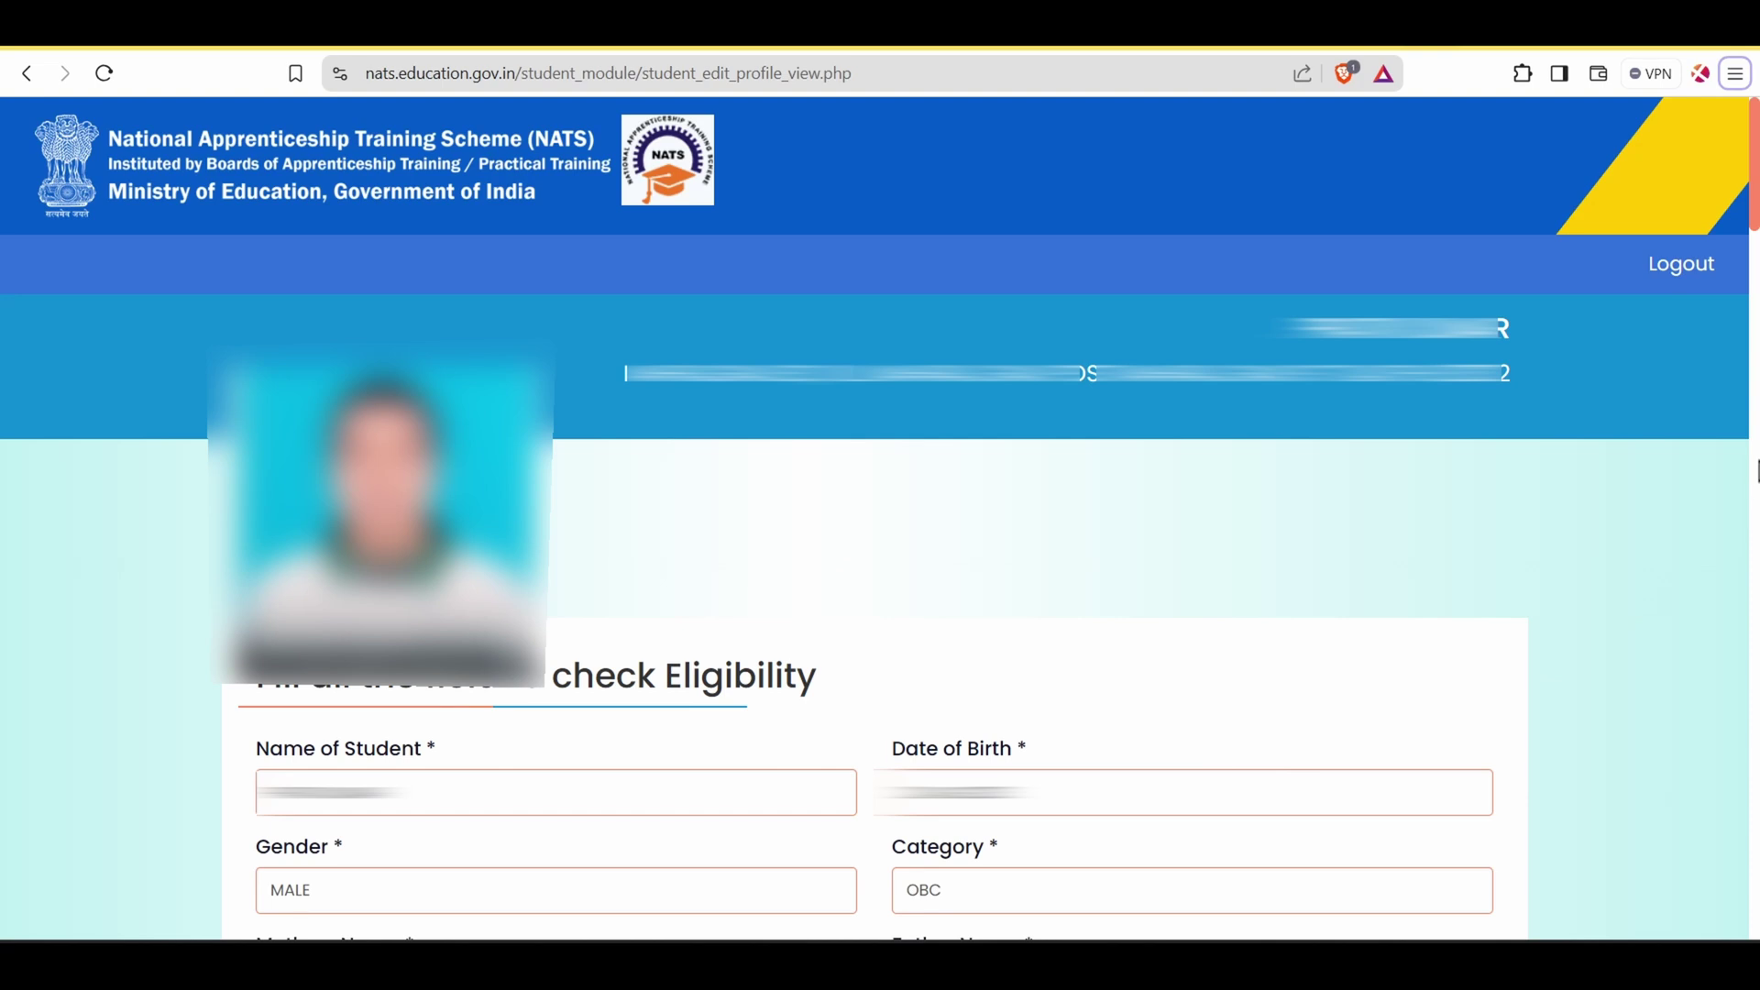
Agree to the declaration's Terms and Conditions below the profile preview and make the final submission.
scroll(944, 629, "down", 15)
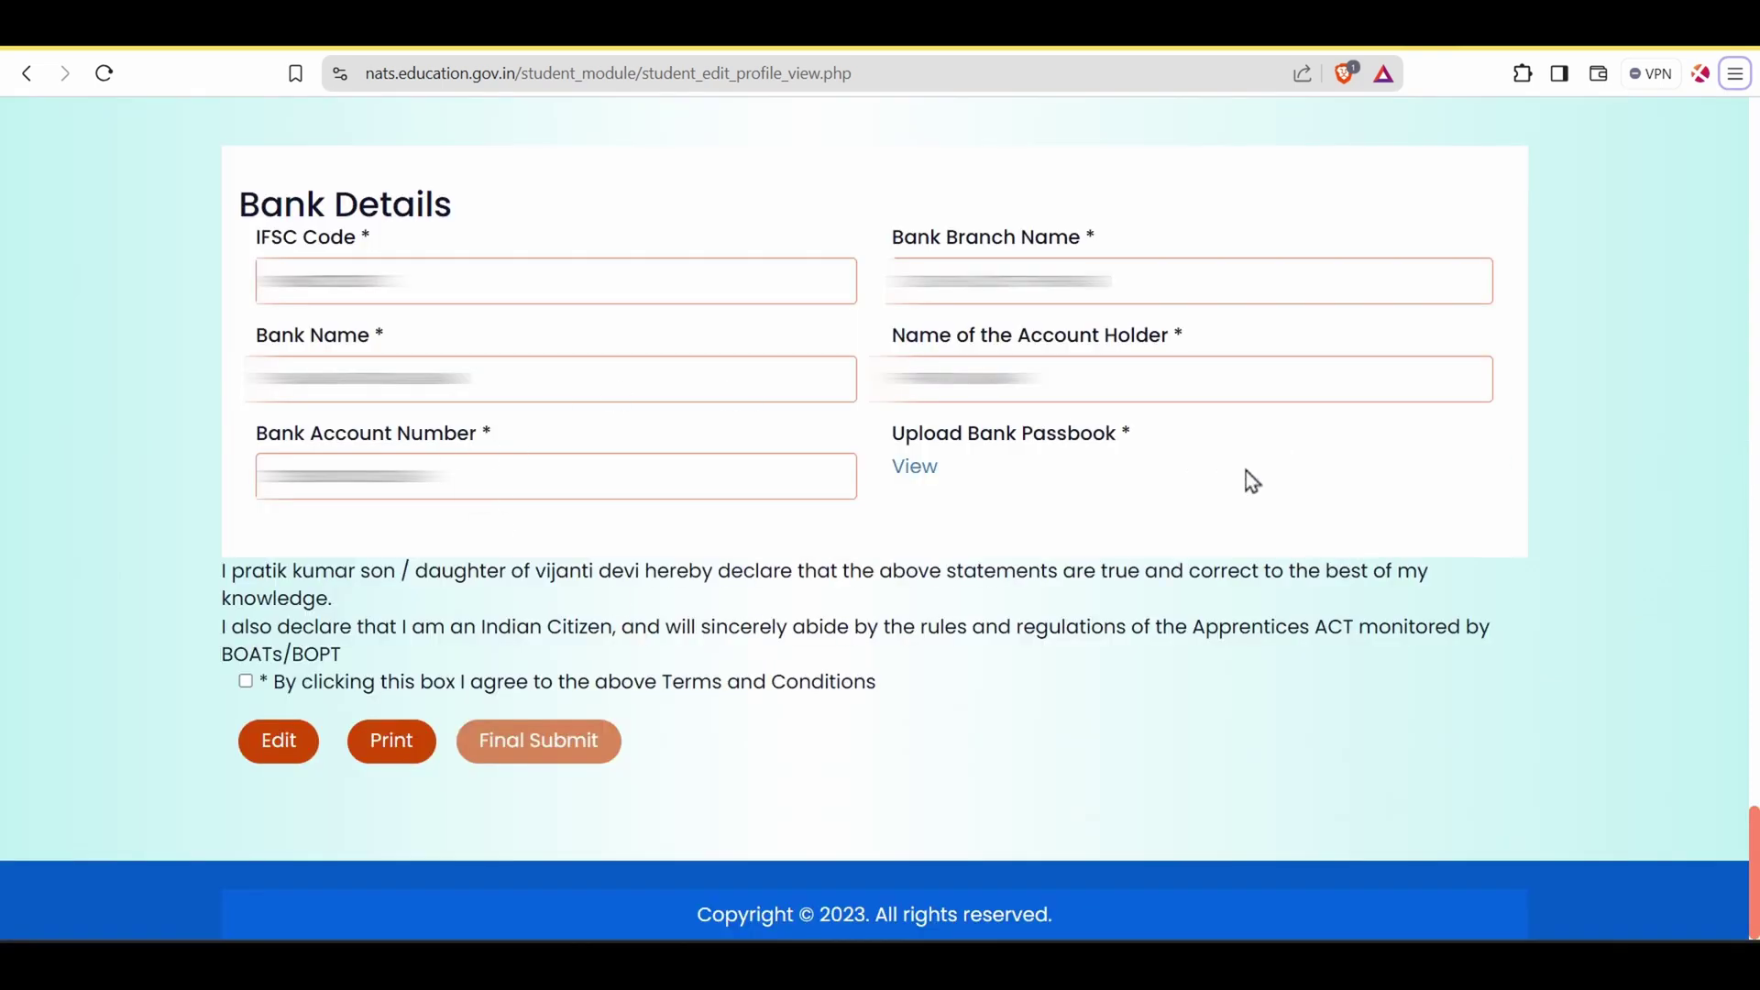
left_click(246, 682)
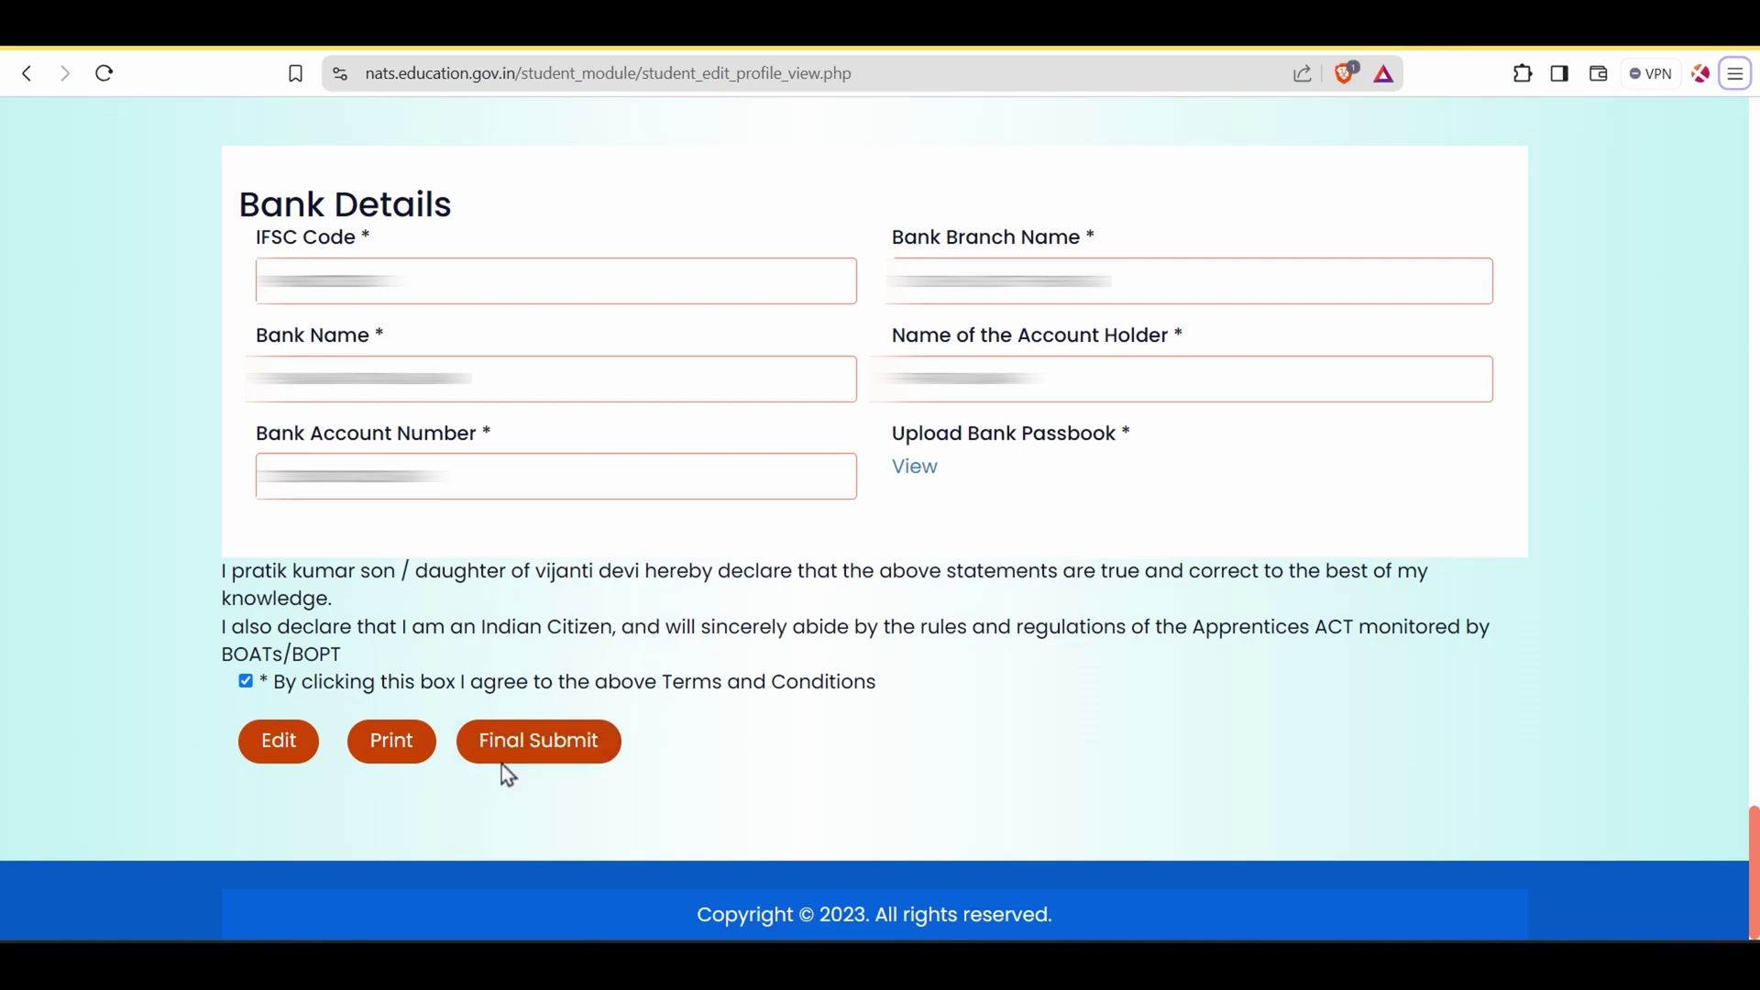
left_click(556, 753)
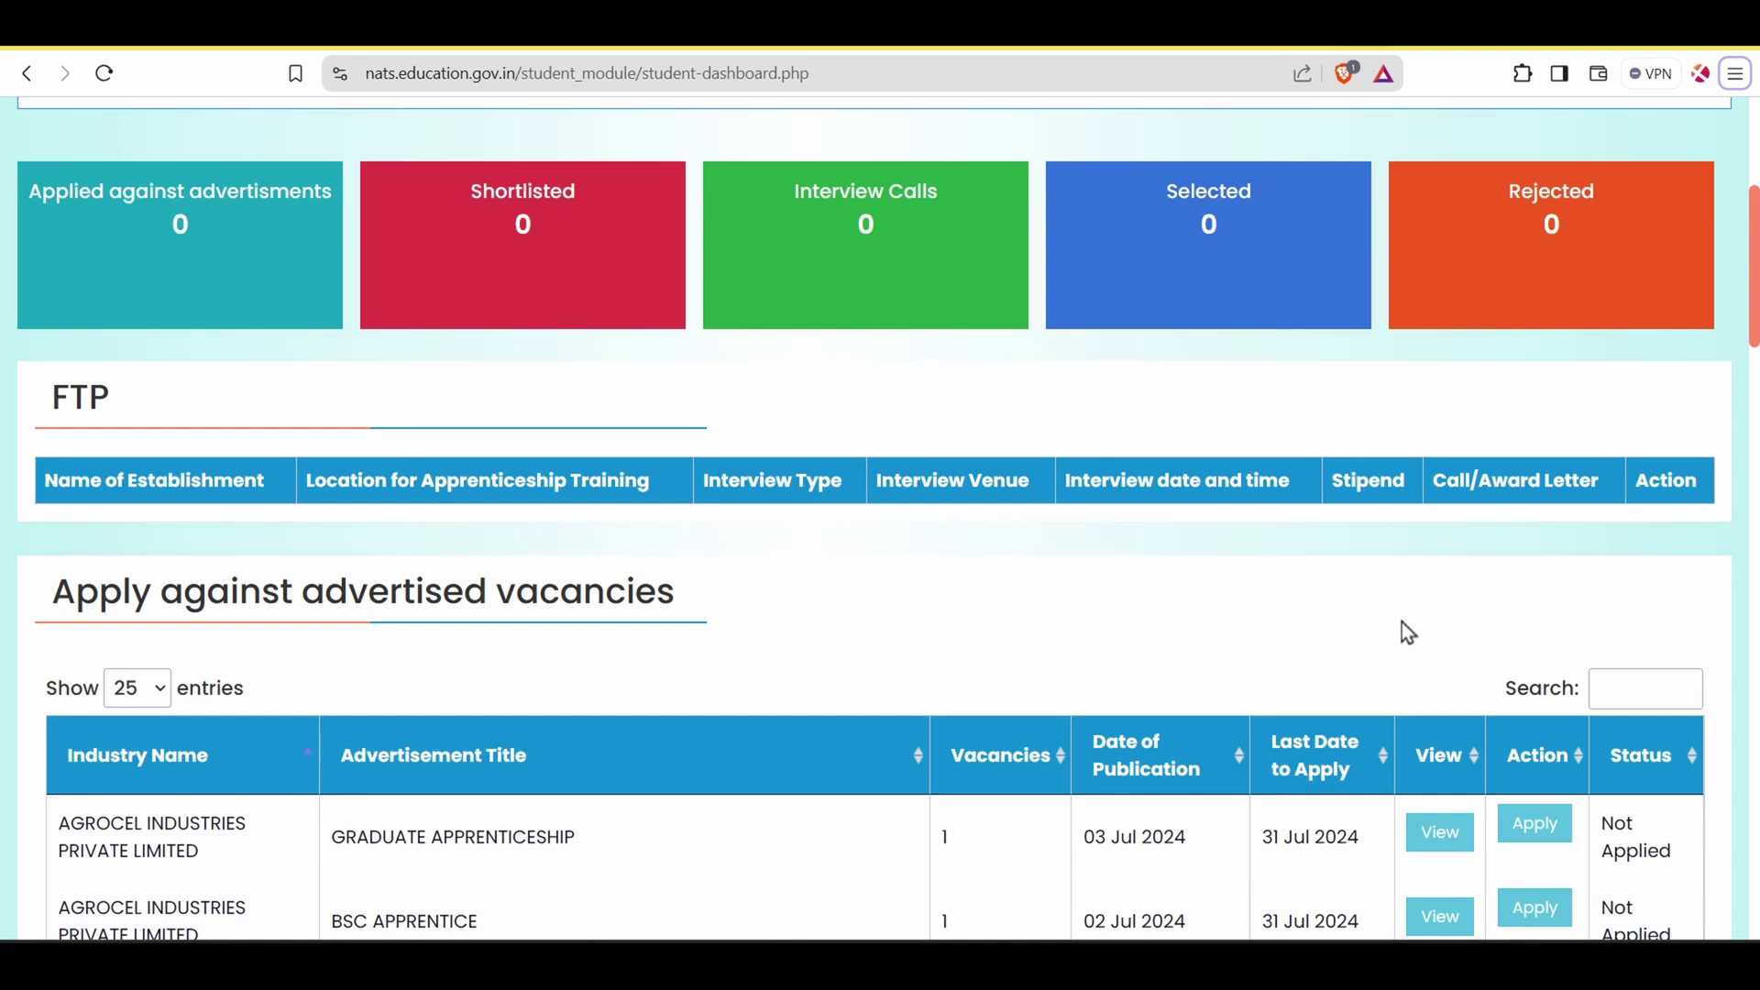
Apply for the UCO BANK APPRENTICESHIP ENGAGEMENT vacancy in the list of advertised vacancies.
scroll(1437, 607, "down", 5)
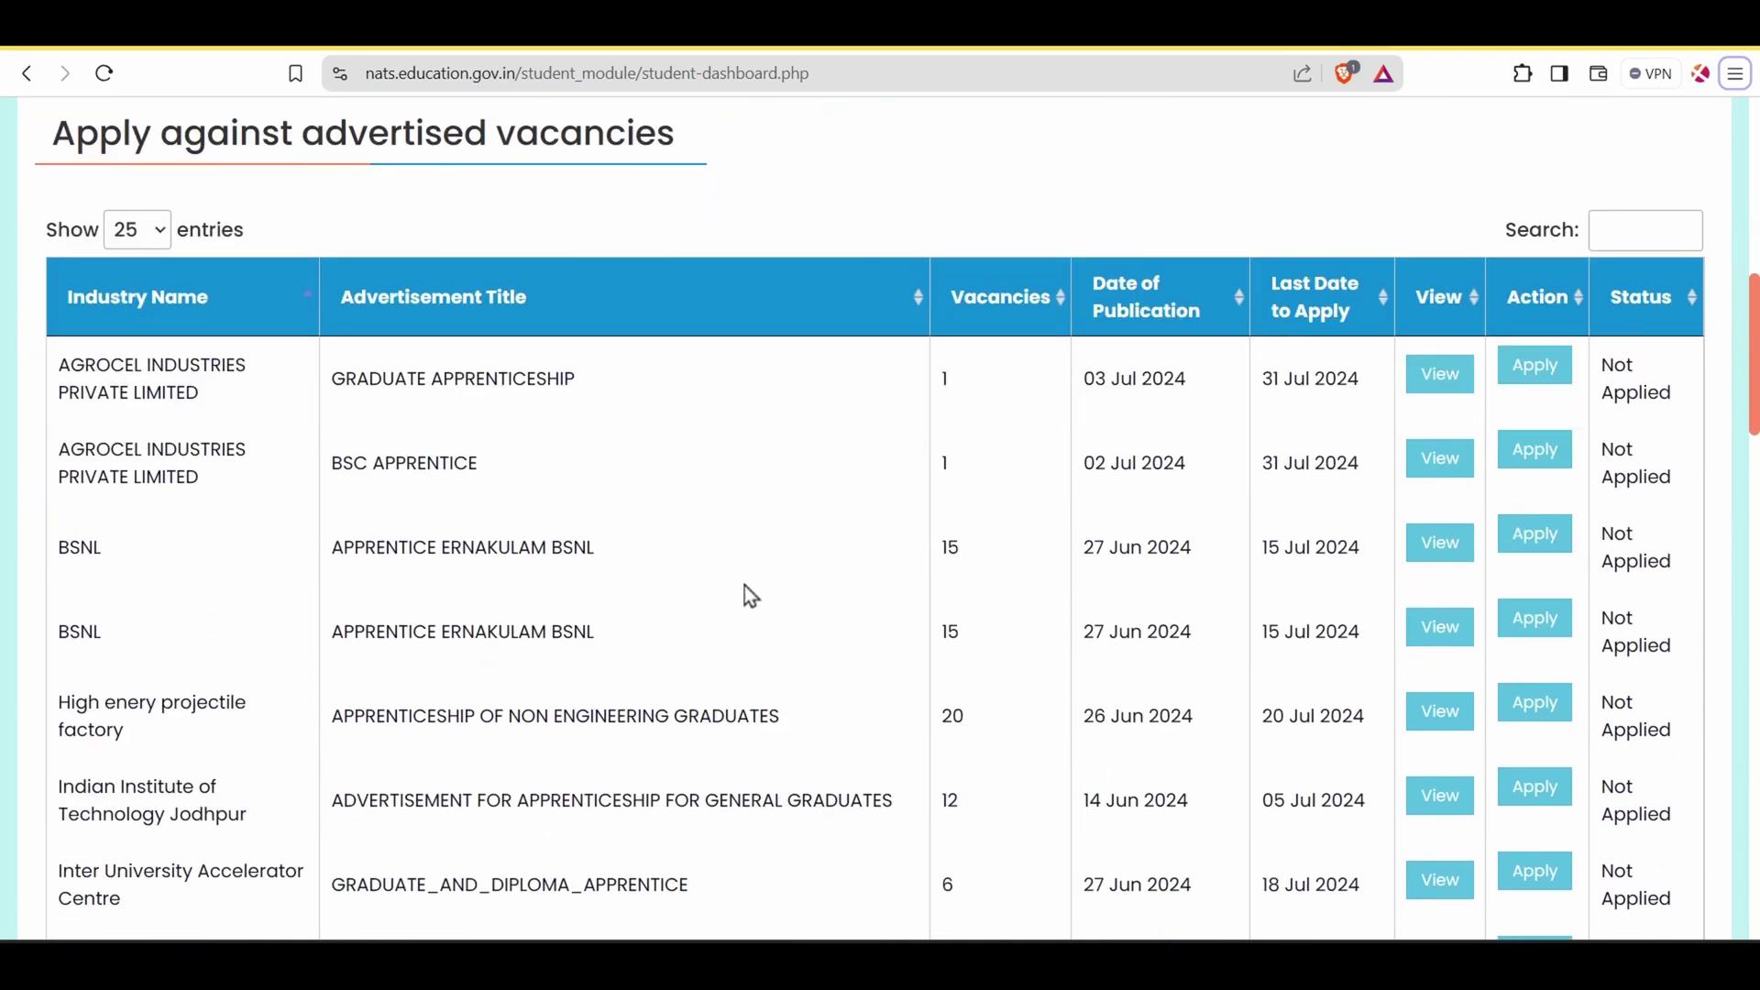
scroll(1080, 484, "down", 8)
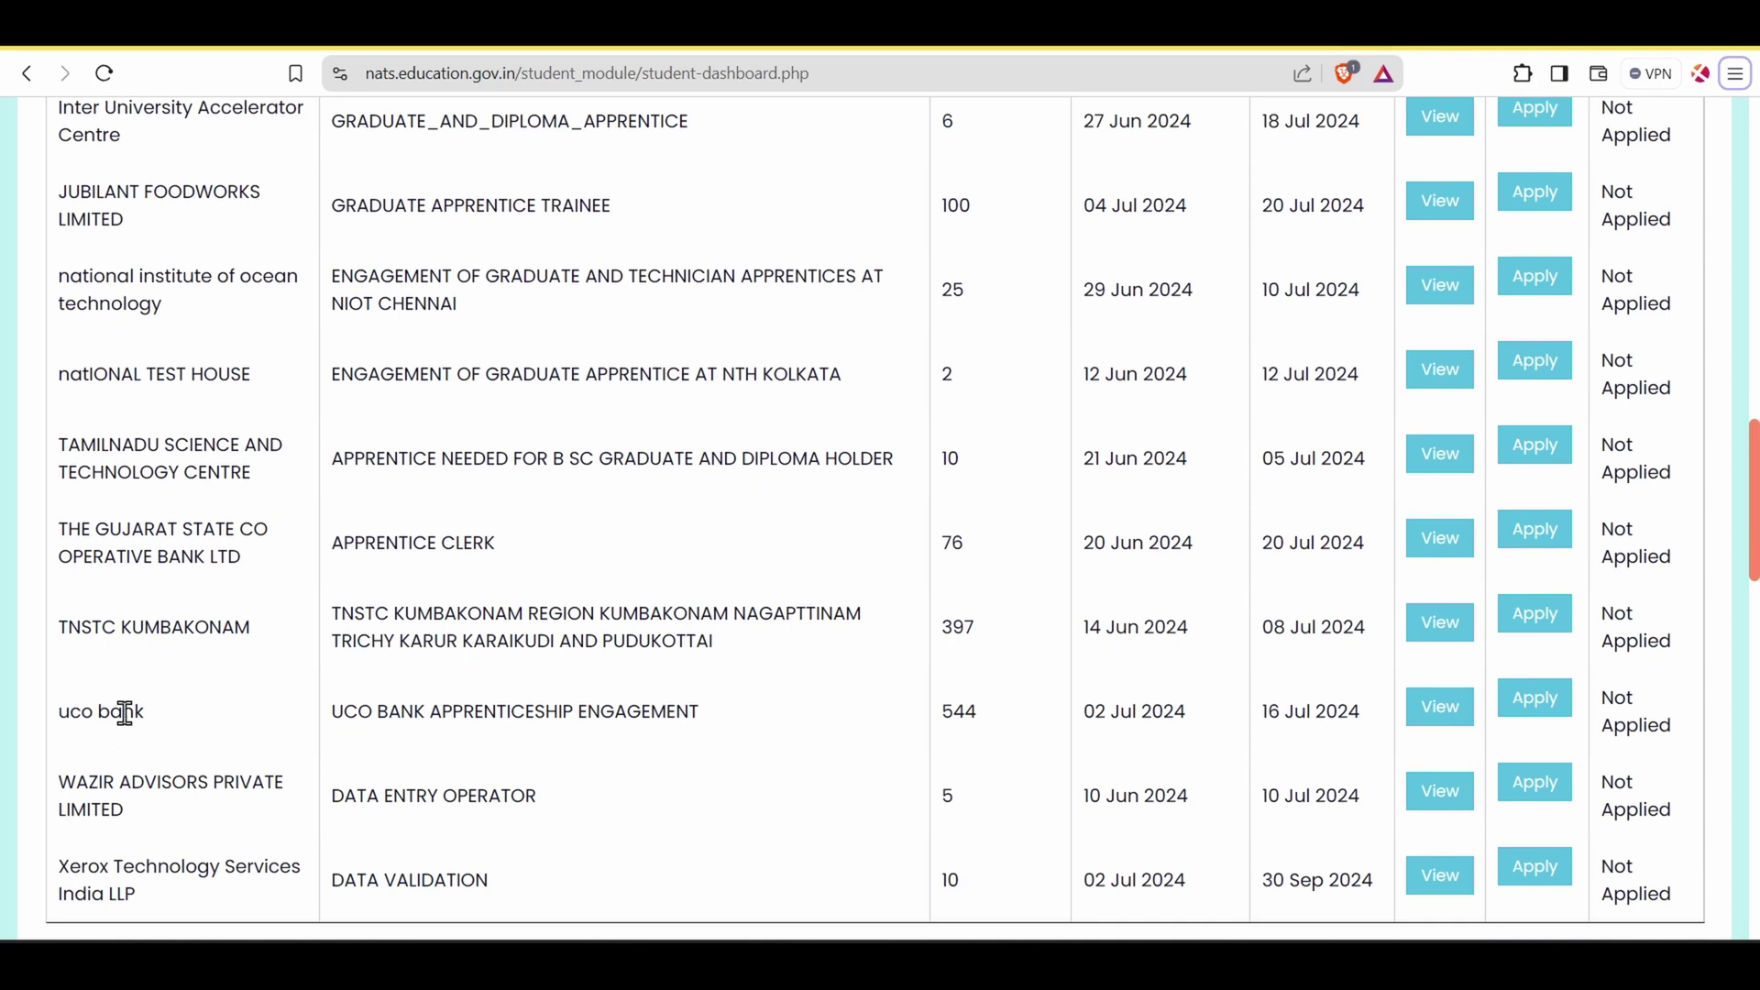
left_click(1550, 703)
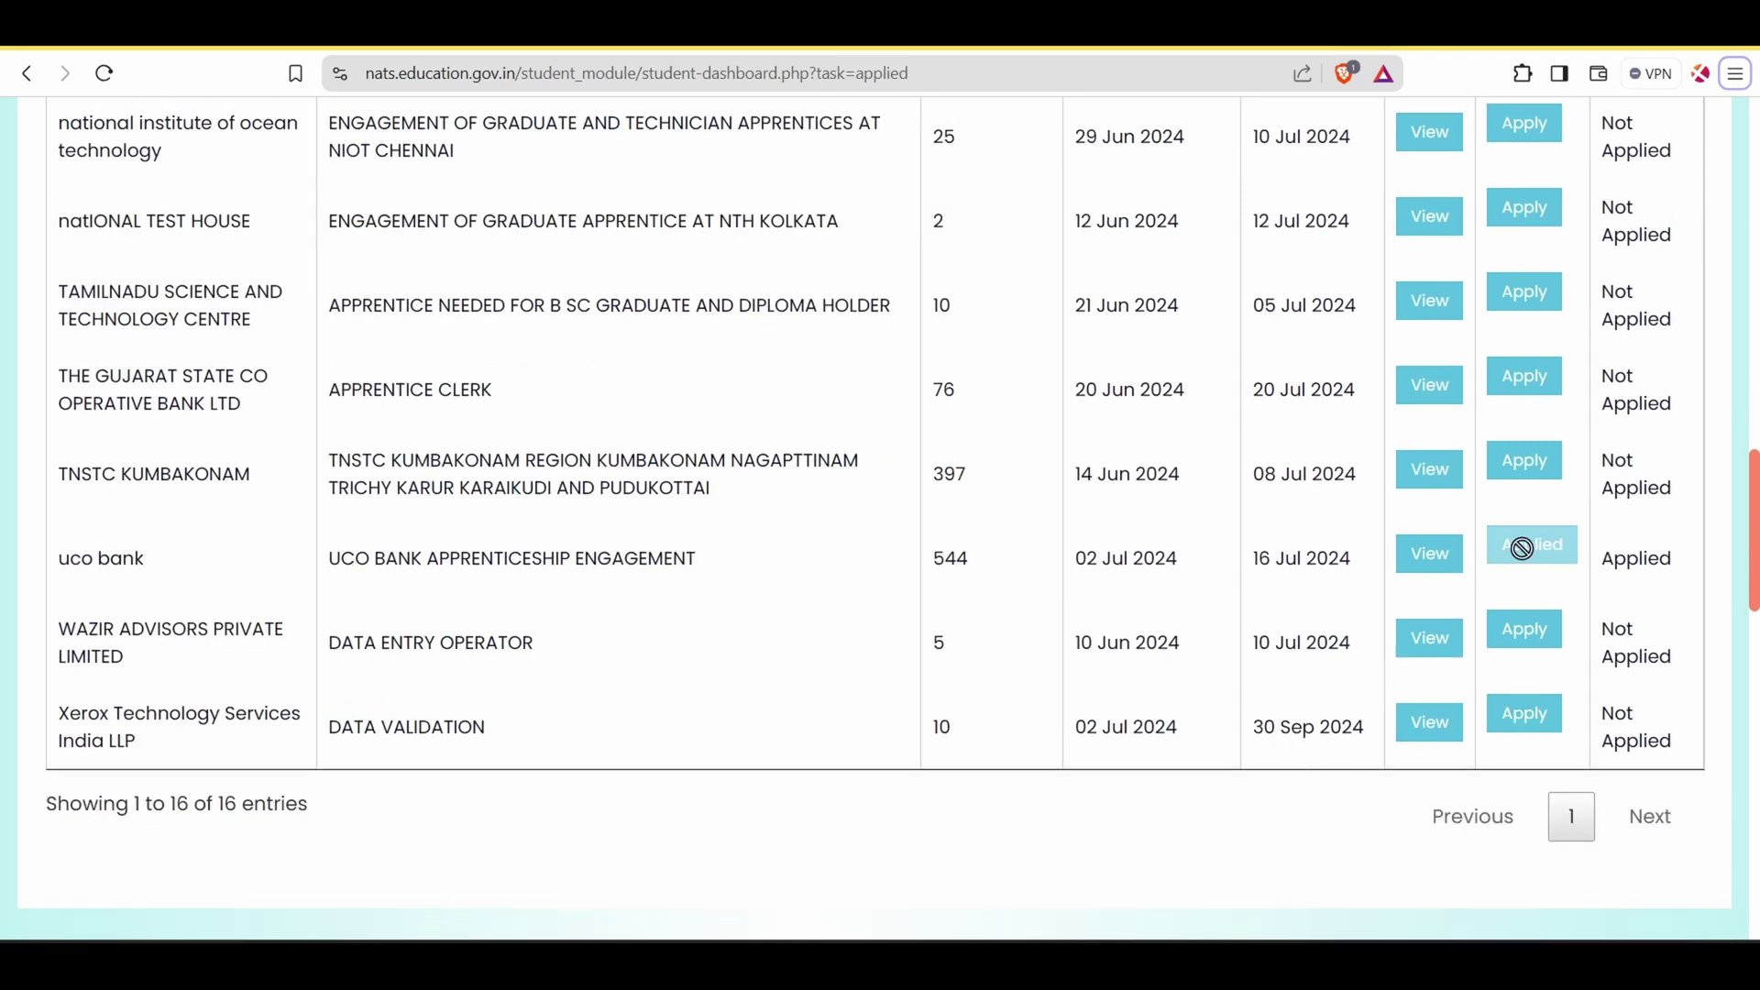
Open the UCO Bank vacancy's advertisement and examine its application instructions and state-wise apprentice seats.
left_click(1436, 566)
scroll(1258, 512, "down", 6)
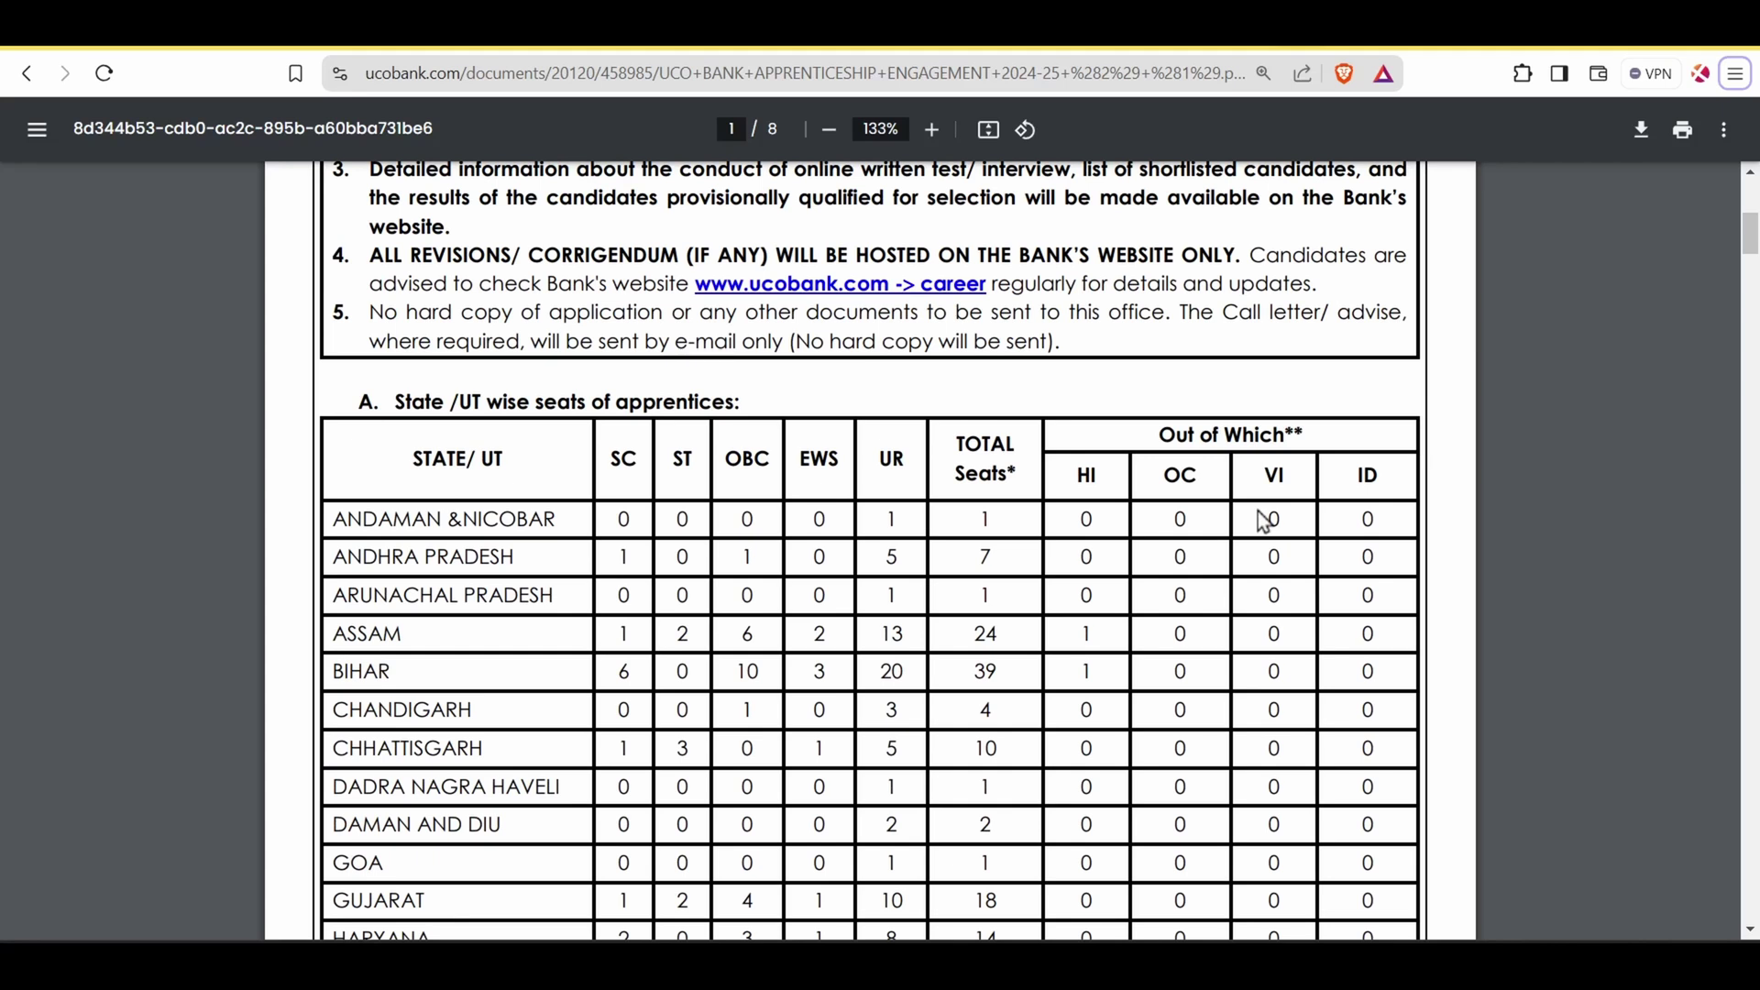
scroll(1068, 658, "up", 5)
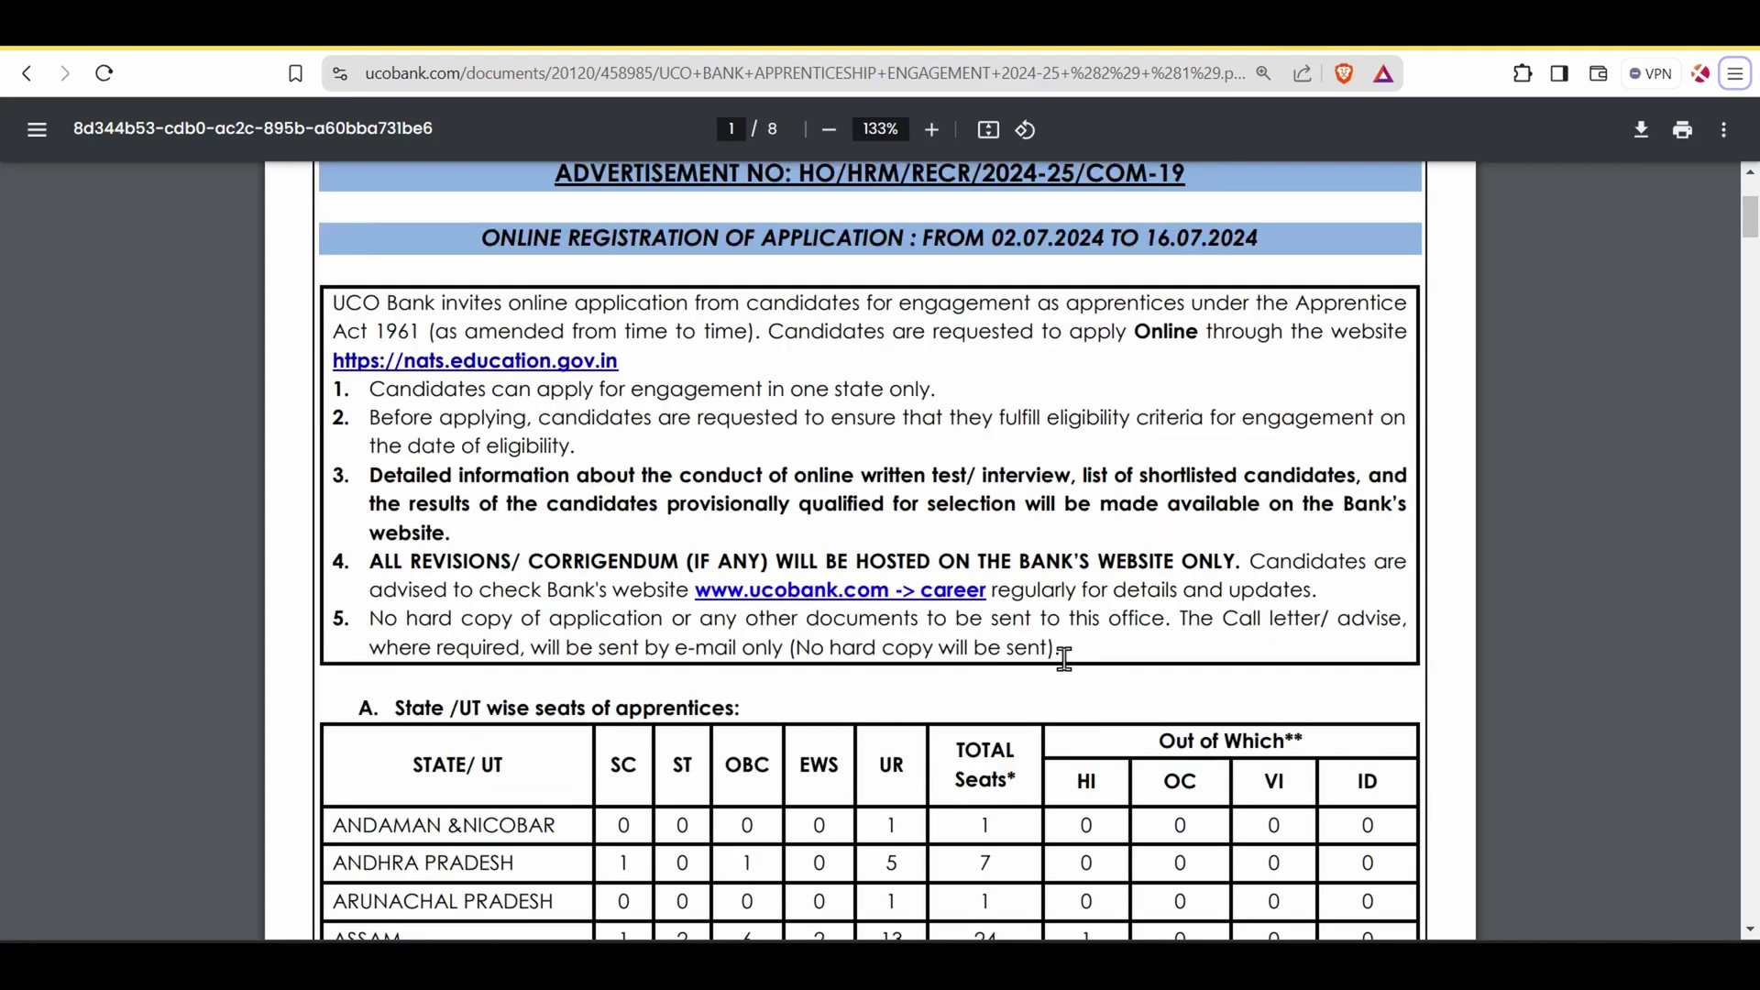
scroll(1077, 655, "down", 4)
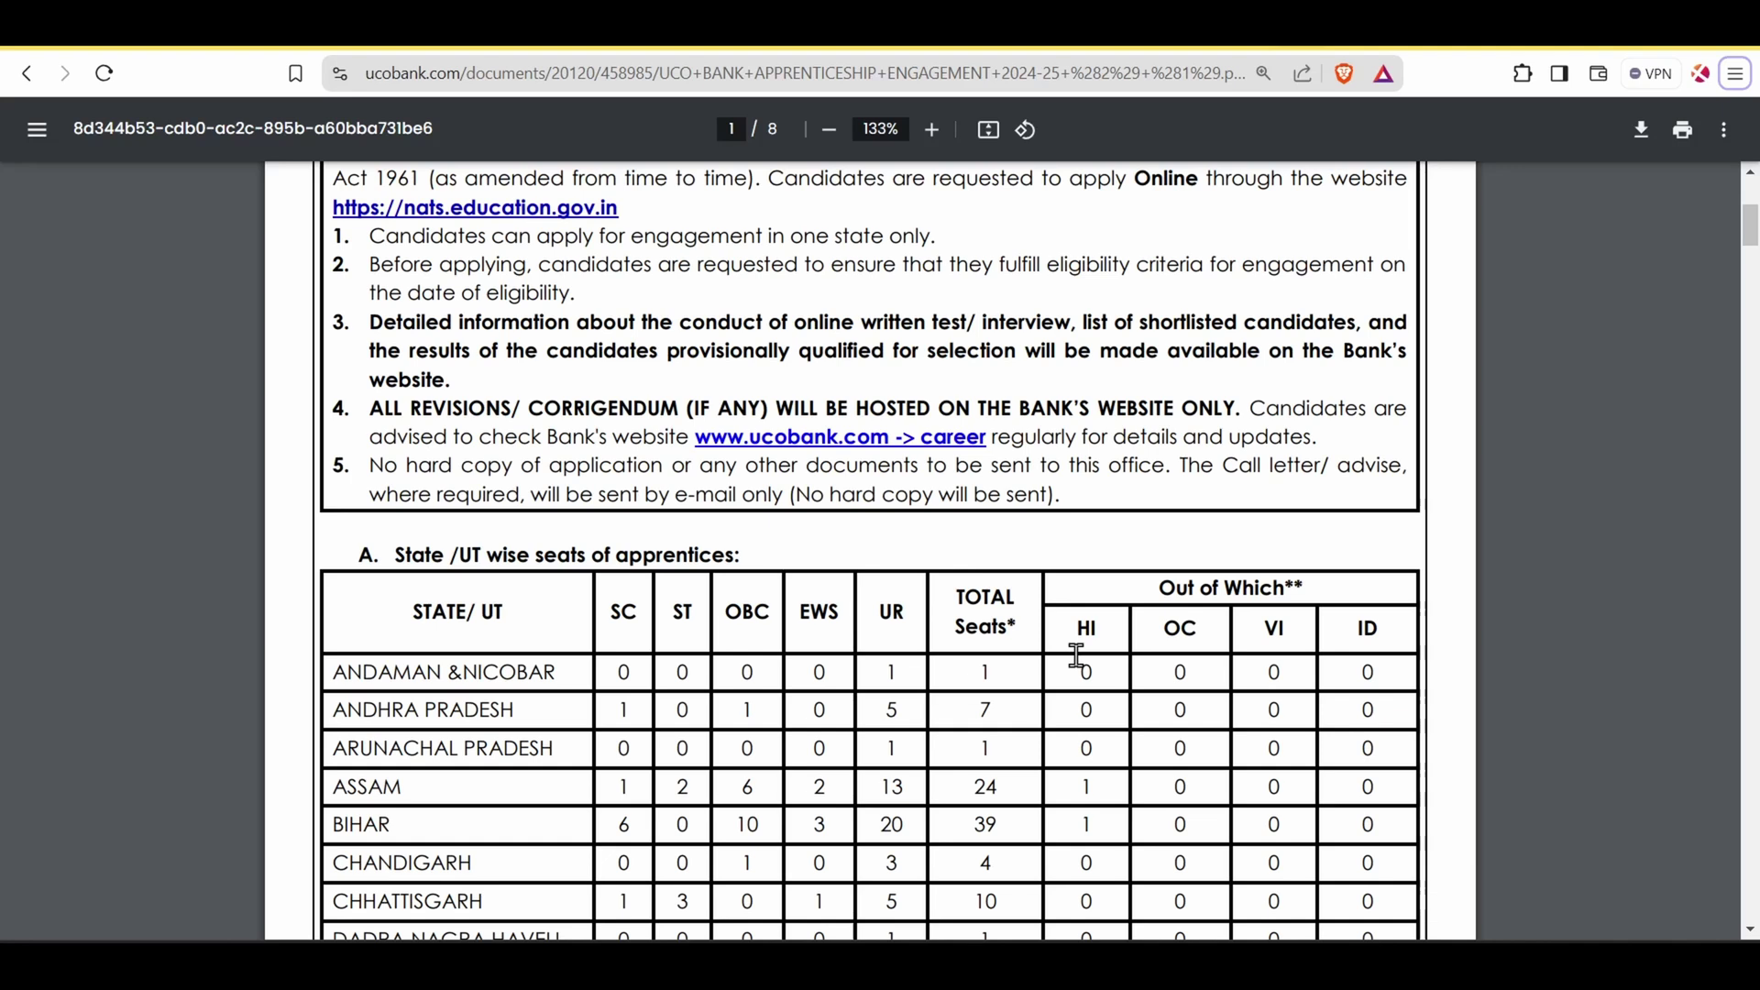
scroll(1077, 657, "up", 5)
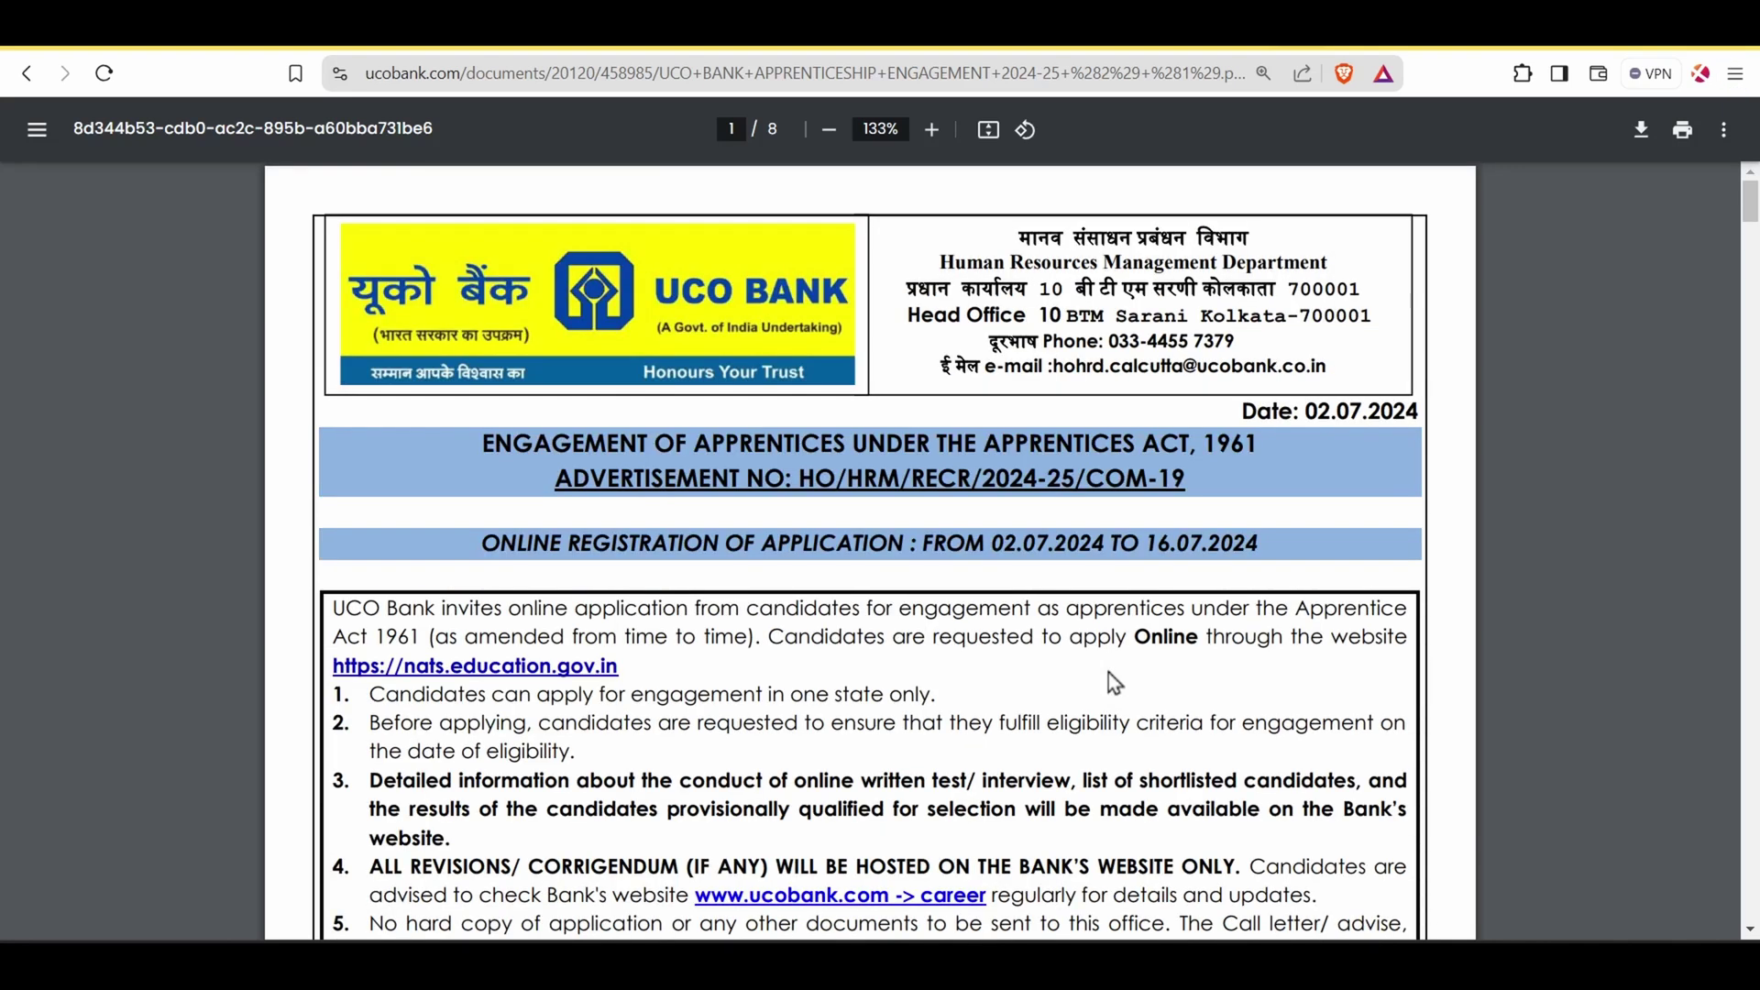